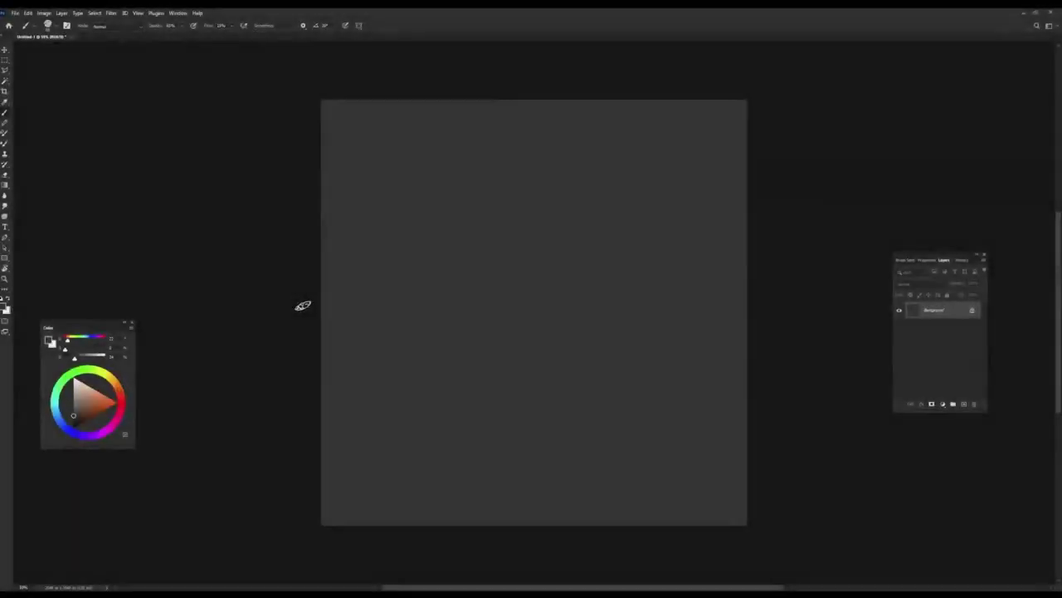
Step: Crop the square grey canvas to a 9:16 portrait format and fit it in view
key("c")
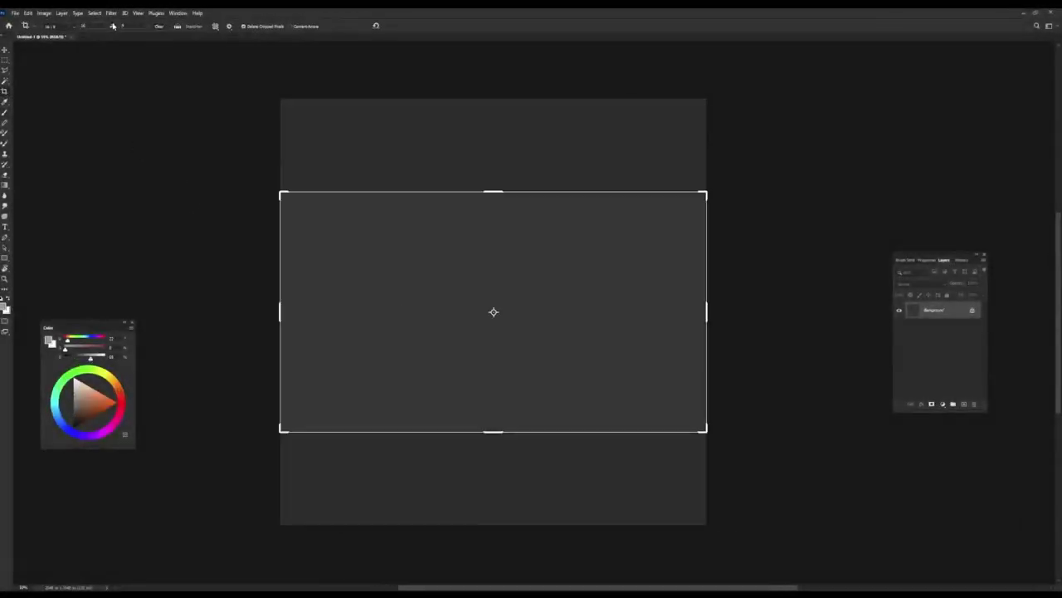
left_click(113, 26)
key("Return")
key("b")
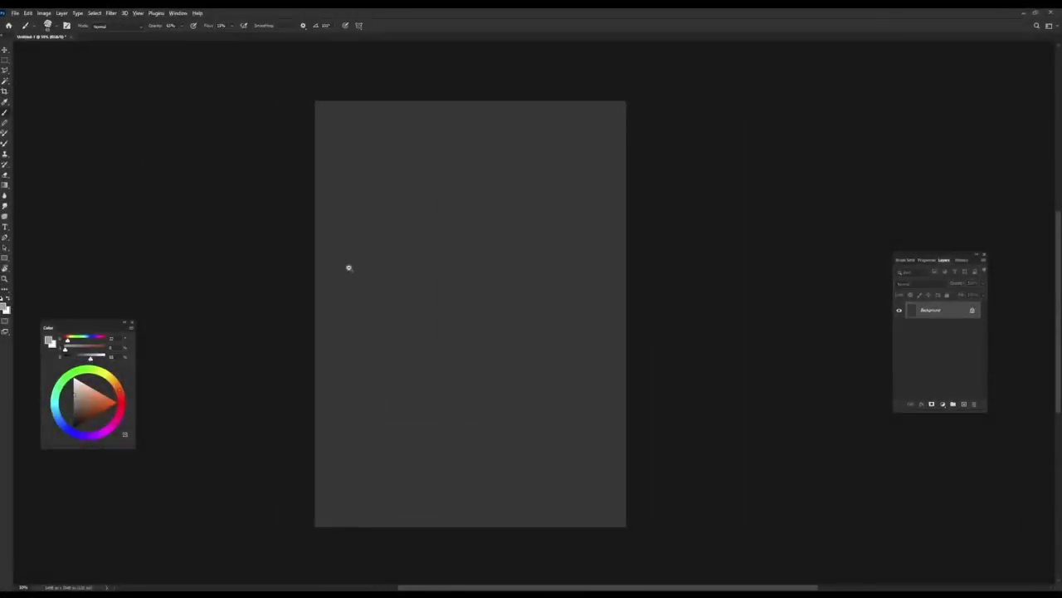
key("ctrl+0")
Step: Zoom in and paint dark block shapes along the canvas's left and right sides
left_click_drag(375, 277, 386, 276)
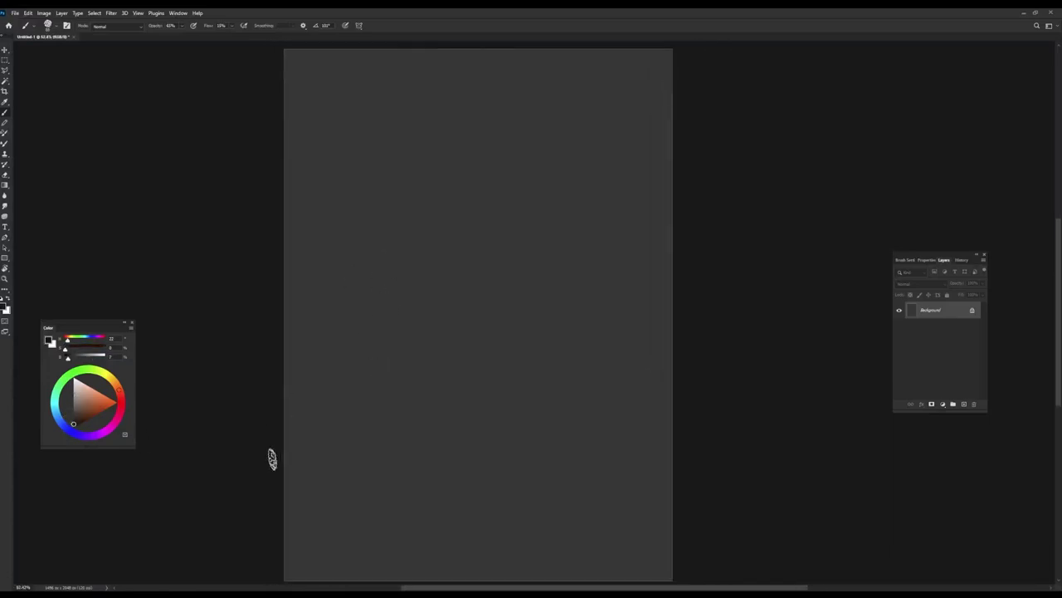
mouse_move(273, 514)
left_mouse_down()
mouse_move(373, 462)
mouse_move(373, 254)
mouse_move(725, 171)
mouse_move(619, 432)
mouse_move(653, 249)
left_mouse_up()
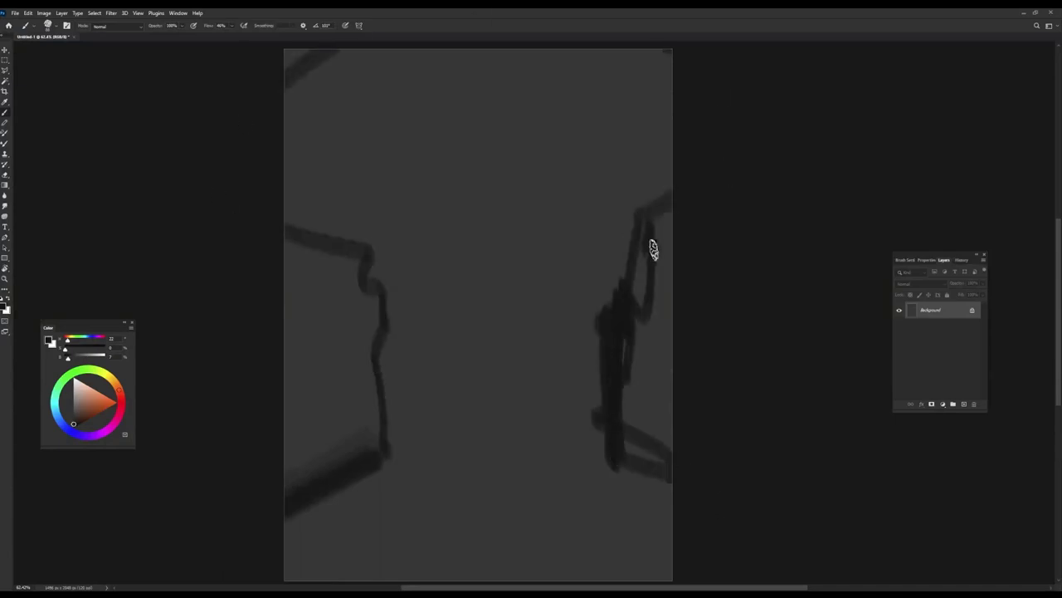
left_click_drag(286, 239, 347, 282)
mouse_move(275, 244)
left_mouse_down()
mouse_move(351, 285)
mouse_move(351, 344)
mouse_move(344, 308)
mouse_move(303, 440)
mouse_move(325, 298)
left_mouse_up()
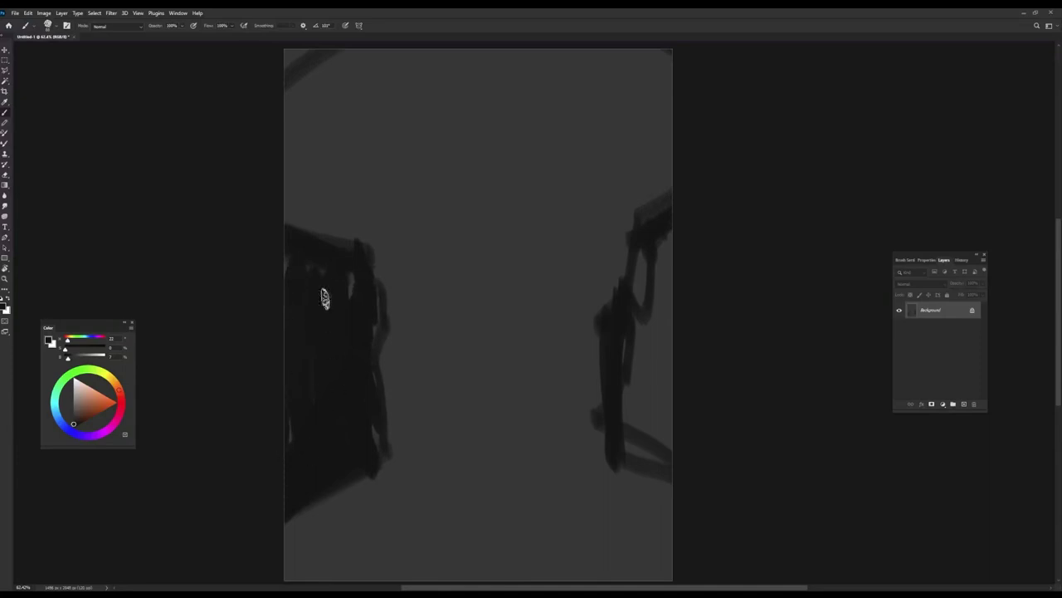
mouse_move(673, 249)
left_mouse_down()
mouse_move(645, 268)
mouse_move(664, 398)
mouse_move(673, 246)
left_mouse_up()
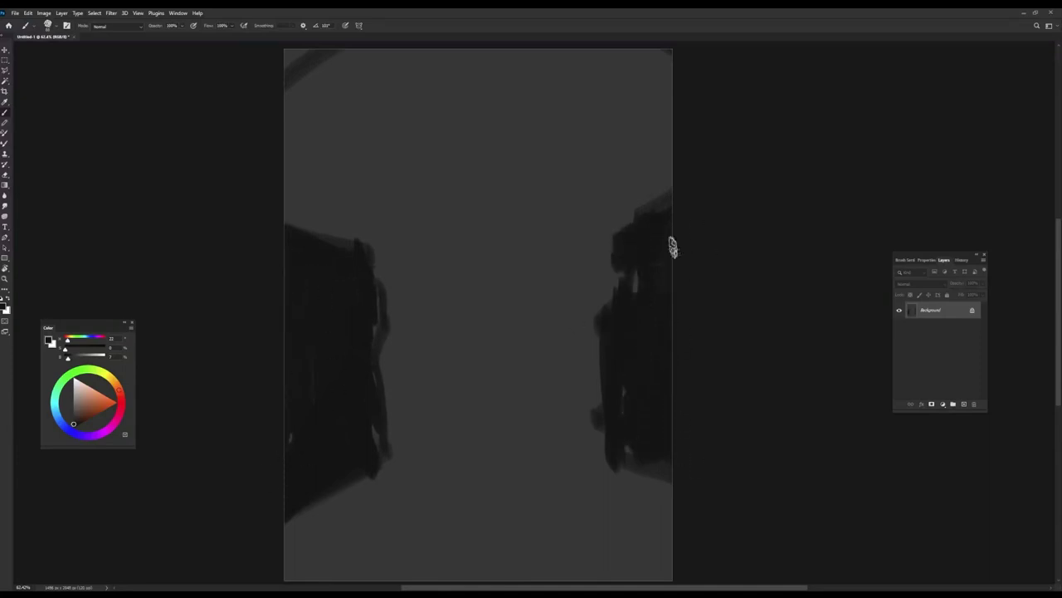
Step: Add two light grey strokes, then warm brown strokes across the canvas centre
left_click_drag(255, 207, 415, 274)
left_click_drag(502, 224, 440, 264)
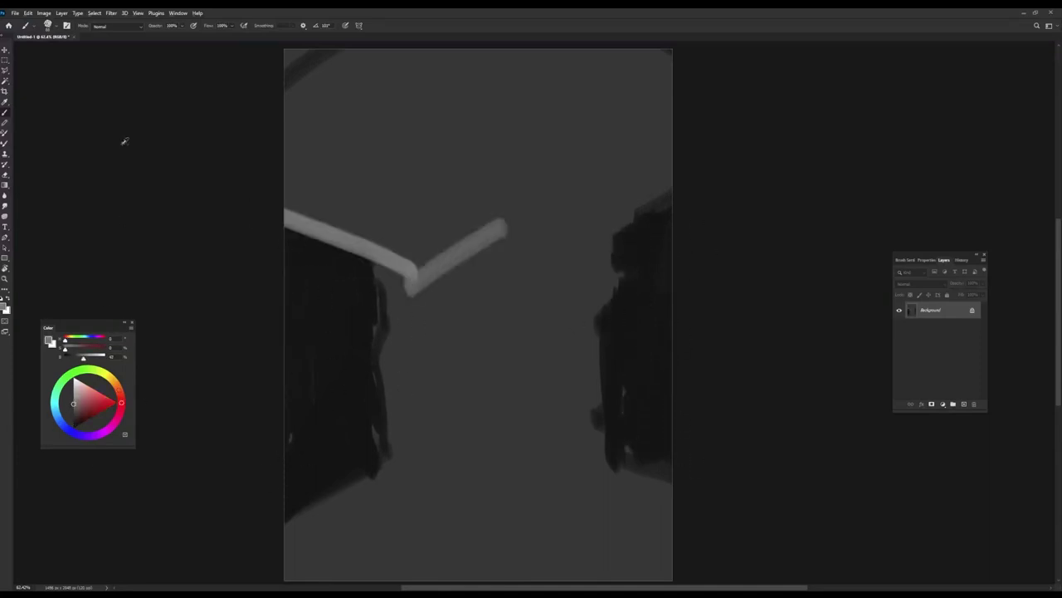
left_click_drag(268, 206, 580, 237)
mouse_move(406, 365)
left_mouse_down()
mouse_move(384, 290)
mouse_move(419, 355)
mouse_move(404, 479)
mouse_move(399, 427)
mouse_move(606, 383)
left_mouse_up()
Step: Paint dark brown bands across the middle and lower half, with a dark V at the bottom
left_click(390, 419, "alt")
mouse_move(390, 408)
left_mouse_down()
mouse_move(481, 551)
mouse_move(604, 400)
left_mouse_up()
left_click_drag(398, 514, 406, 535)
mouse_move(385, 469)
left_mouse_down()
mouse_move(268, 538)
mouse_move(370, 474)
left_mouse_up()
left_click_drag(586, 495, 407, 507)
mouse_move(610, 448)
left_mouse_down()
mouse_move(605, 509)
mouse_move(671, 535)
left_mouse_up()
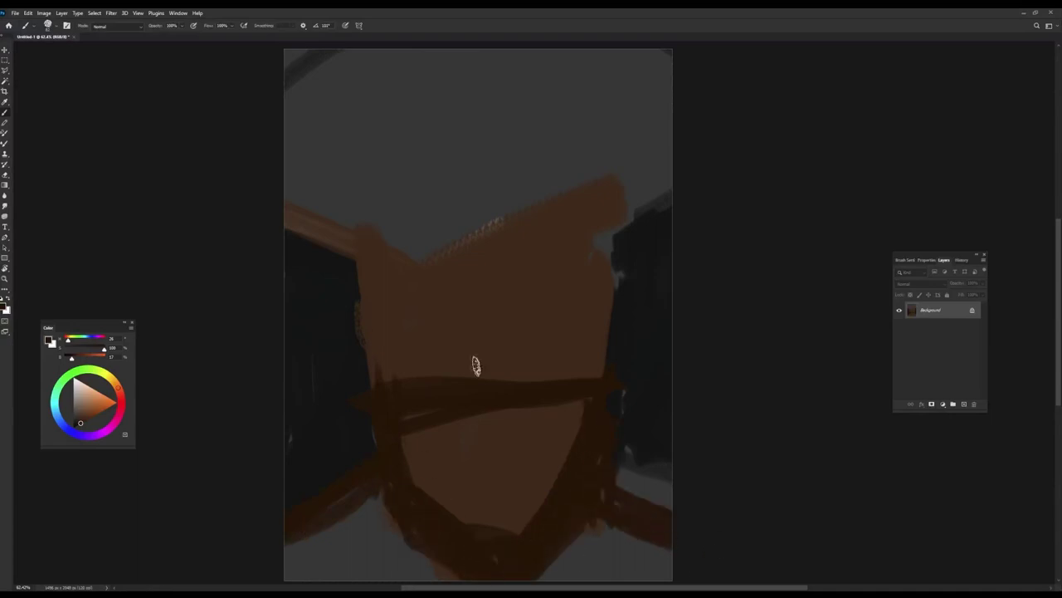
Step: Fill the head dark brown, sketch red-brown loops around it, and add a light tan face band
mouse_move(392, 295)
left_mouse_down()
mouse_move(631, 204)
mouse_move(373, 342)
left_mouse_up()
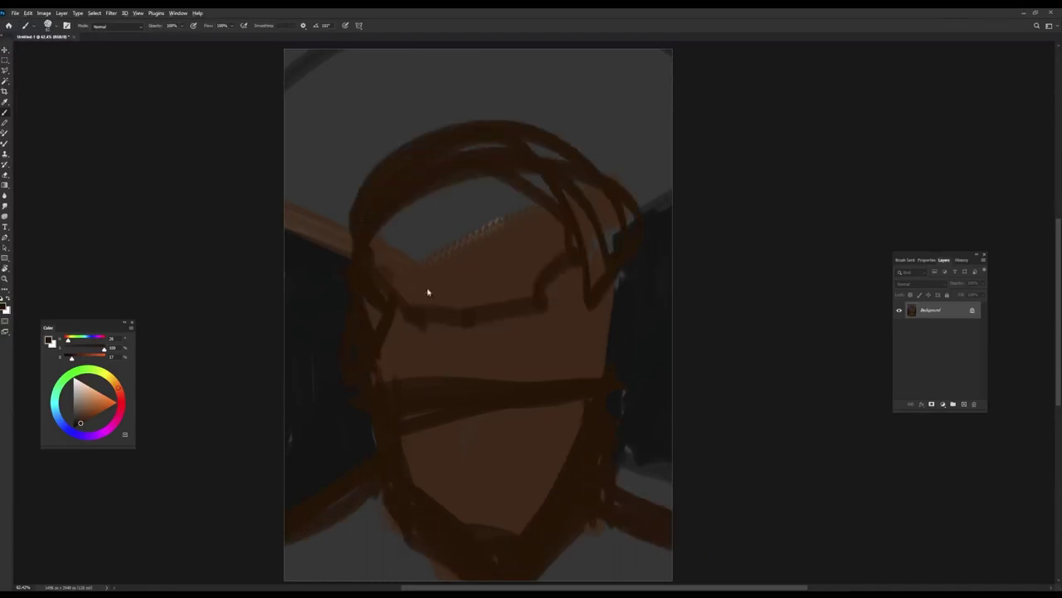
mouse_move(428, 292)
left_mouse_down()
mouse_move(347, 290)
mouse_move(486, 183)
mouse_move(560, 457)
mouse_move(402, 312)
mouse_move(503, 360)
mouse_move(574, 242)
mouse_move(247, 158)
mouse_move(598, 63)
mouse_move(656, 200)
left_mouse_up()
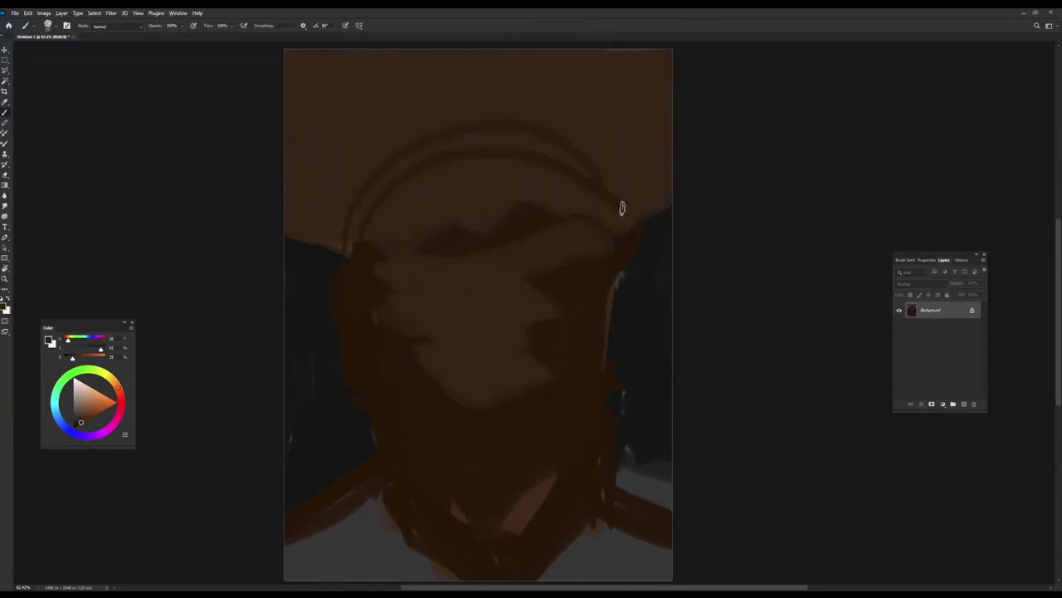
mouse_move(342, 251)
left_mouse_down()
mouse_move(439, 137)
mouse_move(520, 277)
mouse_move(542, 215)
mouse_move(364, 264)
left_mouse_up()
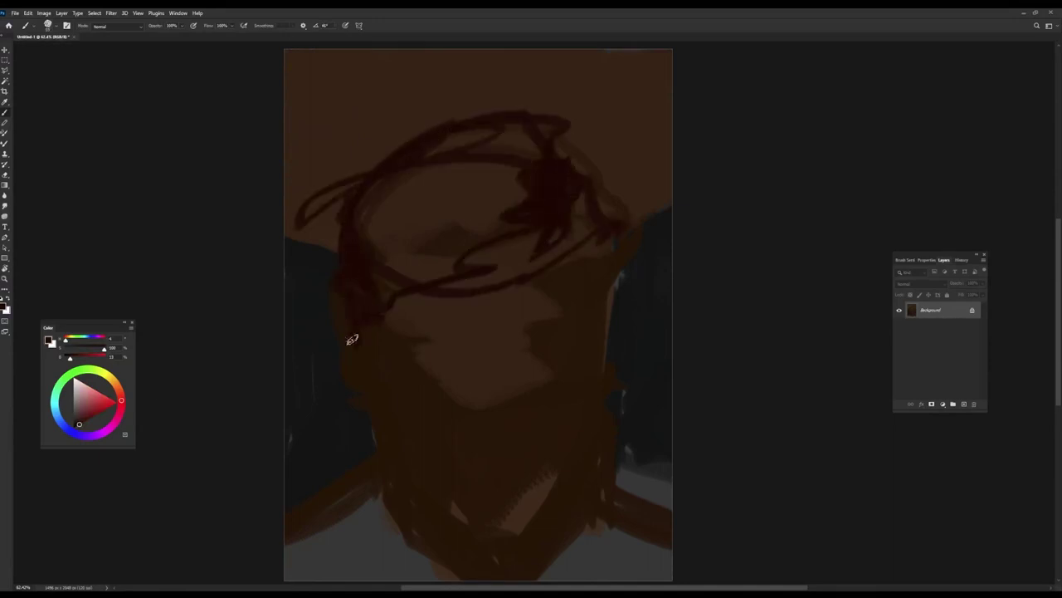
mouse_move(433, 287)
left_mouse_down()
mouse_move(618, 290)
mouse_move(298, 302)
left_mouse_up()
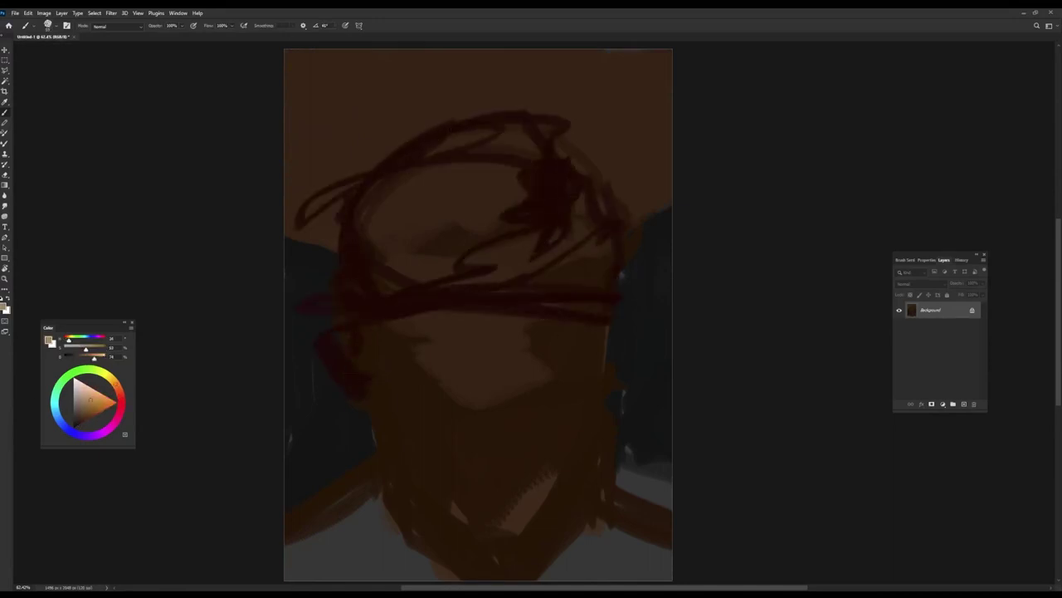
mouse_move(456, 340)
left_mouse_down()
mouse_move(581, 311)
mouse_move(403, 368)
mouse_move(522, 344)
mouse_move(422, 384)
left_mouse_up()
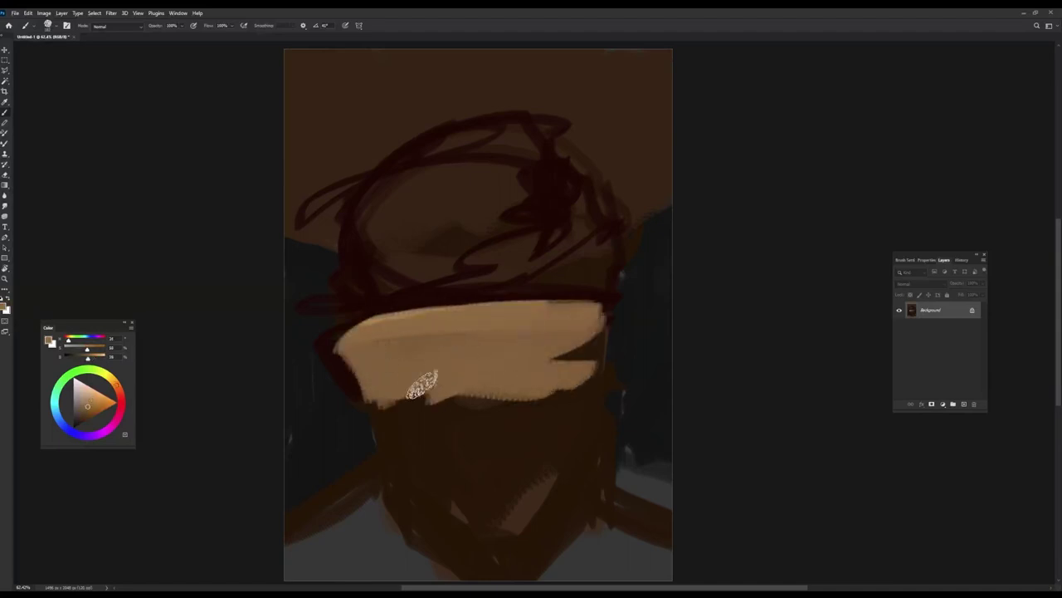
Step: Paint a dark diagonal across the tan band and fill the forehead with light brown
left_click_drag(591, 315, 403, 387)
mouse_move(341, 348)
left_mouse_down()
mouse_move(598, 374)
mouse_move(422, 439)
mouse_move(536, 244)
left_mouse_up()
left_click_drag(415, 339, 475, 303)
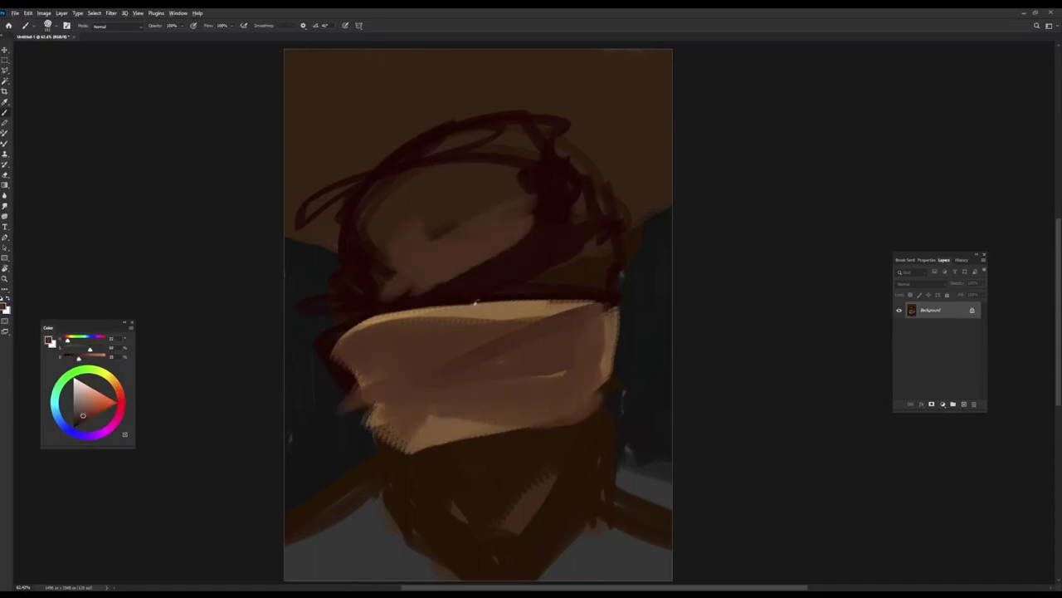
left_click(512, 238, "alt")
mouse_move(512, 237)
left_mouse_down()
mouse_move(379, 273)
mouse_move(548, 184)
mouse_move(509, 254)
mouse_move(581, 274)
mouse_move(368, 290)
mouse_move(386, 268)
mouse_move(545, 230)
mouse_move(485, 170)
left_mouse_up()
Step: At 89% brush opacity, add a lighter upper-forehead stroke and shade the forehead's right side
left_click(386, 268, "alt")
key("8")
key("9")
left_click(525, 261, "alt")
left_click_drag(569, 192, 534, 263)
left_click(535, 262, "alt")
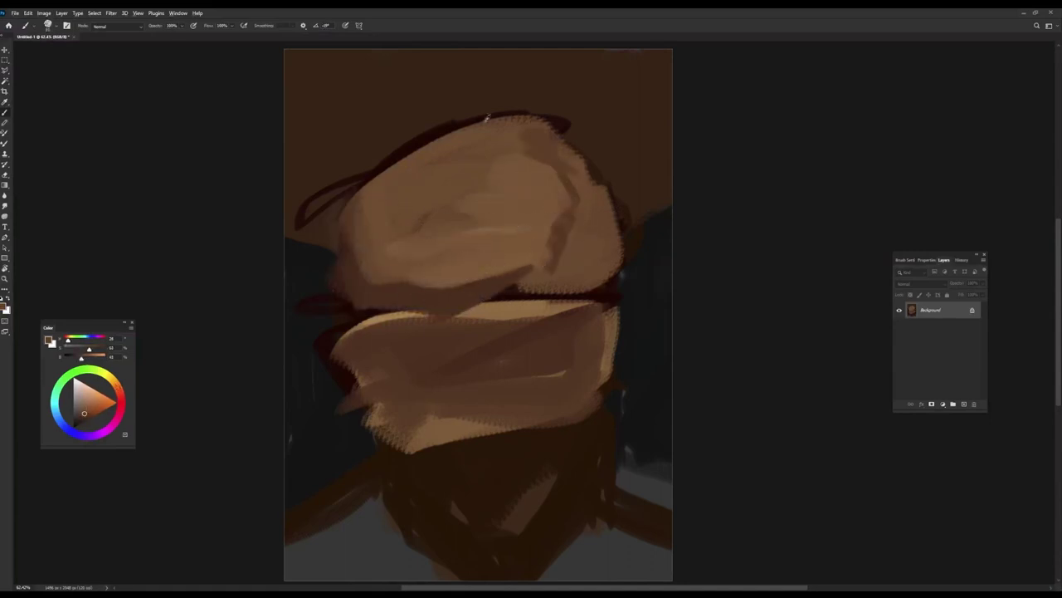
Step: Redraw the head's top, sides and jaw line in dark red-brown
left_click(487, 117, "alt")
mouse_move(487, 117)
left_mouse_down()
mouse_move(403, 158)
mouse_move(573, 137)
left_mouse_up()
left_click(339, 249, "alt")
mouse_move(333, 298)
left_mouse_down()
mouse_move(330, 244)
mouse_move(450, 107)
mouse_move(564, 155)
mouse_move(591, 307)
left_mouse_up()
left_click(360, 301, "alt")
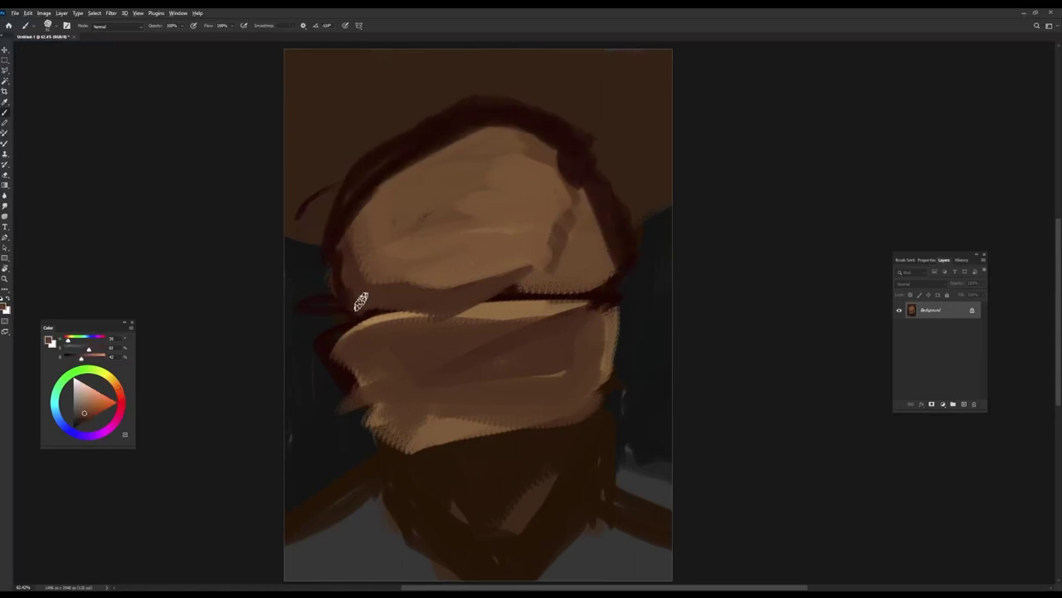
mouse_move(360, 302)
left_mouse_down()
mouse_move(403, 292)
mouse_move(356, 284)
mouse_move(412, 146)
left_mouse_up()
Step: Add darker brown strokes on the upper head and an orange-red stroke around its top
left_click(356, 285, "alt")
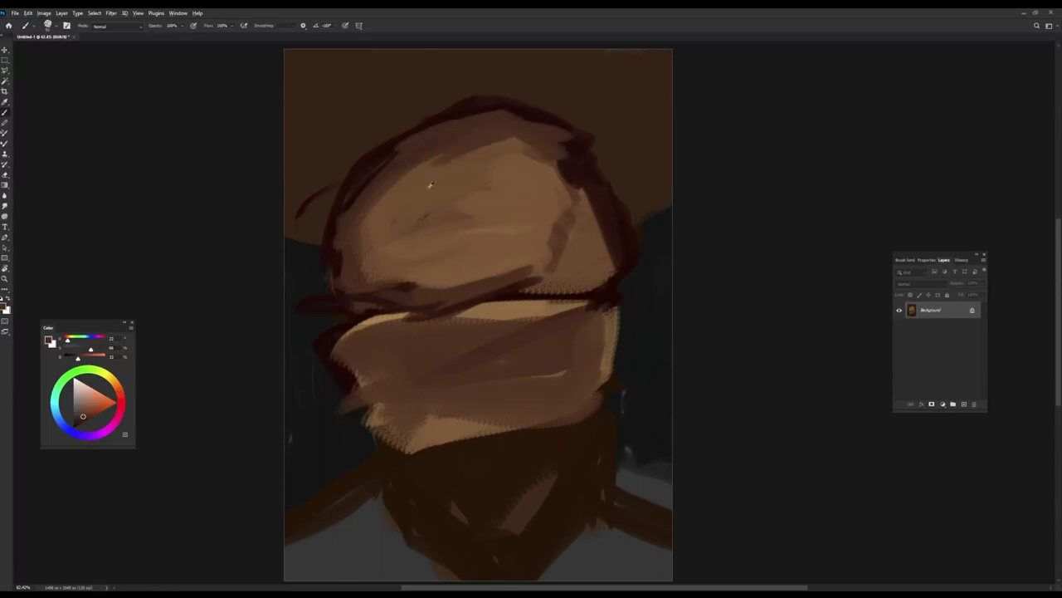
left_click(431, 162, "alt")
mouse_move(509, 142)
left_mouse_down()
mouse_move(474, 240)
mouse_move(520, 265)
mouse_move(545, 152)
left_mouse_up()
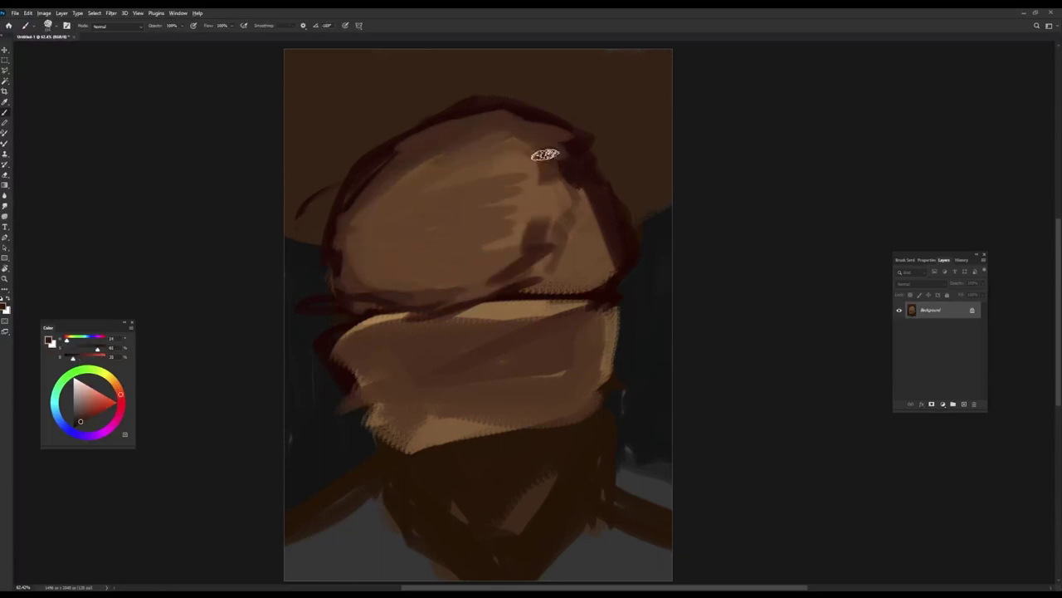
left_click(539, 179, "alt")
mouse_move(517, 199)
left_mouse_down()
mouse_move(522, 218)
mouse_move(415, 249)
left_mouse_up()
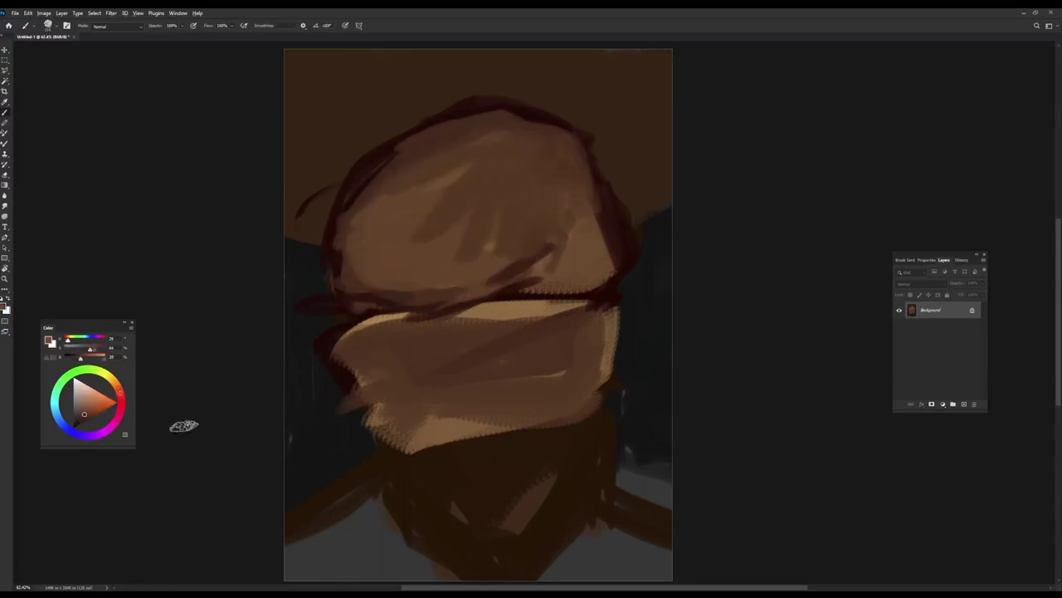
mouse_move(286, 211)
left_mouse_down()
mouse_move(551, 99)
mouse_move(631, 187)
mouse_move(332, 185)
mouse_move(349, 83)
mouse_move(636, 106)
left_mouse_up()
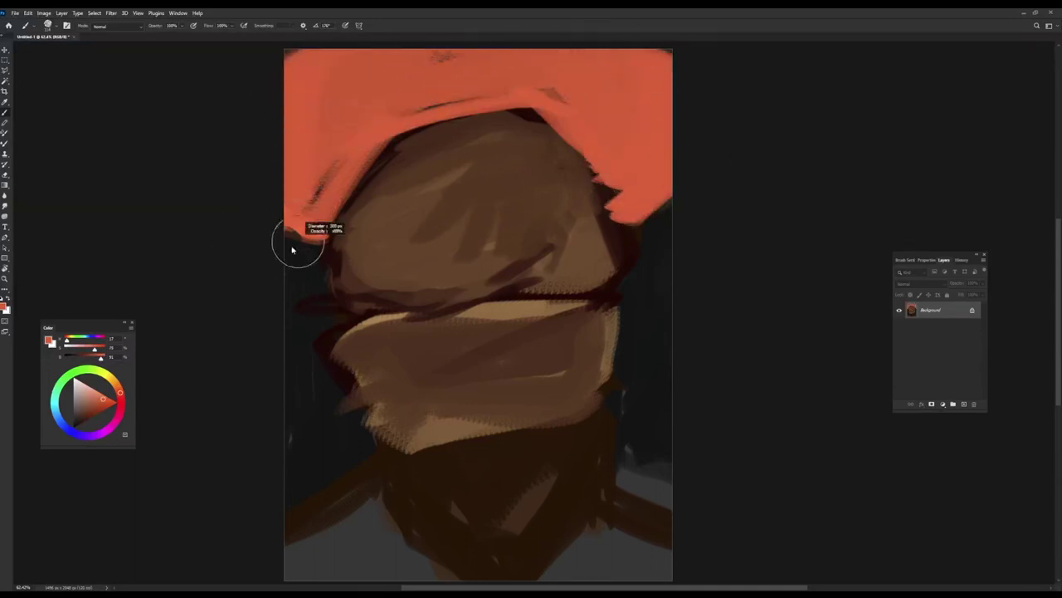
Step: Add darker brown face strokes and a dark red line along the orange area's lower edge
left_click(536, 249, "alt")
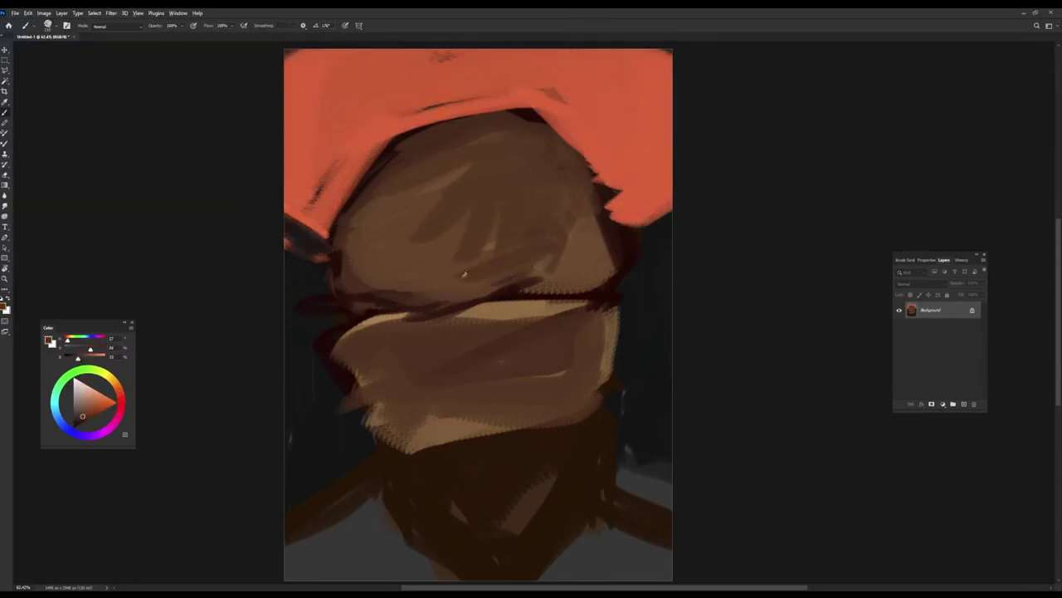
mouse_move(464, 274)
left_mouse_down()
mouse_move(454, 277)
mouse_move(548, 157)
mouse_move(462, 183)
mouse_move(357, 249)
left_mouse_up()
left_click(301, 240, "alt")
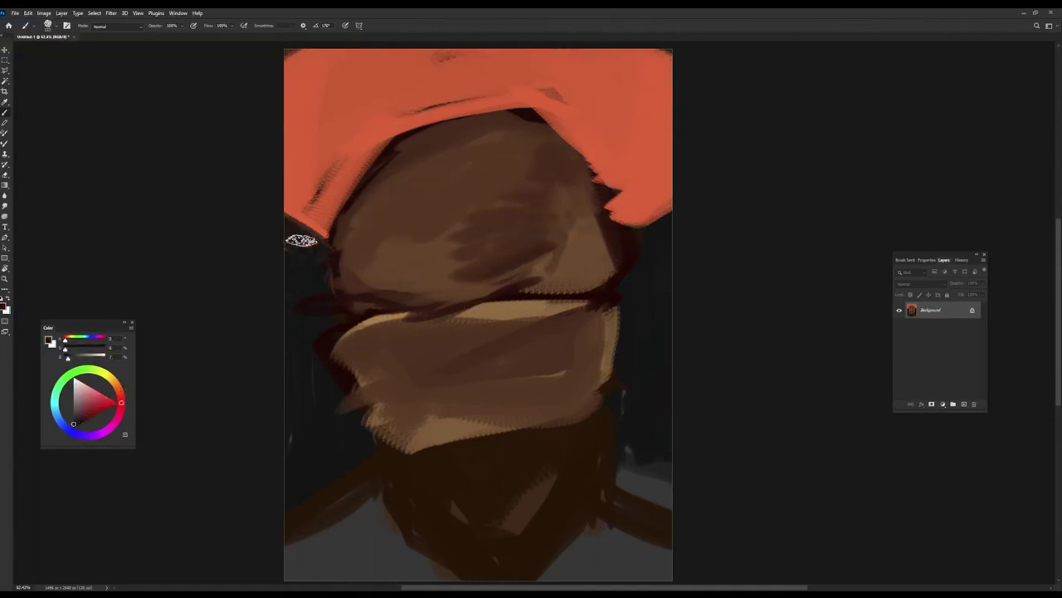
mouse_move(286, 215)
left_mouse_down()
mouse_move(325, 236)
mouse_move(373, 360)
mouse_move(614, 332)
left_mouse_up()
Step: Repaint the lower face and add dark reddish-brown shadows in both eye sockets
left_click(373, 361, "alt")
left_click(512, 355, "alt")
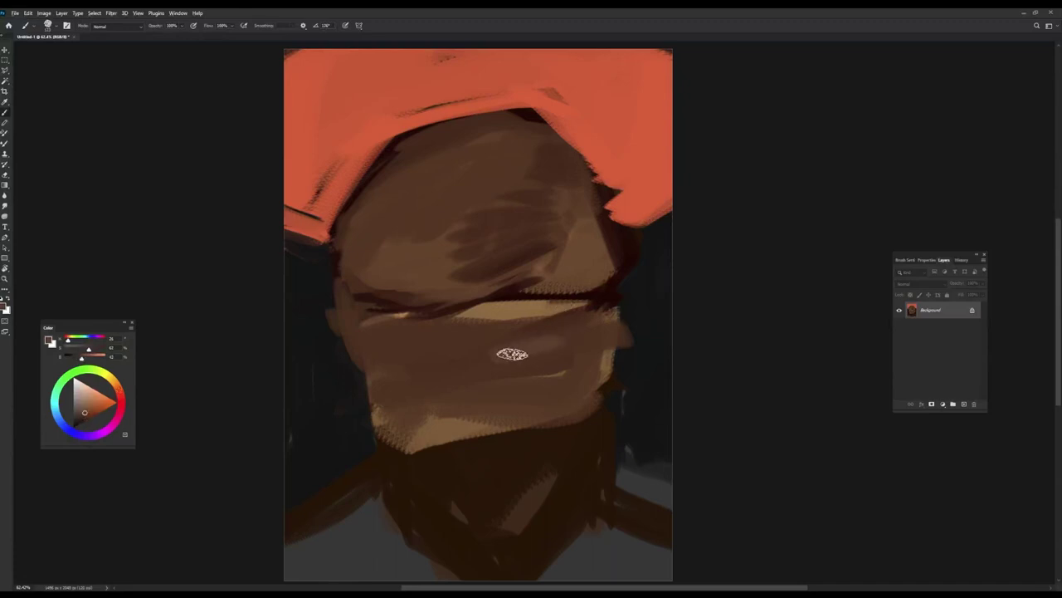
left_click(514, 286, "alt")
left_click_drag(498, 362, 581, 357)
mouse_move(440, 386)
left_mouse_down()
mouse_move(385, 357)
mouse_move(458, 382)
mouse_move(408, 346)
mouse_move(425, 334)
left_mouse_up()
left_click(407, 346, "alt")
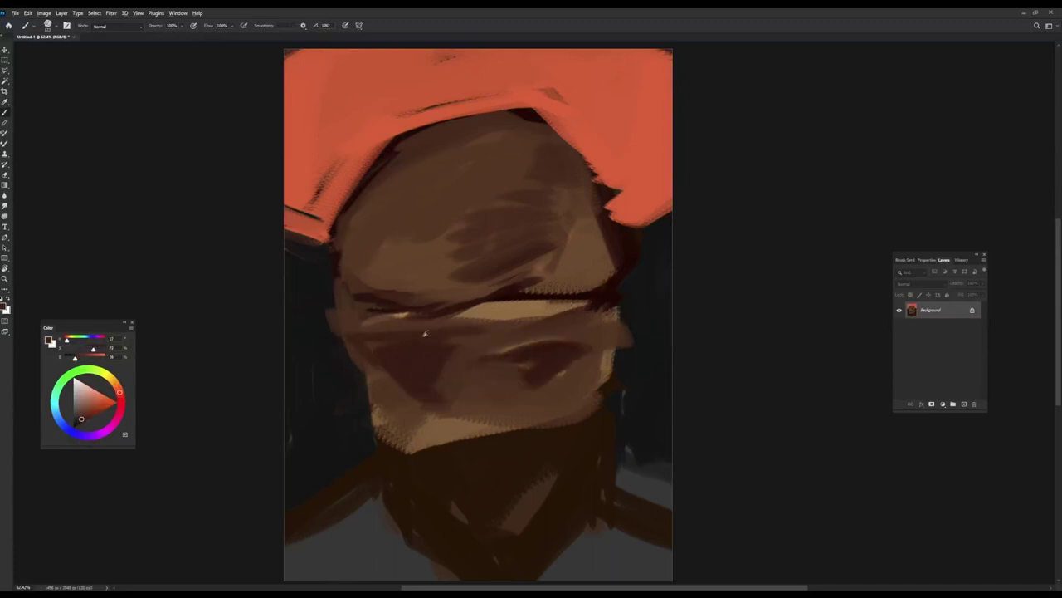
Step: Lay light tan over the left eye and darken the face's right and left edges
left_click(484, 303, "alt")
left_click_drag(340, 317, 453, 327)
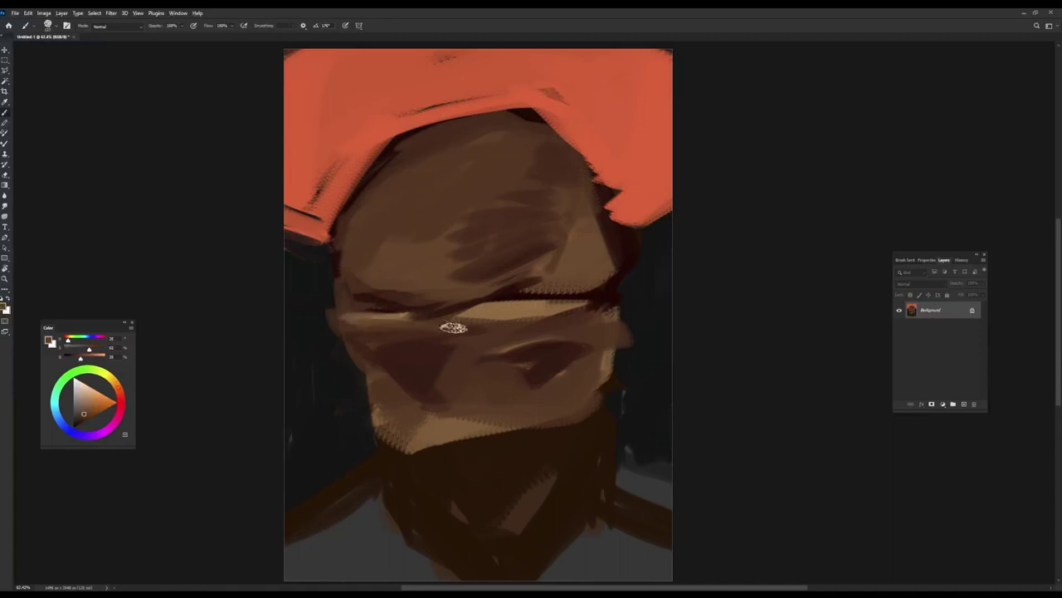
left_click(537, 282, "alt")
left_click(581, 277, "alt")
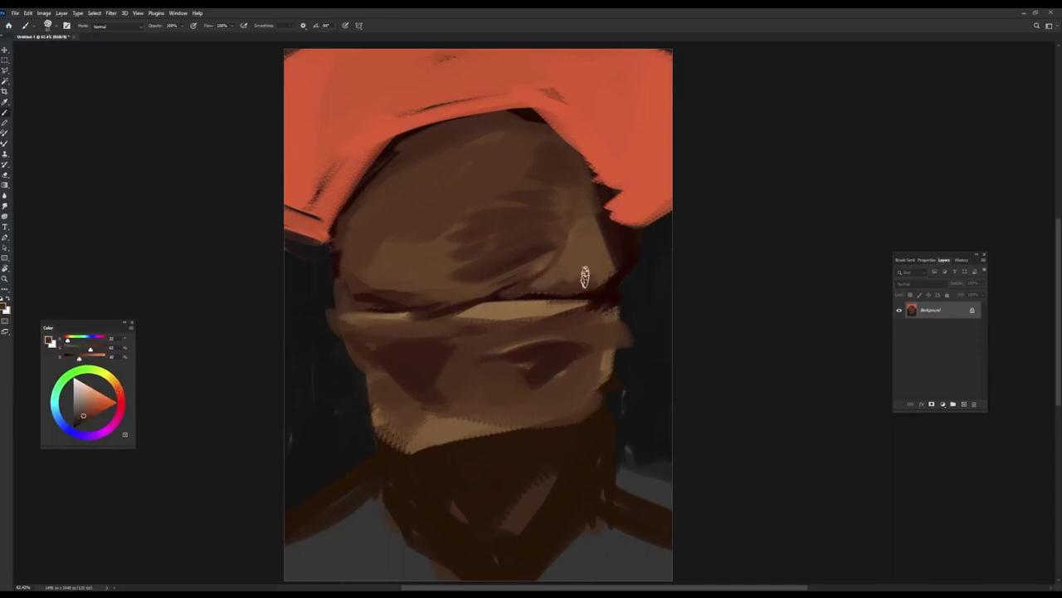
left_click_drag(602, 193, 608, 280)
left_click_drag(339, 258, 340, 348)
Step: Paint very light skin strokes over the lower-left cheek and jaw
left_click(362, 332, "alt")
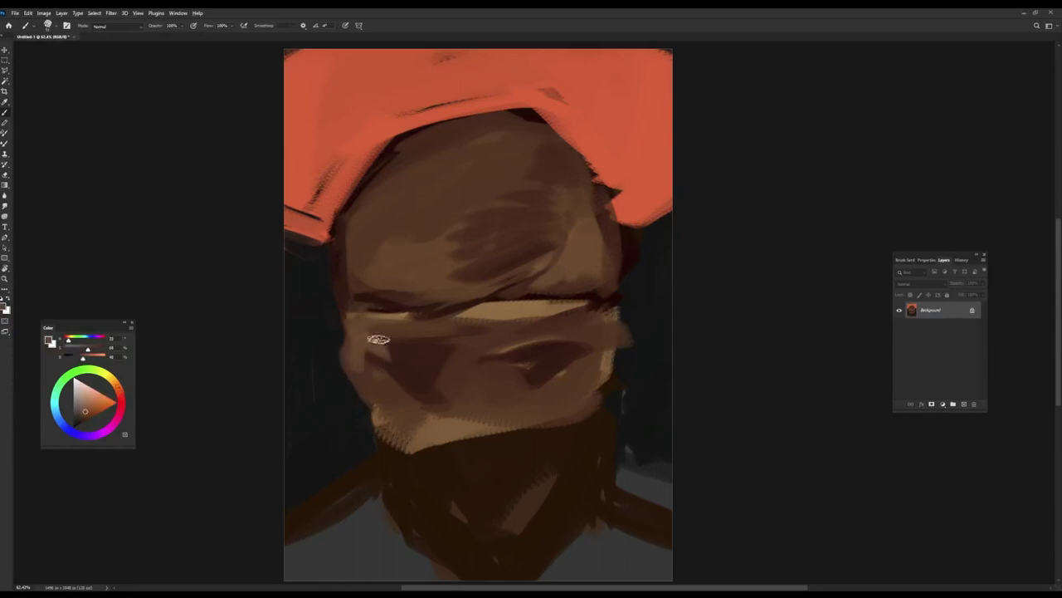
left_click(374, 334, "alt")
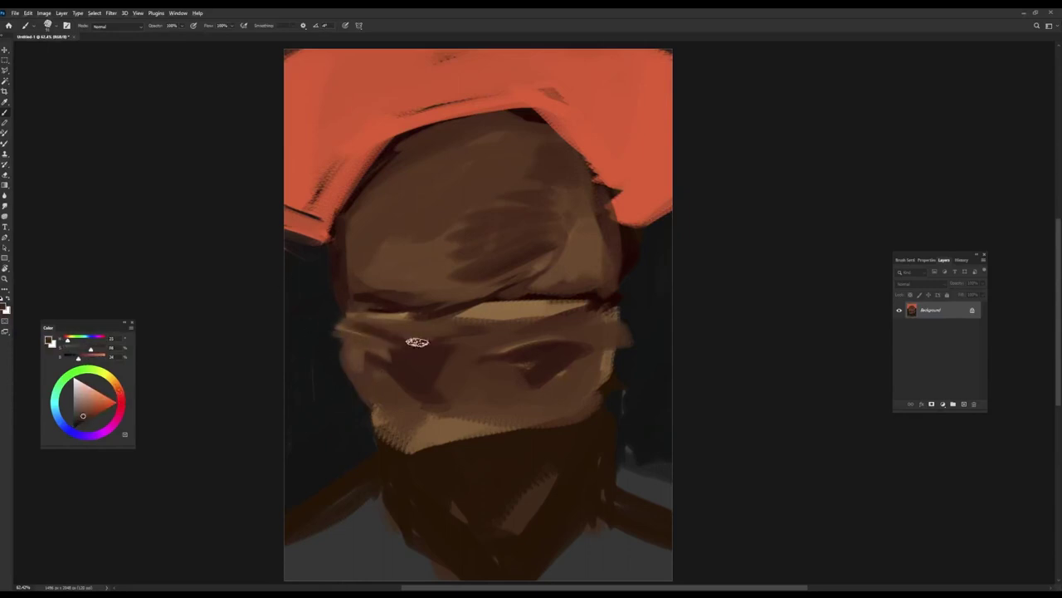
mouse_move(386, 320)
left_mouse_down()
mouse_move(403, 357)
mouse_move(379, 379)
mouse_move(390, 434)
left_mouse_up()
Step: Undo the over-bright cheek patch and paint light brown strokes over the upper head
key("ctrl+z")
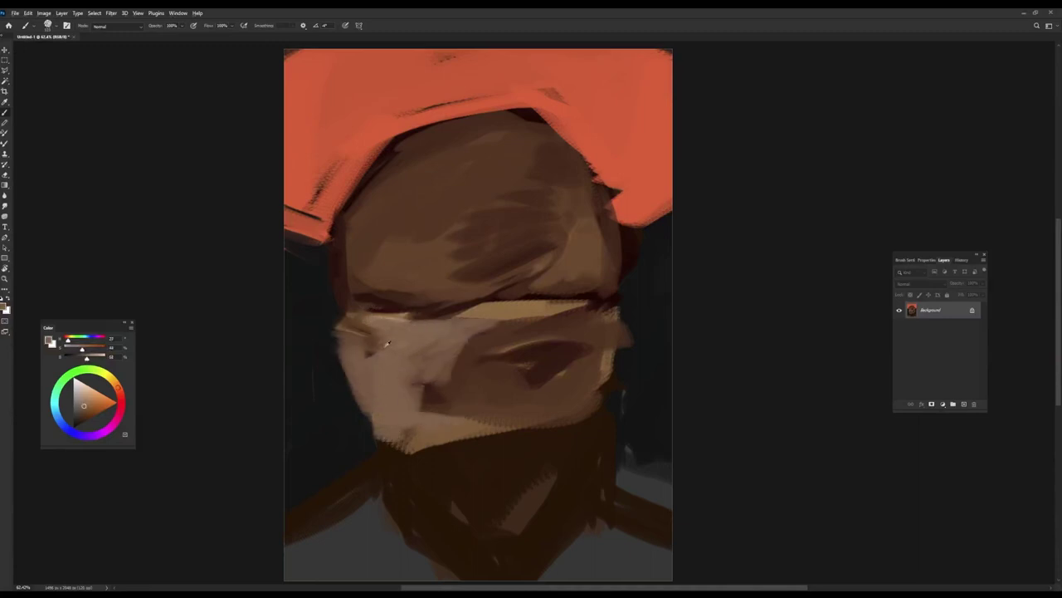
left_click(332, 309, "alt")
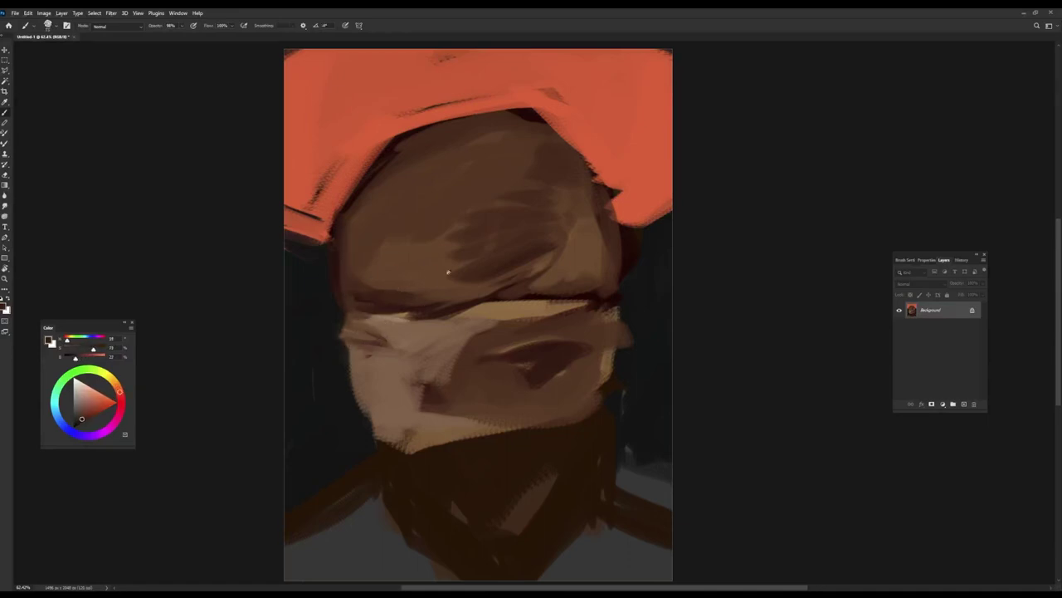
left_click(394, 286, "alt")
mouse_move(424, 259)
left_mouse_down()
mouse_move(390, 207)
mouse_move(456, 167)
mouse_move(436, 250)
left_mouse_up()
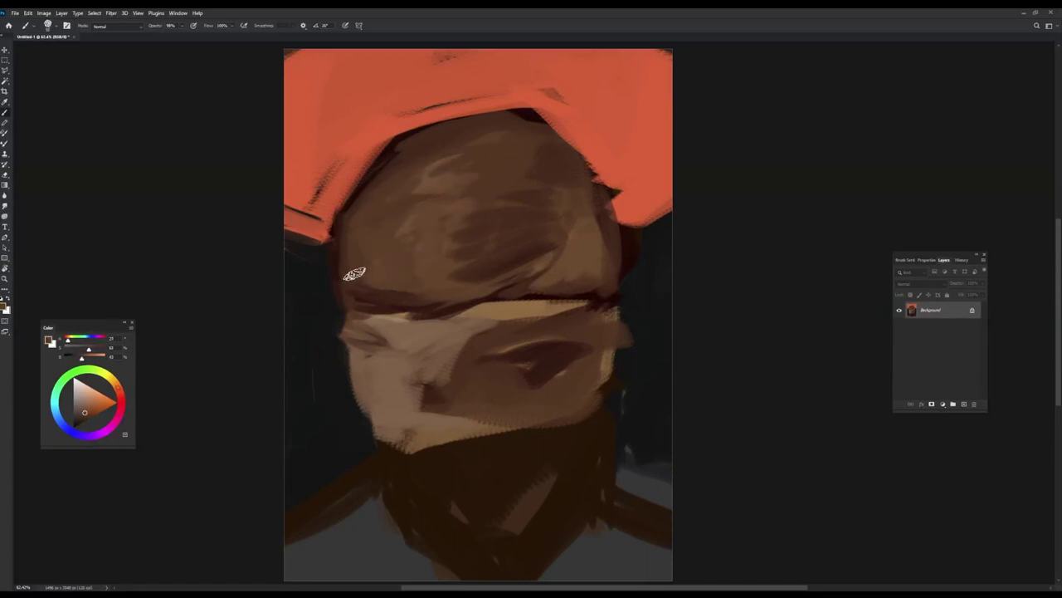
Step: Sample browns from the head and dab reddish and lighter paint across the forehead
left_click(368, 304, "alt")
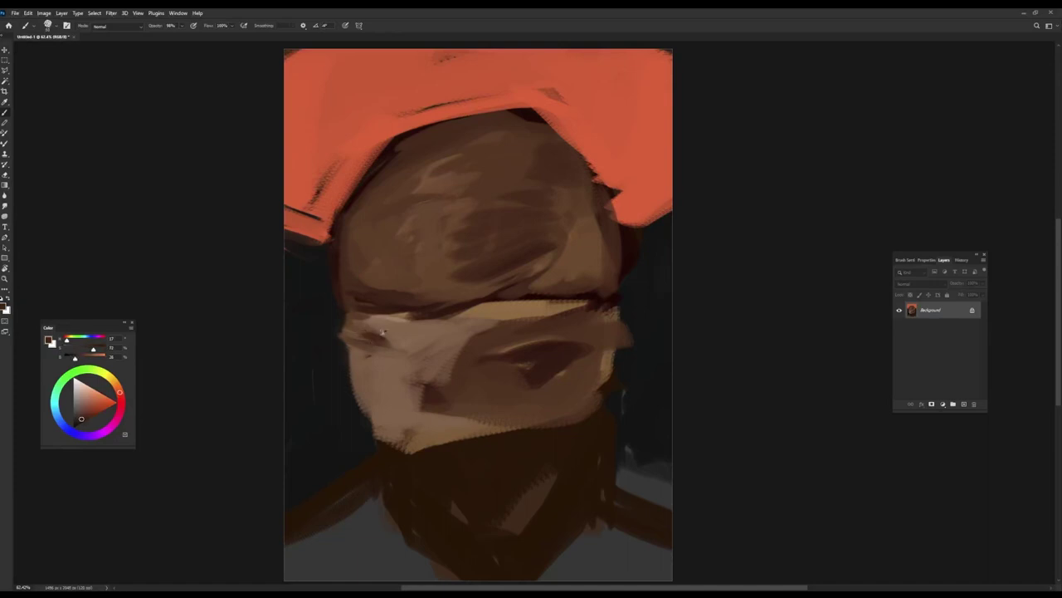
left_click_drag(325, 316, 415, 308)
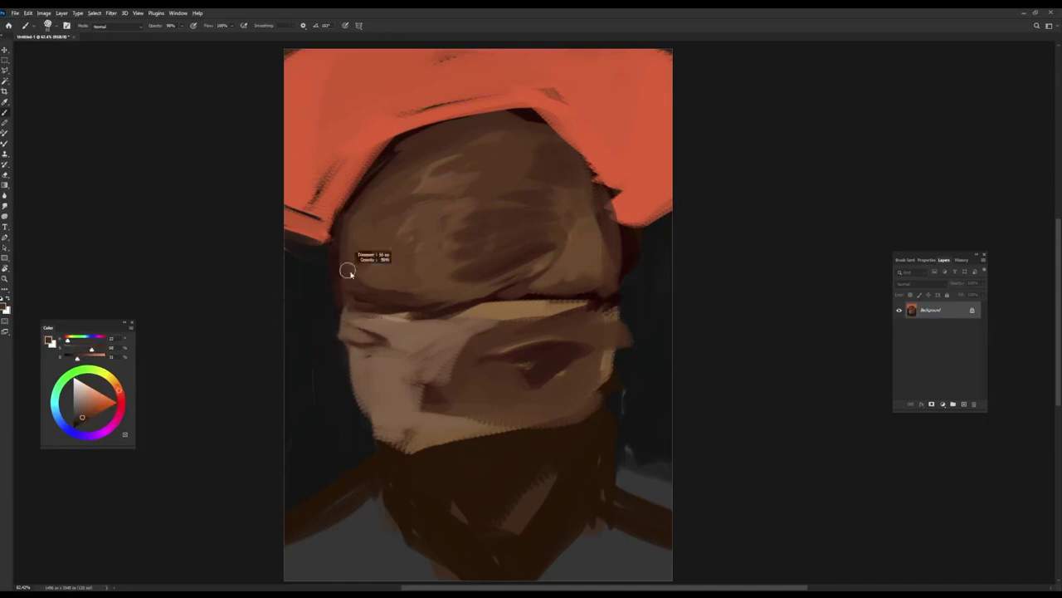
left_click(333, 232, "alt")
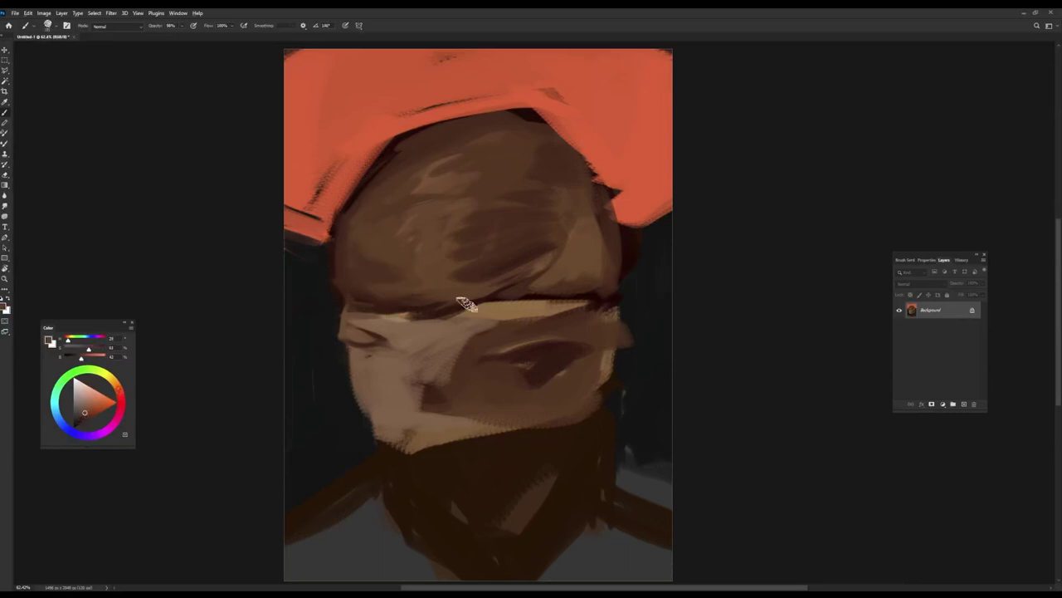
key("F5")
mouse_move(522, 208)
left_mouse_down()
mouse_move(498, 194)
mouse_move(463, 201)
mouse_move(469, 223)
mouse_move(420, 223)
mouse_move(503, 161)
mouse_move(417, 166)
mouse_move(463, 238)
mouse_move(373, 249)
mouse_move(434, 241)
mouse_move(483, 218)
left_mouse_up()
left_click(463, 201, "alt")
left_click(423, 254, "alt")
left_click(427, 166, "alt")
Step: Blend the forehead with sampled darker tones, resizing the brush between 51 and 92 px
left_click(464, 249, "alt")
key("bracketleft")
key("bracketleft")
key("bracketleft")
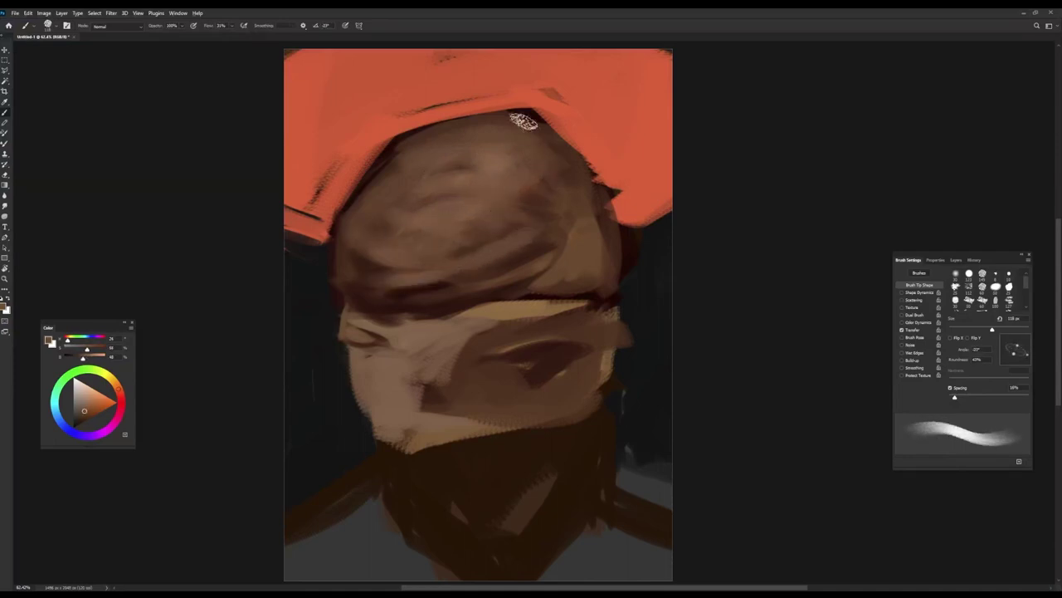
left_click(584, 181, "alt")
key("bracketright")
key("bracketright")
key("bracketright")
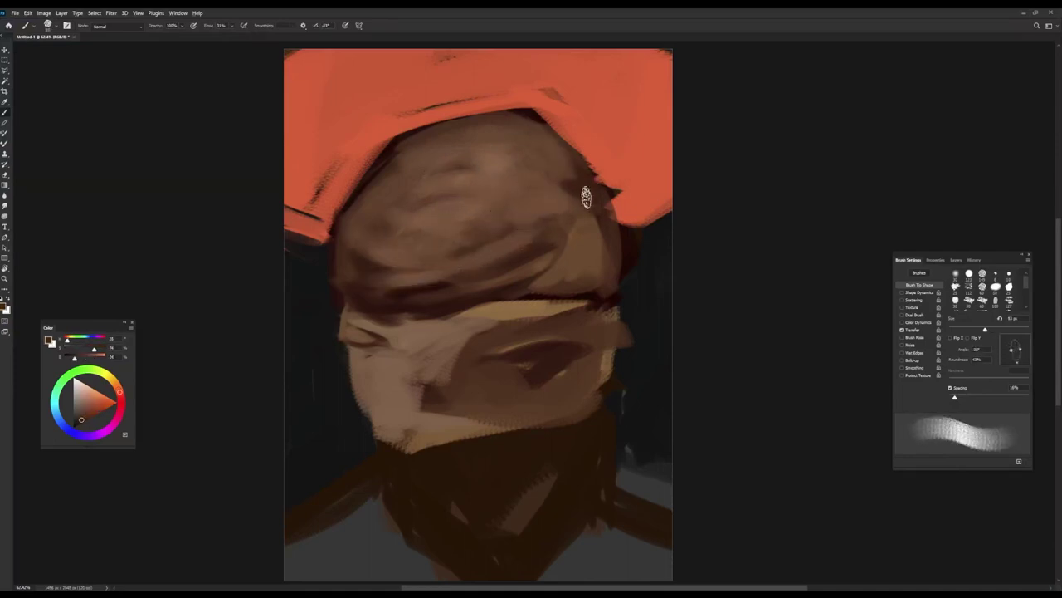
left_click(572, 206, "alt")
key("bracketleft")
key("bracketleft")
key("bracketleft")
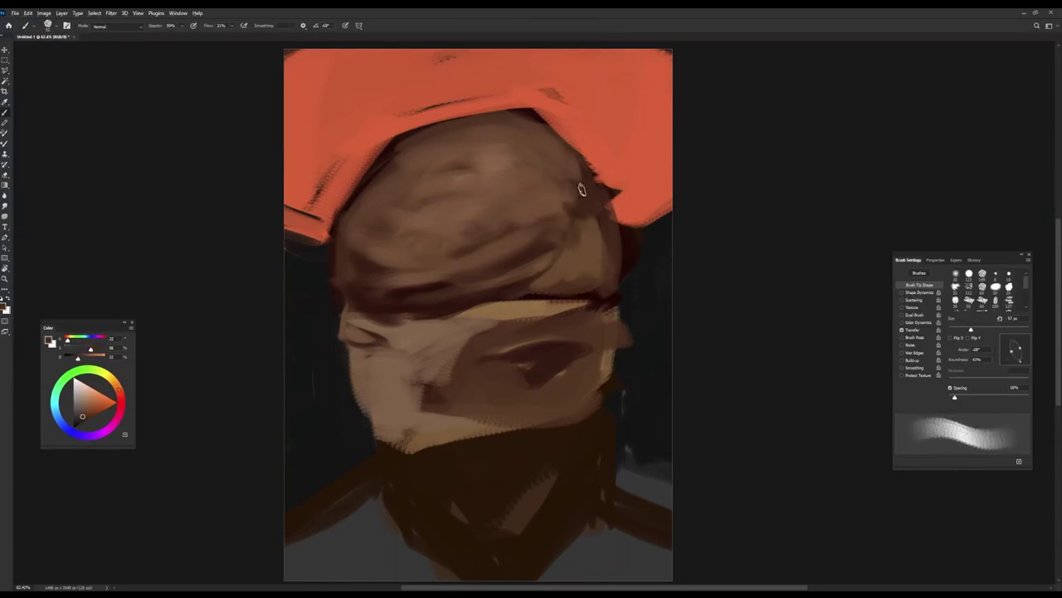
left_click(580, 189, "alt")
left_click(584, 199, "alt")
key("bracketright")
key("bracketright")
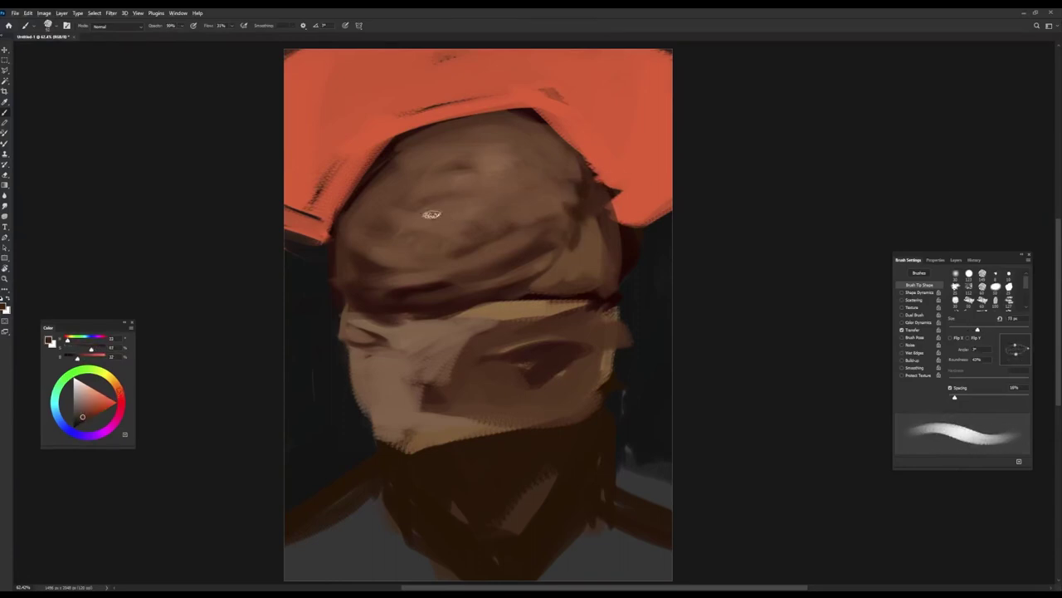
Step: Paint a dark red stroke along the head's top edge
left_click(406, 207, "alt")
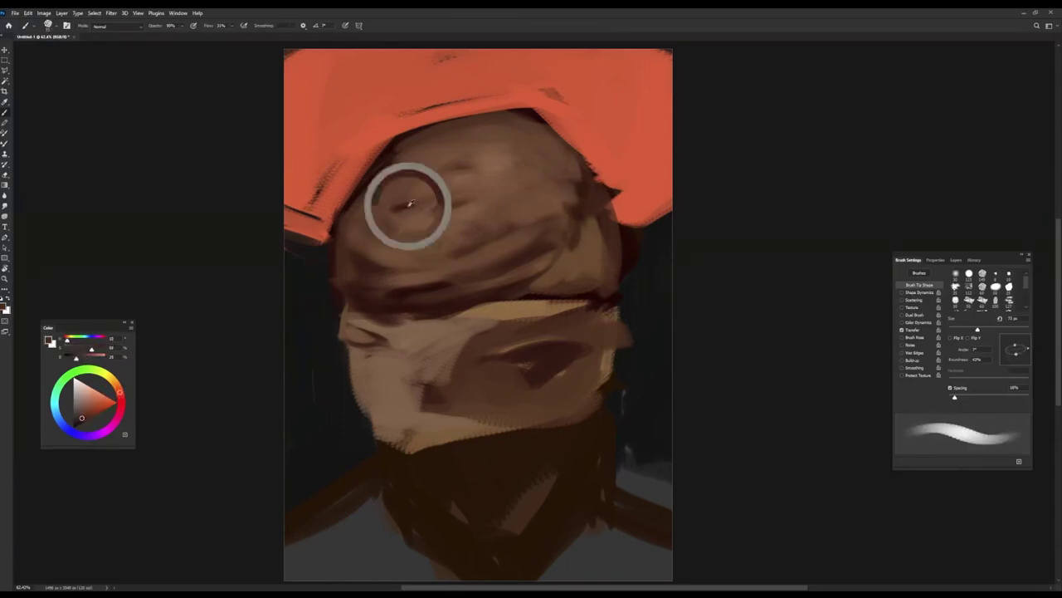
key("bracketleft")
left_click(497, 157, "alt")
left_click(391, 142, "alt")
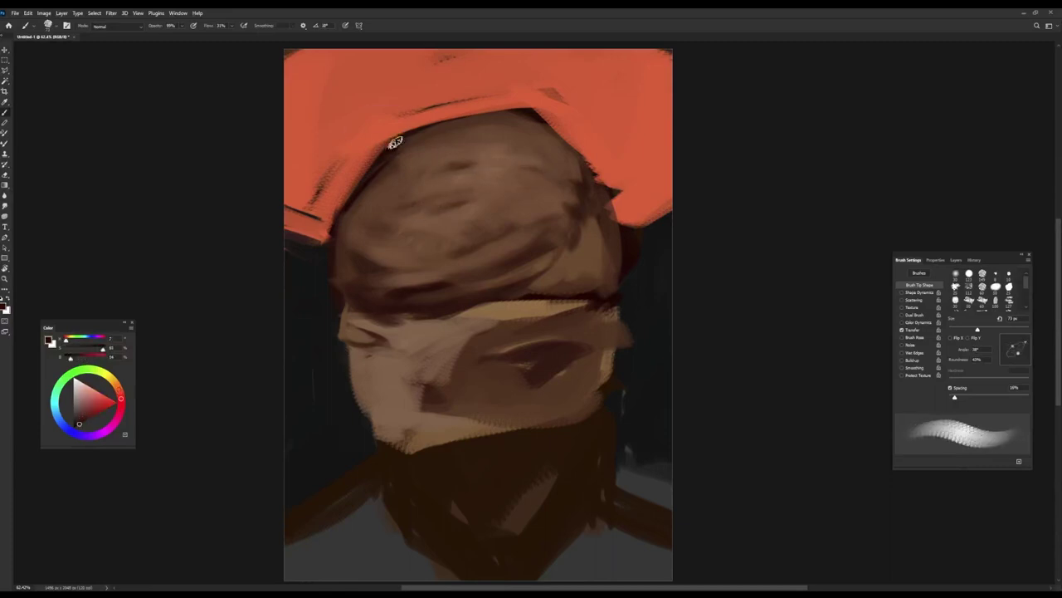
left_click_drag(388, 151, 520, 108)
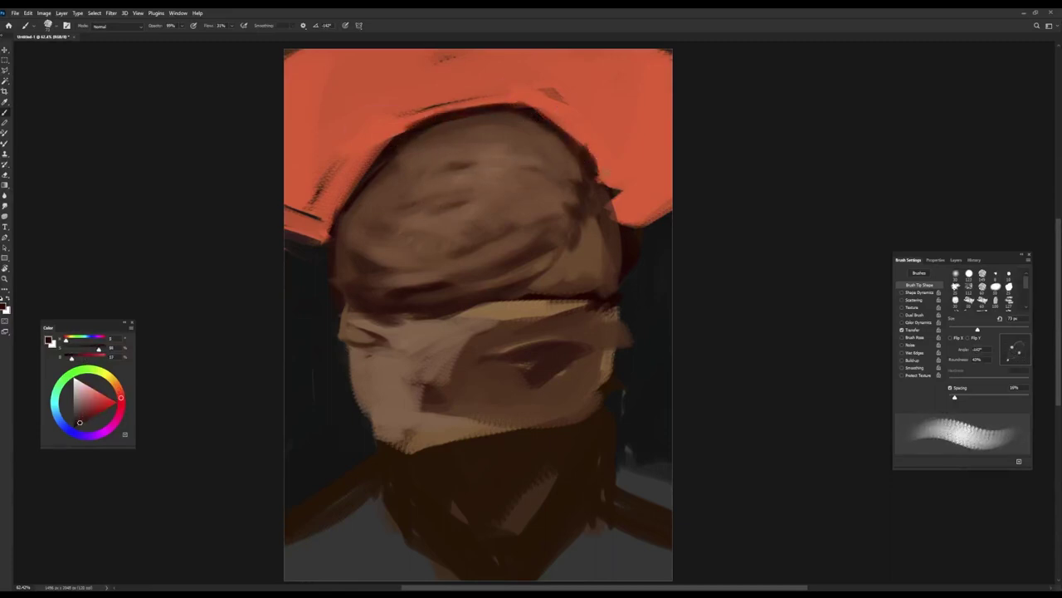
Step: Cover the head's dark right edge with the orange-red background colour
left_click(591, 173, "alt")
left_click_drag(599, 184, 655, 218)
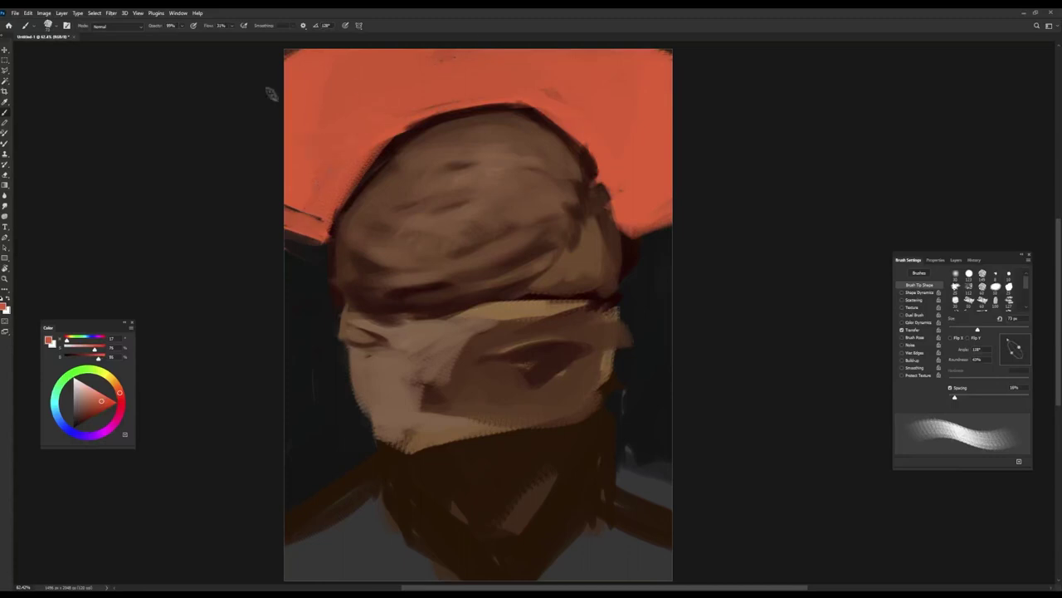
left_click(319, 242, "alt")
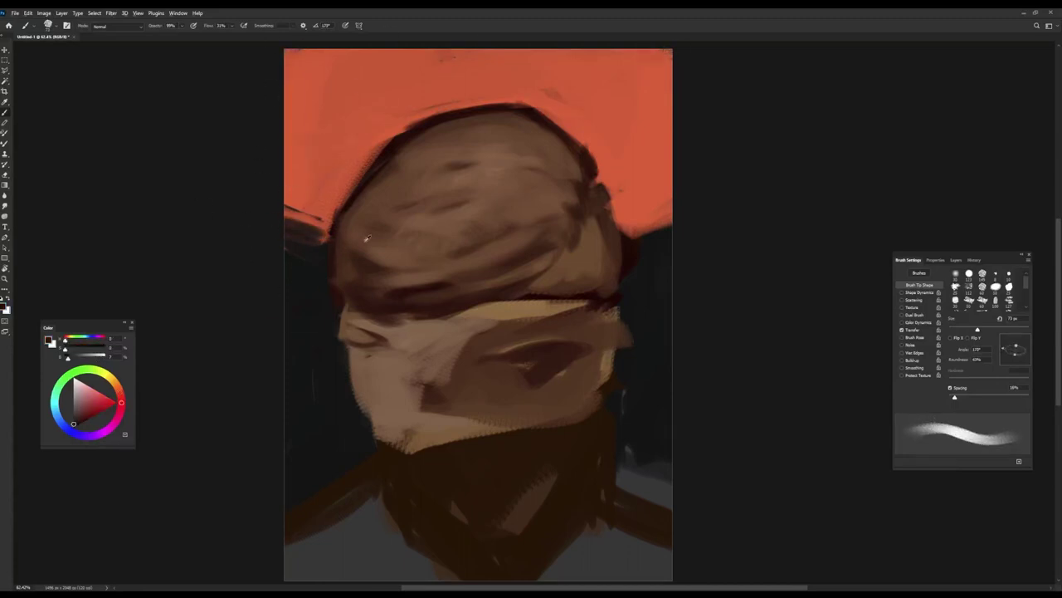
left_click(312, 258, "alt")
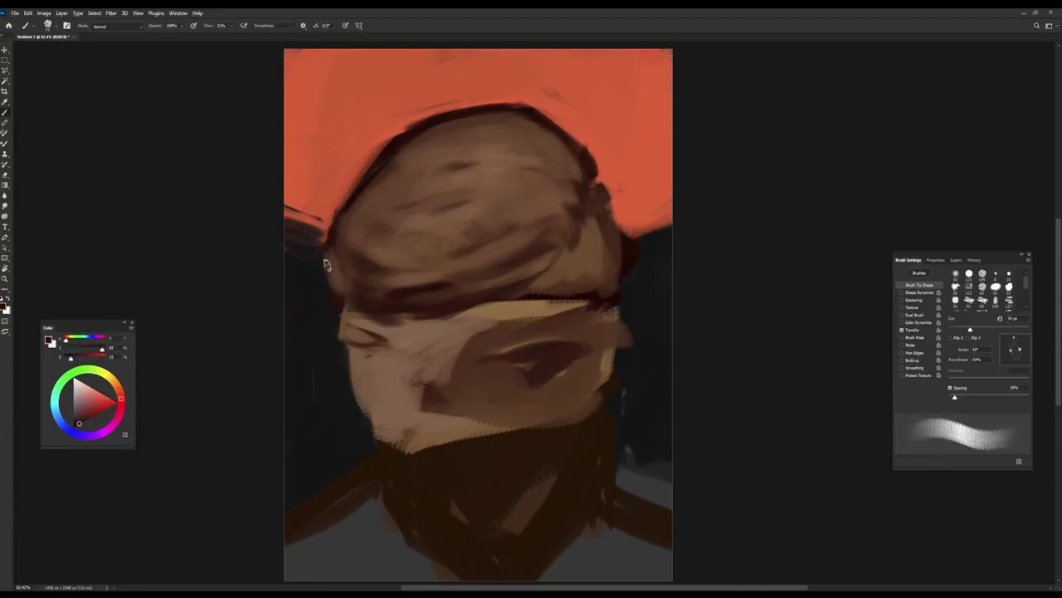
left_click(588, 225, "alt")
left_click(564, 264, "alt")
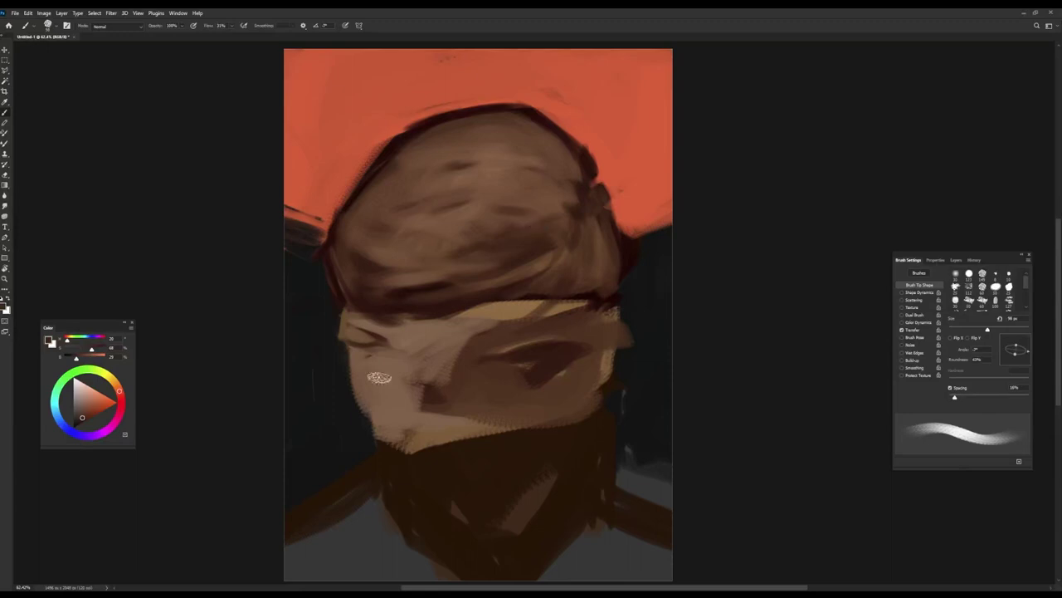
Step: Repaint the blindfold's left side, darken its lower edge and lighten its upper band
left_click(336, 321, "alt")
left_click_drag(361, 339, 367, 407)
left_click(434, 372, "alt")
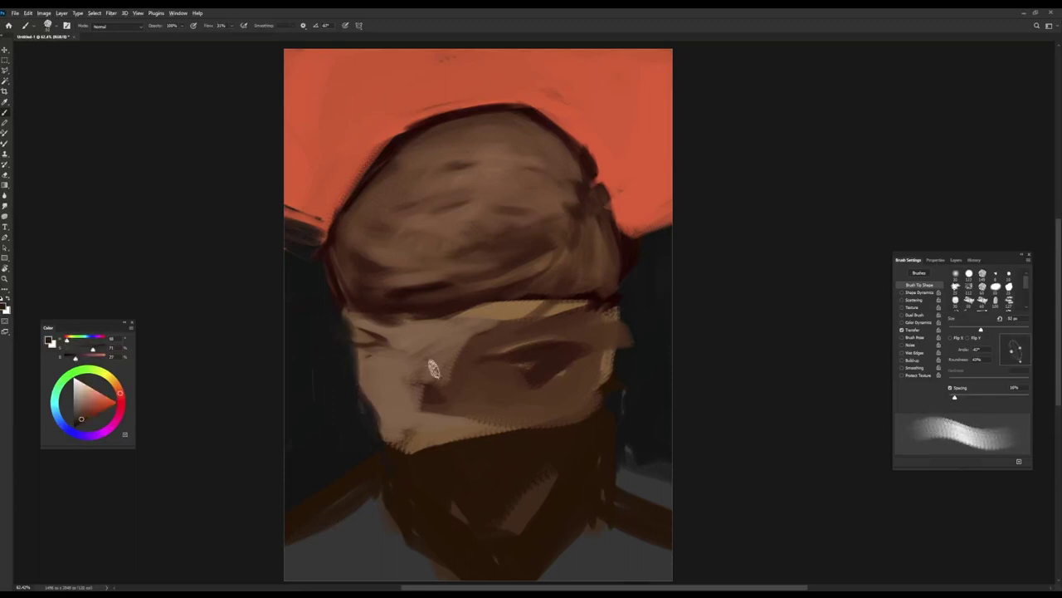
left_click_drag(434, 373, 404, 419)
left_click_drag(543, 374, 573, 415)
left_click(487, 340, "alt")
mouse_move(495, 349)
left_mouse_down()
mouse_move(581, 353)
mouse_move(397, 349)
mouse_move(434, 311)
left_mouse_up()
left_click(448, 332, "alt")
Step: Lay light tan strokes over the blindfold and a small dark stroke above it
left_click(535, 287, "alt")
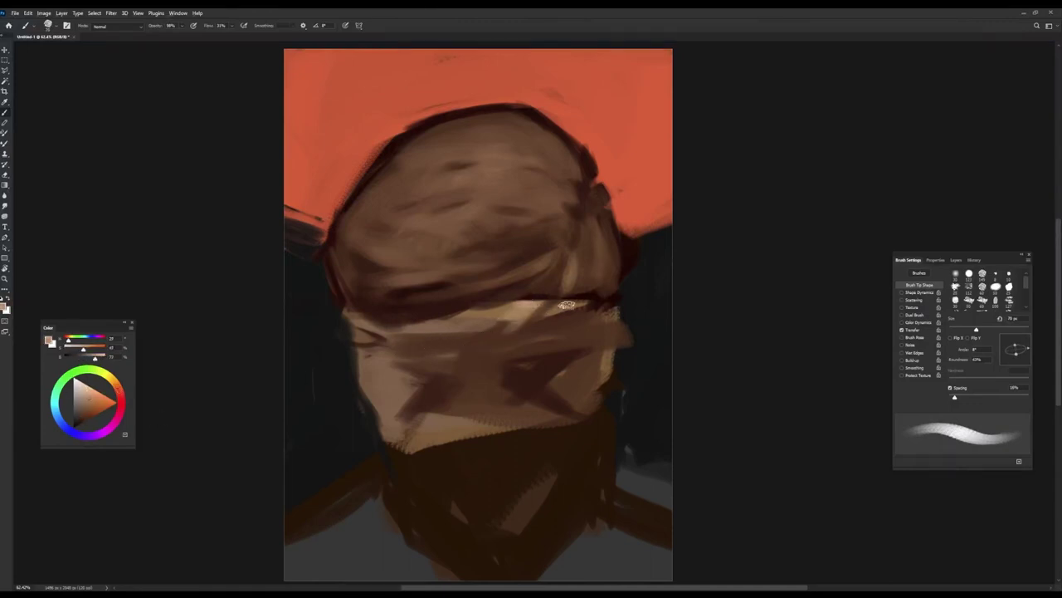
left_click_drag(567, 305, 519, 353)
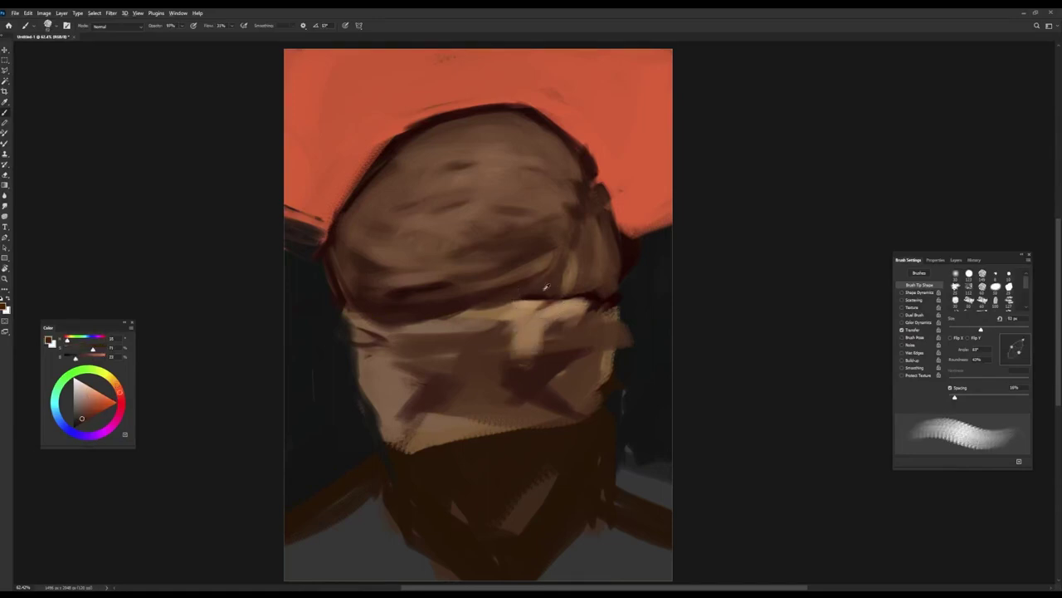
left_click_drag(584, 287, 565, 306)
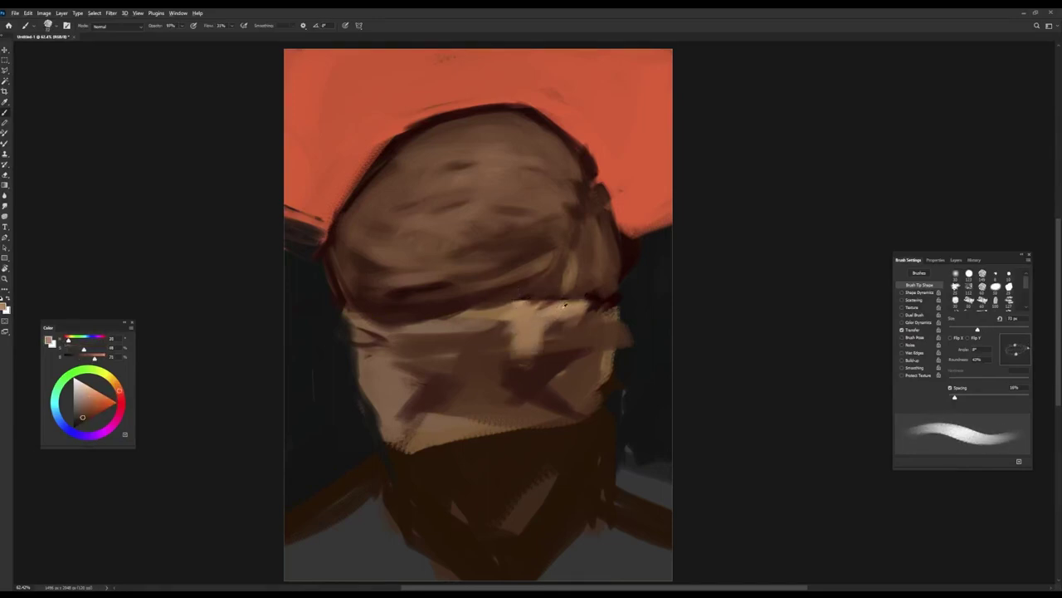
left_click(593, 238, "alt")
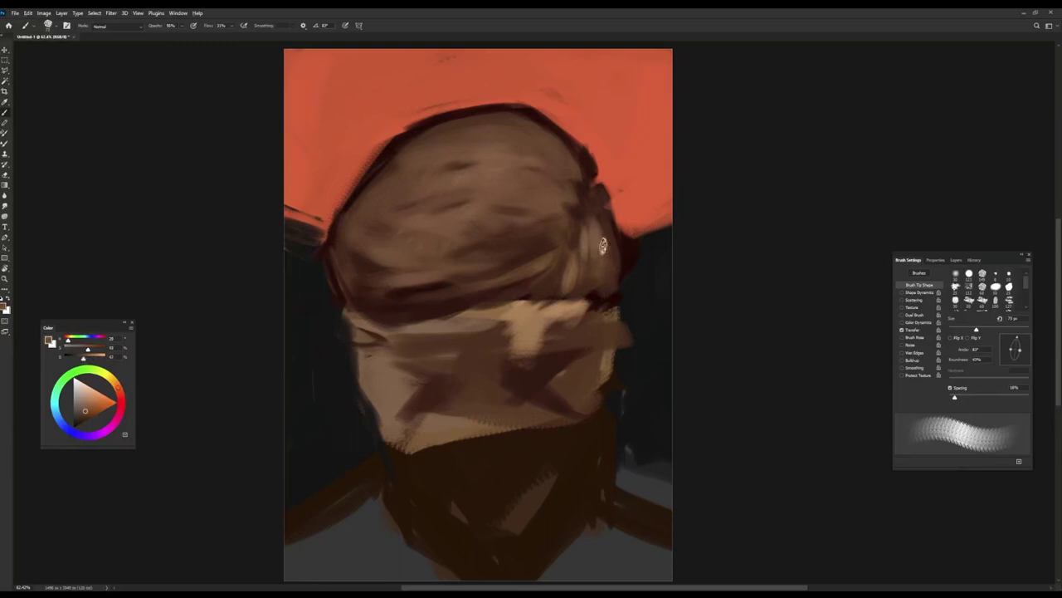
left_click(603, 246, "alt")
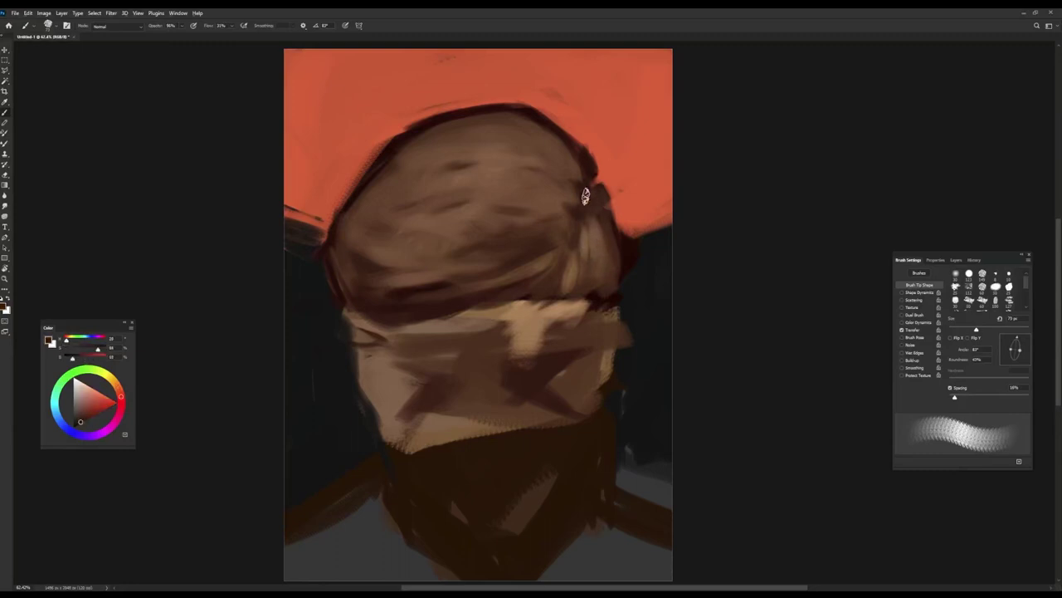
Step: Lighten the masked face's left edge and brighten the blindfold's middle band with tan
left_click(378, 195, "alt")
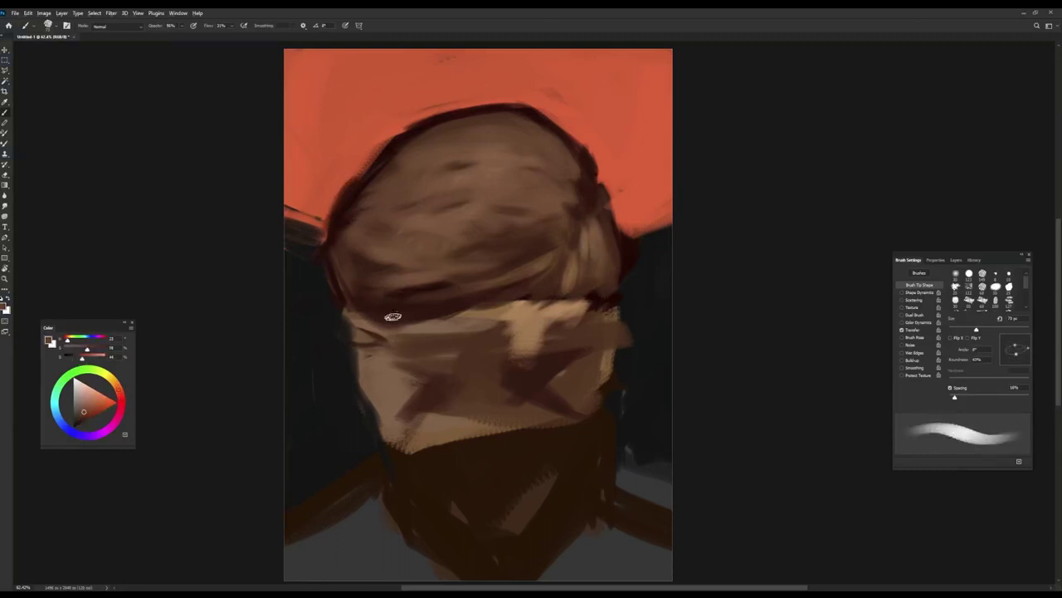
left_click(448, 329, "alt")
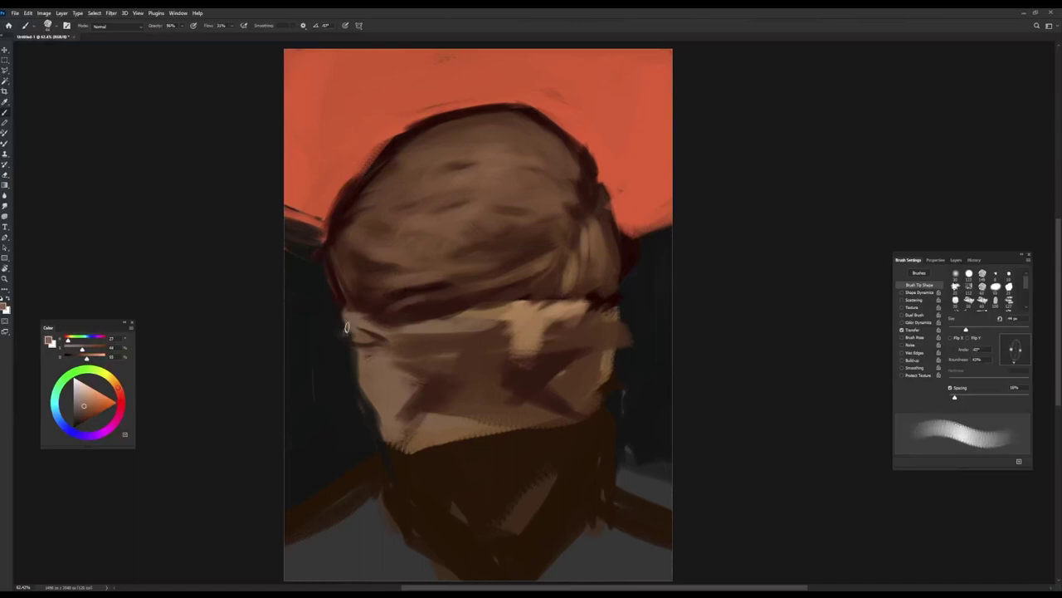
mouse_move(361, 347)
left_mouse_down()
mouse_move(346, 342)
mouse_move(375, 419)
left_mouse_up()
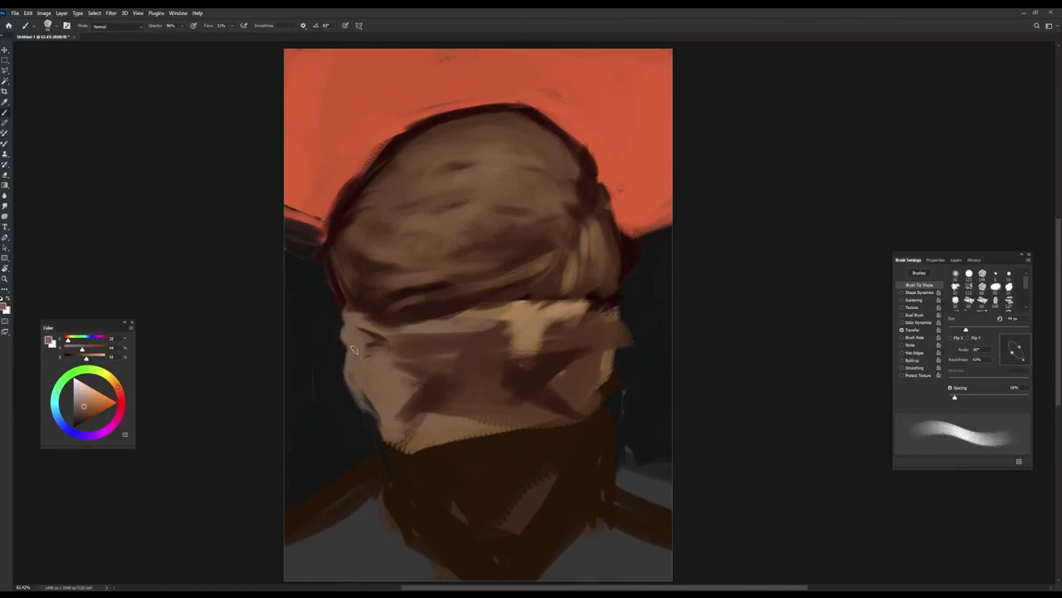
left_click(339, 372, "alt")
left_click(541, 324, "alt")
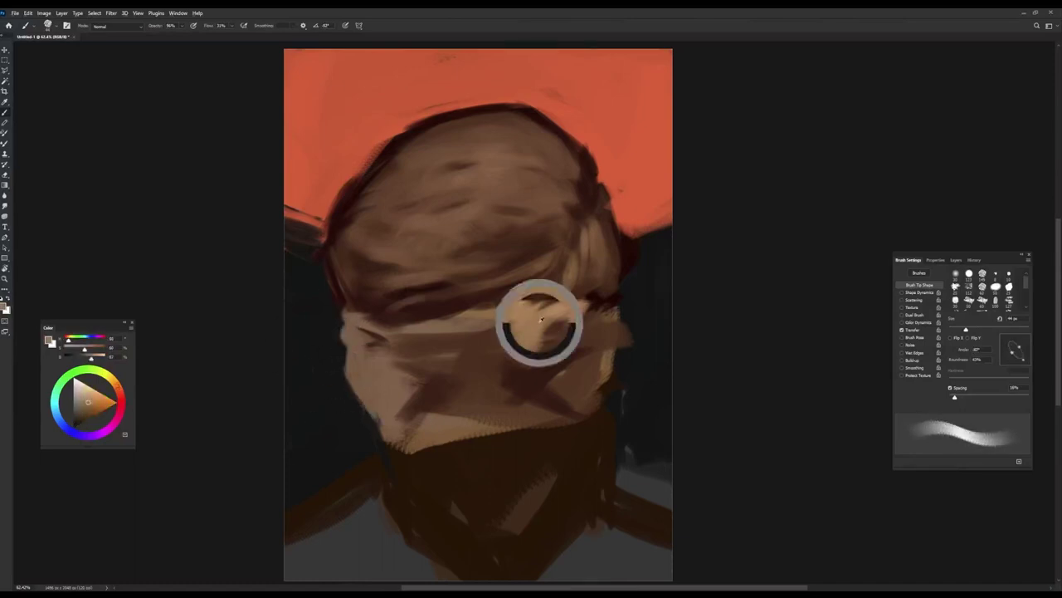
left_click_drag(514, 332, 359, 371)
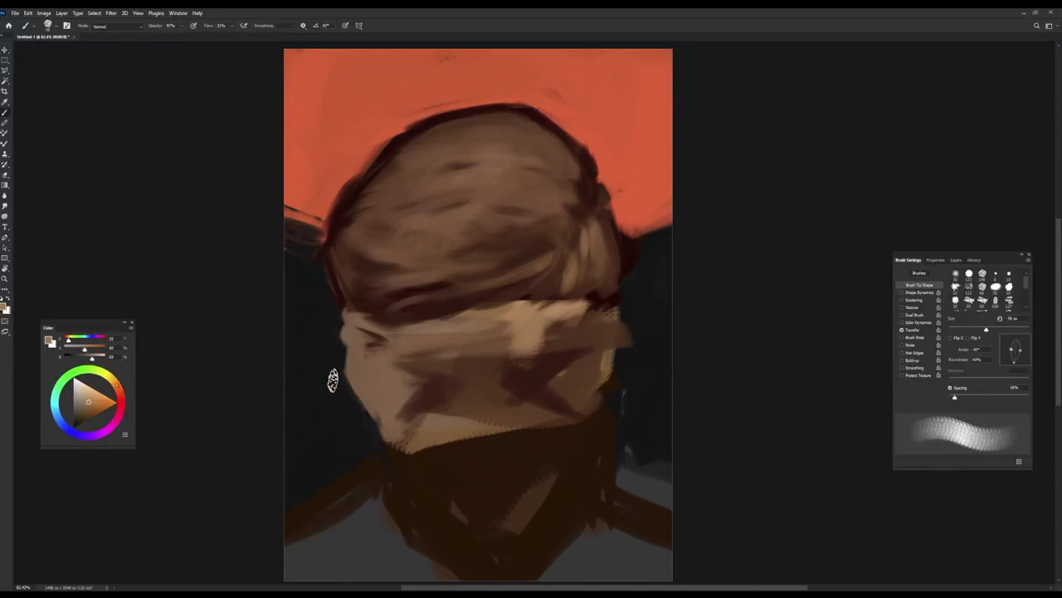
left_click_drag(462, 322, 432, 332)
mouse_move(506, 324)
left_mouse_down()
mouse_move(365, 348)
mouse_move(563, 396)
left_mouse_up()
Step: Darken the mask's upper-right edge and lay light tan strokes at 100% opacity across the blindfold's upper band
left_click(581, 308, "alt")
left_click_drag(612, 310, 547, 330)
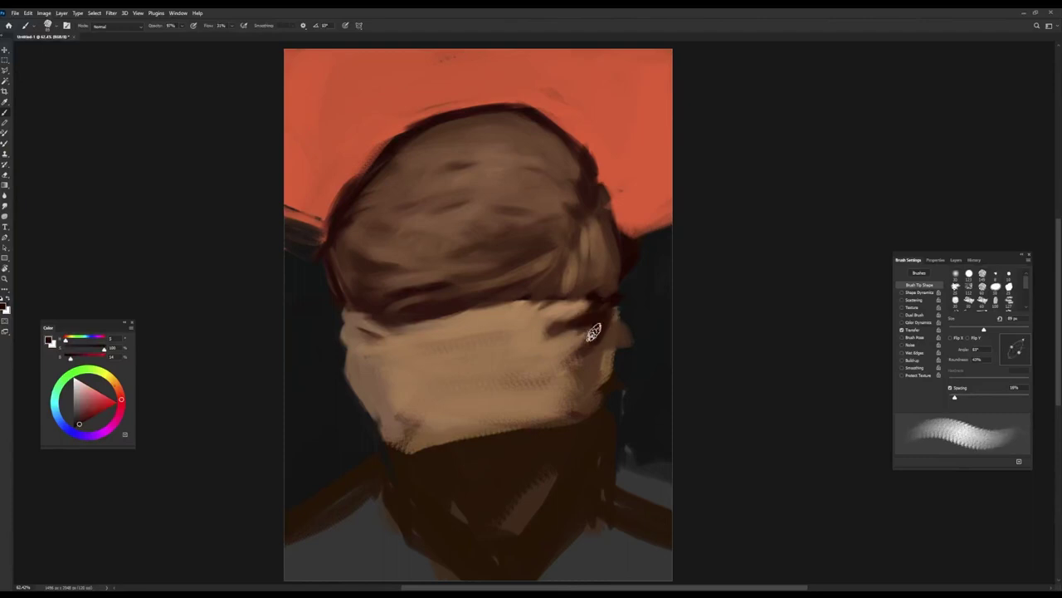
left_click(381, 333, "alt")
key("0")
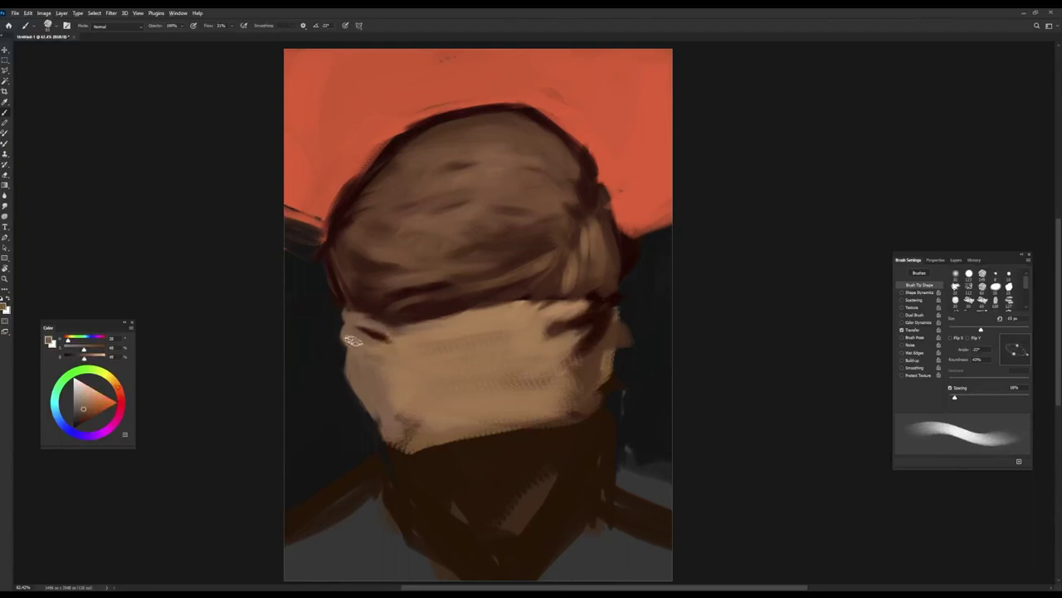
left_click(353, 340, "alt")
left_click(465, 324, "alt")
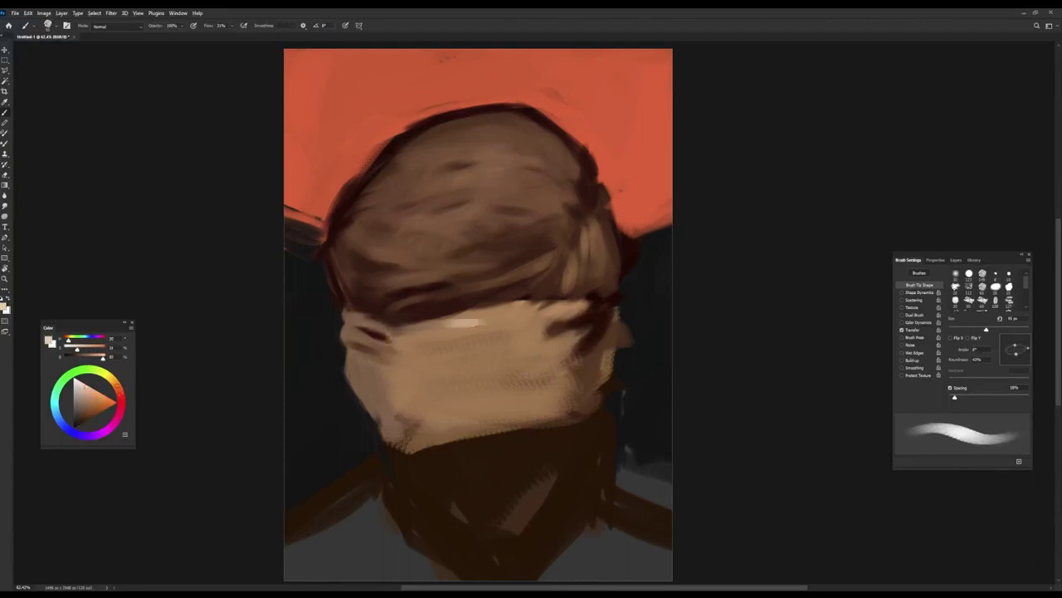
left_click_drag(425, 337, 511, 353)
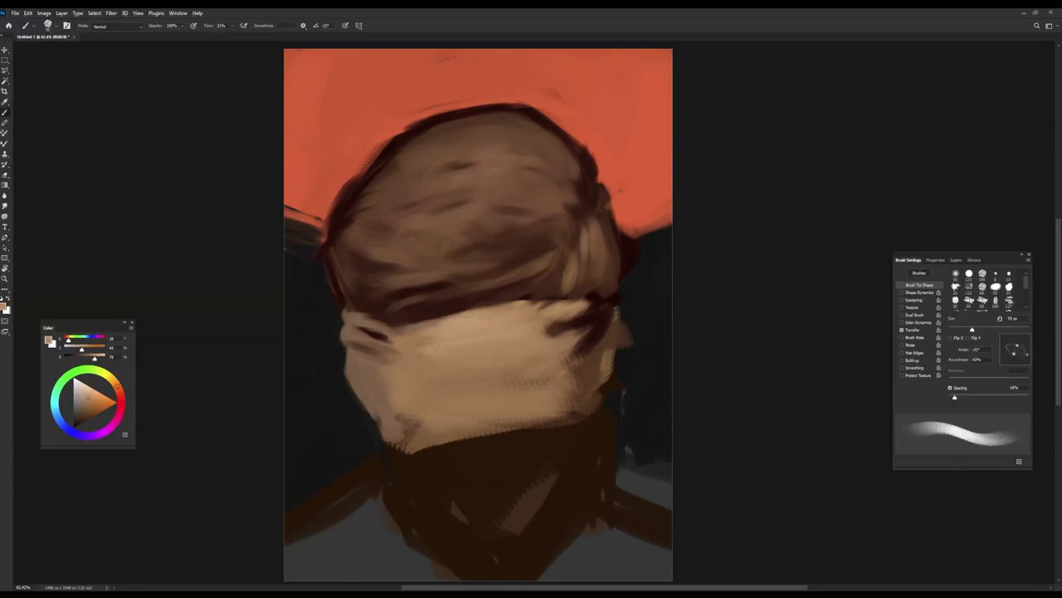
Step: With a different, smaller brush preset, paint a dark brown line along the face's top edge
left_click(335, 360, "alt")
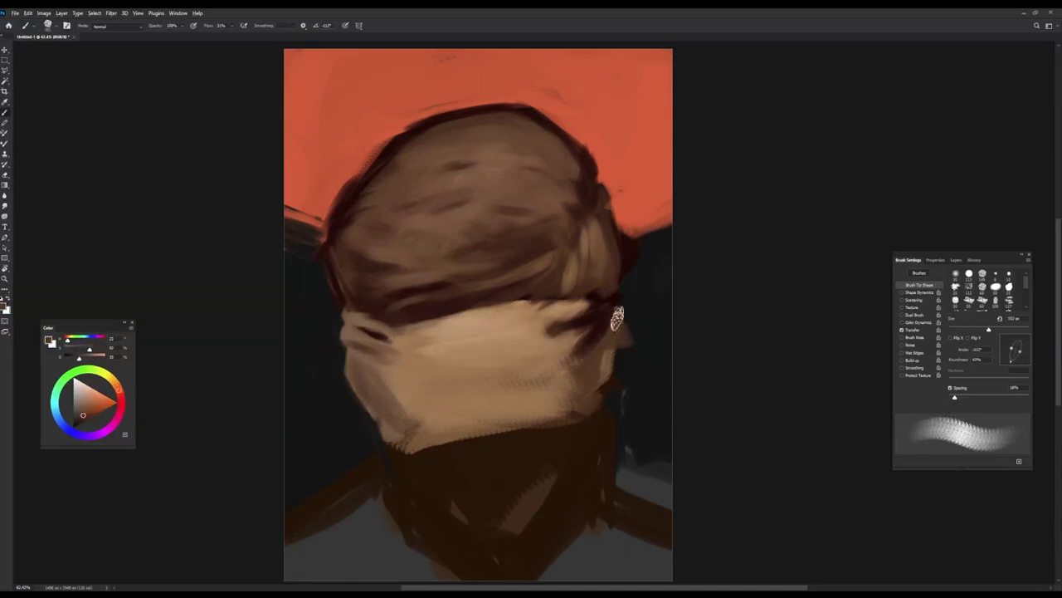
key("period")
left_click(391, 316, "alt")
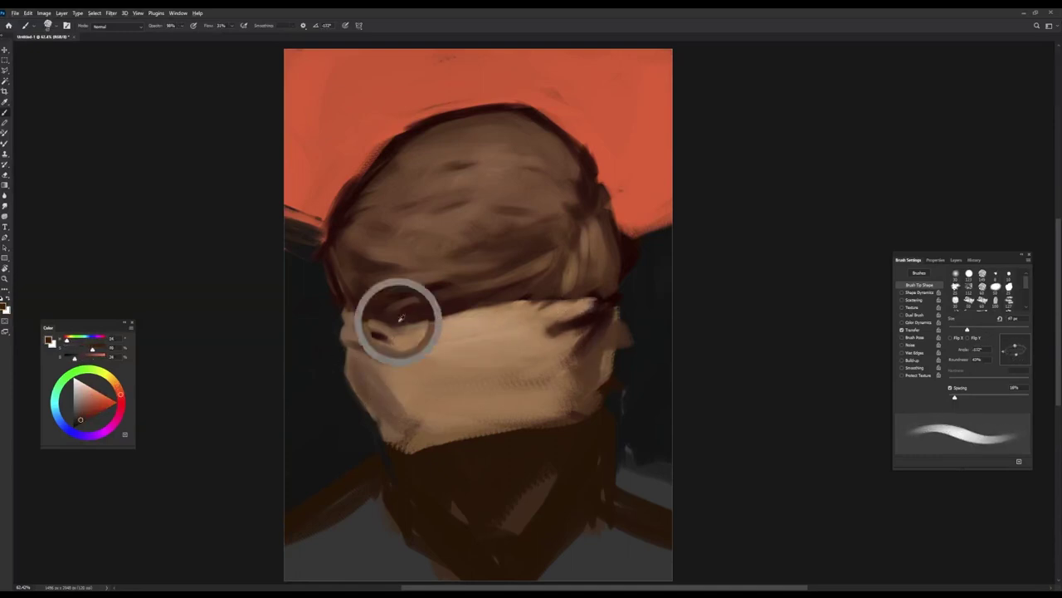
key("bracketleft")
left_click_drag(355, 314, 424, 318)
left_click(452, 286, "alt")
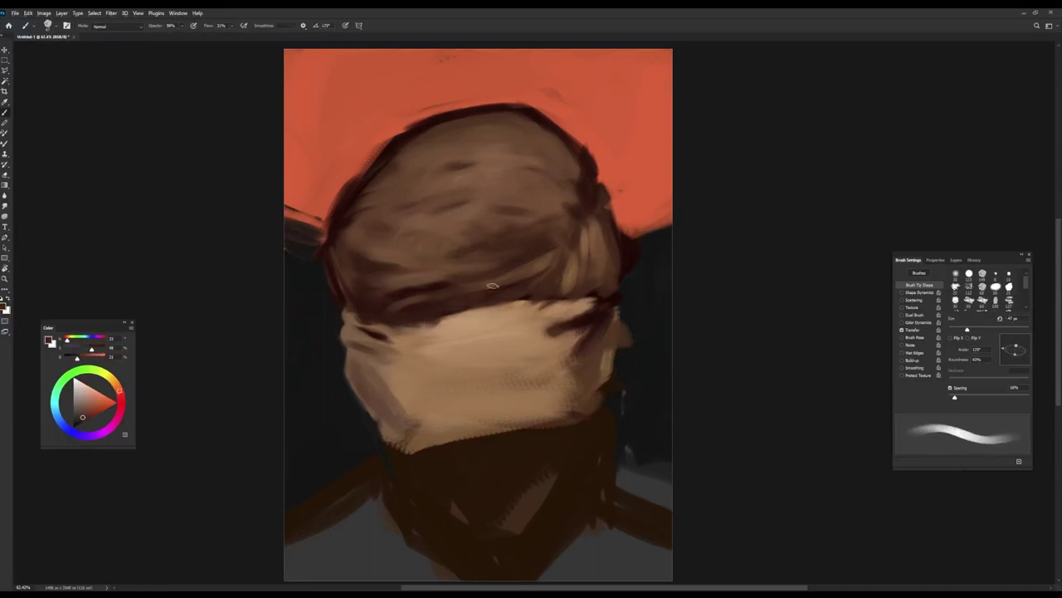
key("bracketright")
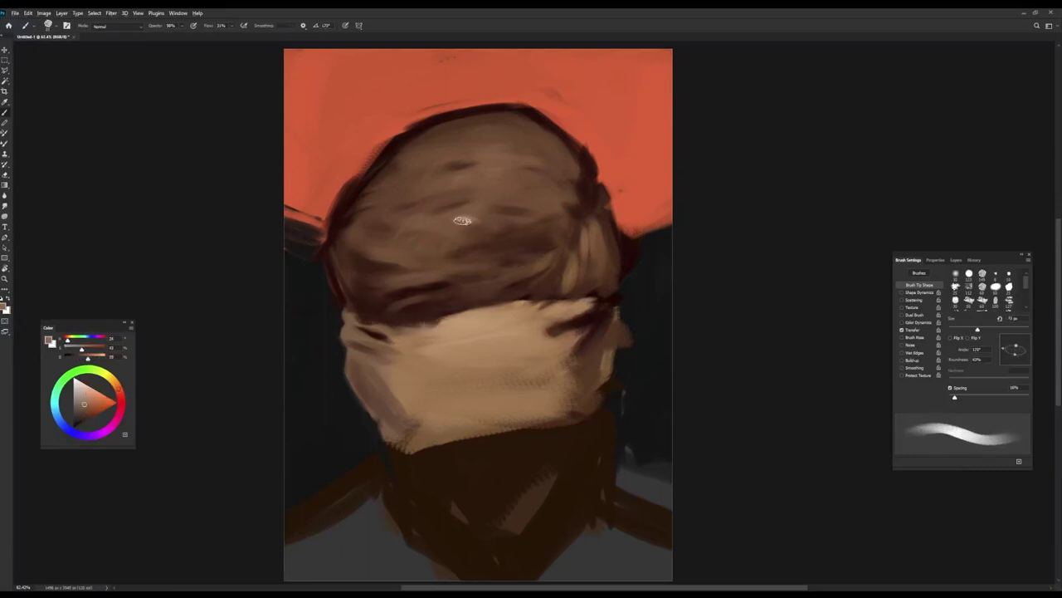
Step: Work varied mid, dark and reddish browns into the hair across the head's dome
left_click(389, 241, "alt")
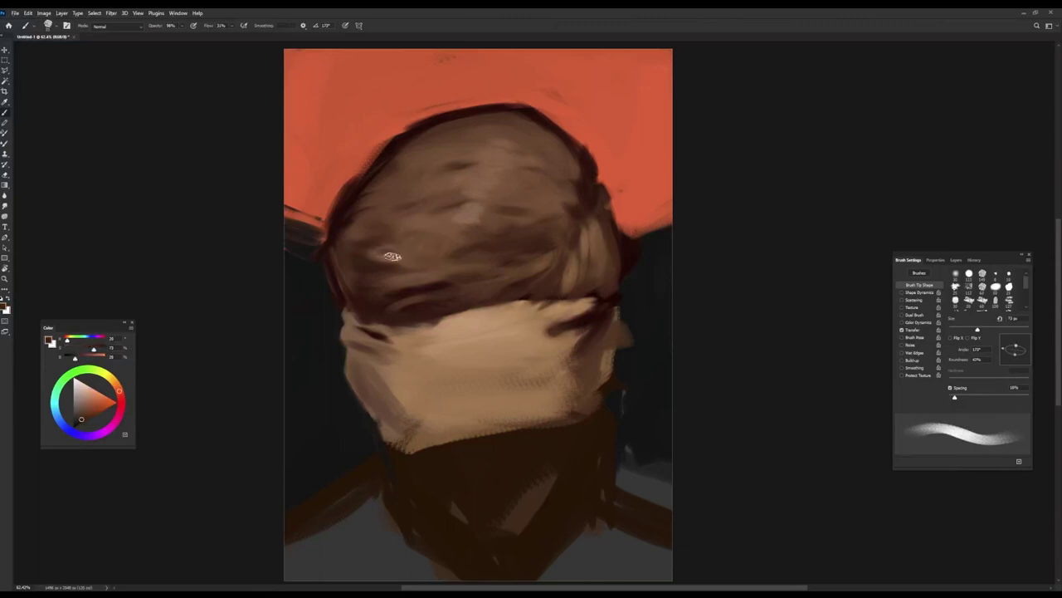
left_click(346, 257, "alt")
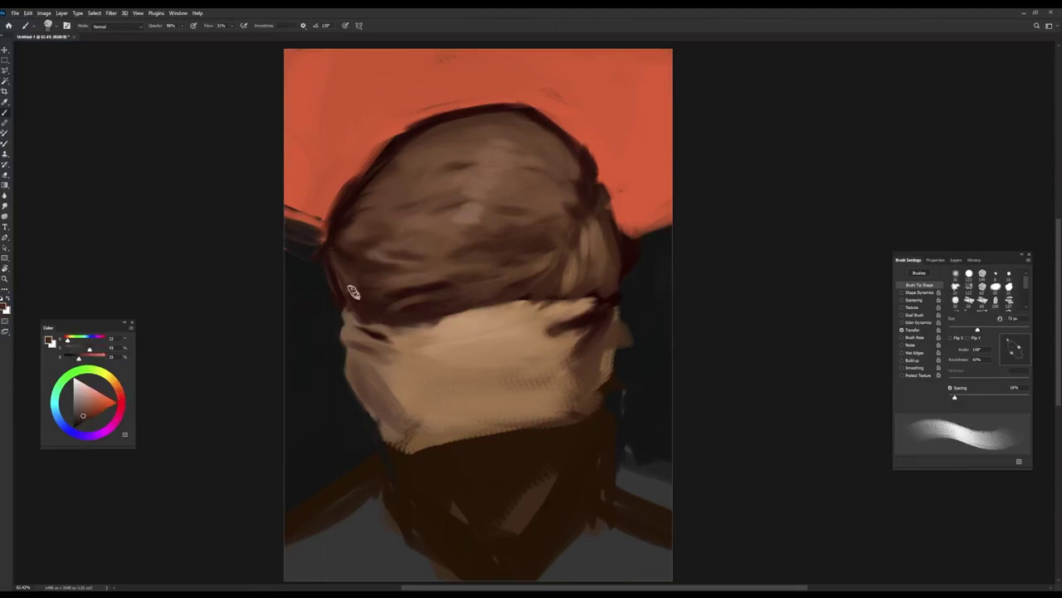
left_click(289, 253, "alt")
left_click(313, 233, "alt")
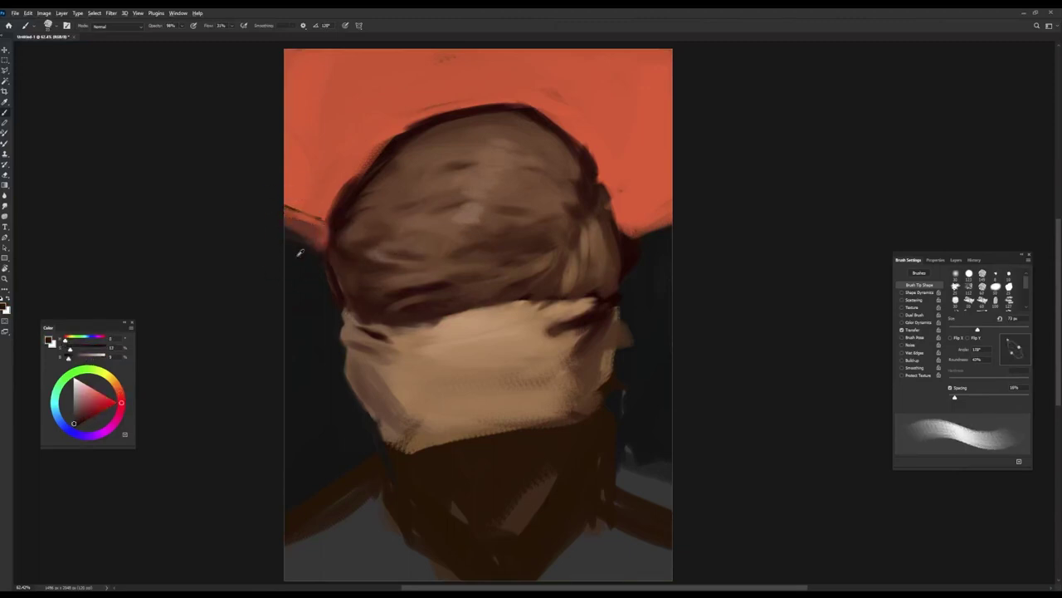
left_click(617, 232, "alt")
left_click(581, 204, "alt")
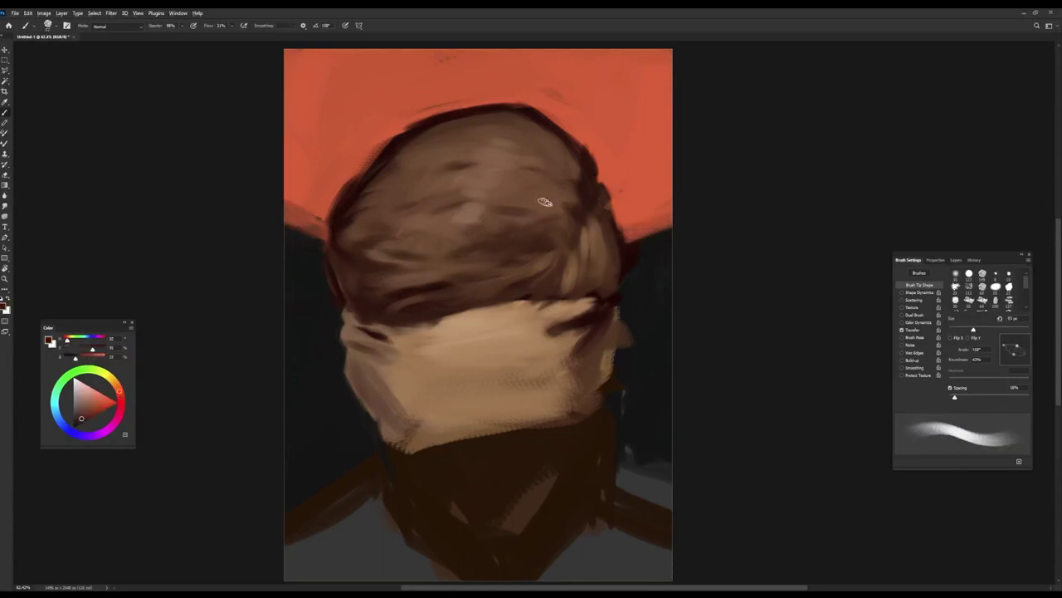
left_click(560, 172, "alt")
left_click(498, 111, "alt")
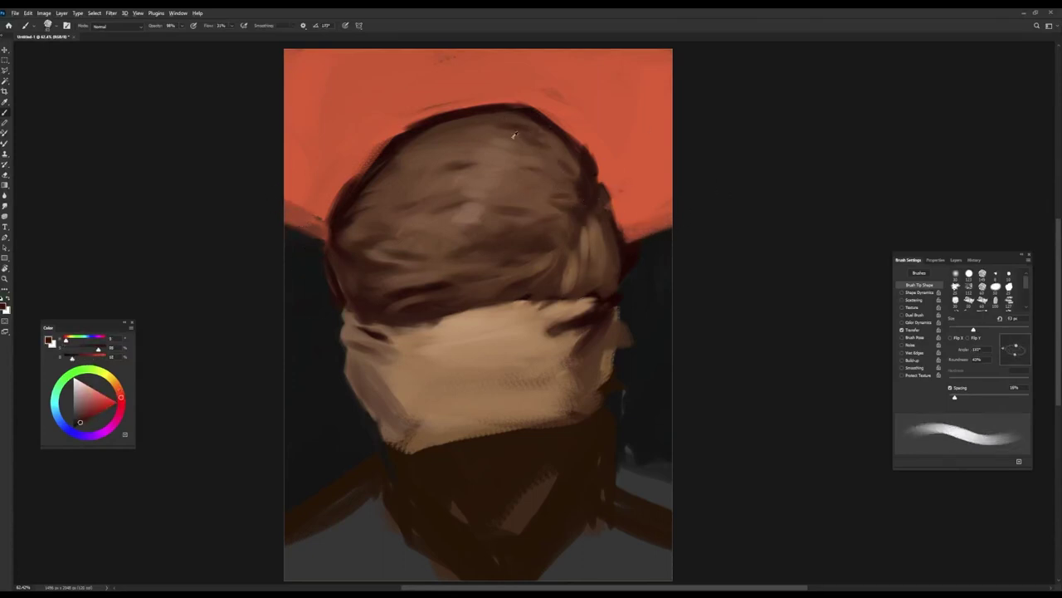
left_click(486, 125, "alt")
left_click(405, 161, "alt")
left_click(397, 178, "alt")
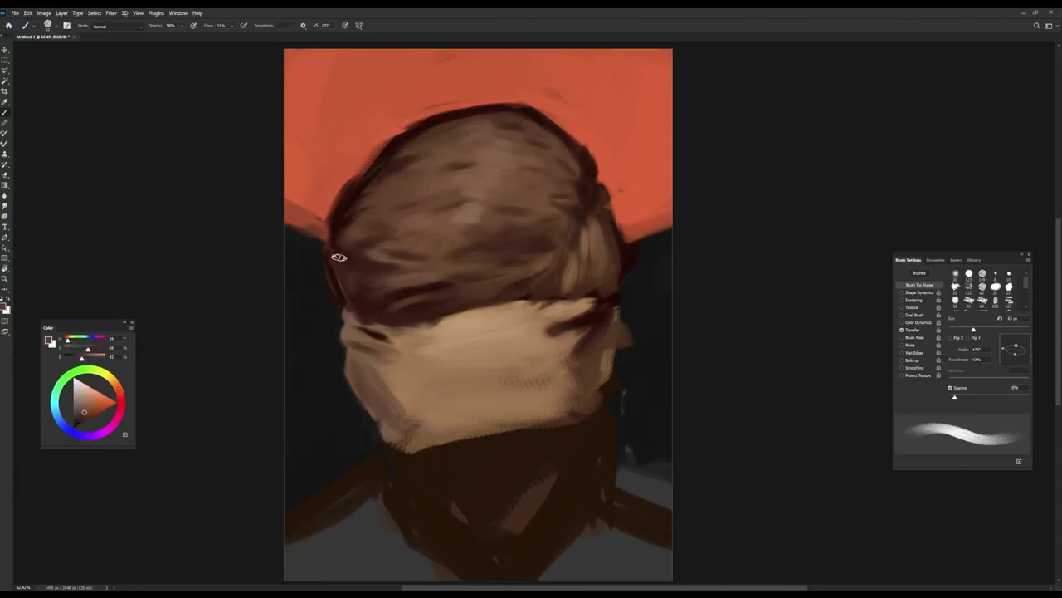
Step: Paint a dark shadow along the chin's lower edge, then pick a light jaw brown
left_click(362, 314, "alt")
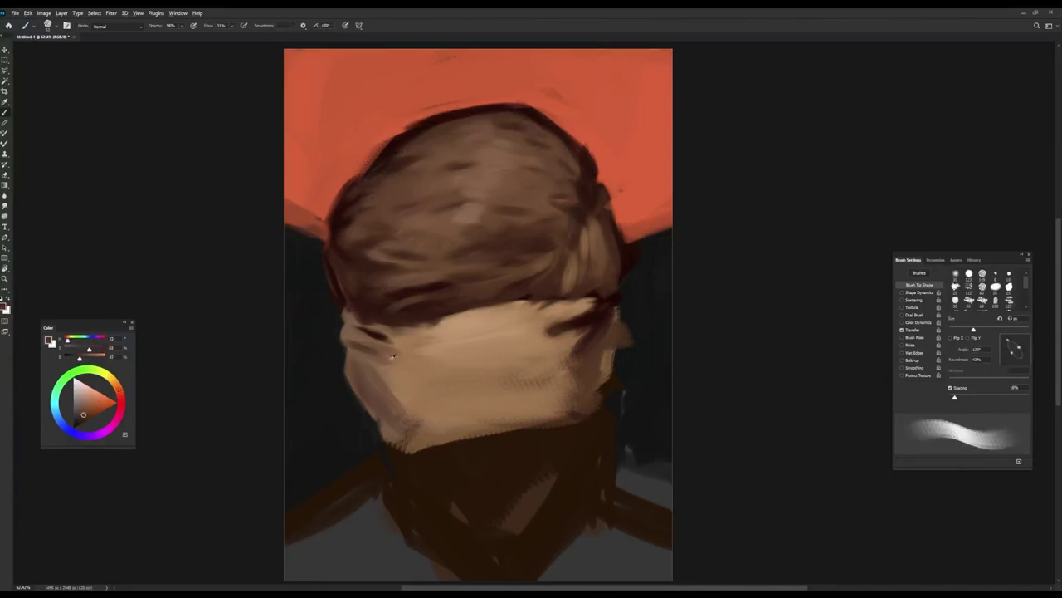
left_click(394, 403, "alt")
mouse_move(392, 419)
left_mouse_down()
mouse_move(534, 408)
mouse_move(390, 465)
mouse_move(465, 498)
left_mouse_up()
left_click(533, 411, "alt")
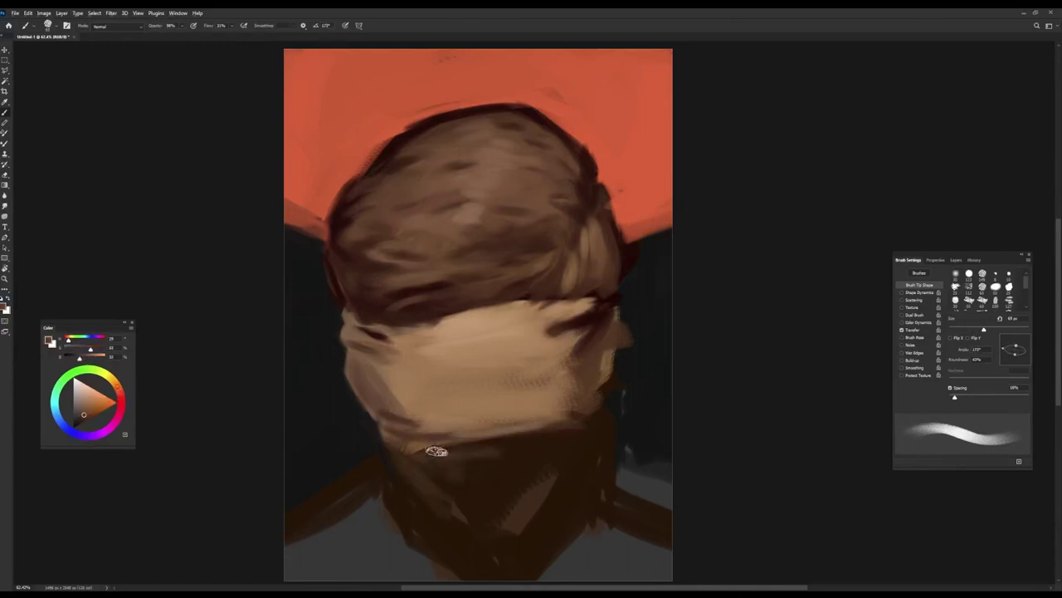
Step: Blend the jaw and neck below the blindfold and cover the dark mark beside the eye
left_click_drag(564, 431, 496, 513)
left_click_drag(569, 443, 516, 443)
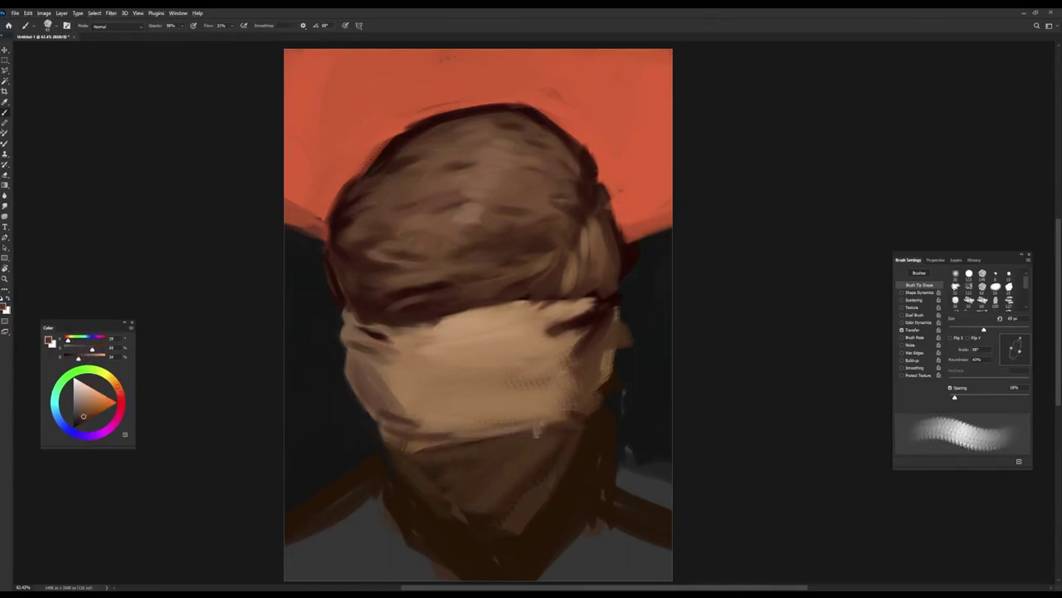
left_click(564, 325, "alt")
left_click_drag(547, 332, 589, 321)
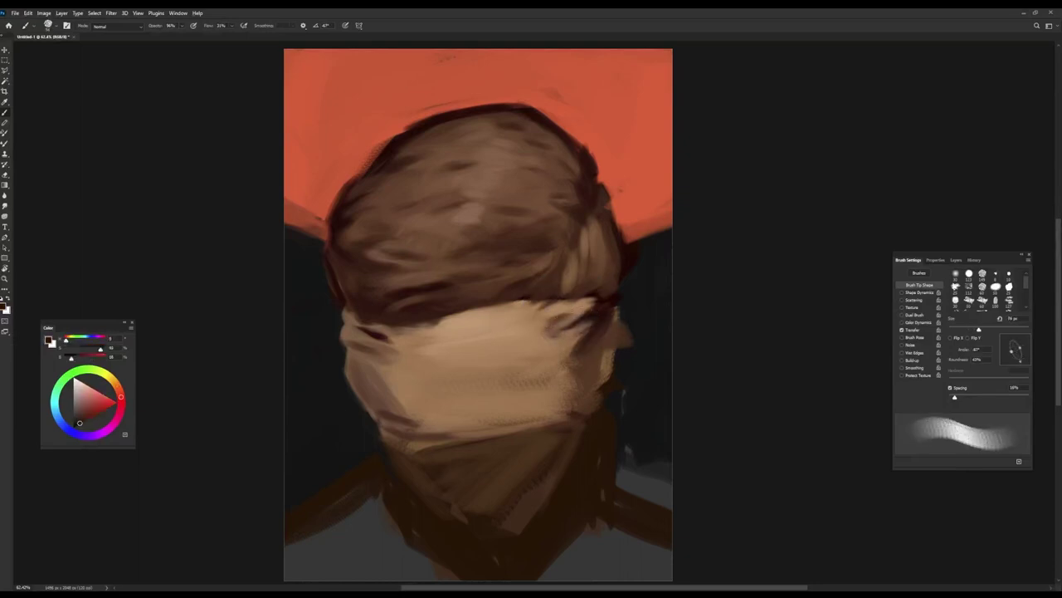
Step: Paint a dark diagonal fold across the blindfold with a light highlight beside it
left_click(351, 360, "alt")
left_click(409, 440, "alt")
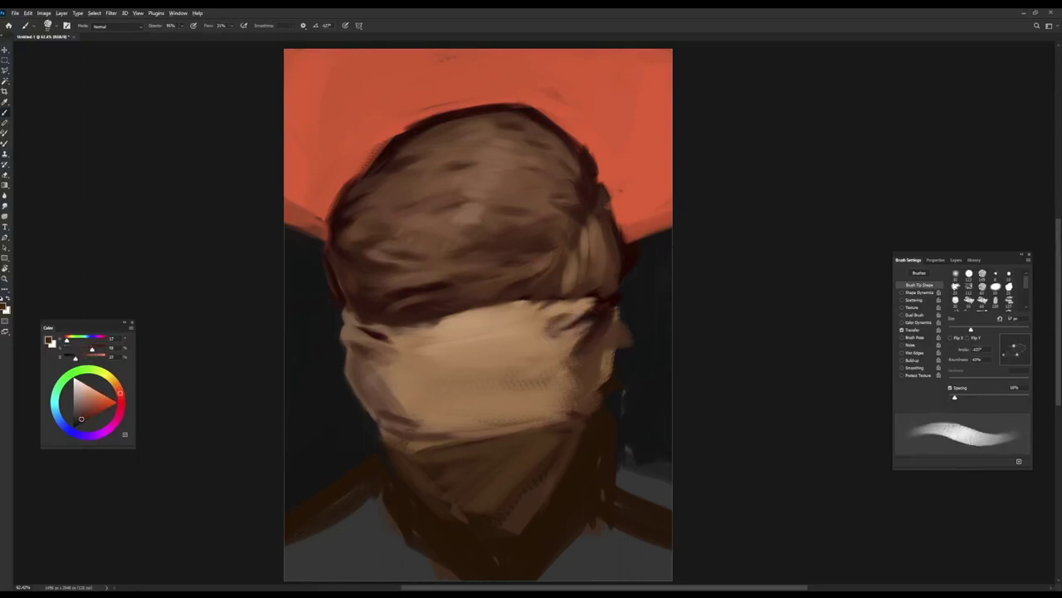
left_click_drag(496, 369, 555, 349)
left_click(490, 328, "alt")
left_click_drag(480, 342, 510, 334)
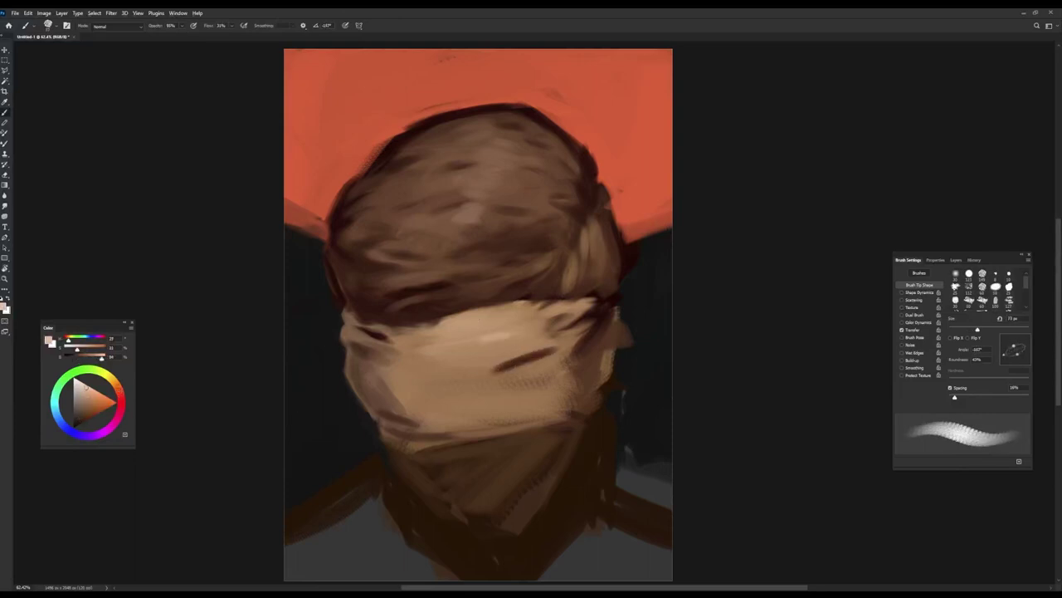
left_click_drag(457, 360, 513, 337)
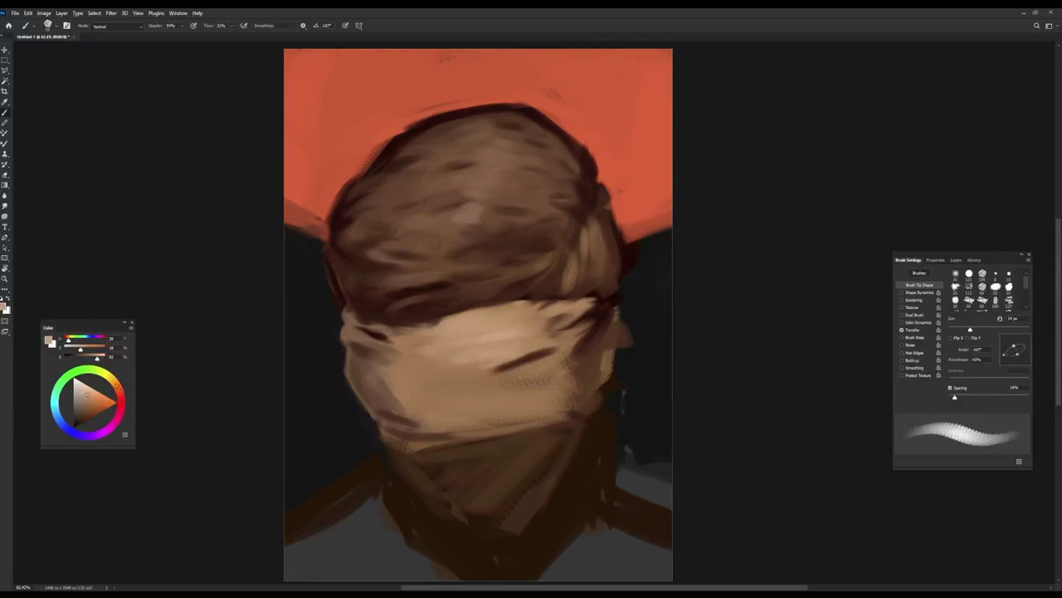
Step: Add more dark fold strokes shaping the blindfold's folds
left_click(522, 302, "alt")
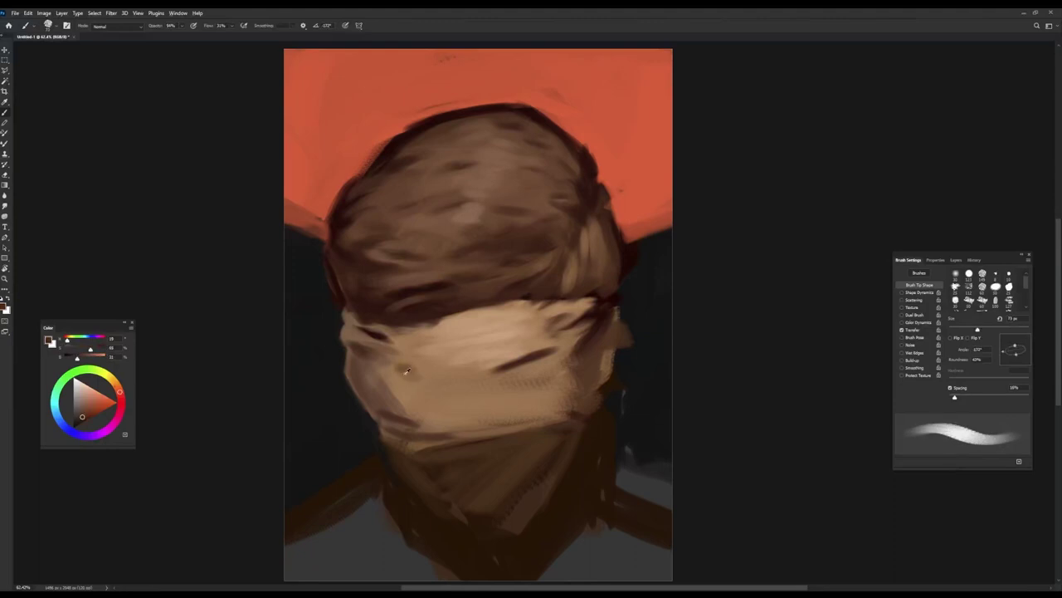
left_click(404, 381, "alt")
left_click_drag(405, 381, 465, 384)
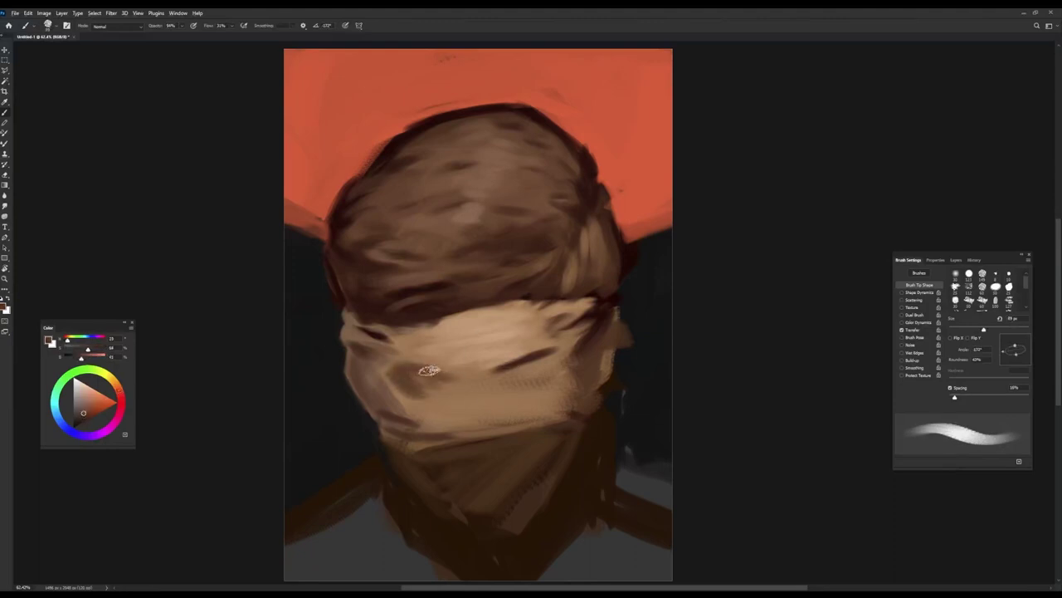
left_click(390, 377, "alt")
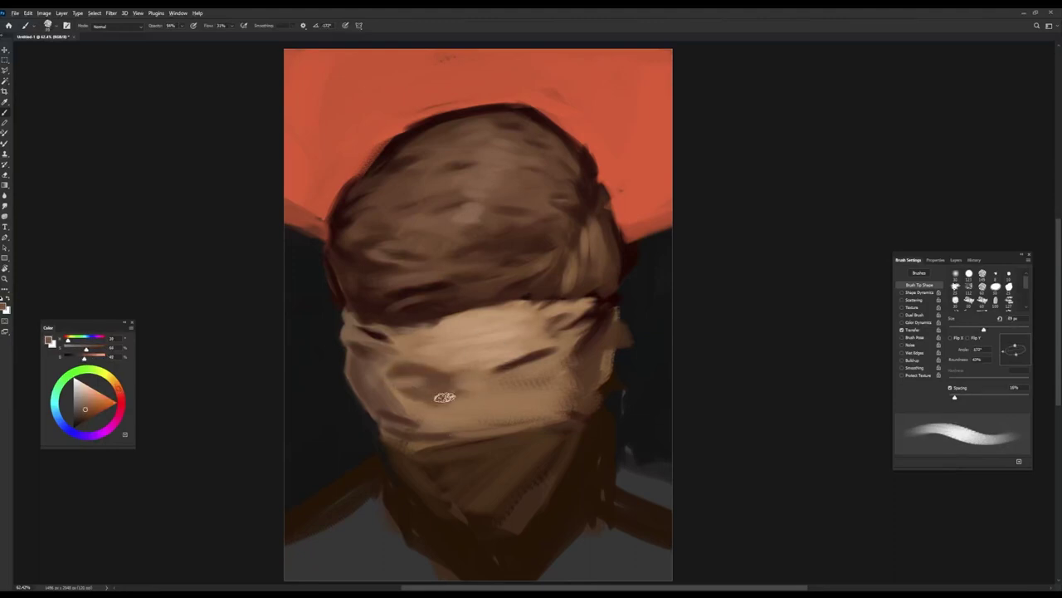
left_click_drag(398, 397, 477, 380)
left_click(473, 373, "alt")
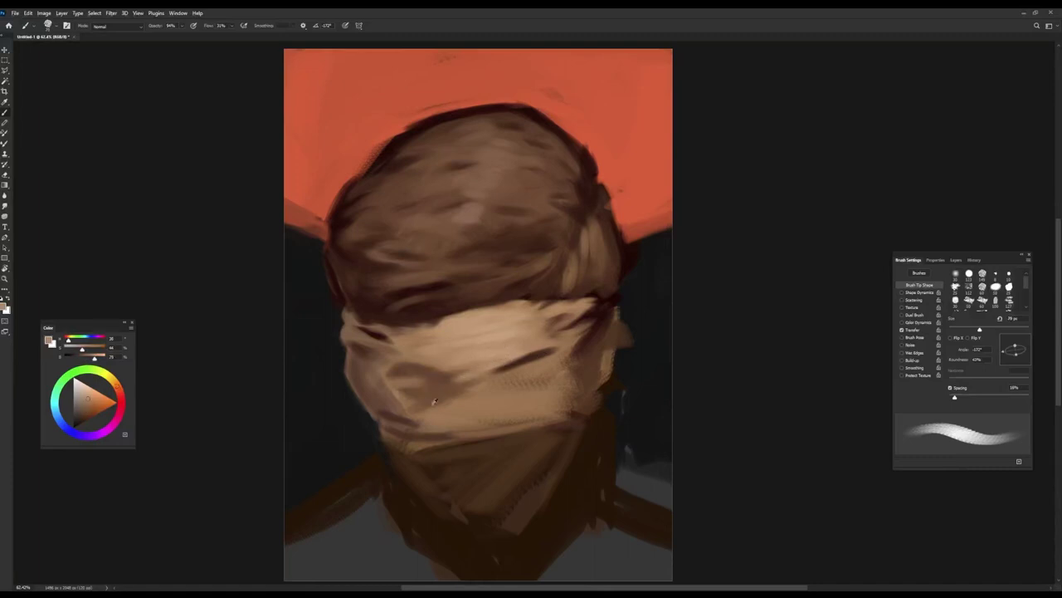
left_click(352, 405, "alt")
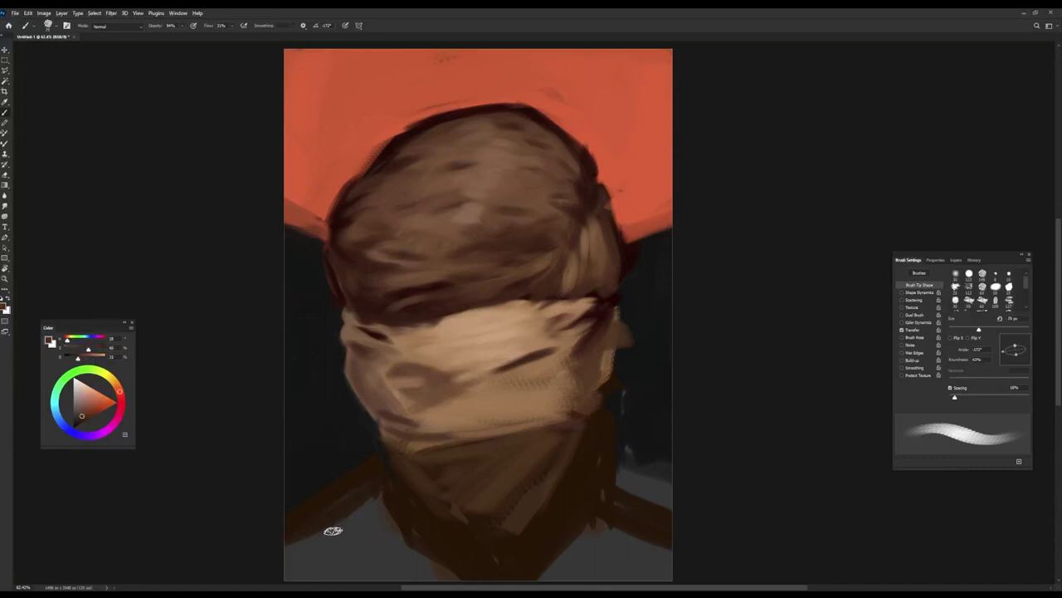
Step: Darken the blindfold's lower edge and shade the area just below it
left_click(479, 285, "alt")
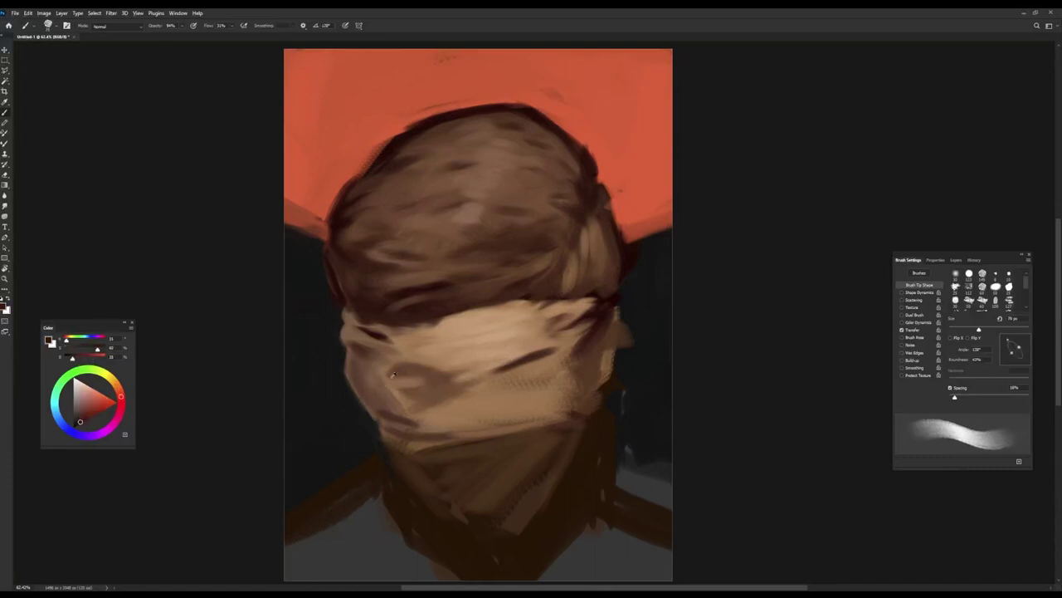
left_click(400, 430, "alt")
left_click_drag(399, 430, 573, 415)
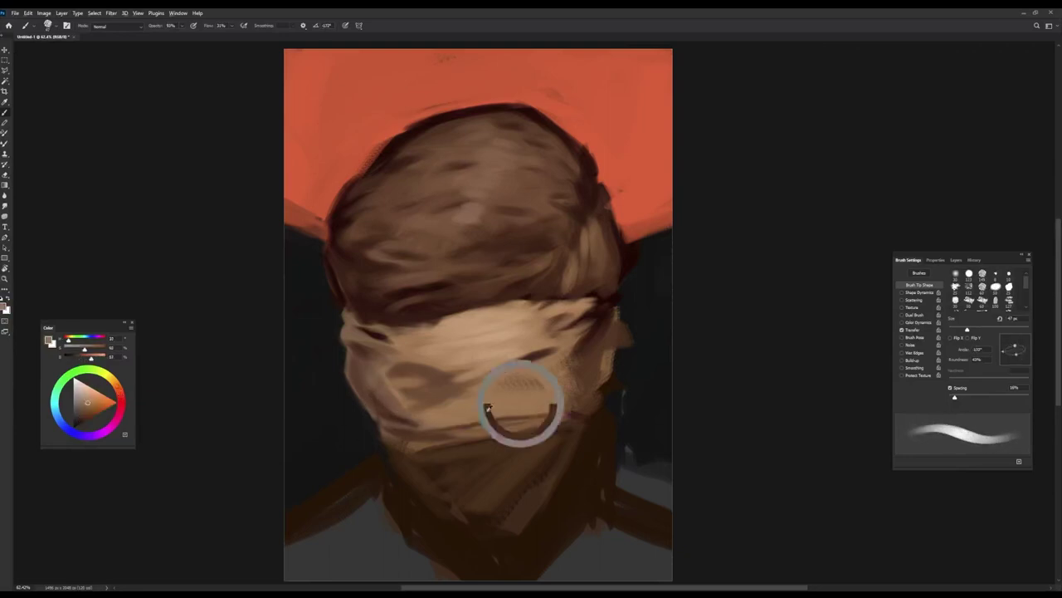
left_click(475, 445, "alt")
left_click_drag(474, 444, 541, 473)
Step: Add a redder dark-brown shadow near the collar and brush marks on the blindfold's right side
left_click(422, 455, "alt")
left_click(395, 502, "alt")
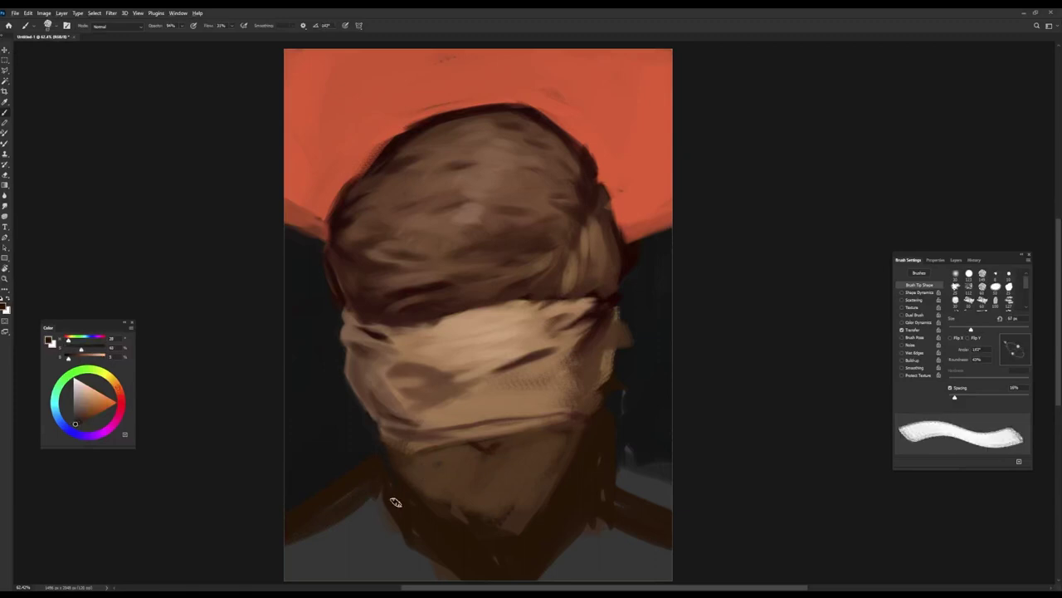
left_click(397, 496, "alt")
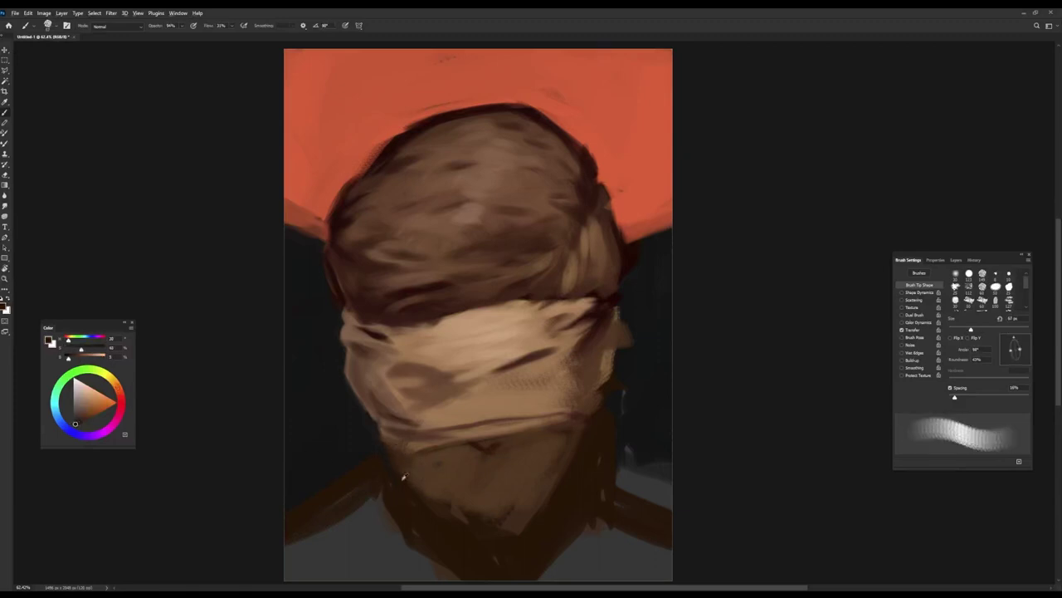
left_click(393, 473, "alt")
left_click_drag(393, 472, 486, 541)
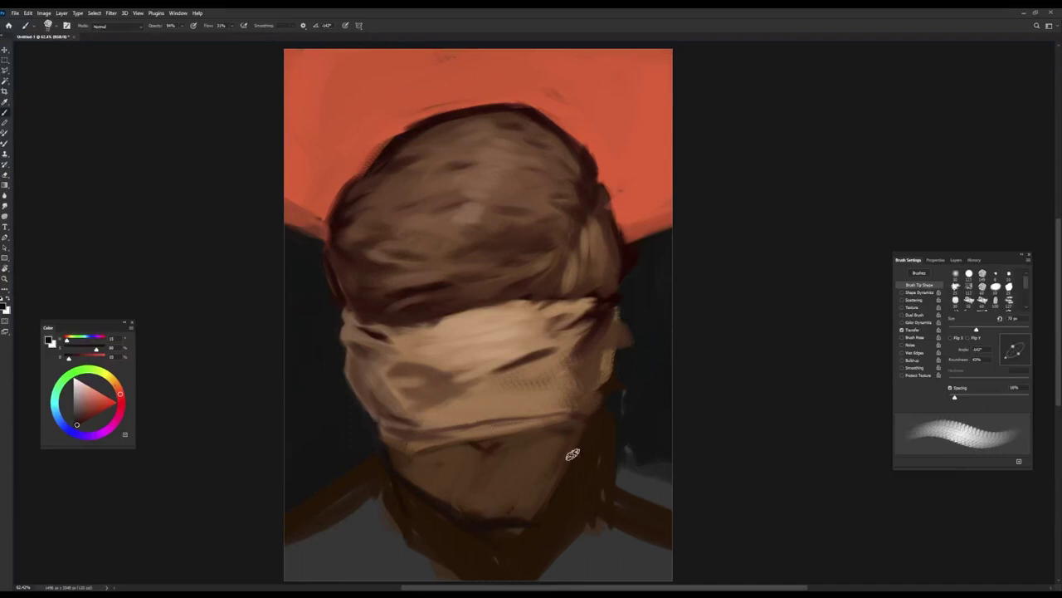
left_click(393, 439, "alt")
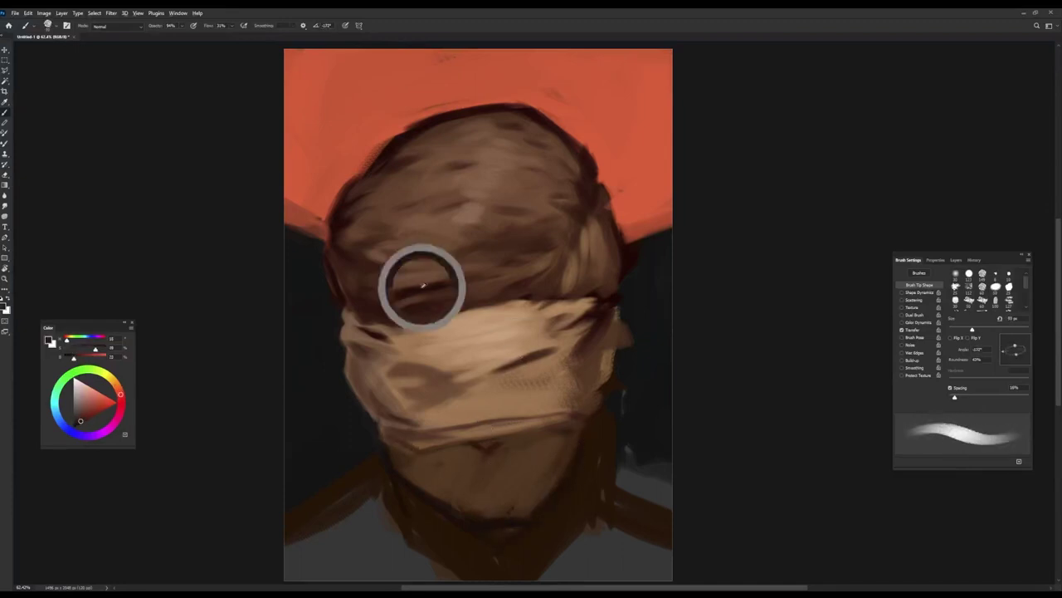
left_click(481, 383, "alt")
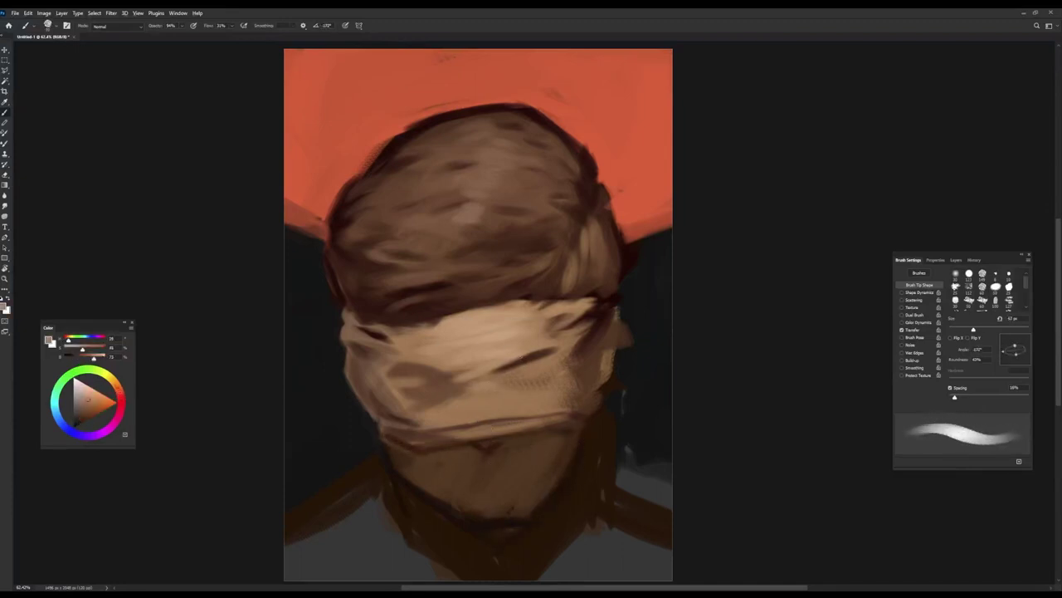
mouse_move(489, 390)
left_mouse_down()
mouse_move(535, 361)
mouse_move(495, 386)
left_mouse_up()
Step: Paint dark strokes near the eye and along the blindfold's left edge, then light tan strokes over it
mouse_move(399, 368)
left_mouse_down()
mouse_move(440, 393)
mouse_move(532, 356)
mouse_move(486, 390)
mouse_move(548, 376)
mouse_move(546, 355)
mouse_move(488, 415)
mouse_move(498, 435)
left_mouse_up()
left_click(457, 393, "alt")
left_click(523, 366, "alt")
left_click(481, 390, "alt")
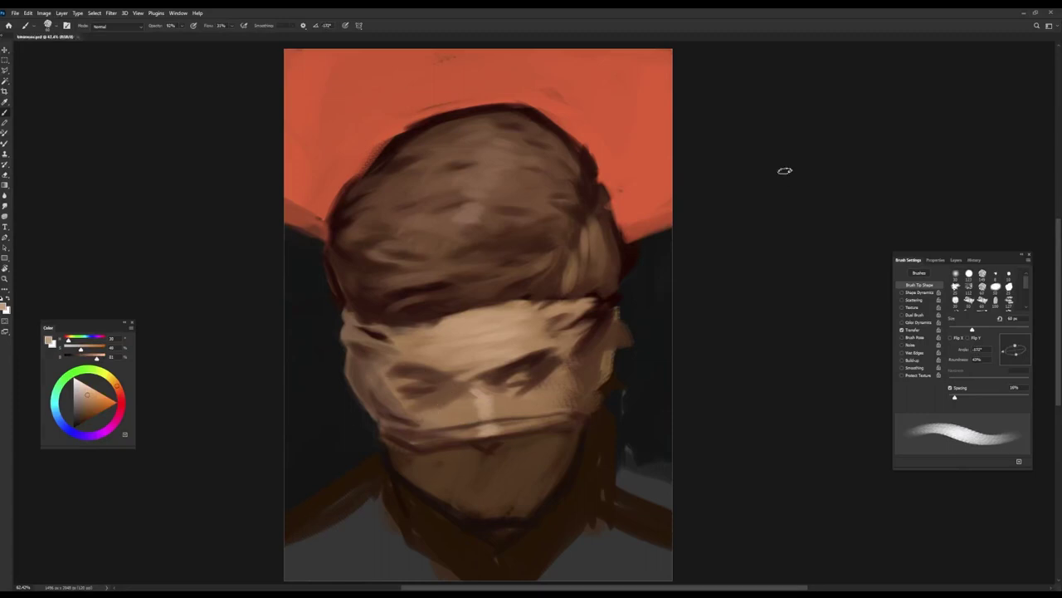
left_click(342, 343, "alt")
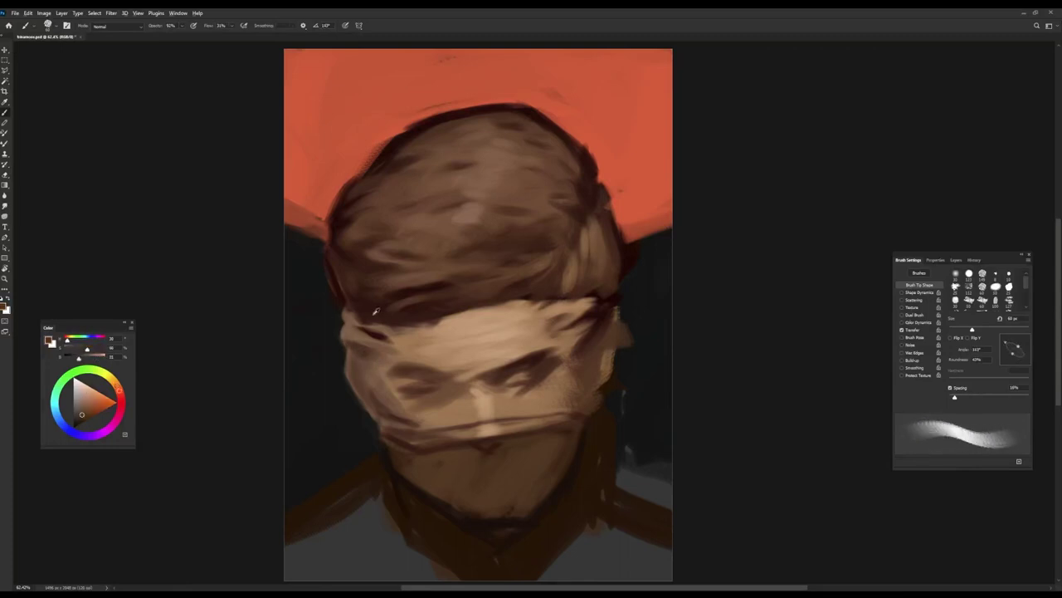
mouse_move(357, 307)
left_mouse_down()
mouse_move(347, 327)
mouse_move(376, 325)
left_mouse_up()
left_click(349, 308, "alt")
left_click(391, 309, "alt")
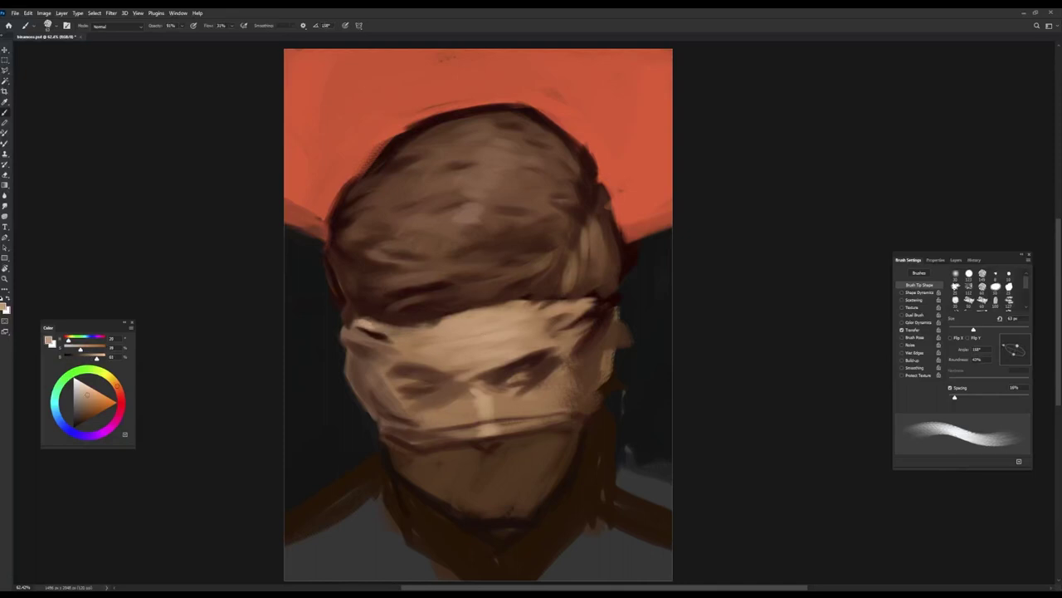
Step: Pick lighter tan skin tones for highlights and shrink the brush to about 52 px
left_click(388, 337, "alt")
left_click(416, 393, "alt")
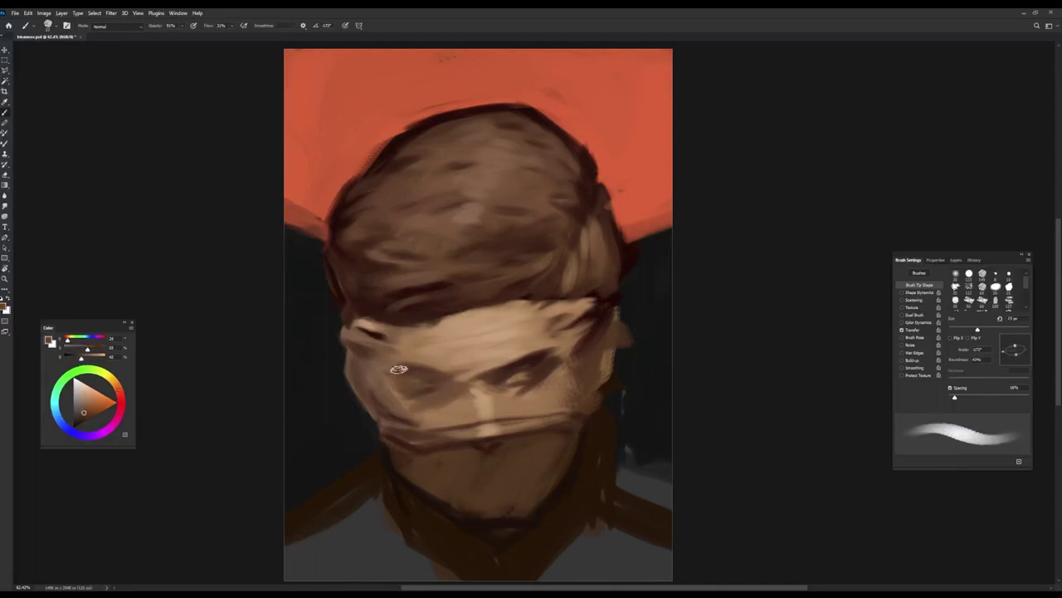
left_click(413, 354, "alt")
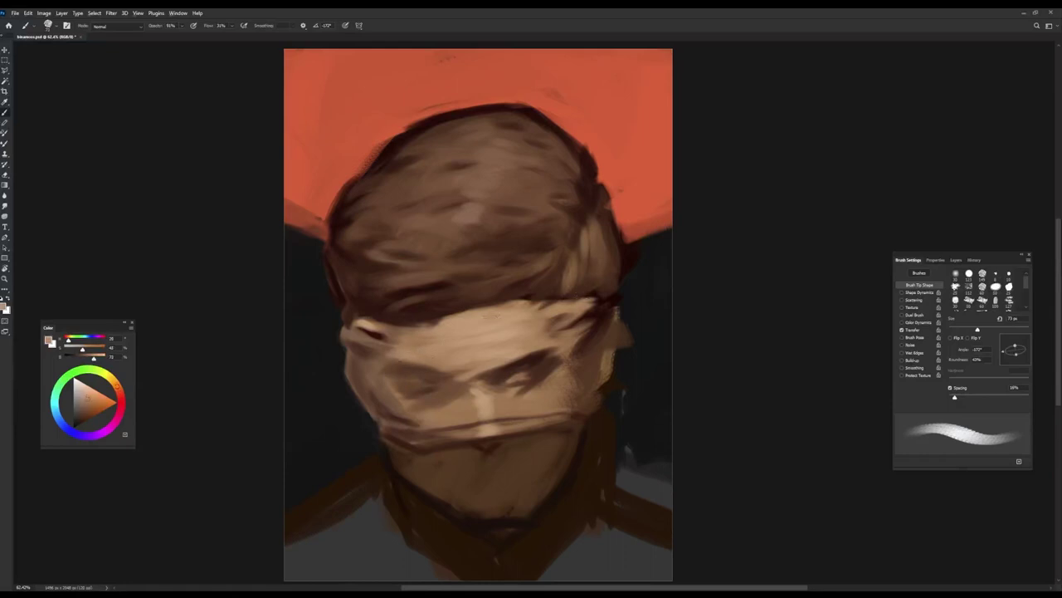
left_click(390, 379, "alt")
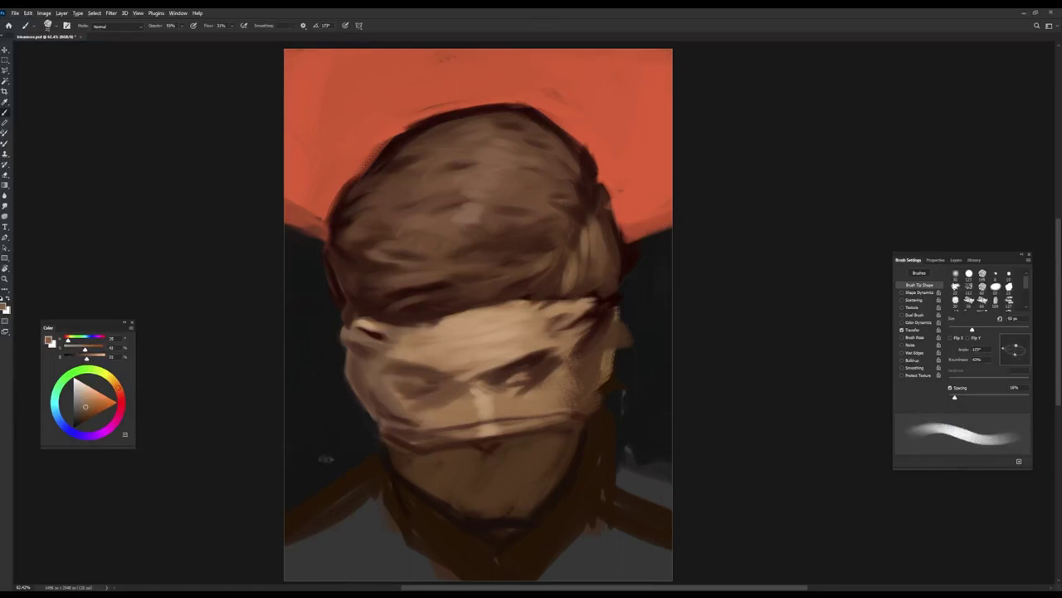
left_click(424, 383, "alt")
left_click_drag(431, 382, 404, 393)
left_click(405, 394, "alt")
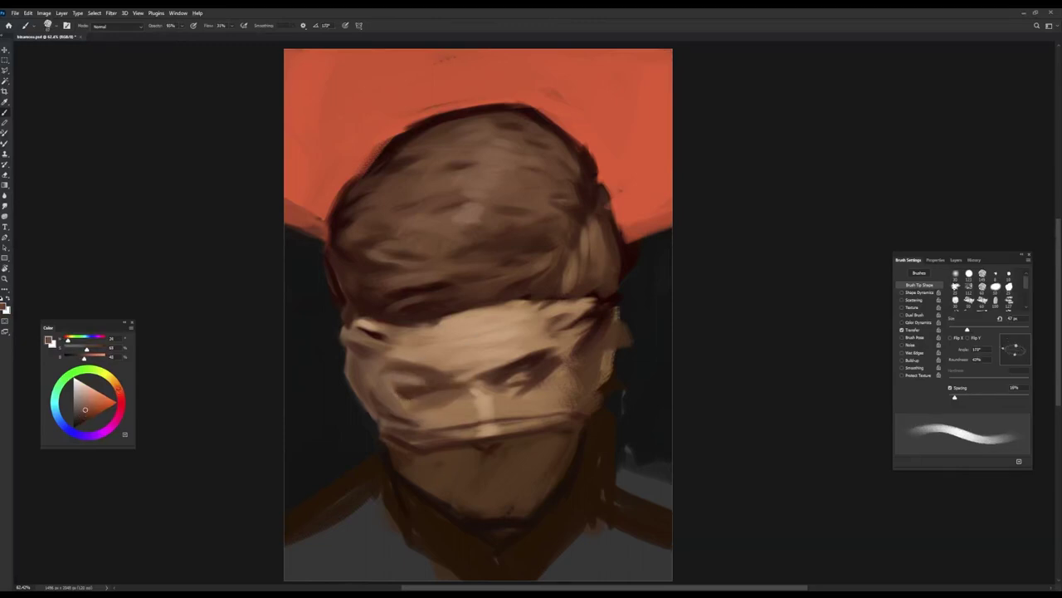
Step: Resize the brush, blend face skin tones and add a small dark stroke near the eye
left_click_drag(468, 361, 451, 371)
left_click(451, 371, "alt")
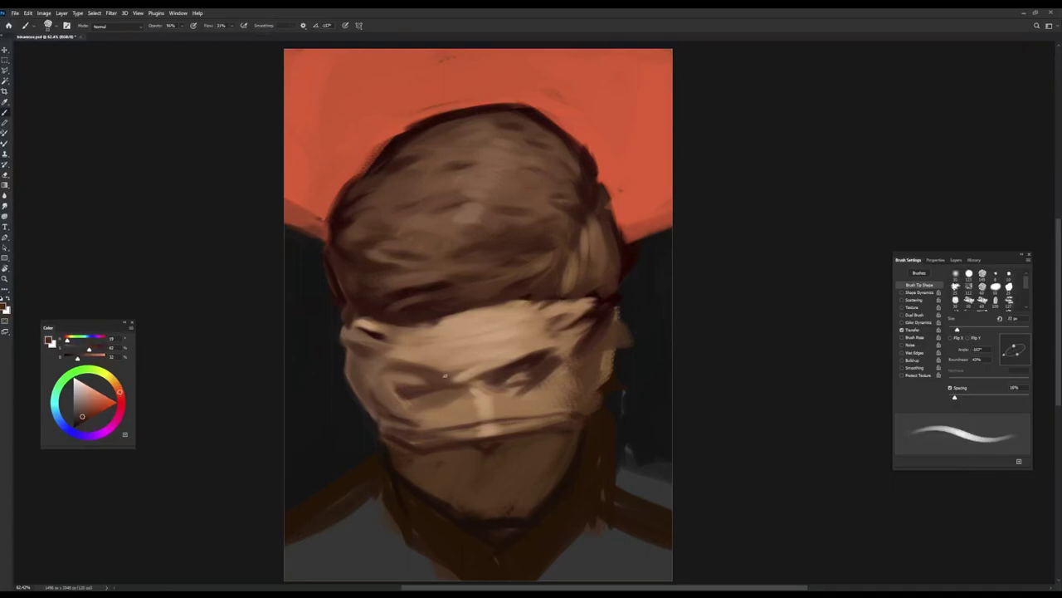
left_click(402, 367, "alt")
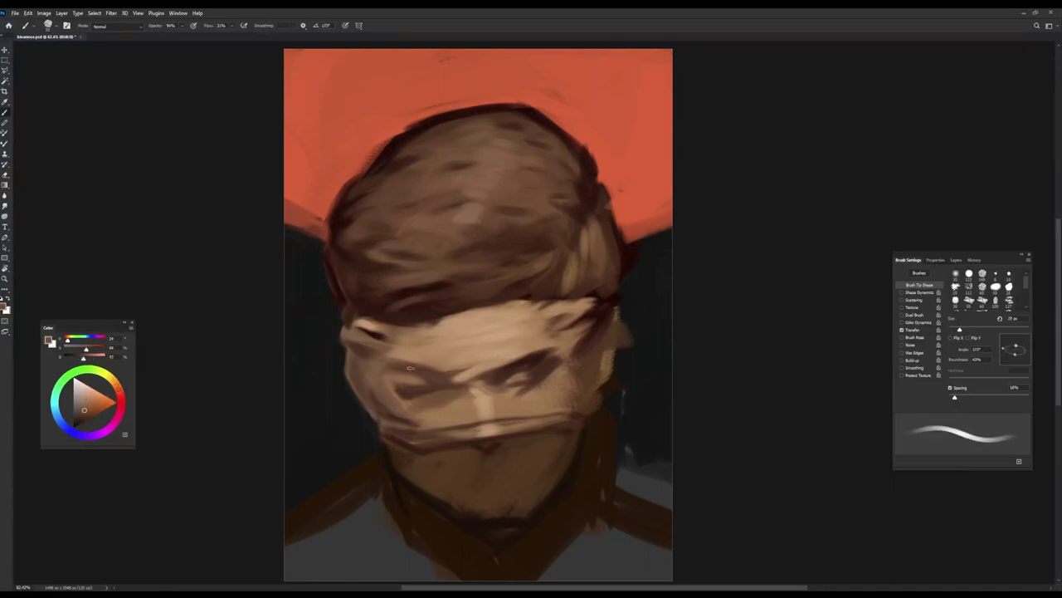
left_click(552, 353, "alt")
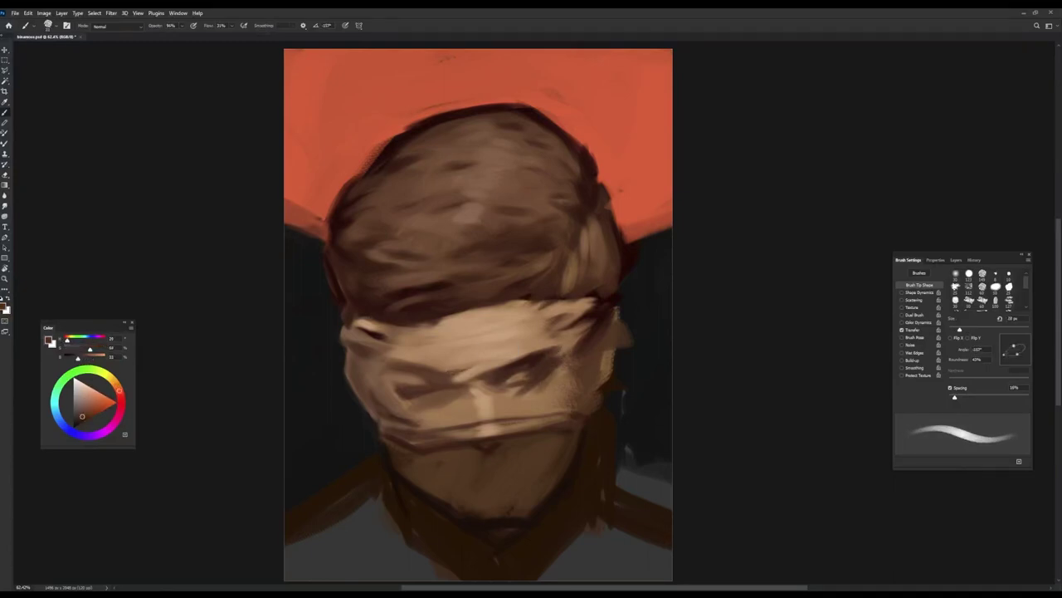
mouse_move(555, 366)
left_mouse_down()
mouse_move(523, 393)
mouse_move(480, 380)
left_mouse_up()
left_click(539, 364, "alt")
Step: Deepen the shadows beside the eye and along the hairline with dark strokes
left_click(488, 379, "alt")
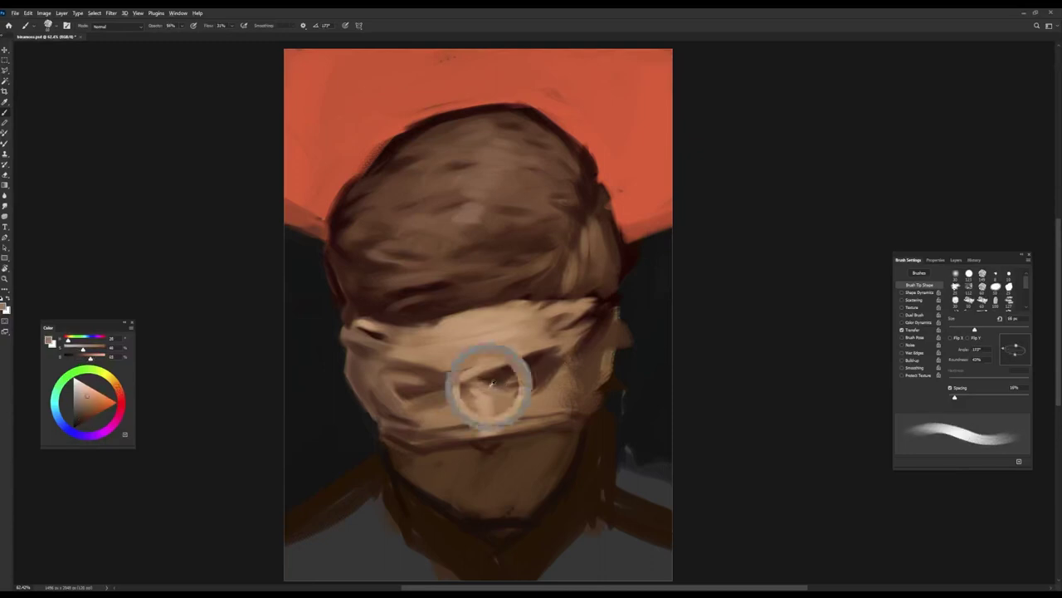
left_click(525, 365, "alt")
left_click_drag(525, 365, 508, 384)
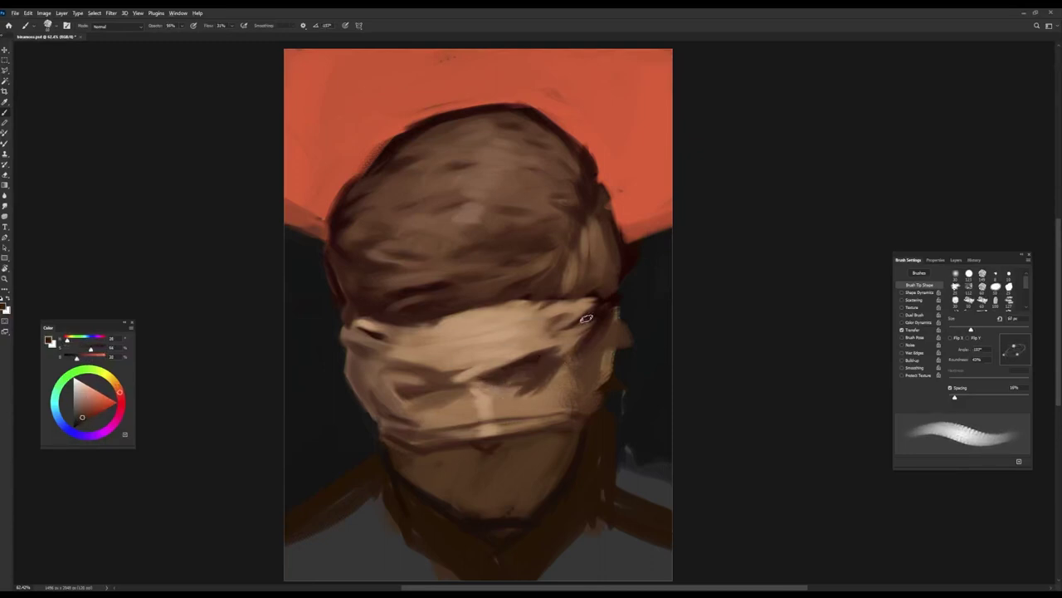
left_click(587, 305, "alt")
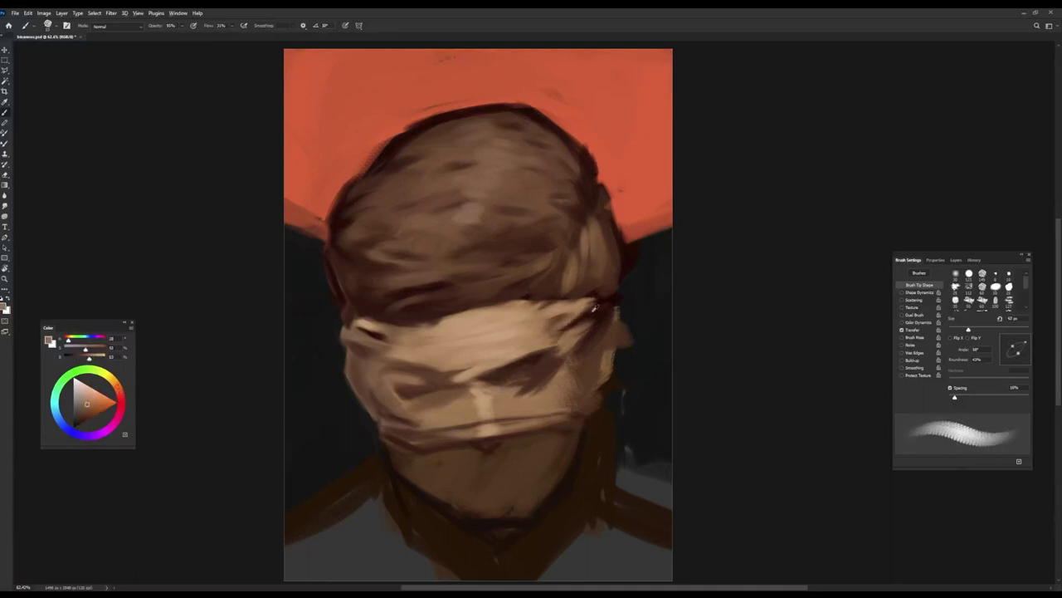
left_click(589, 304, "alt")
mouse_move(589, 304)
left_mouse_down()
mouse_move(600, 315)
mouse_move(576, 334)
left_mouse_up()
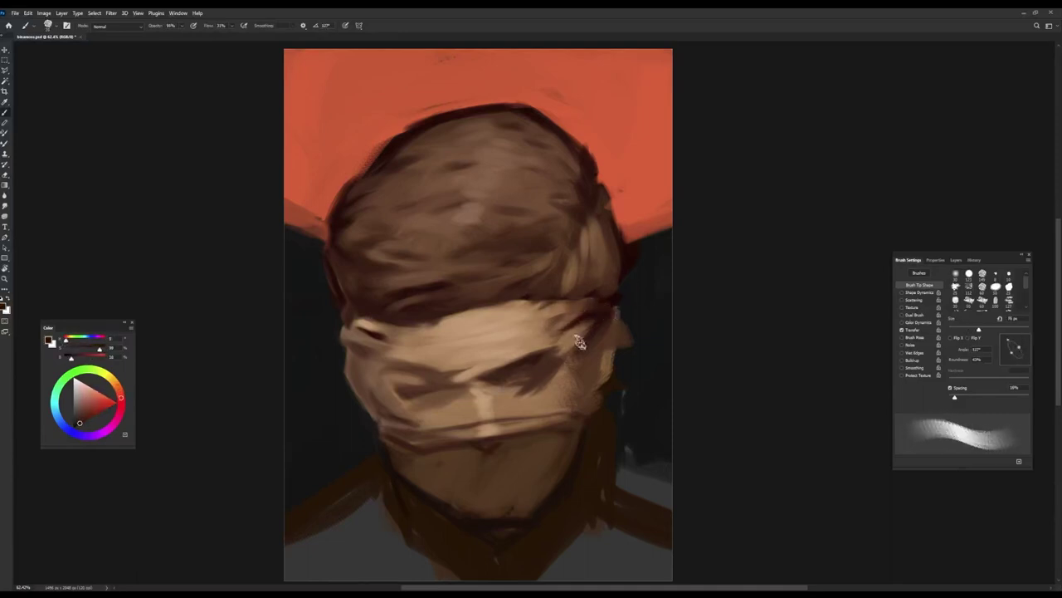
Step: Switch the paint colour to a dark green shade and slightly enlarge the brush
left_click(375, 342, "alt")
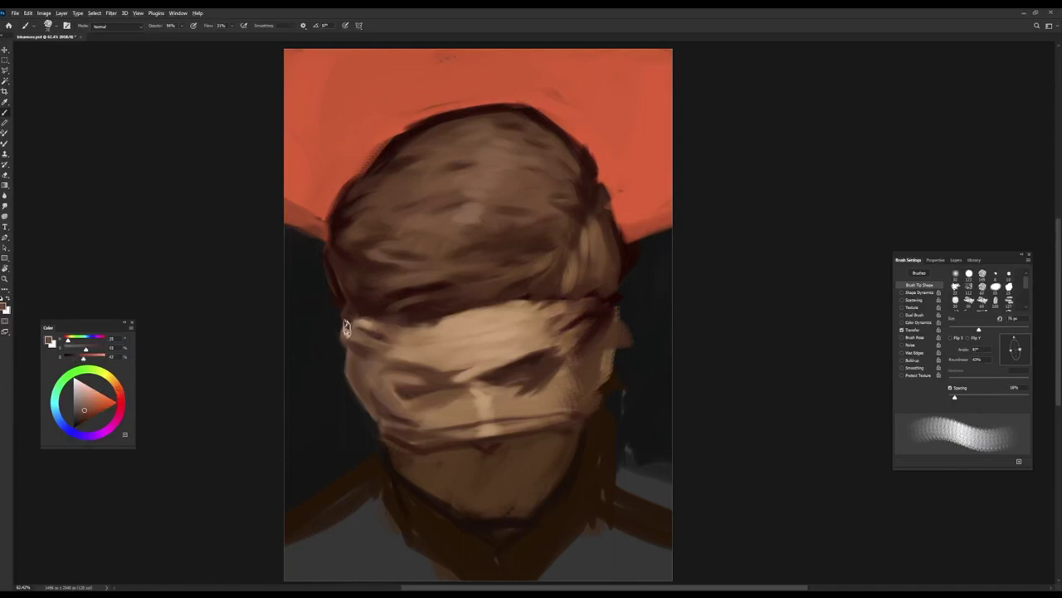
left_click_drag(116, 374, 60, 378)
left_click(77, 423)
key("bracketright")
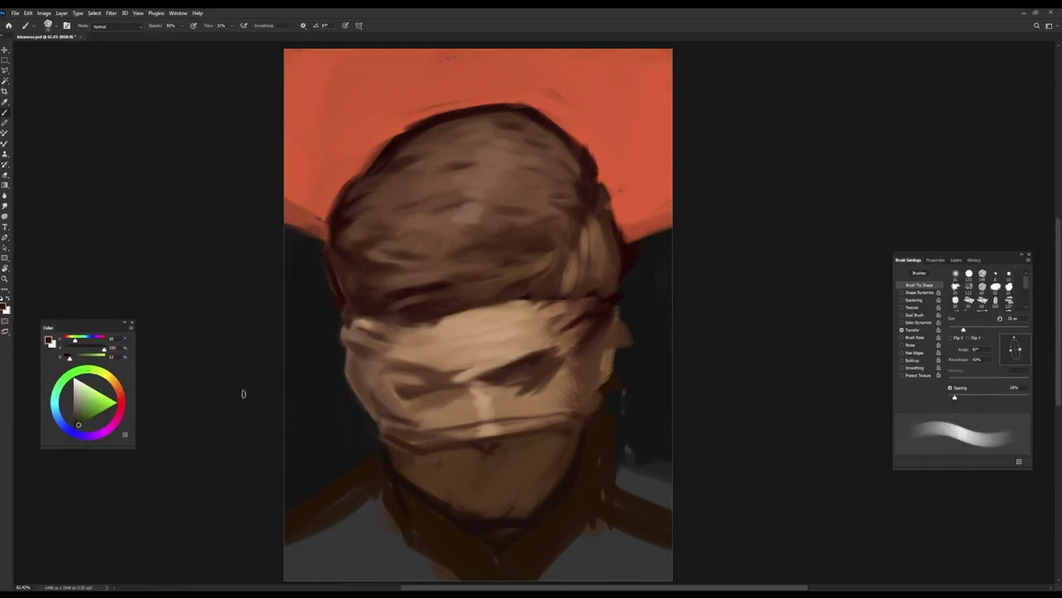
Step: Enlarge the brush to 47 px and sample warm browns and tans from the face, rotating the tip
key("bracketright")
key("bracketright")
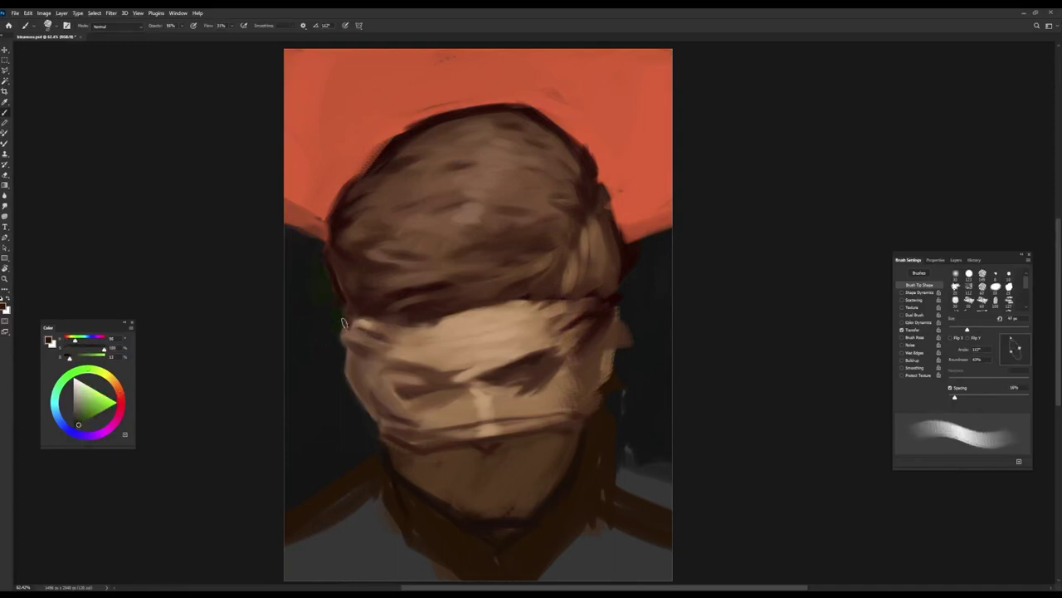
left_click(372, 416, "alt")
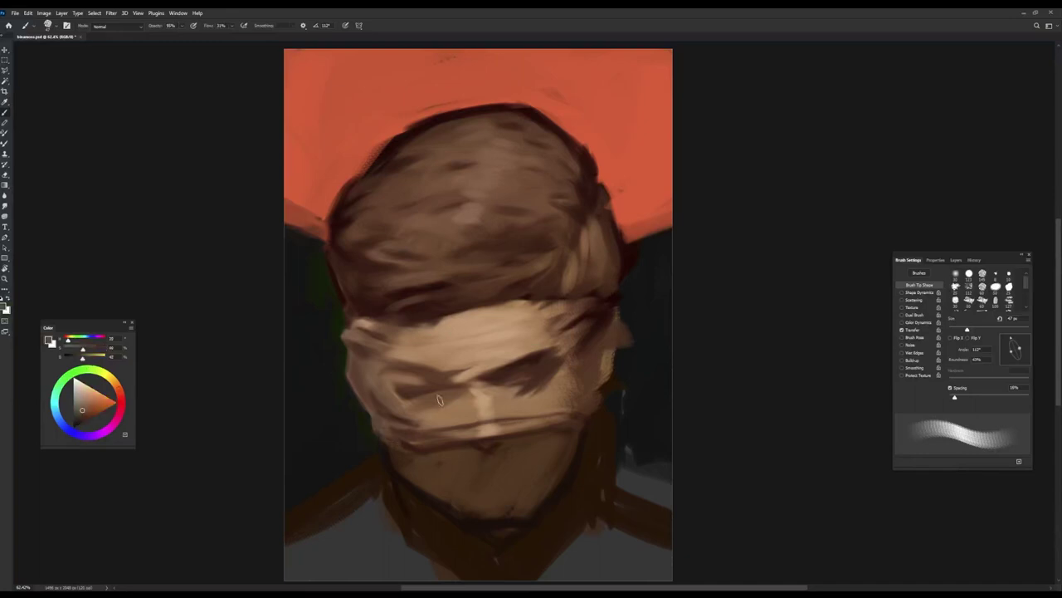
left_click(392, 435, "alt")
left_click(415, 428, "alt")
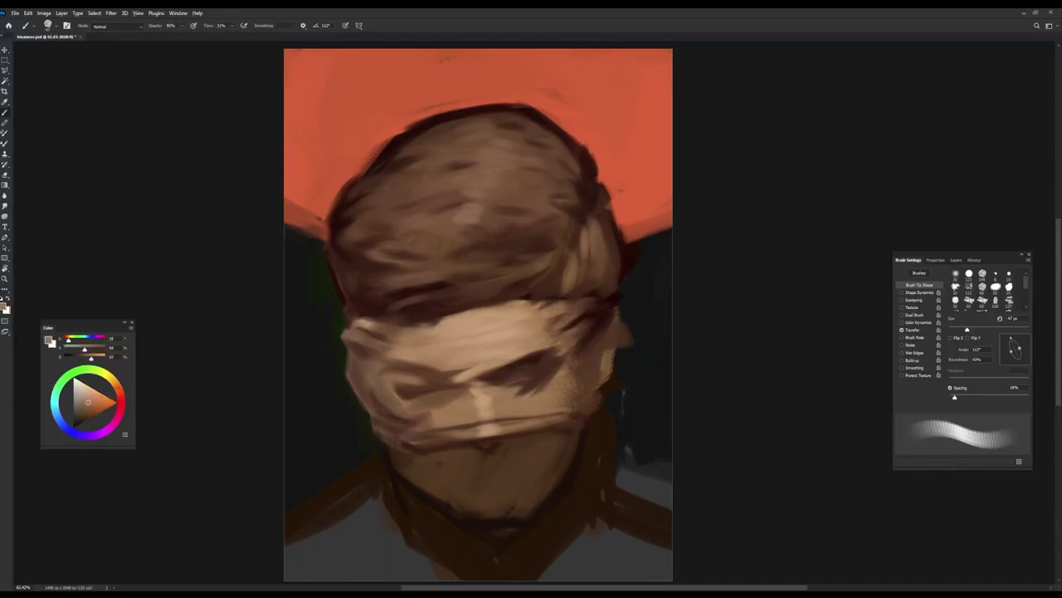
key("shift+Left")
key("shift+Left")
key("shift+Left")
left_click(447, 444, "alt")
left_click(464, 432, "alt")
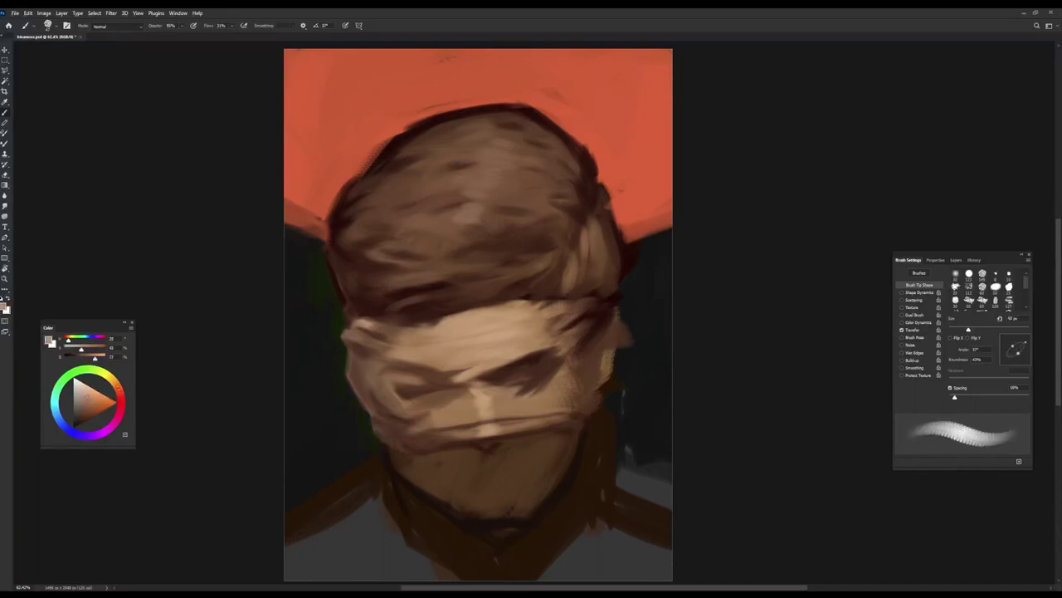
key("shift+Left")
key("shift+Left")
key("shift+Left")
left_click(483, 375, "alt")
Step: Sample lighter tans and darker browns while resizing the brush between 28 and 51 px
key("bracketleft")
key("bracketleft")
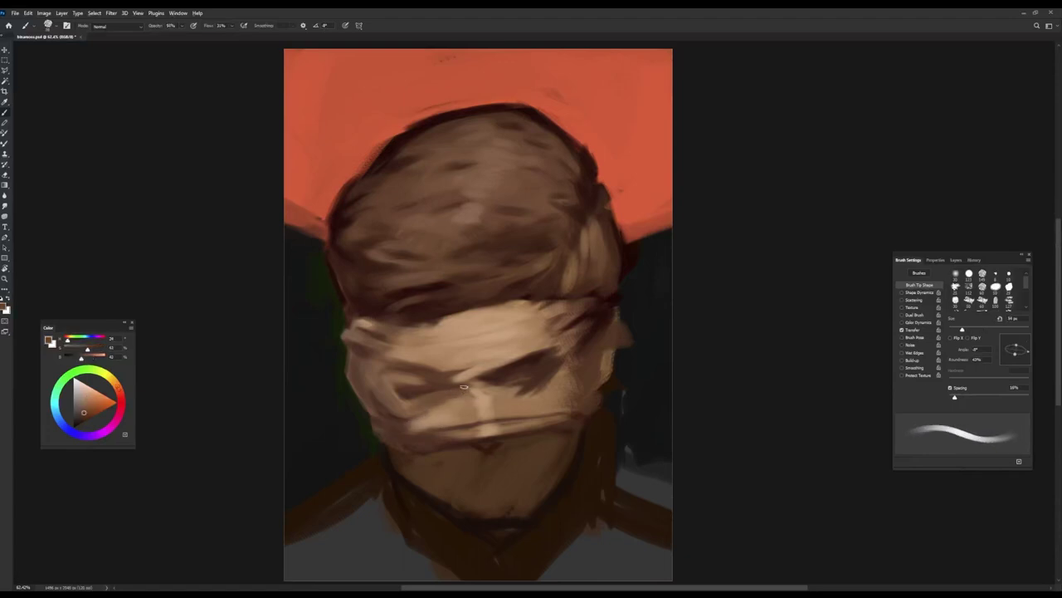
left_click(498, 326, "alt")
key("bracketright")
key("bracketright")
left_click(537, 360, "alt")
left_click(480, 380, "alt")
key("bracketleft")
key("bracketleft")
left_click(407, 388, "alt")
key("bracketleft")
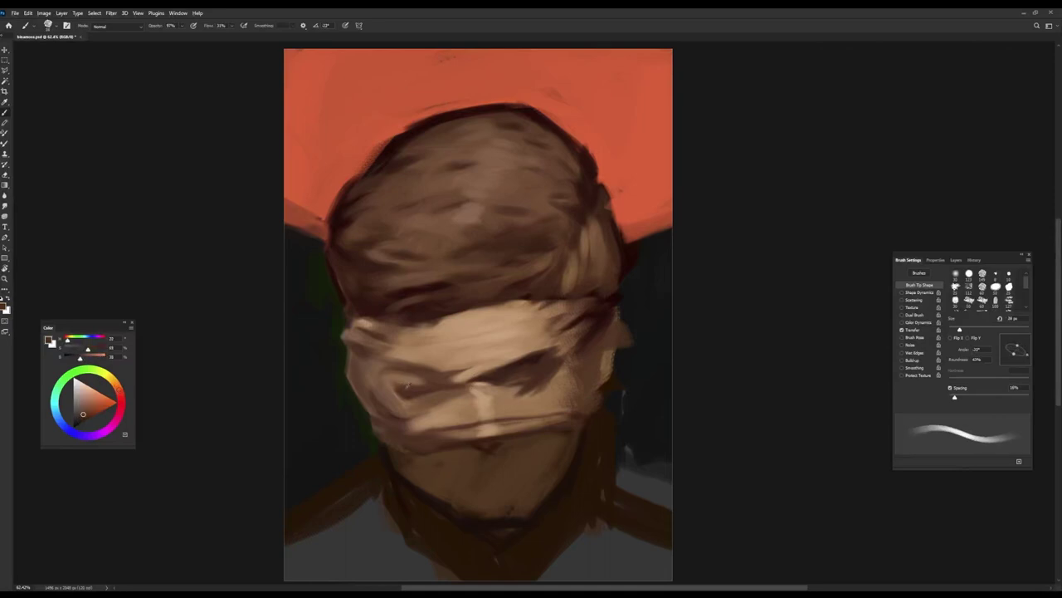
left_click(415, 383, "alt")
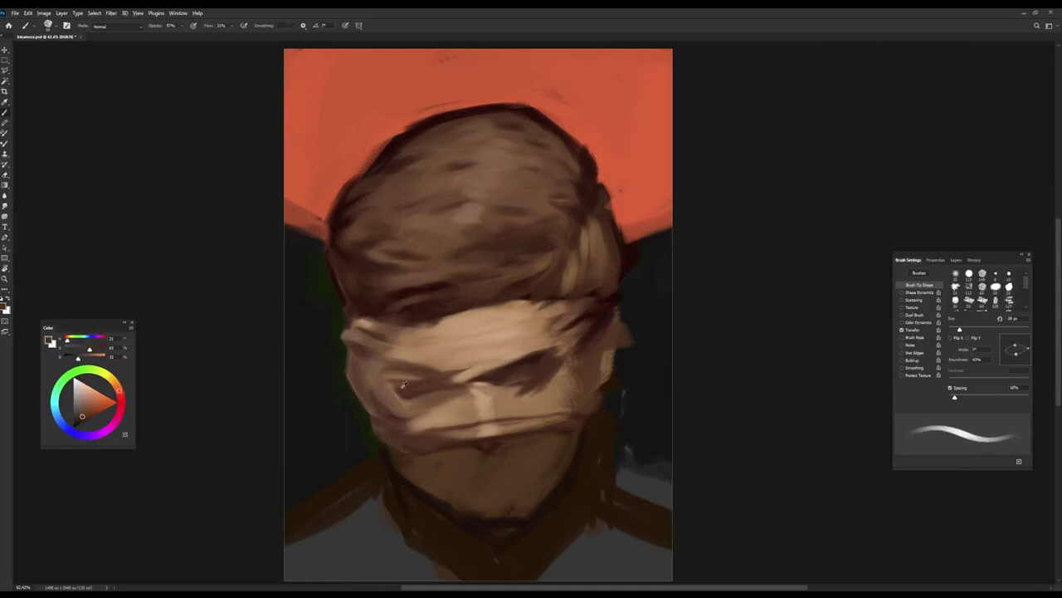
left_click(390, 378, "alt")
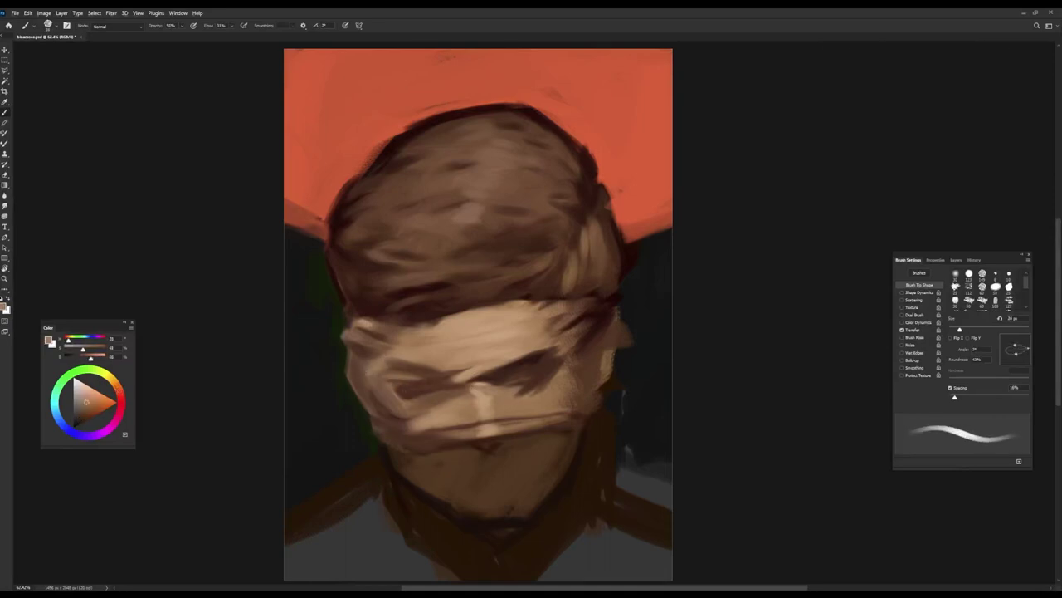
key("shift+Right")
key("shift+Right")
key("shift+Right")
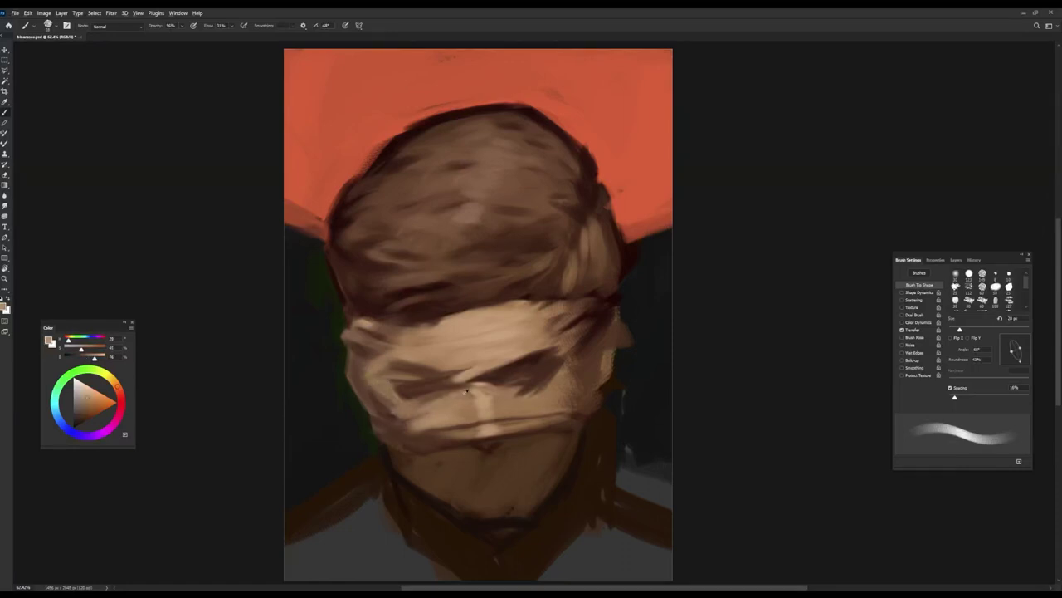
Step: Sample further browns and tans around the face and bandage with a brush as small as 12 px
left_click(461, 385, "alt")
key("shift+Left")
key("shift+Left")
key("shift+Left")
key("shift+Right")
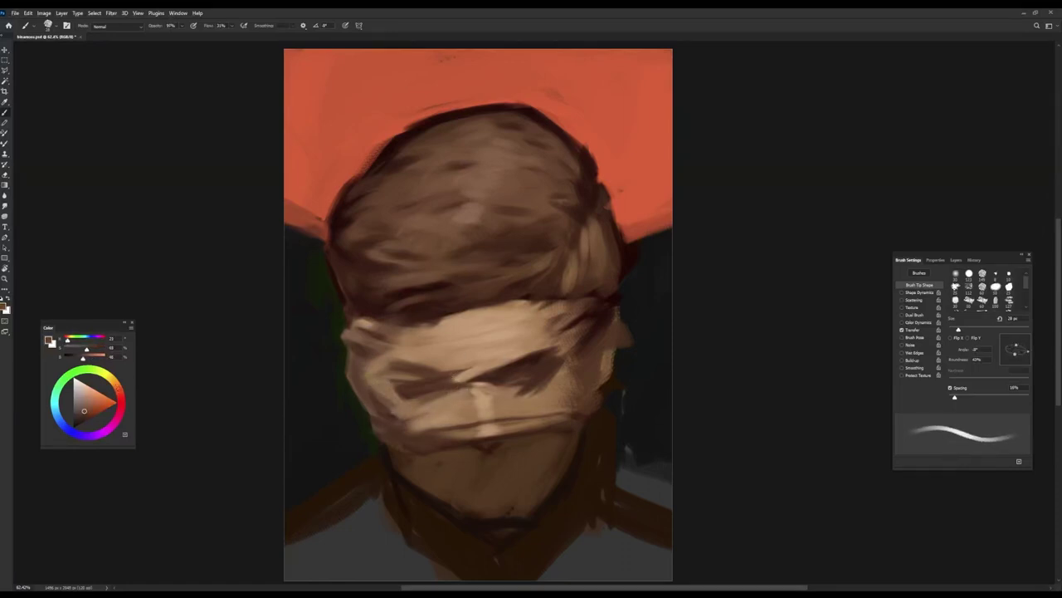
left_click(541, 364, "alt")
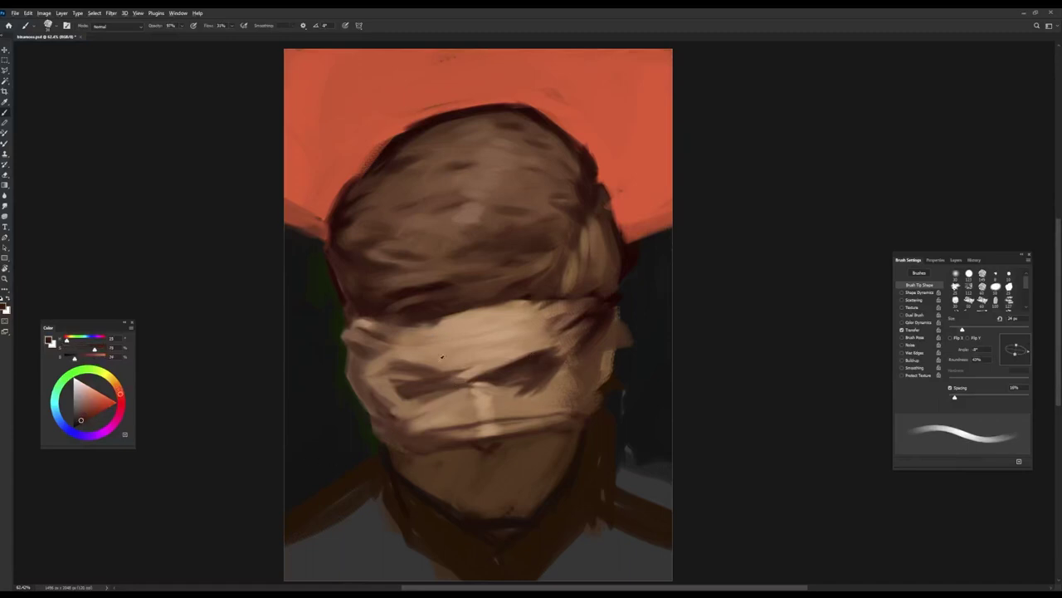
left_click(442, 356, "alt")
key("bracketleft")
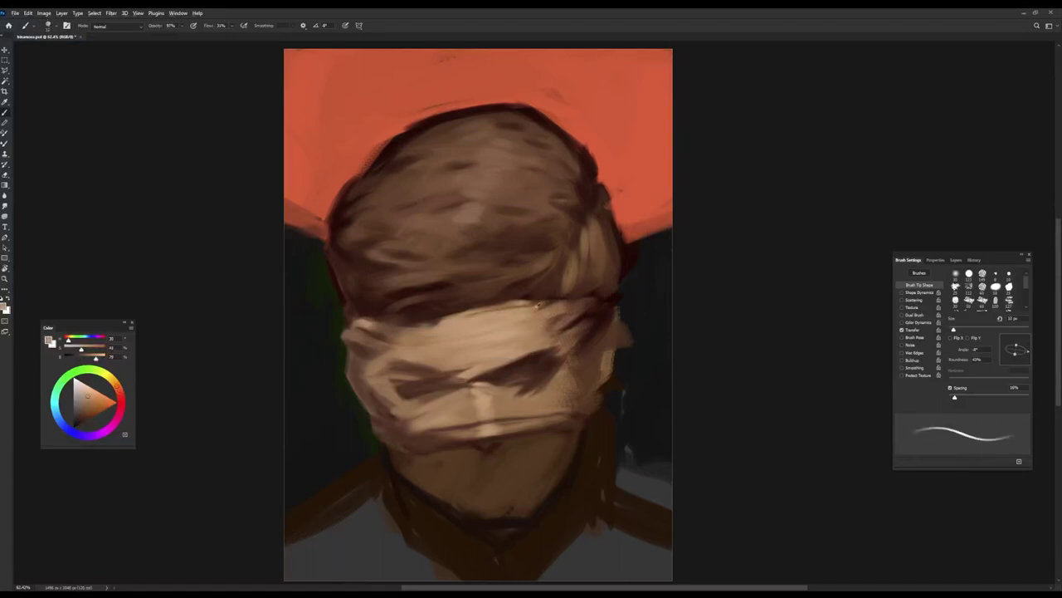
key("bracketright")
key("bracketright")
key("bracketright")
left_click(474, 309, "alt")
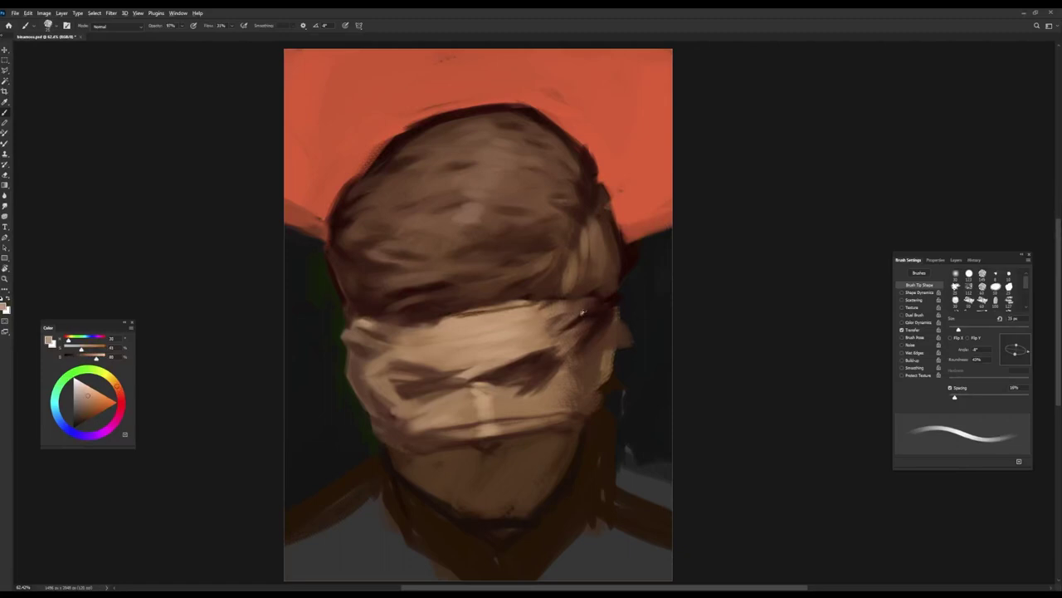
left_click(550, 275, "alt")
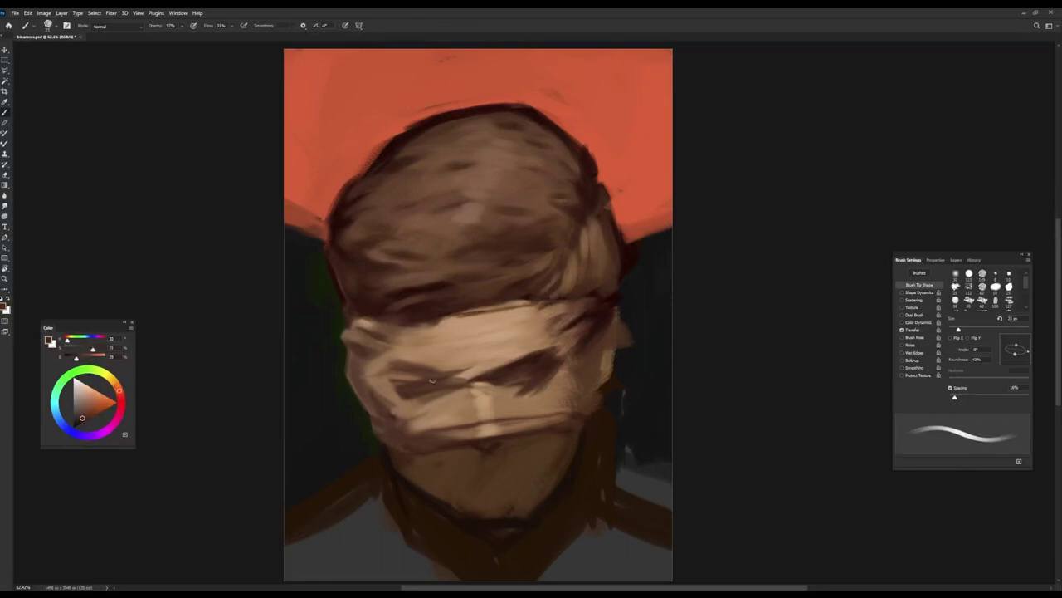
left_click(598, 325, "alt")
left_click(599, 313, "alt")
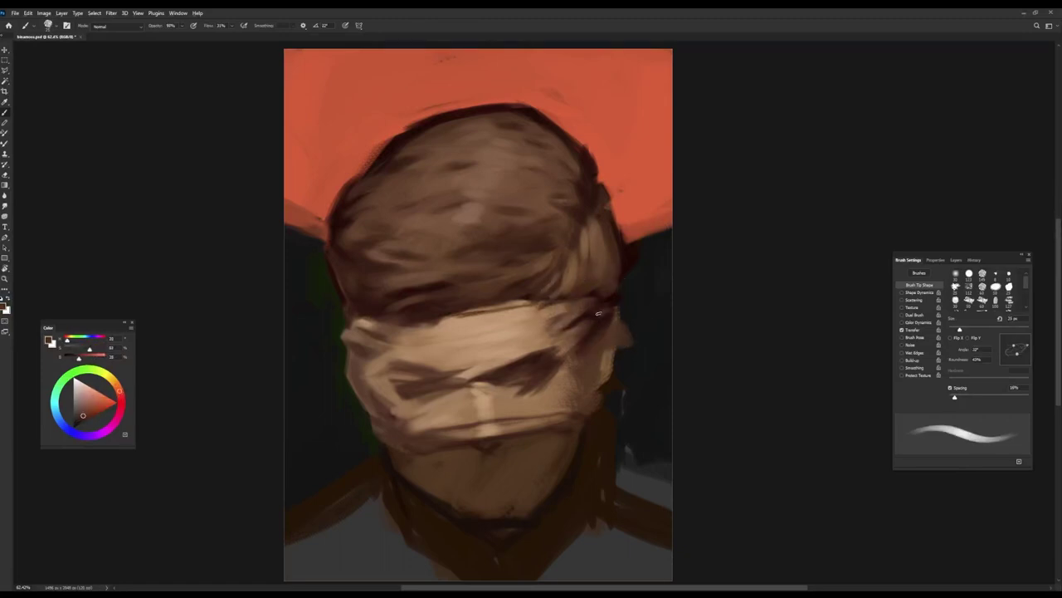
left_click(593, 324, "alt")
left_click(584, 317, "alt")
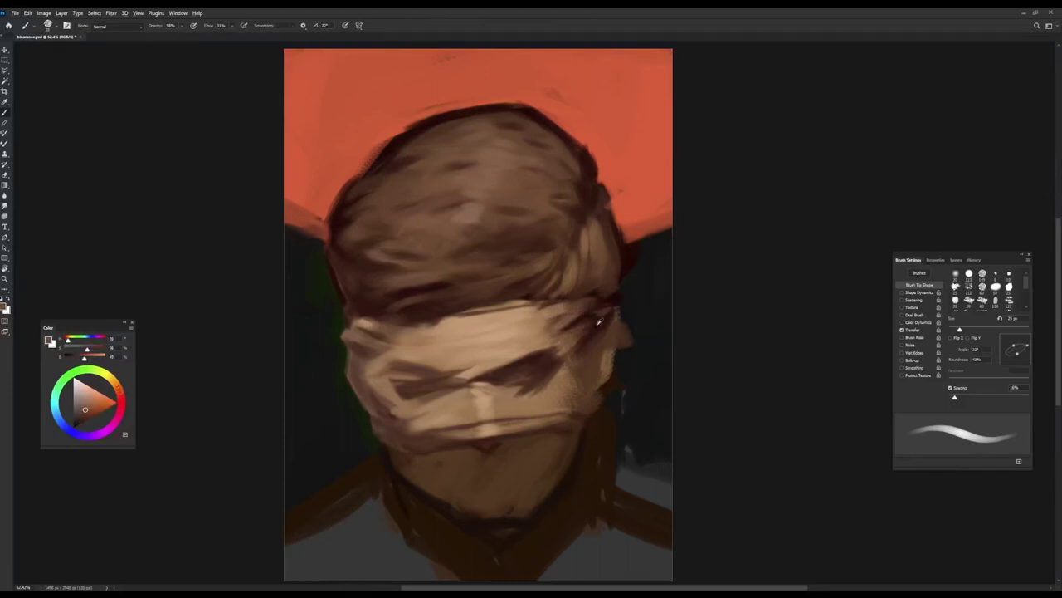
Step: At a 41–47 px brush, sample a face brown and darken the right cheek and jaw
key("bracketright")
left_click(572, 312, "alt")
left_click(414, 347, "alt")
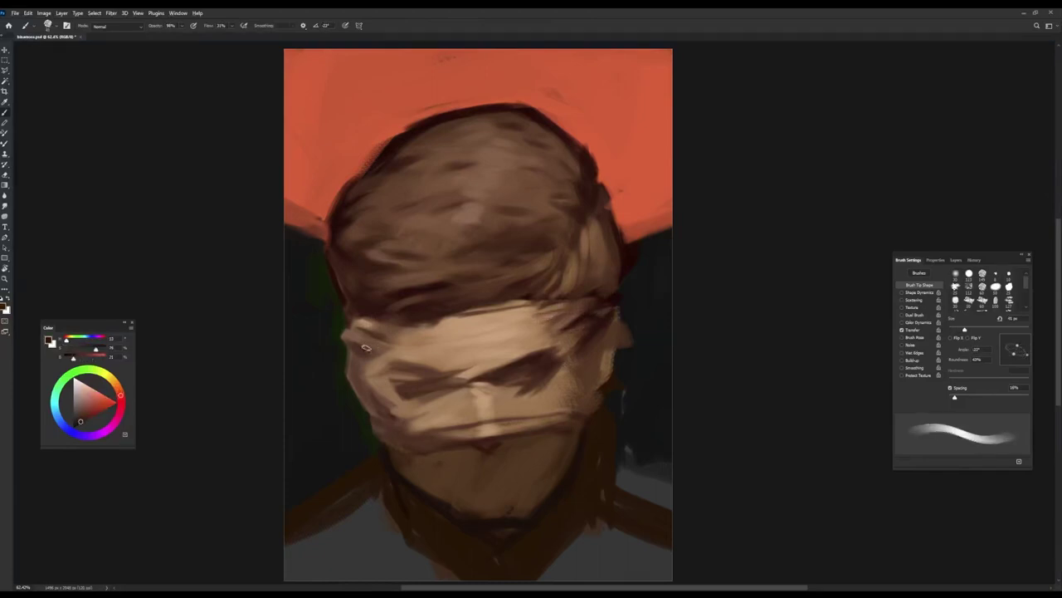
left_click(377, 357, "alt")
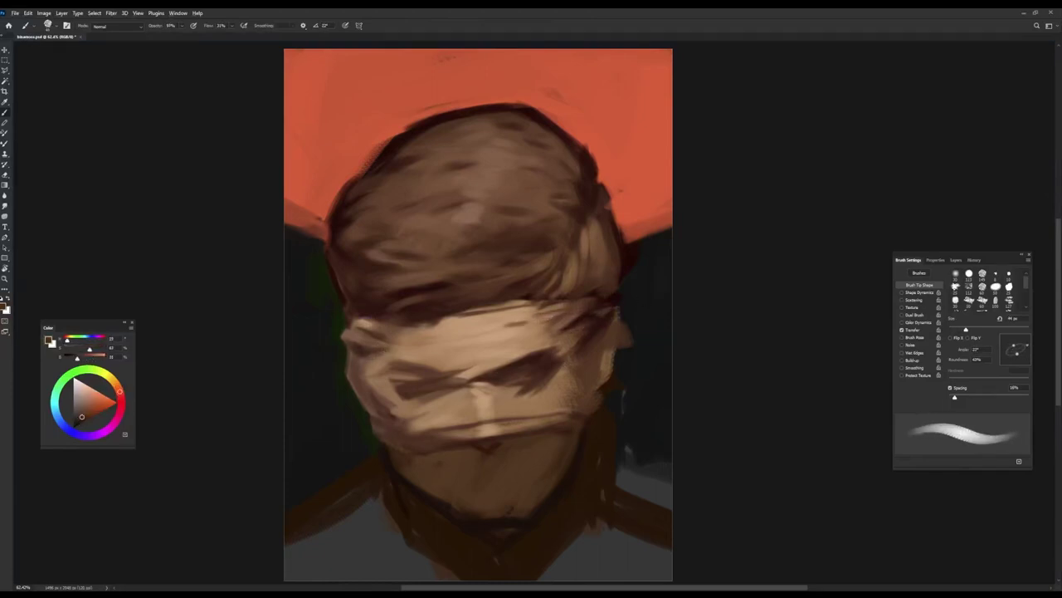
left_click(506, 325, "alt")
left_click(426, 368, "alt")
key("bracketleft")
left_click(539, 370, "alt")
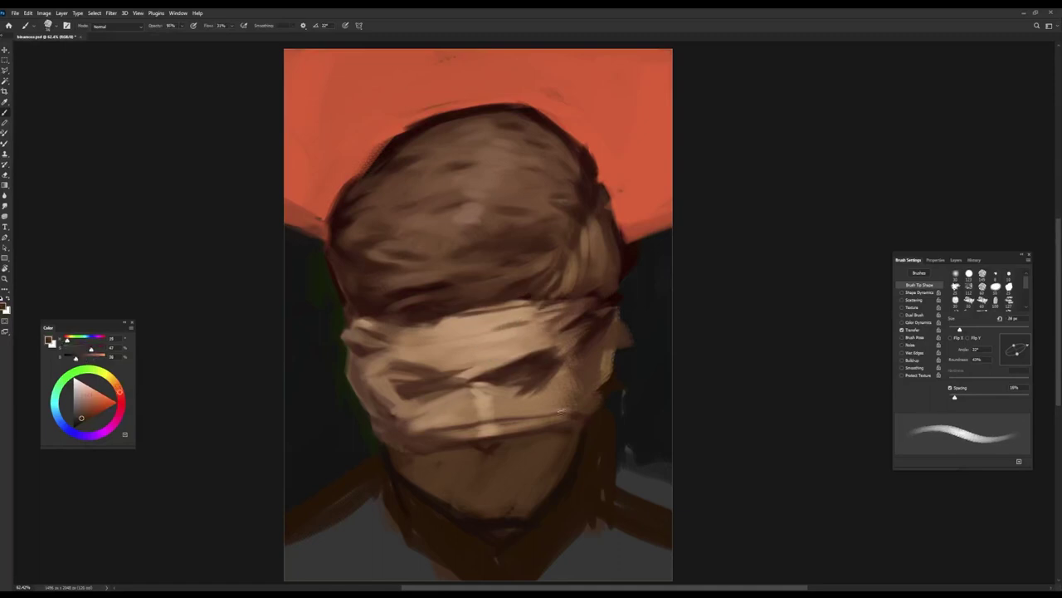
left_click(409, 390, "alt")
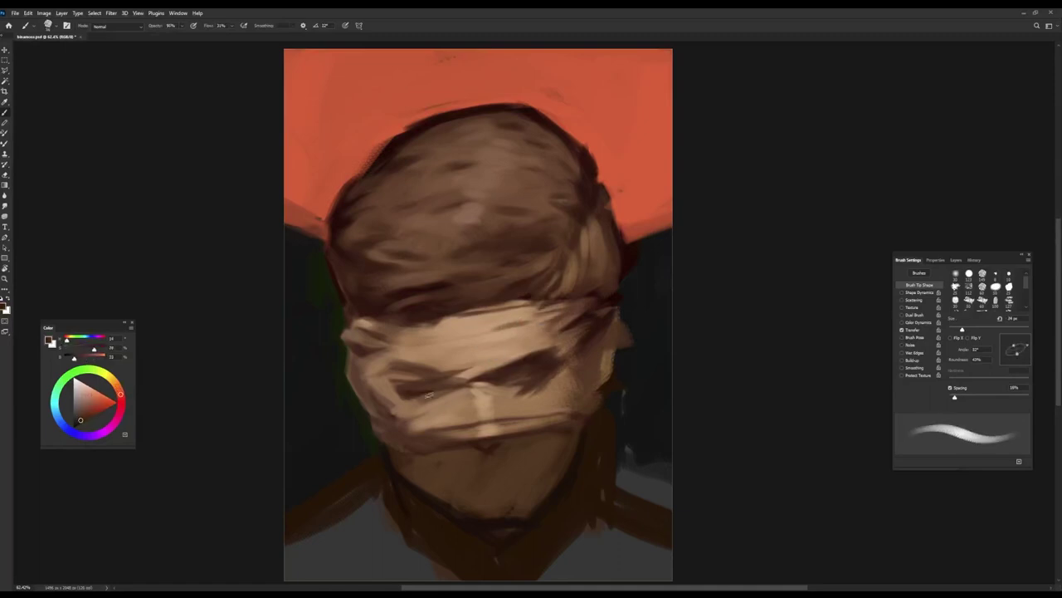
key("bracketright")
key("bracketright")
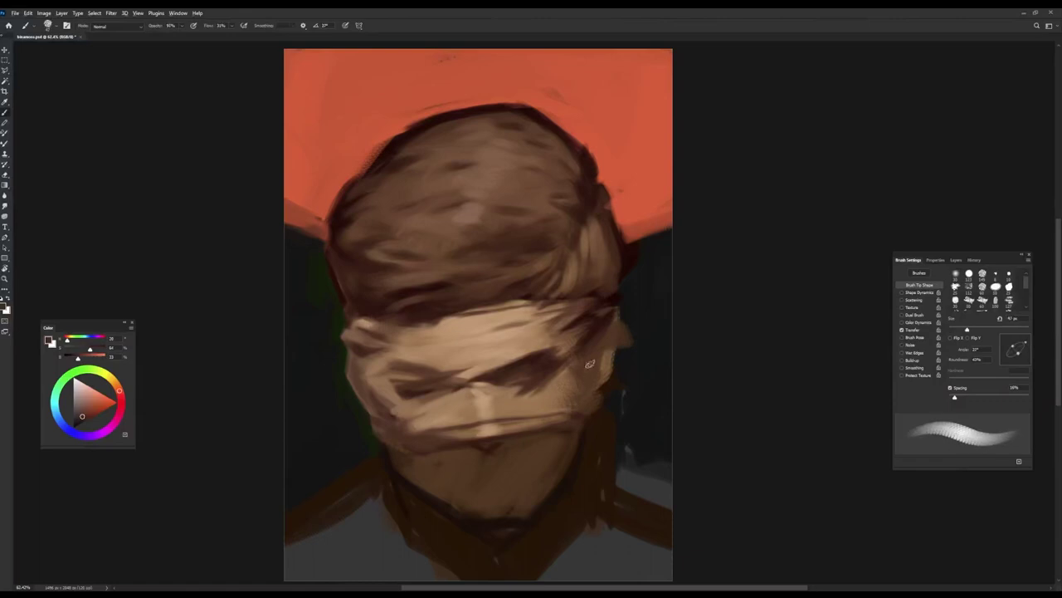
left_click(583, 361, "alt")
left_click_drag(583, 361, 546, 415)
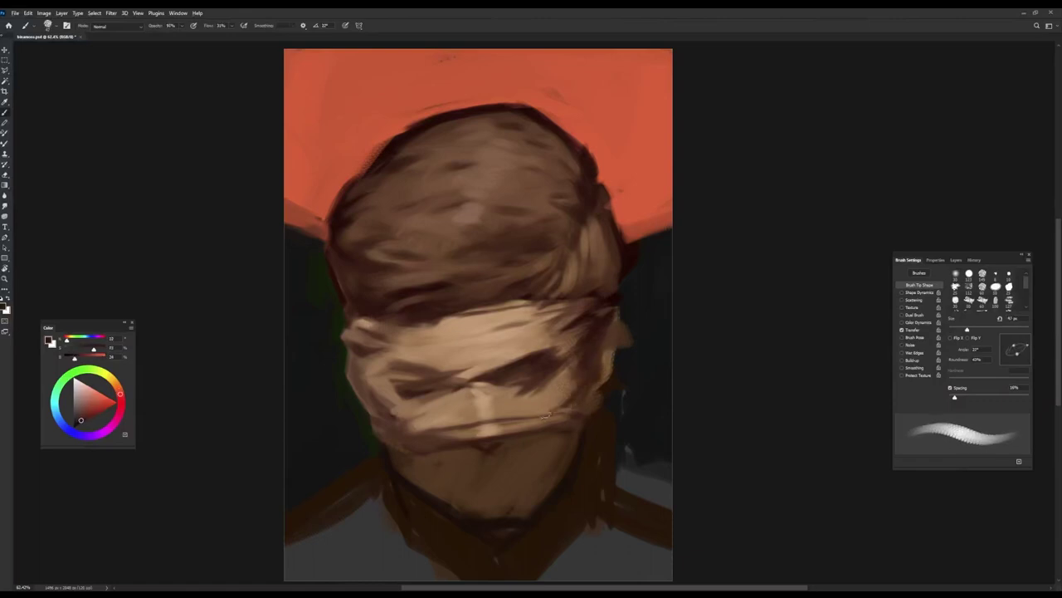
Step: Pick a dark brown and lay a dark stroke across the lower bandage
left_click(488, 346, "alt")
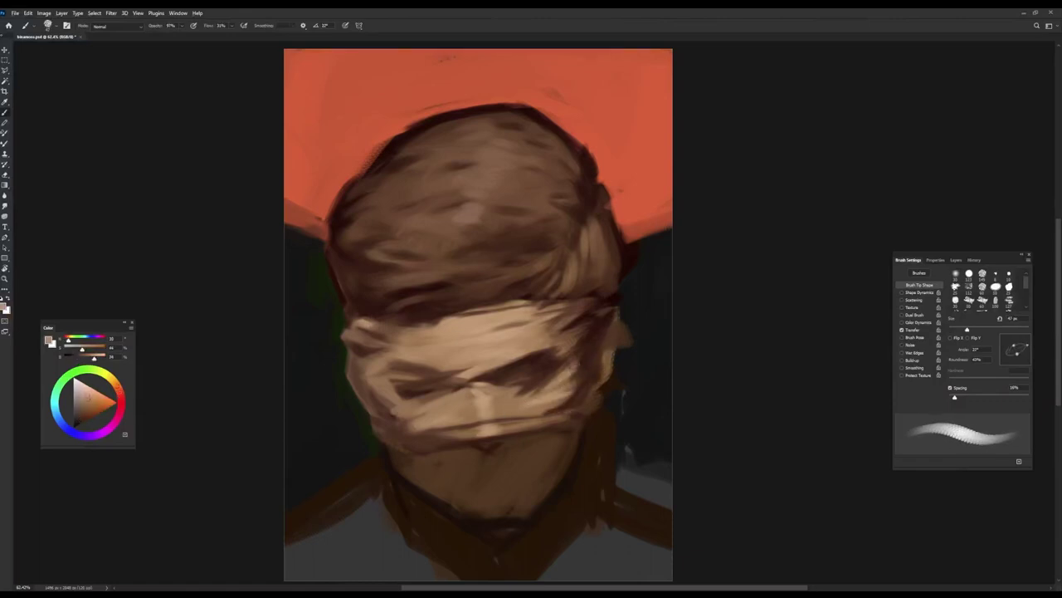
left_click(413, 388, "alt")
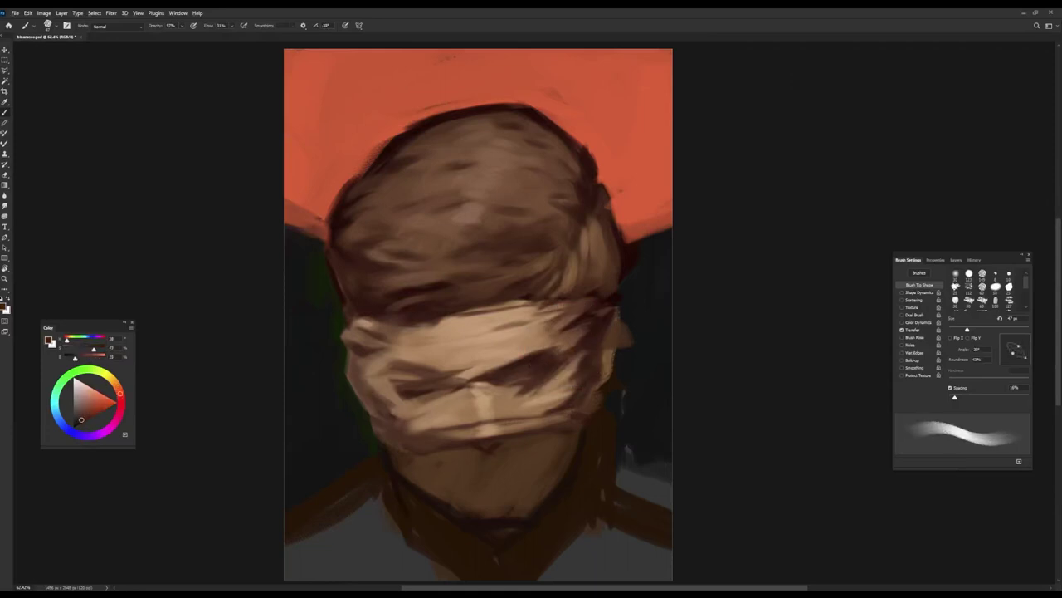
left_click(374, 392, "alt")
left_click(499, 390, "alt")
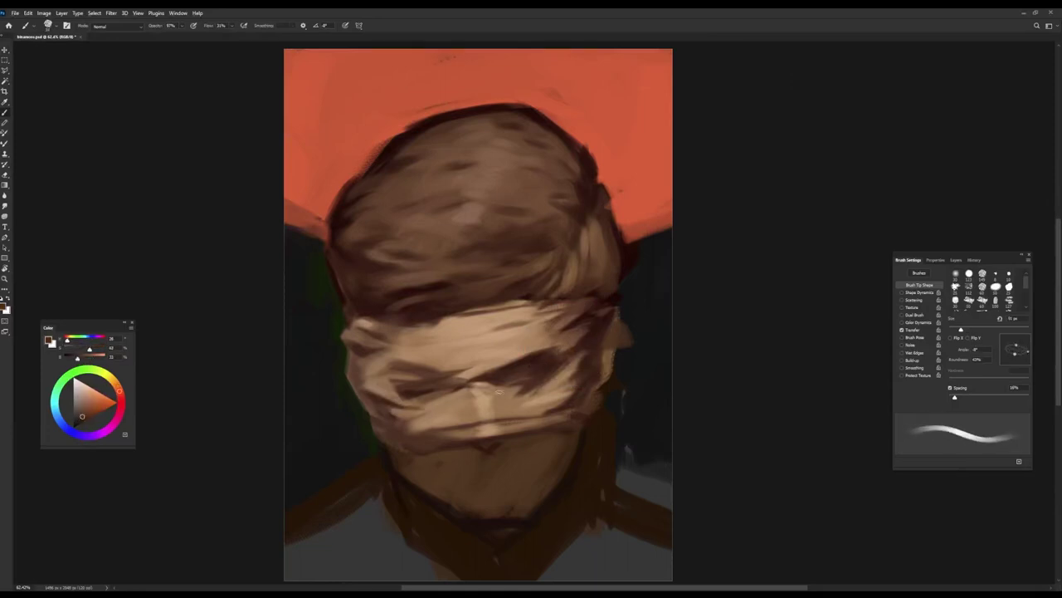
left_click(393, 432, "alt")
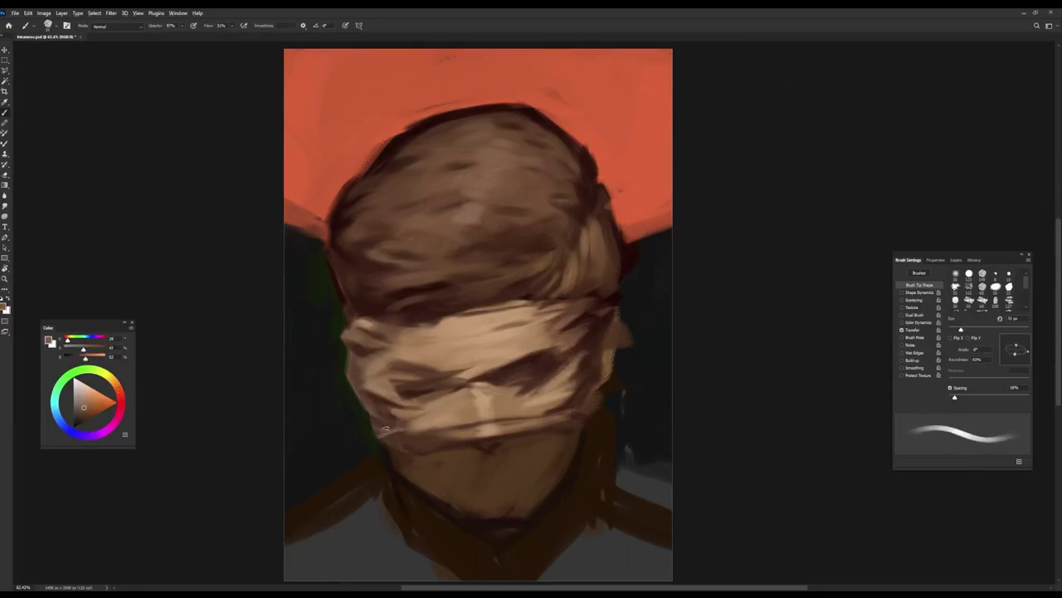
left_click(384, 436, "alt")
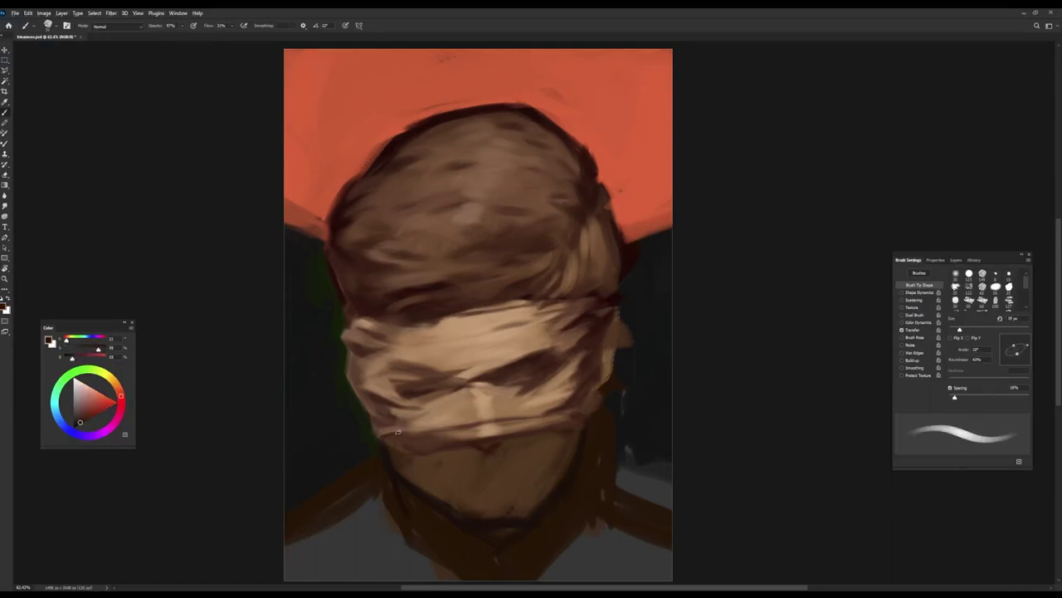
left_click_drag(398, 432, 581, 420)
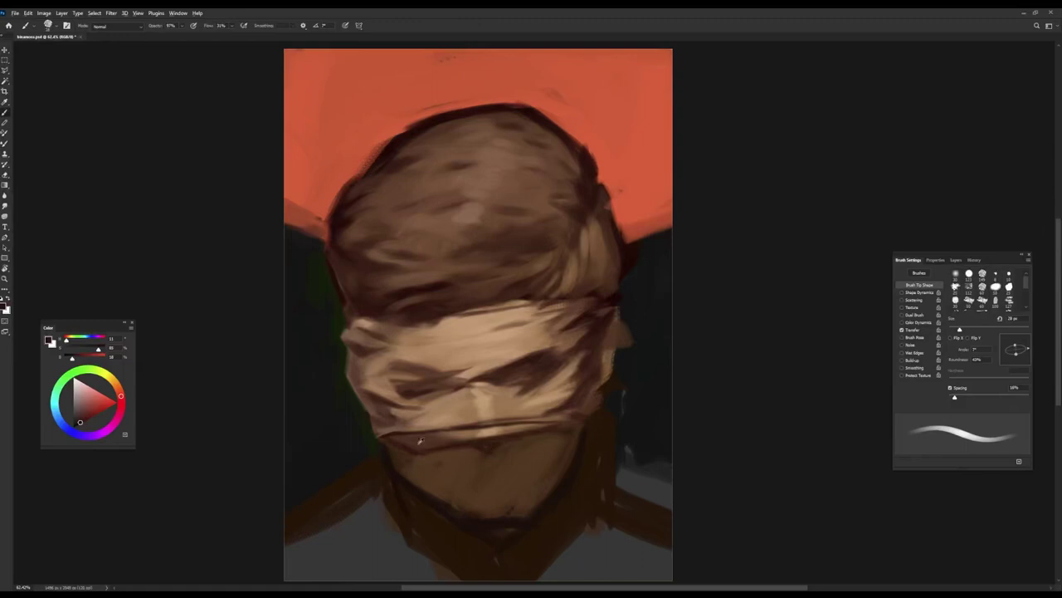
Step: Sample tans and a reddish-brown along the lower bandage edge, ending on the background green
left_click(461, 429, "alt")
left_click(392, 435, "alt")
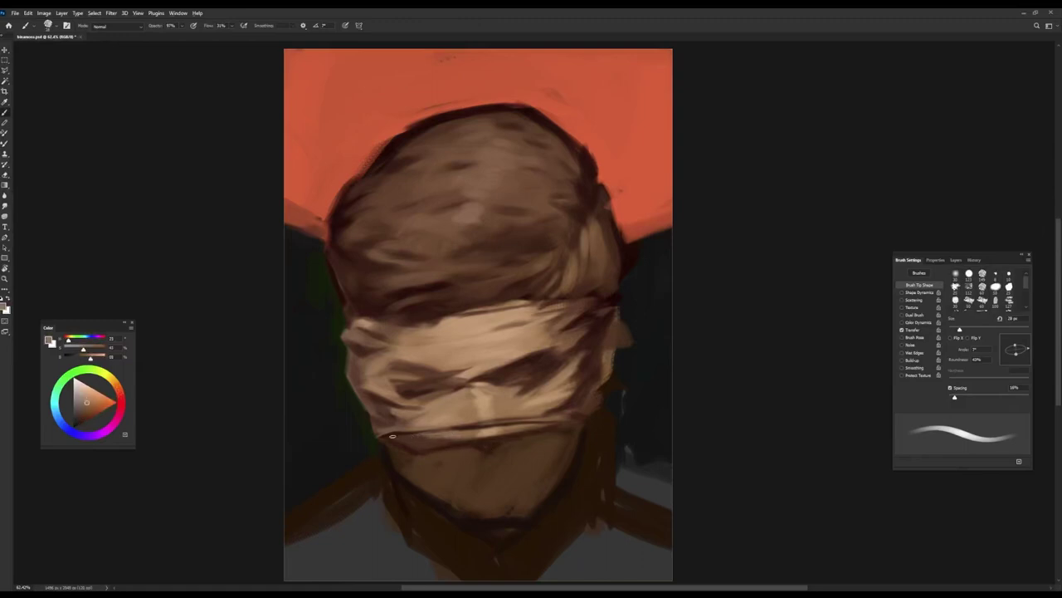
left_click(437, 280, "alt")
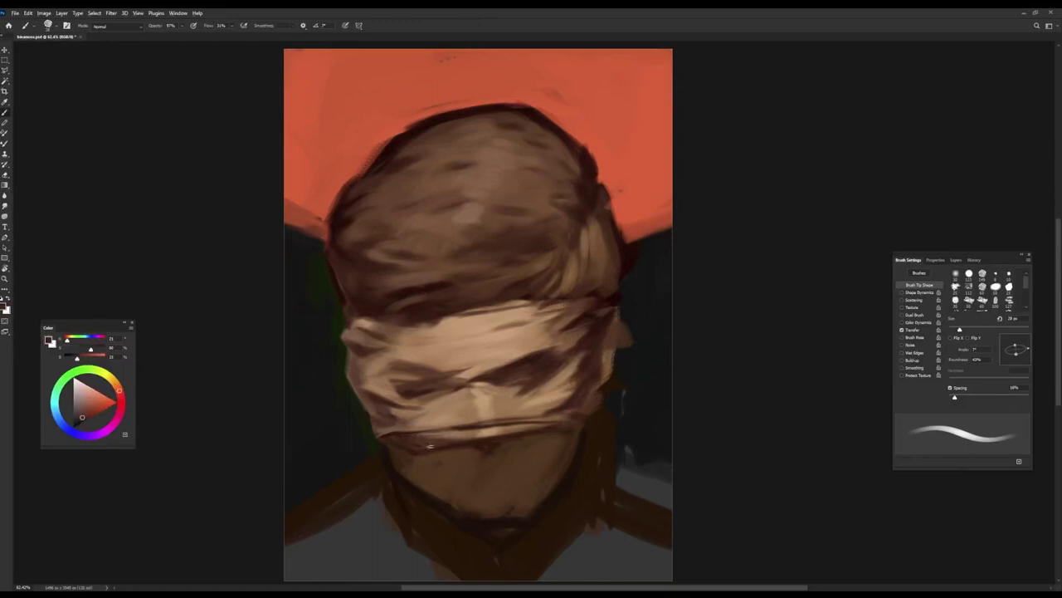
left_click(491, 423, "alt")
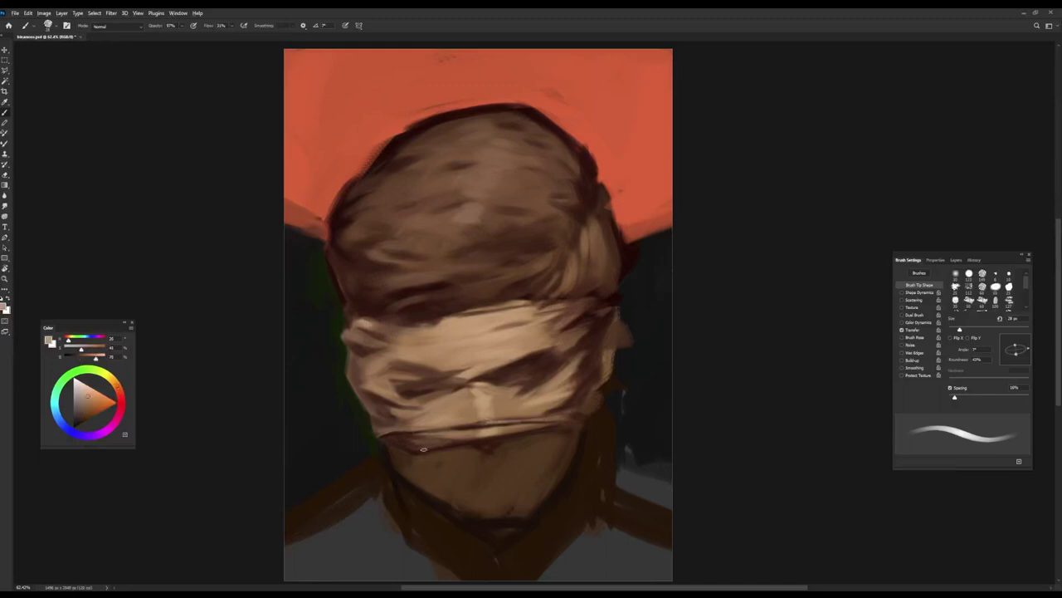
left_click(467, 430, "alt")
left_click(487, 425, "alt")
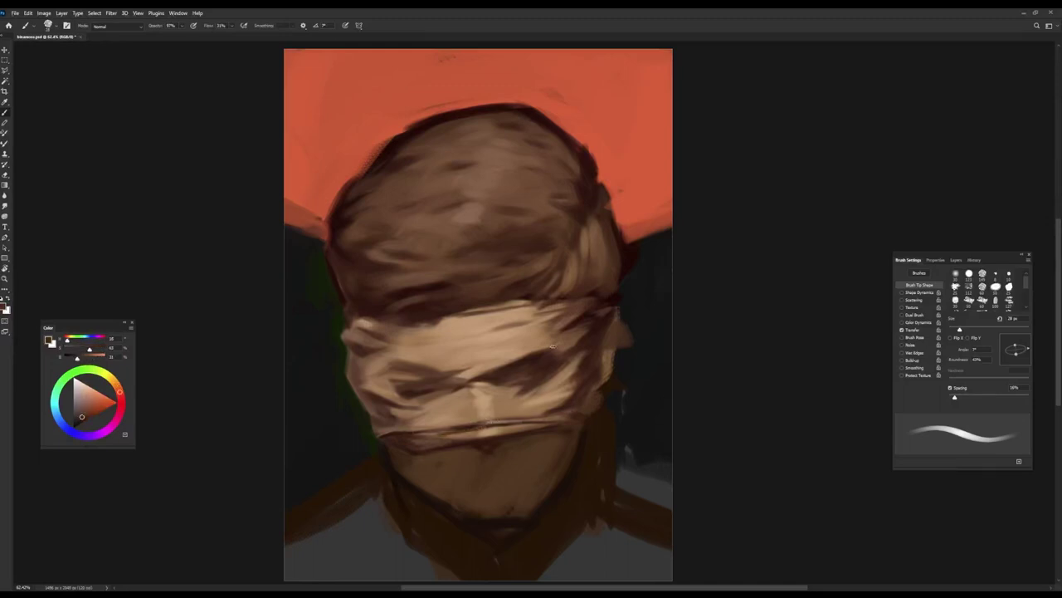
left_click(339, 311, "alt")
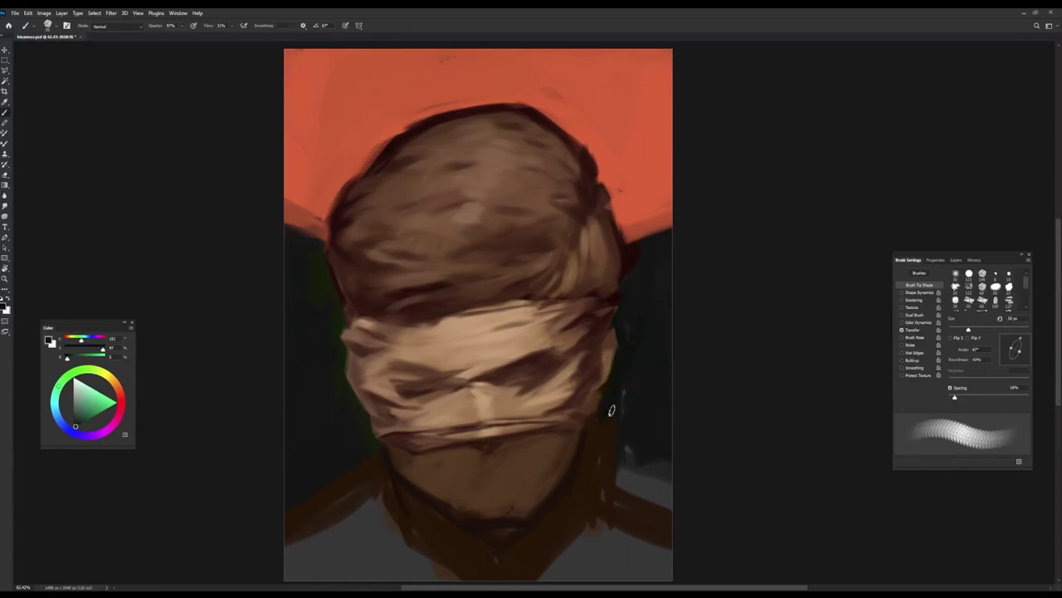
Step: Paint the grey lower-right background dark green, then resample face tones near the right edge
left_click_drag(593, 443, 660, 323)
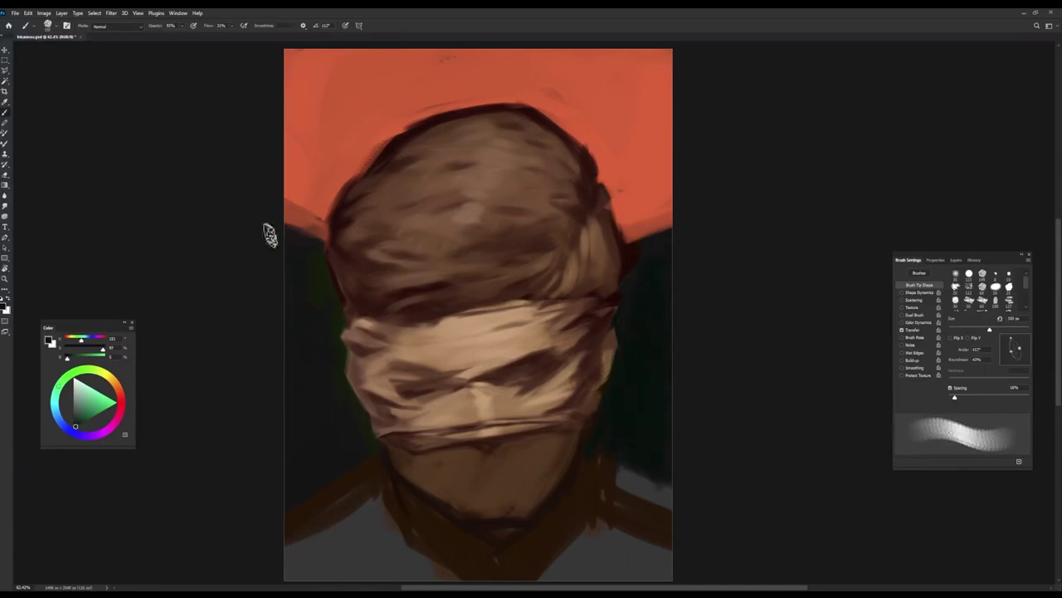
left_click(614, 353, "alt")
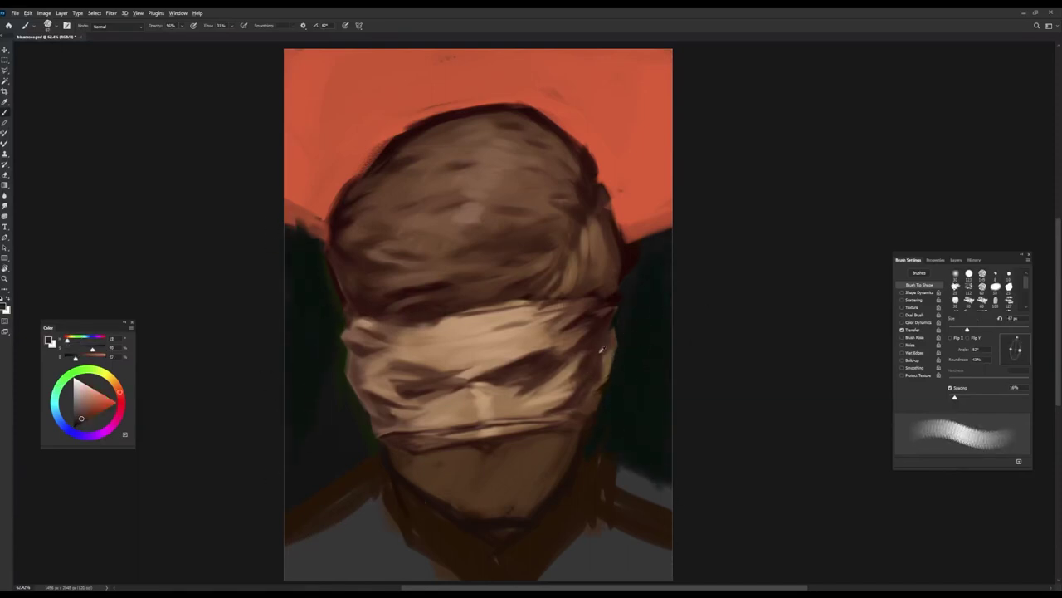
left_click(614, 344, "alt")
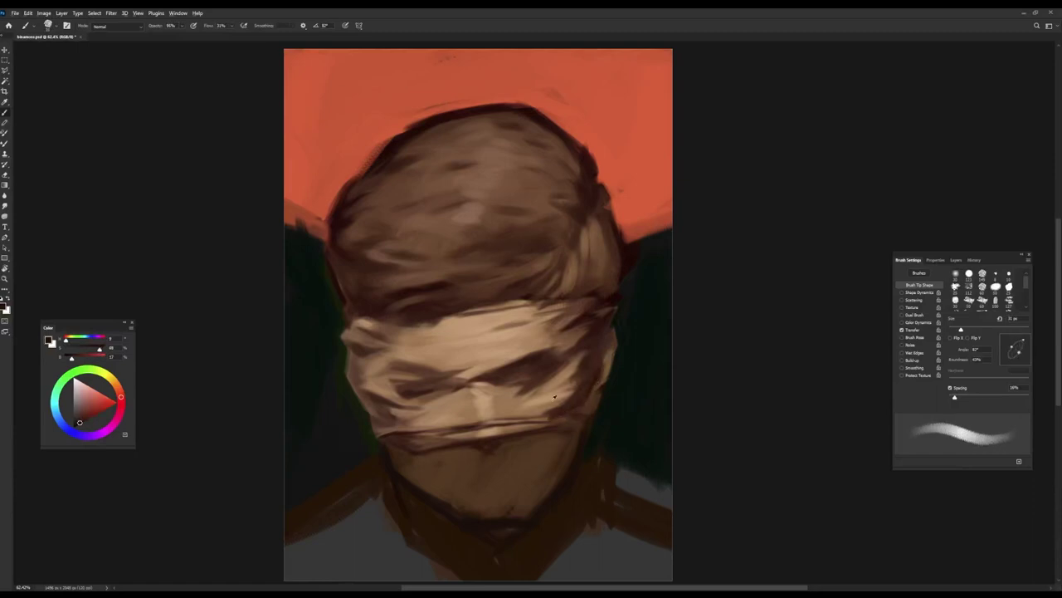
left_click(550, 414, "alt")
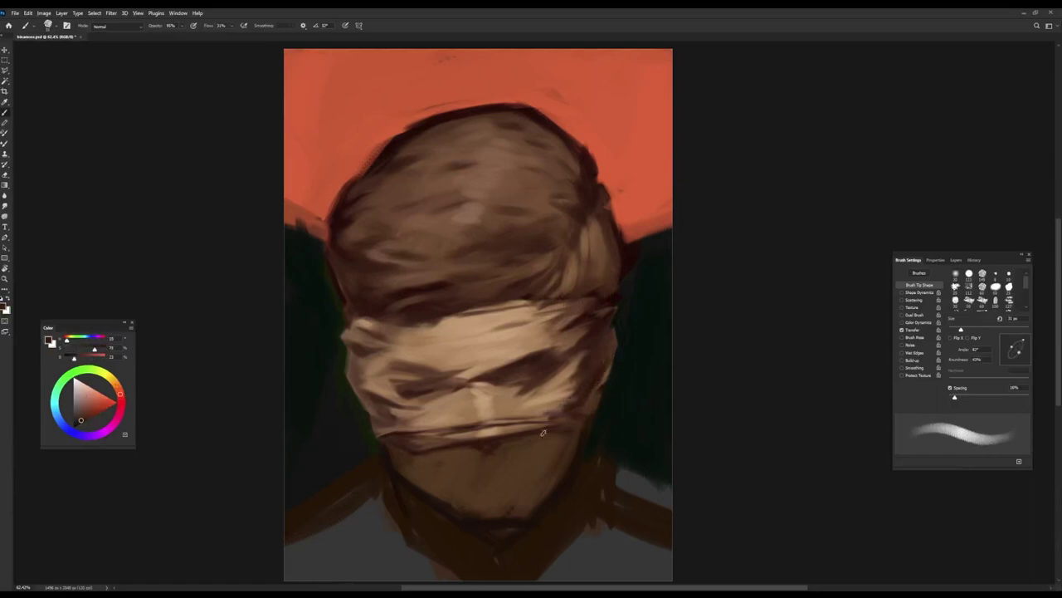
left_click(606, 379, "alt")
left_click(593, 360, "alt")
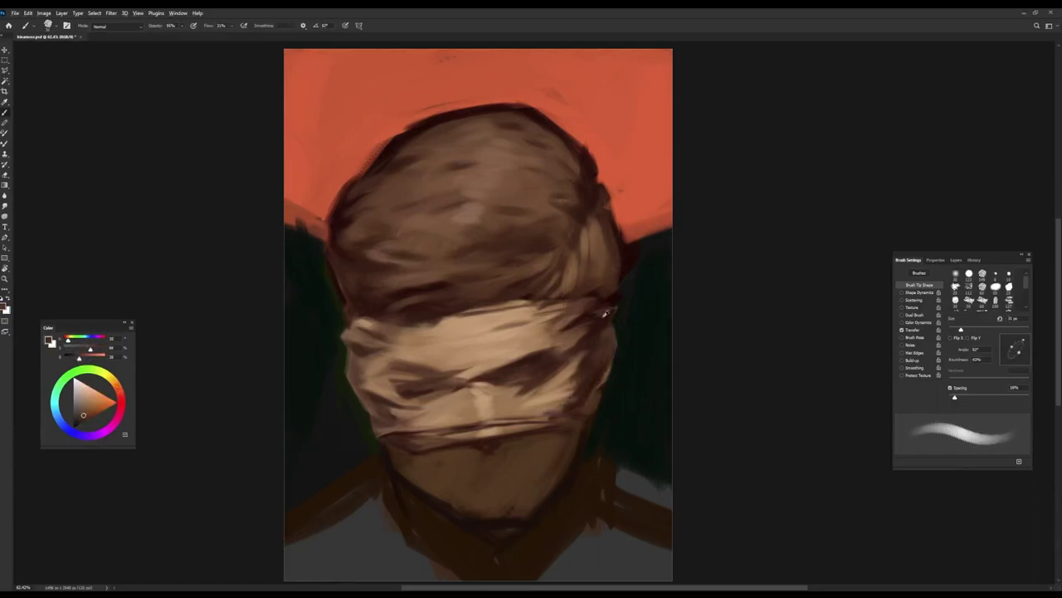
left_click(611, 324, "alt")
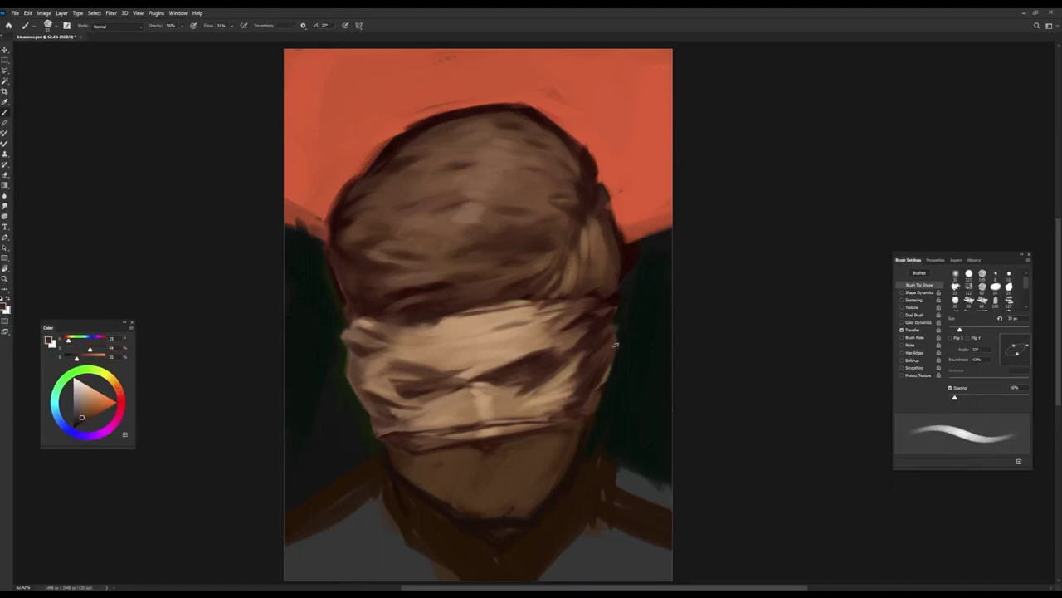
Step: Sample face and bandage tans, enlarge the brush, and sweep a warm reddish tone over the chin
left_click(379, 400, "alt")
left_click(366, 389, "alt")
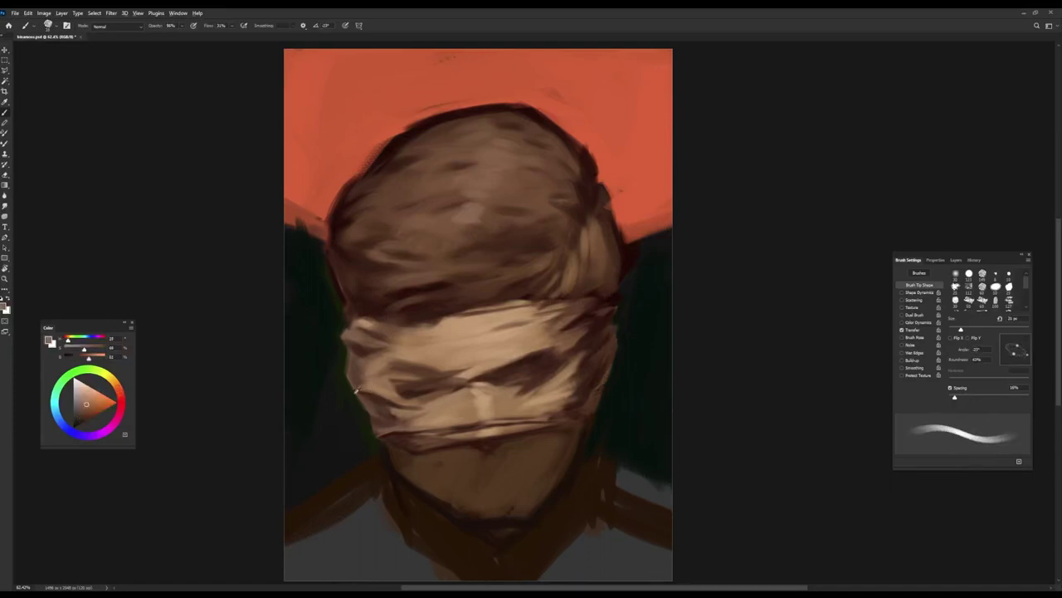
key("bracketleft")
key("bracketleft")
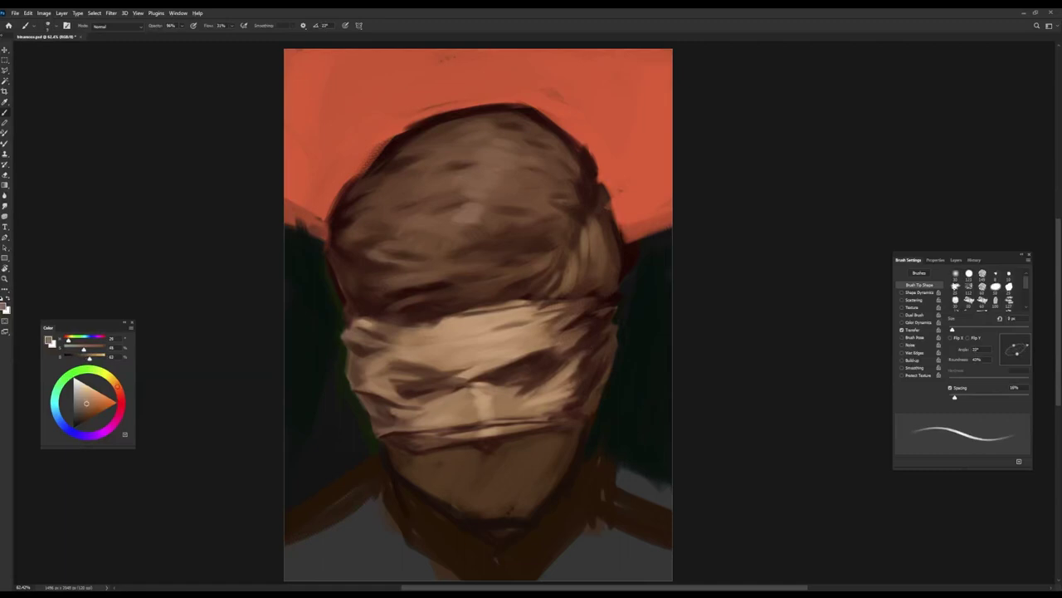
left_click(598, 340, "alt")
key("bracketright")
left_click(416, 390, "alt")
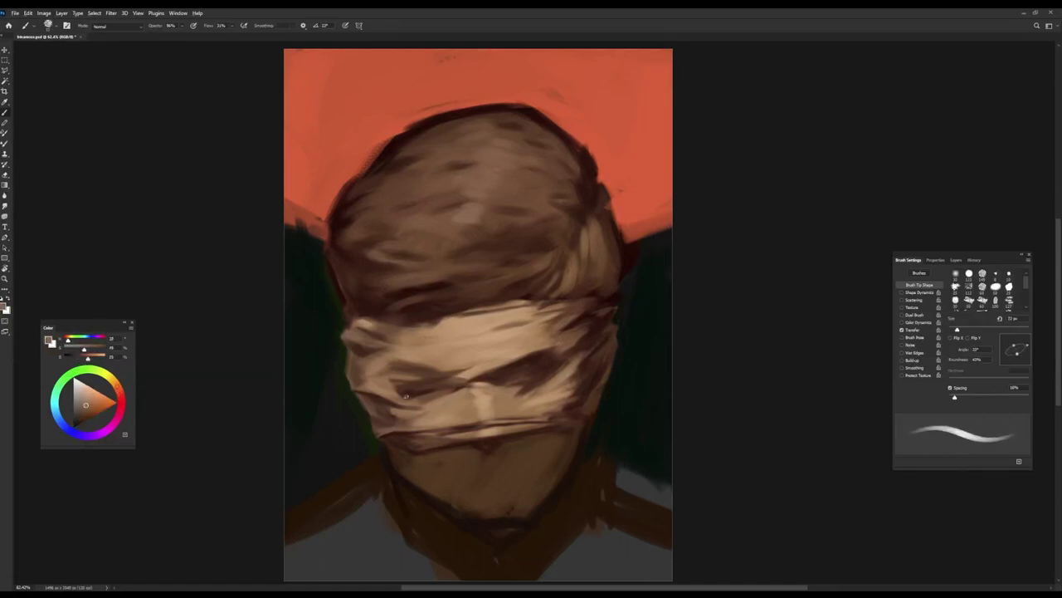
key("bracketright")
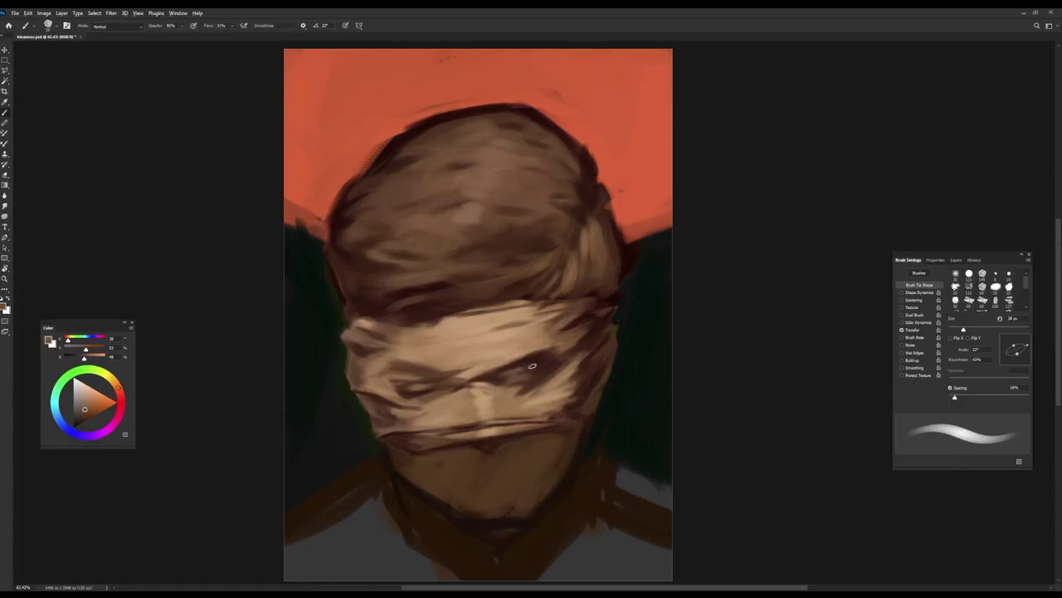
left_click(522, 372, "alt")
key("bracketright")
mouse_move(397, 455)
left_mouse_down()
mouse_move(448, 496)
mouse_move(525, 441)
mouse_move(536, 505)
mouse_move(446, 498)
mouse_move(510, 523)
left_mouse_up()
key("bracketleft")
Step: Add a dark stroke atop the chin, paint the mouth line, and shade the right jaw
left_click(317, 500, "alt")
left_click_drag(403, 452, 453, 453)
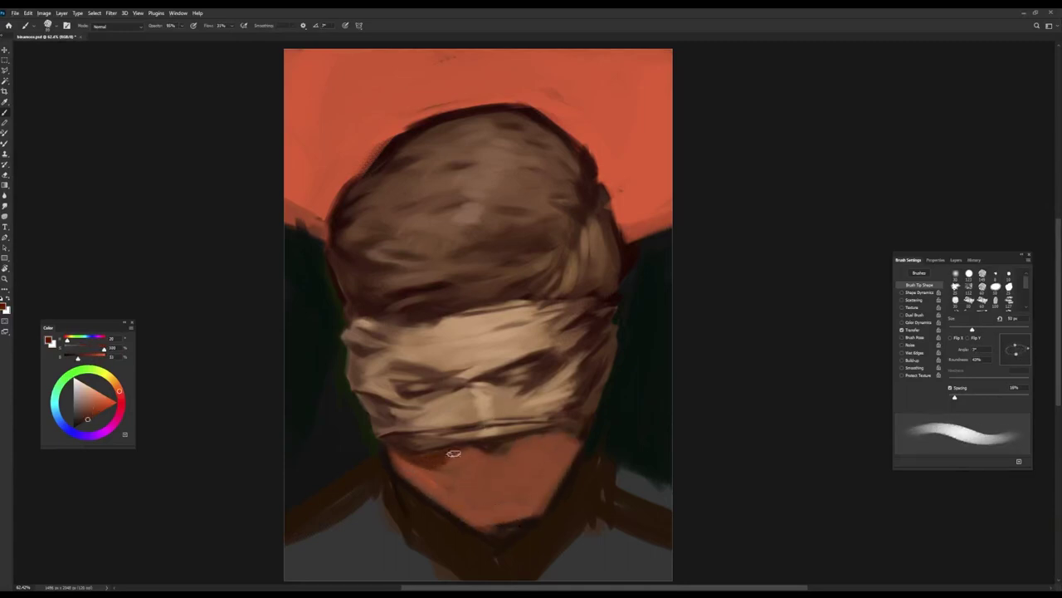
left_click(495, 443, "alt")
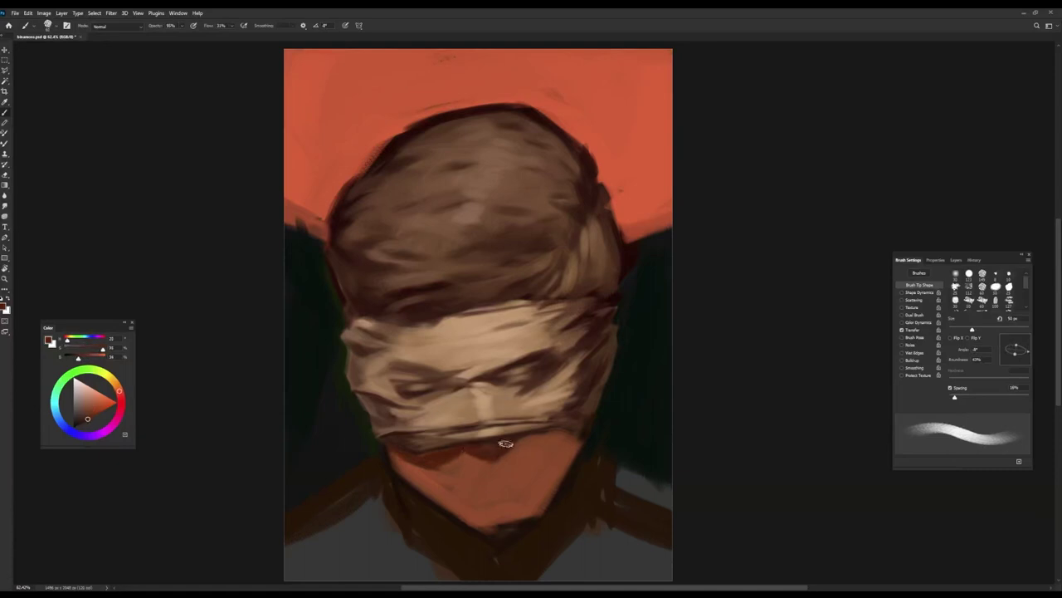
left_click(391, 446, "alt")
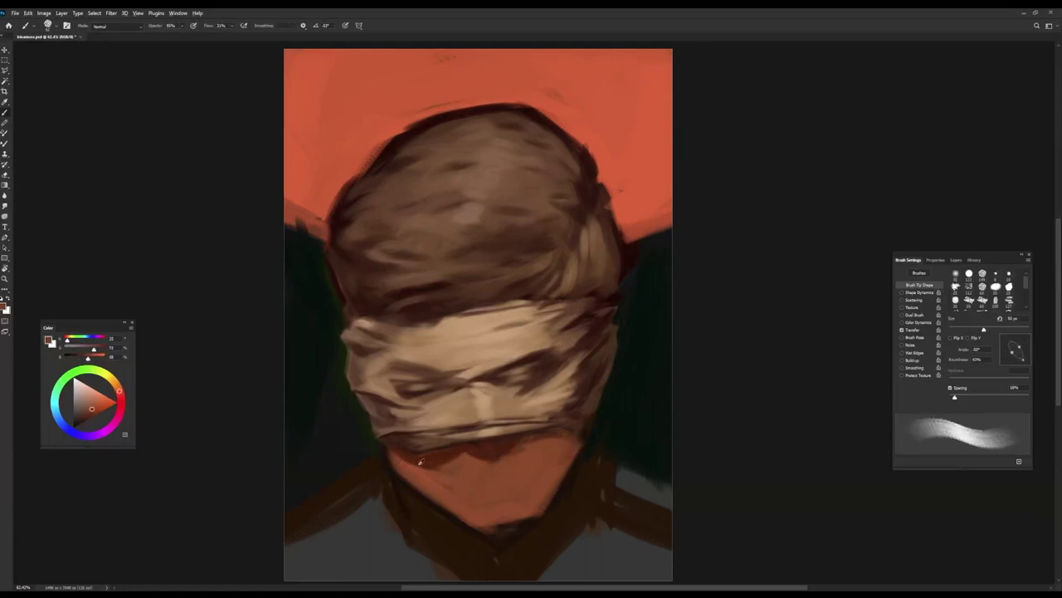
key("bracketleft")
mouse_move(476, 487)
left_mouse_down()
mouse_move(503, 491)
mouse_move(576, 439)
mouse_move(537, 440)
mouse_move(545, 498)
mouse_move(524, 508)
left_mouse_up()
mouse_move(531, 444)
left_mouse_down()
mouse_move(508, 473)
mouse_move(540, 508)
left_mouse_up()
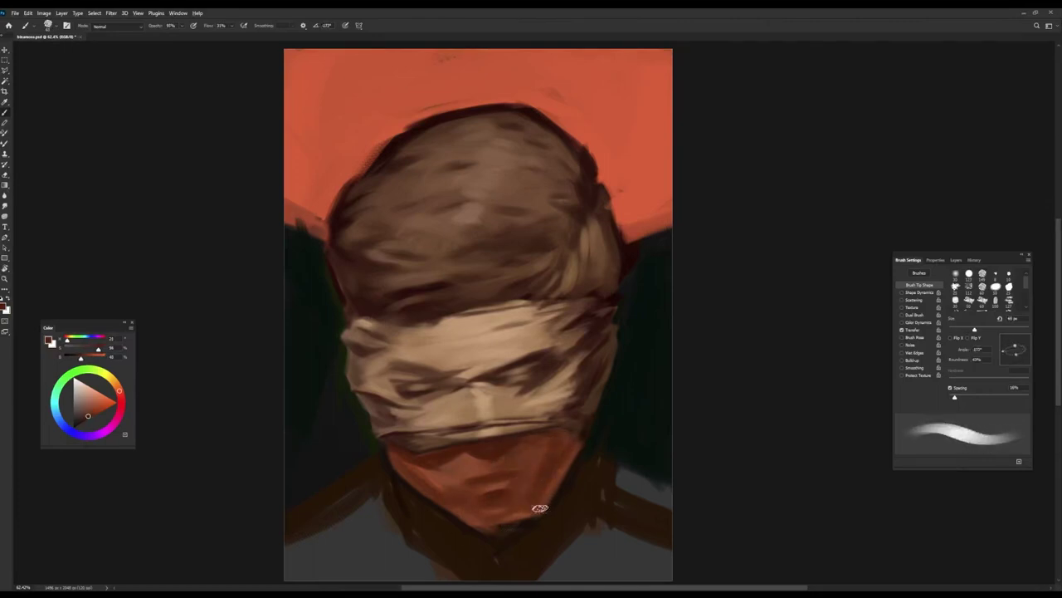
Step: Sample skin and shadow tones at 28 px and paint a dark bluish shadow under the blindfold
left_click(549, 425, "alt")
key("bracketleft")
key("bracketleft")
key("bracketleft")
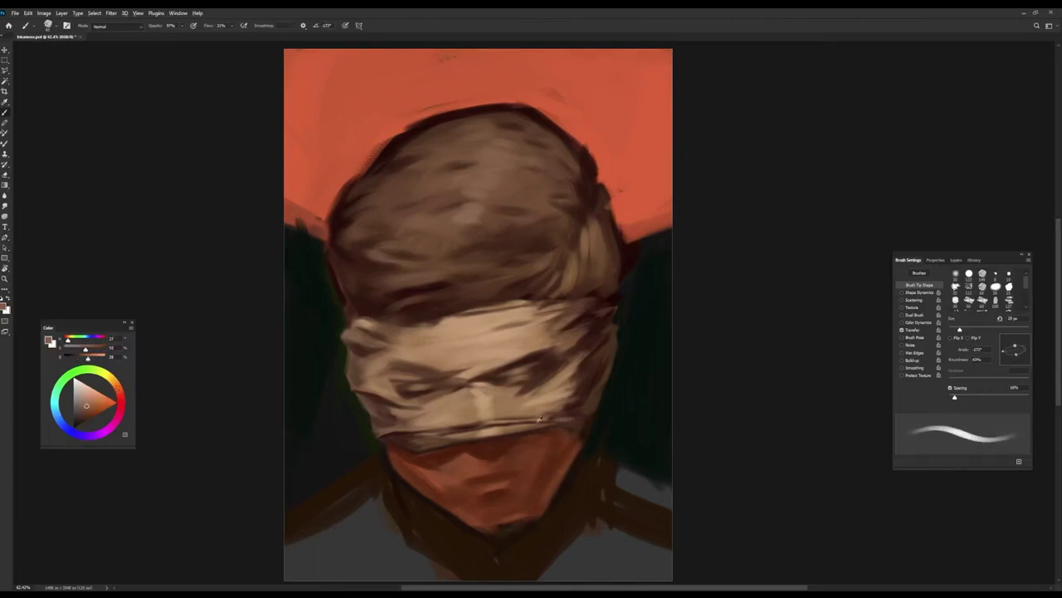
left_click(571, 424, "alt")
key("bracketright")
key("bracketright")
left_click(564, 401, "alt")
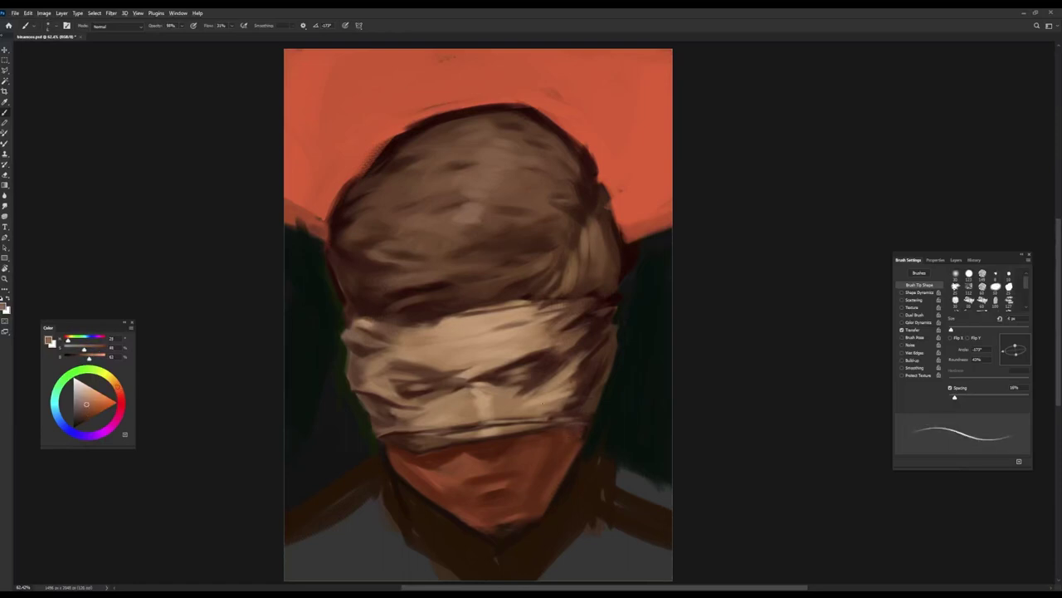
key("bracketleft")
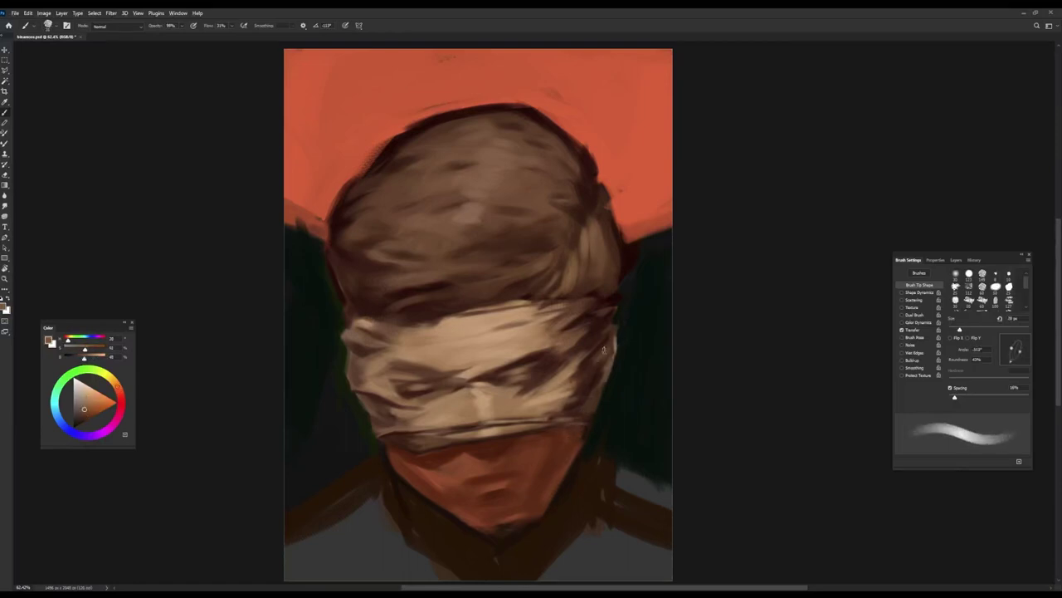
left_click(586, 366, "alt")
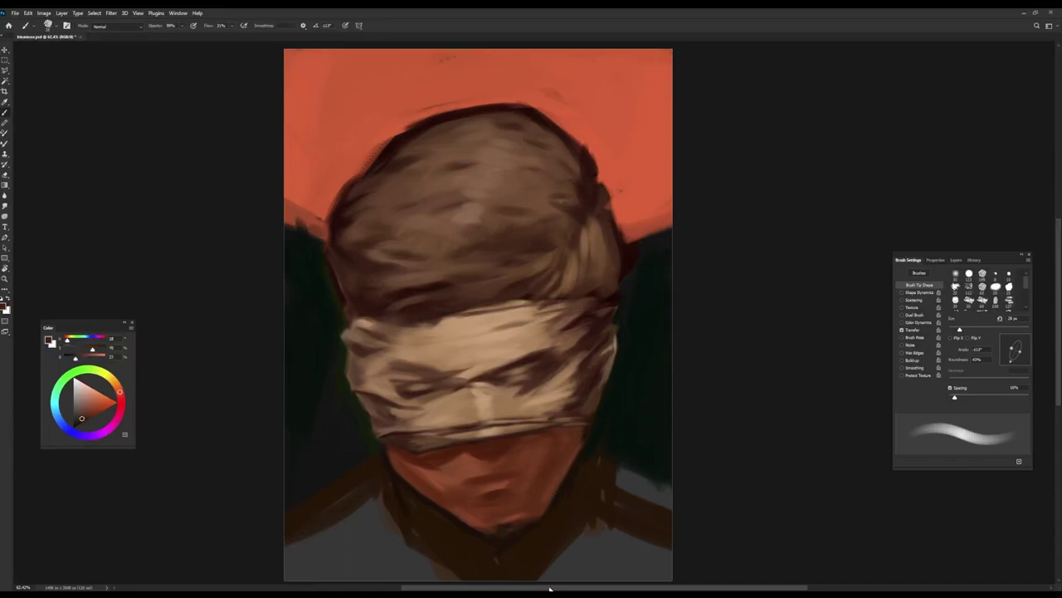
left_click(477, 449, "alt")
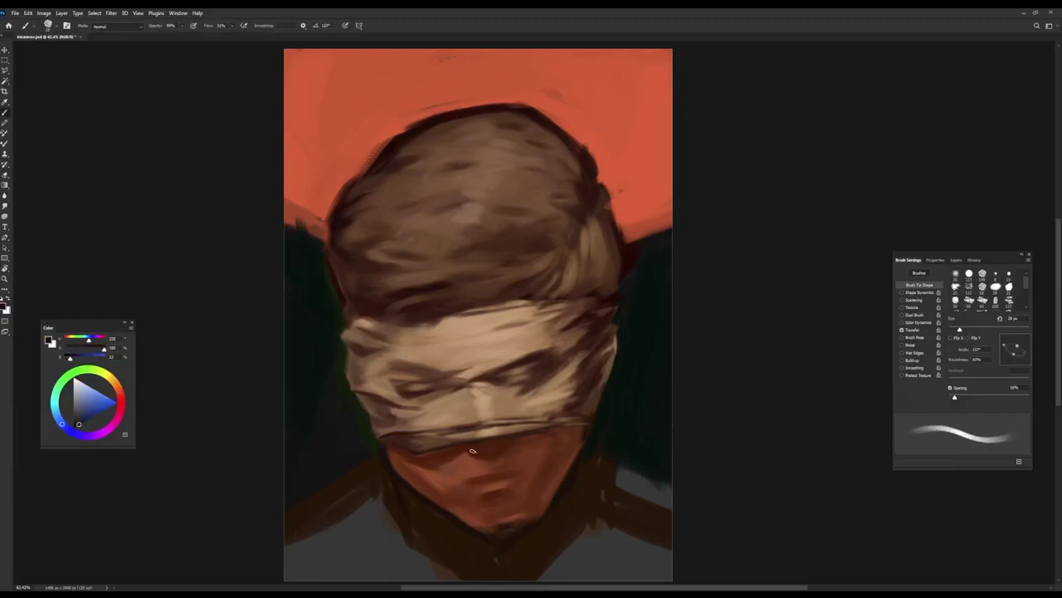
left_click_drag(484, 454, 495, 450)
Step: Repaint the nose bridge and add a small dark stroke below the nose
left_click_drag(448, 448, 488, 449)
left_click(478, 448, "alt")
left_click(483, 450, "alt")
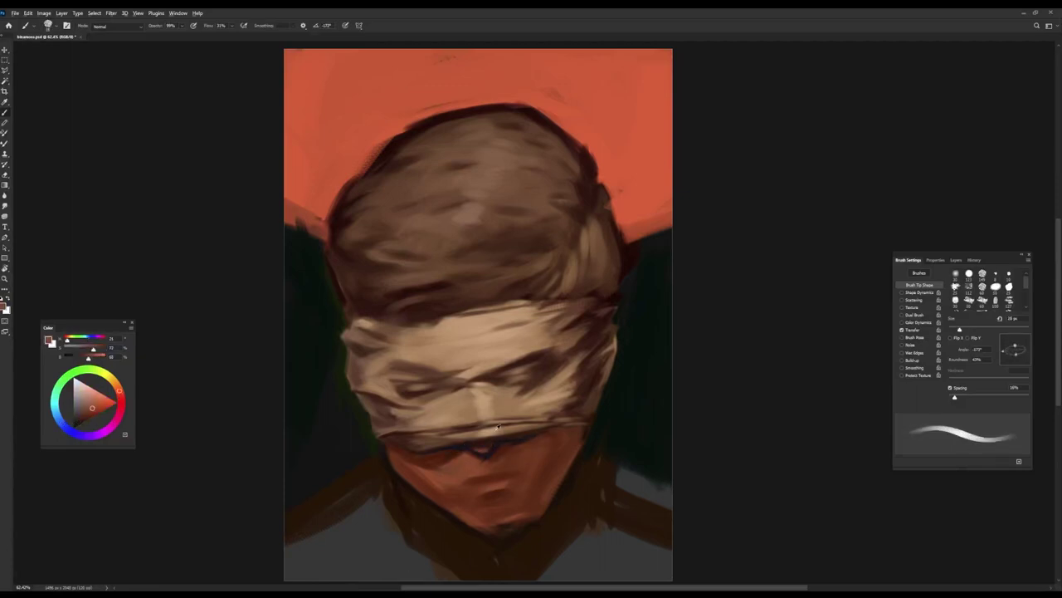
left_click(506, 438, "alt")
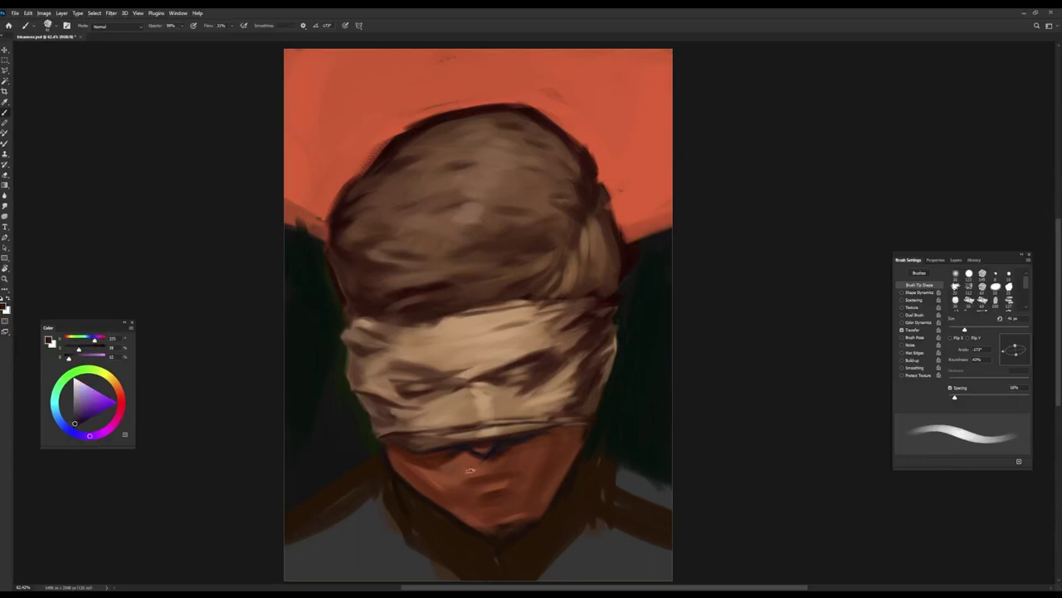
left_click_drag(454, 485, 465, 486)
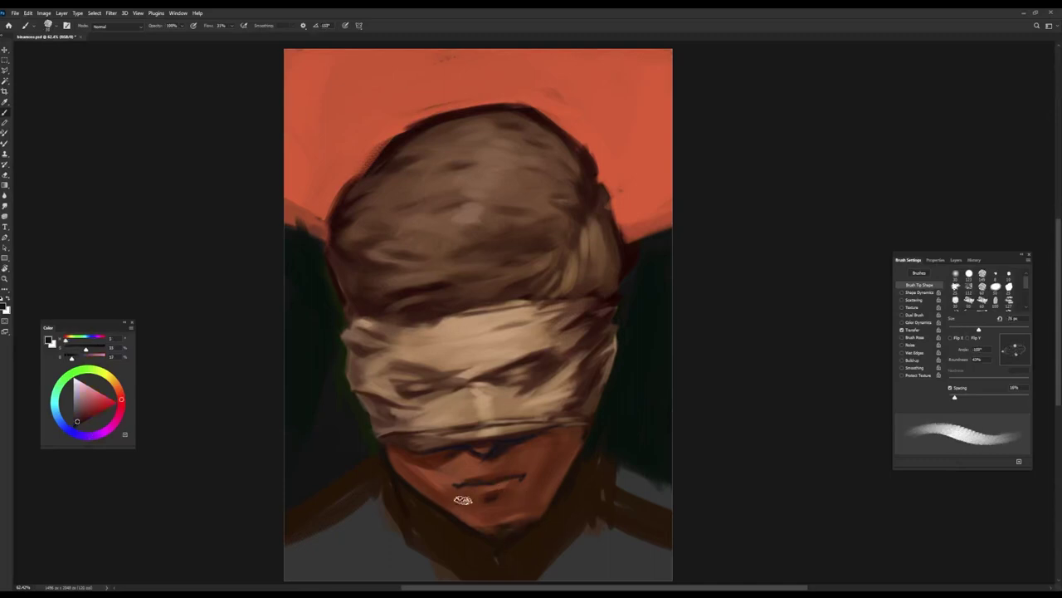
Step: Mix a light red-orange tone and paint highlights on the chin
left_click(450, 506, "alt")
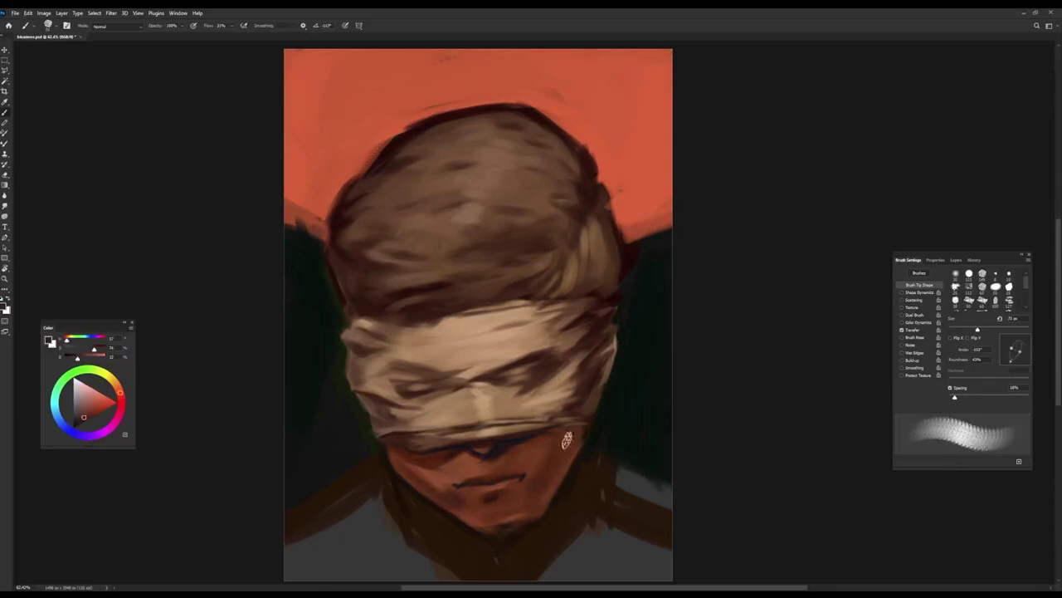
left_click(401, 474, "alt")
left_click_drag(119, 390, 113, 379)
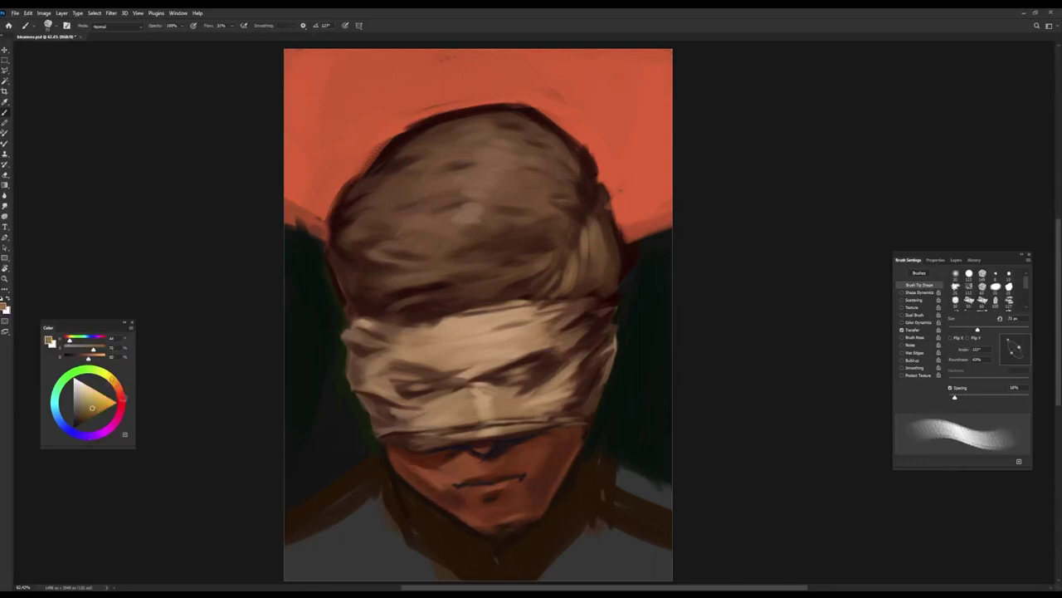
left_click(429, 476, "alt")
left_click(465, 465, "alt")
left_click(417, 469, "alt")
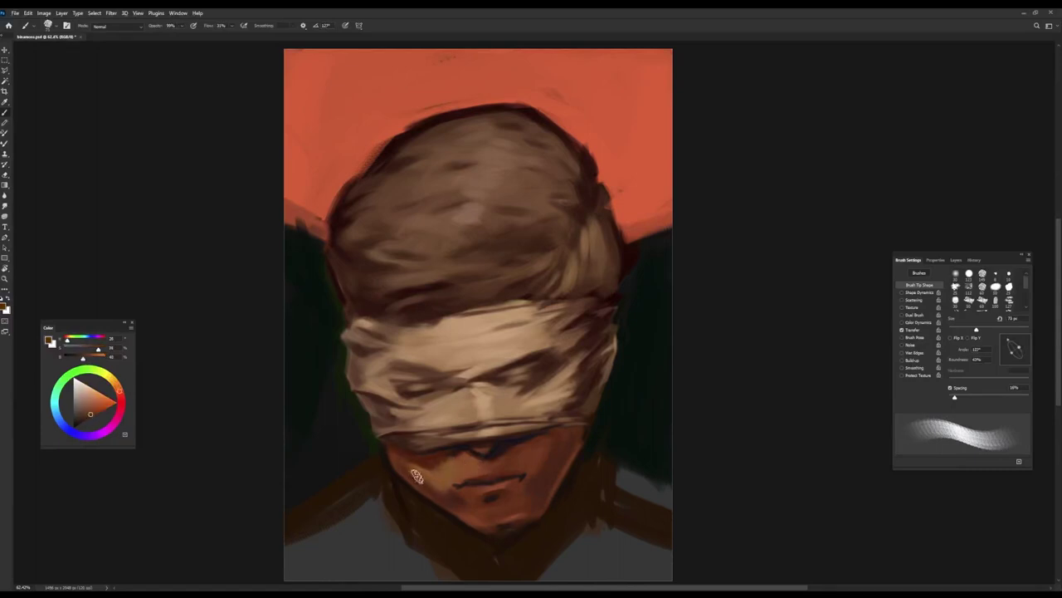
left_click(489, 522, "alt")
mouse_move(513, 490)
left_mouse_down()
mouse_move(498, 503)
mouse_move(514, 522)
mouse_move(503, 525)
left_mouse_up()
Step: Paint dark green, then dark red-brown, over both grey shoulders
left_click(379, 541, "alt")
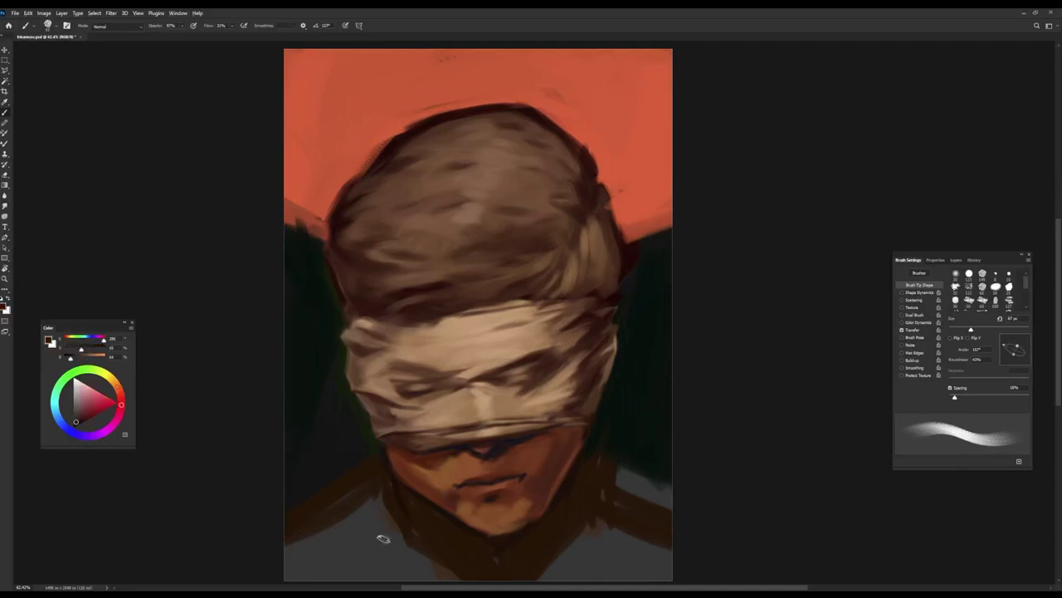
left_click(363, 435, "alt")
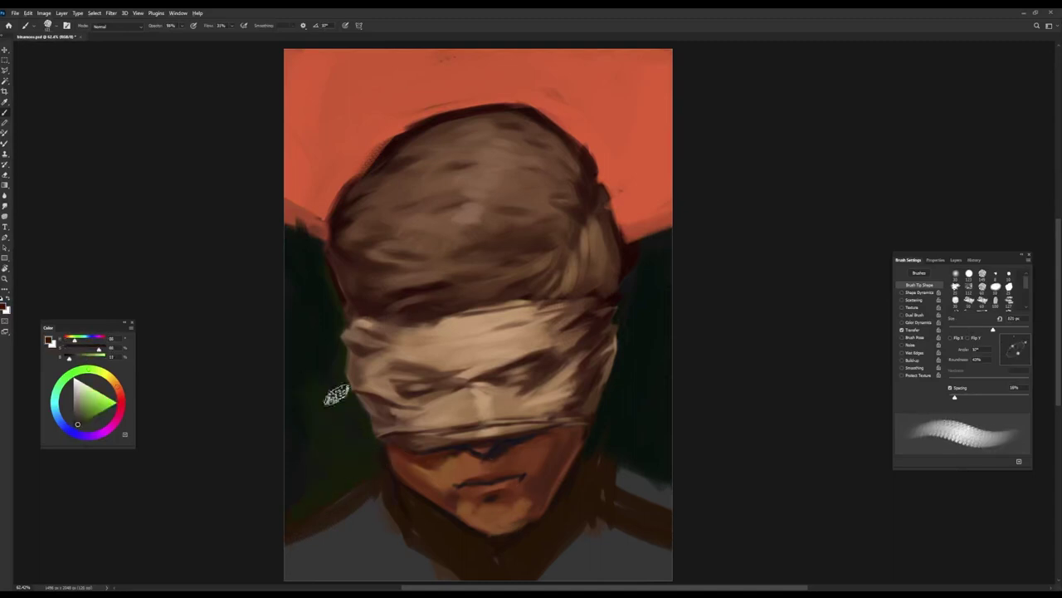
left_click_drag(332, 380, 292, 504)
left_click_drag(621, 459, 639, 435)
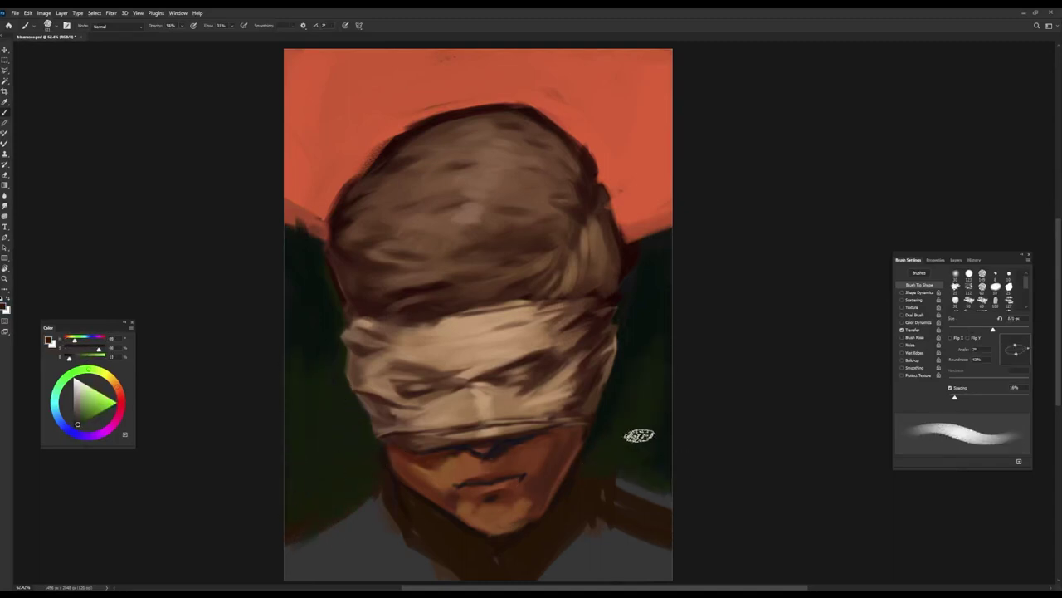
left_click(437, 488, "alt")
left_click_drag(343, 526, 351, 564)
left_click_drag(535, 556, 603, 529)
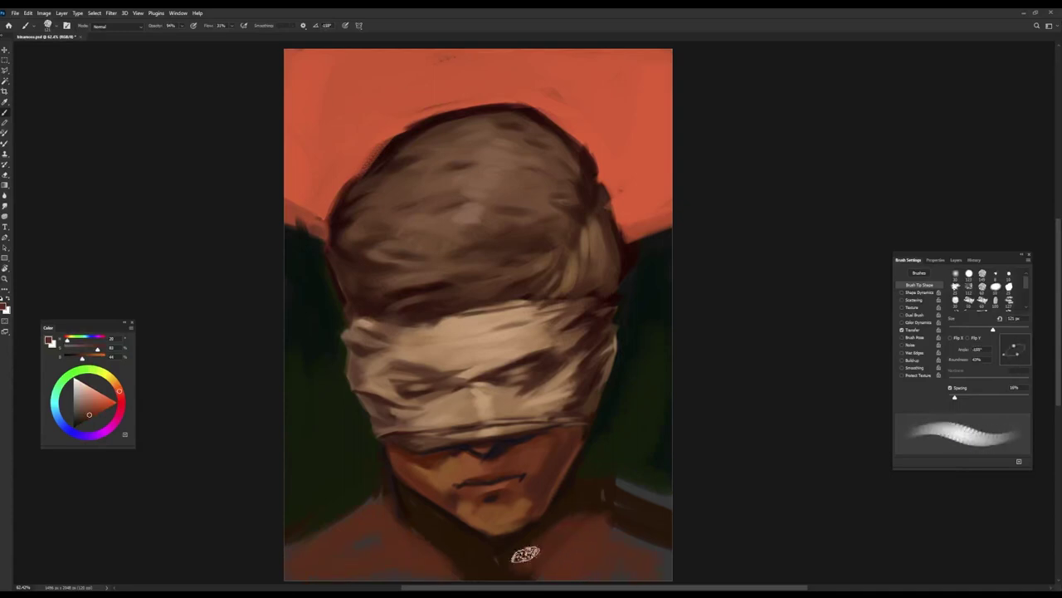
Step: Shade the left neck with a 47 px brush and darken the lower-left area beside it
left_click(518, 552, "alt")
left_click(402, 502, "alt")
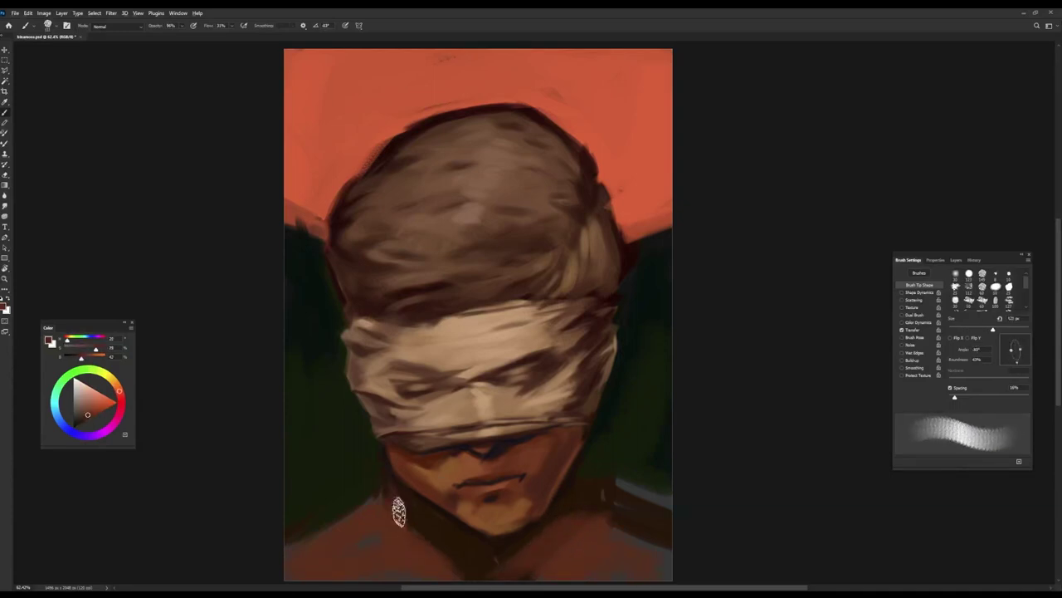
mouse_move(415, 505)
left_mouse_down()
mouse_move(428, 466)
mouse_move(390, 449)
left_mouse_up()
left_click(427, 466, "alt")
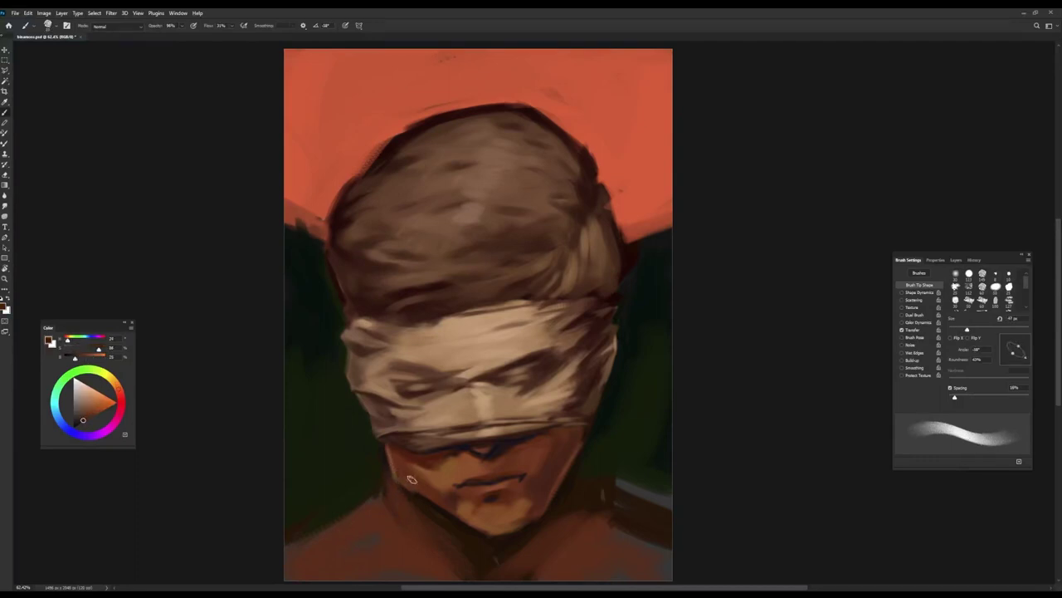
left_click(392, 457, "alt")
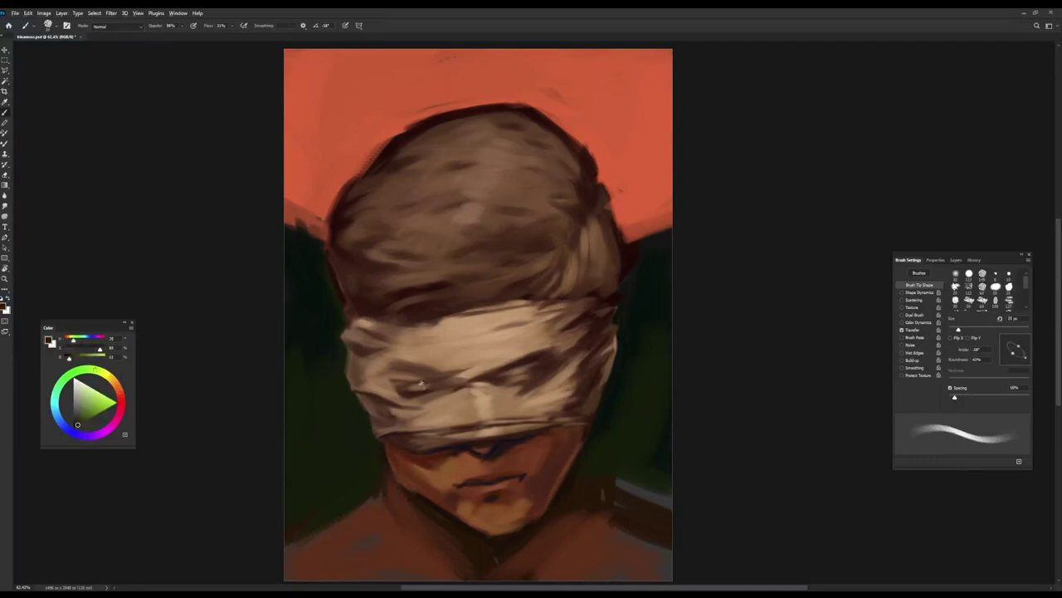
left_click(387, 439, "alt")
left_click(386, 419, "alt")
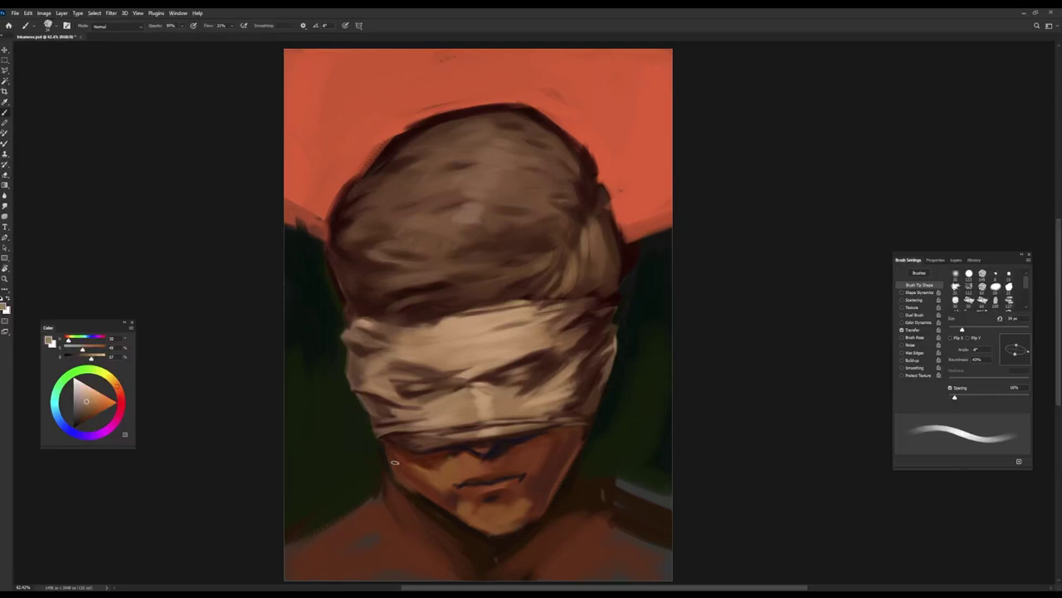
left_click(386, 455, "alt")
left_click_drag(379, 498, 294, 568)
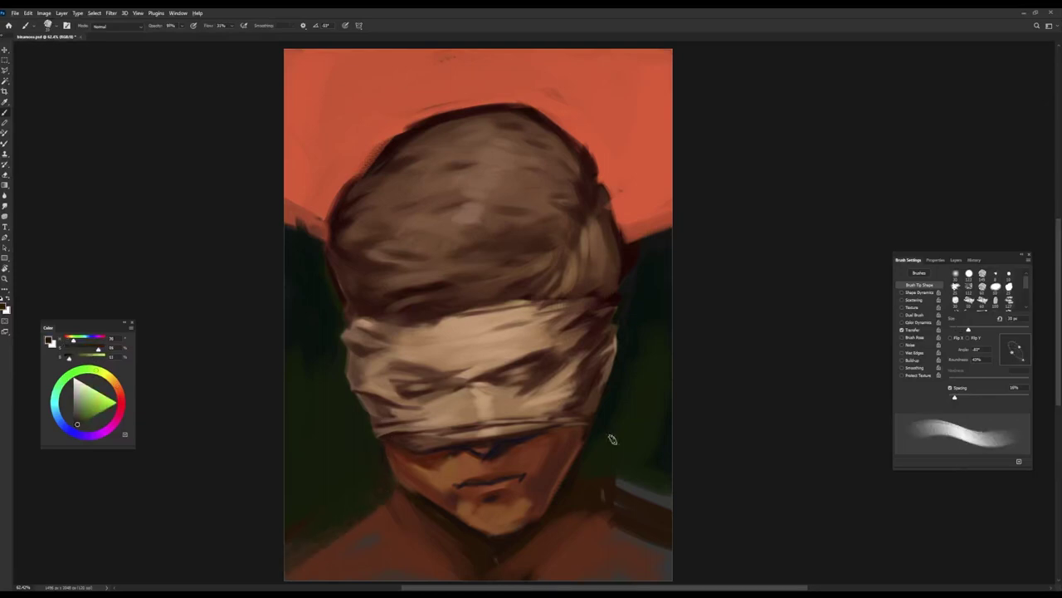
Step: Cover the lower-right light streak in dark green and brush olive strokes over the right background
left_click(581, 486, "alt")
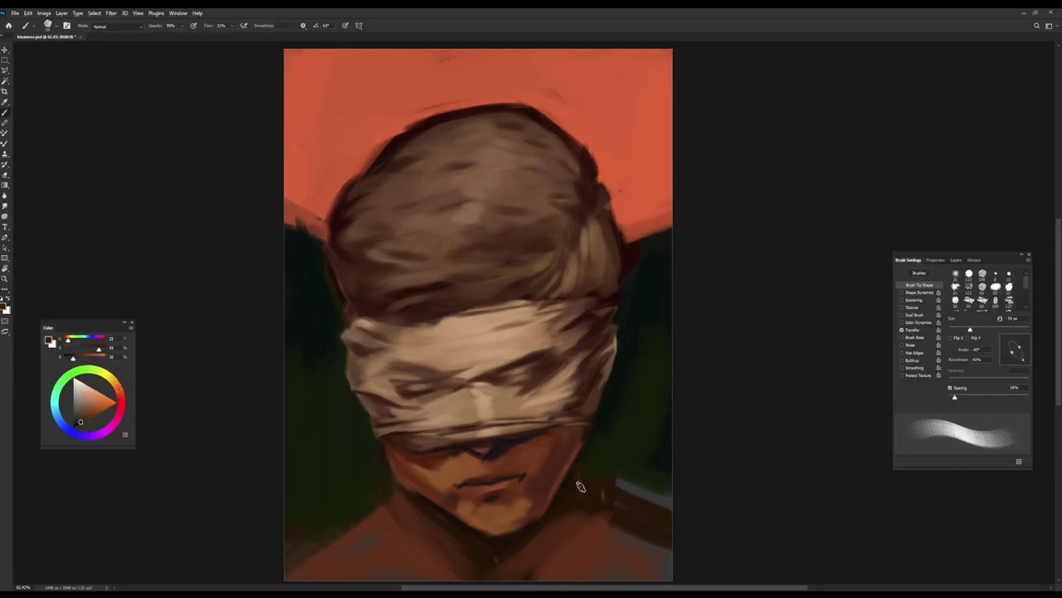
left_click(606, 491, "alt")
left_click_drag(600, 481, 676, 485)
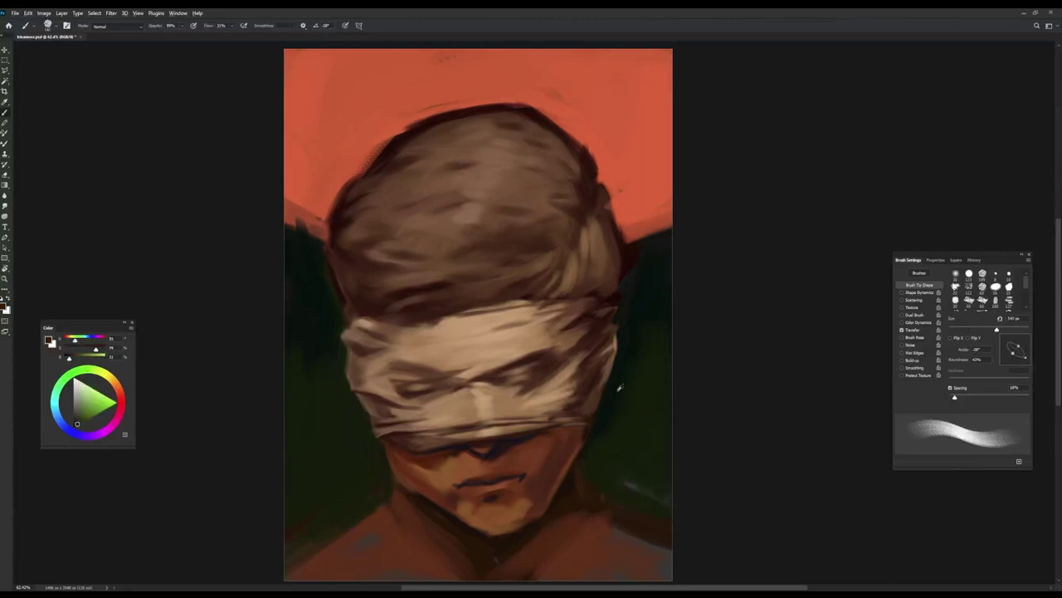
left_click(621, 332, "alt")
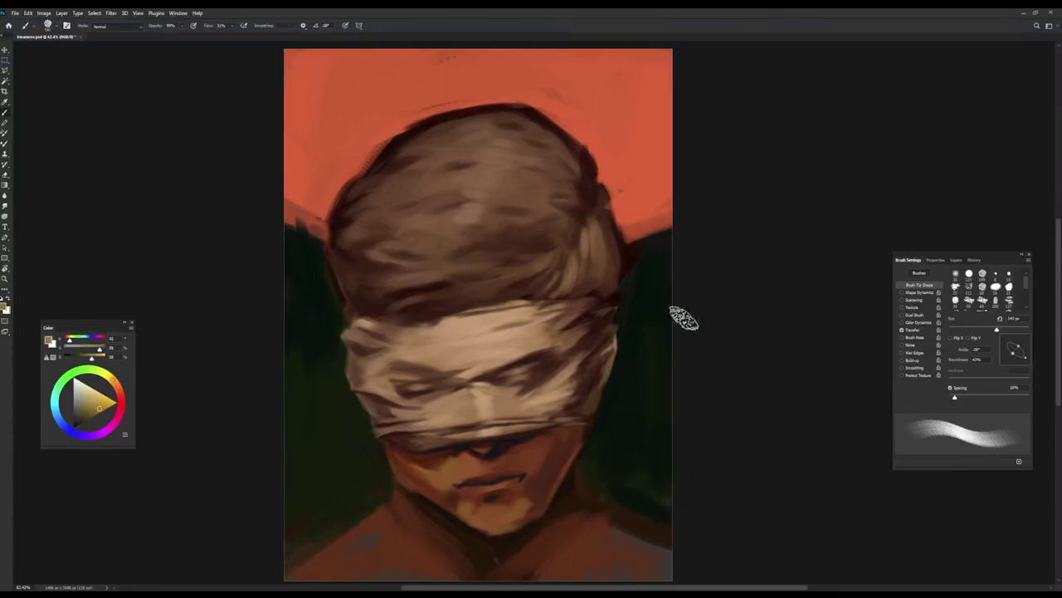
left_click_drag(684, 318, 639, 431)
left_click(616, 456, "alt")
left_click_drag(655, 482, 611, 456)
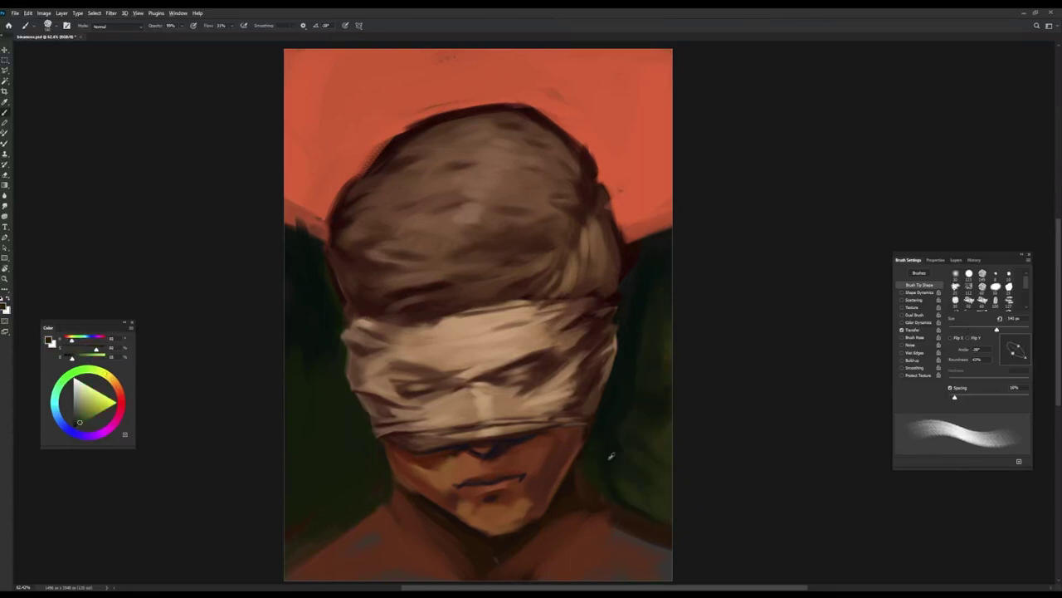
left_click(611, 456, "alt")
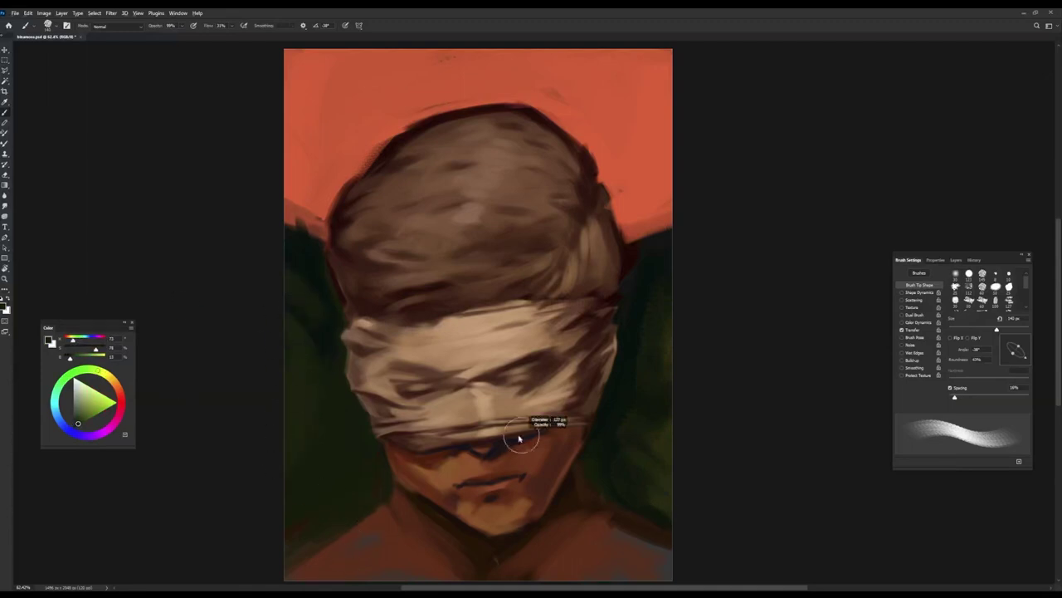
left_click_drag(520, 437, 462, 536)
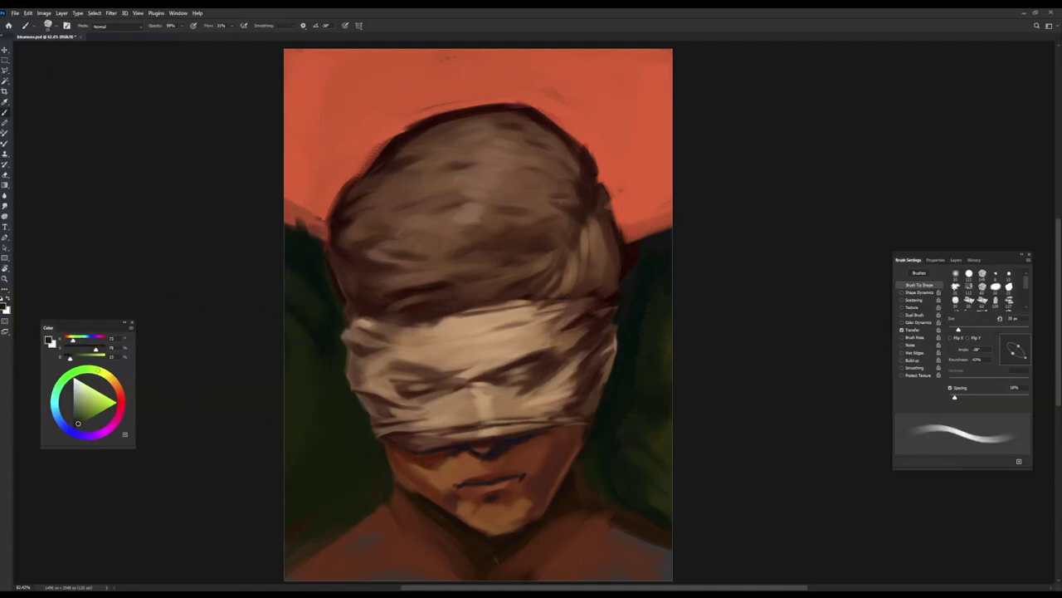
left_click(487, 491, "alt")
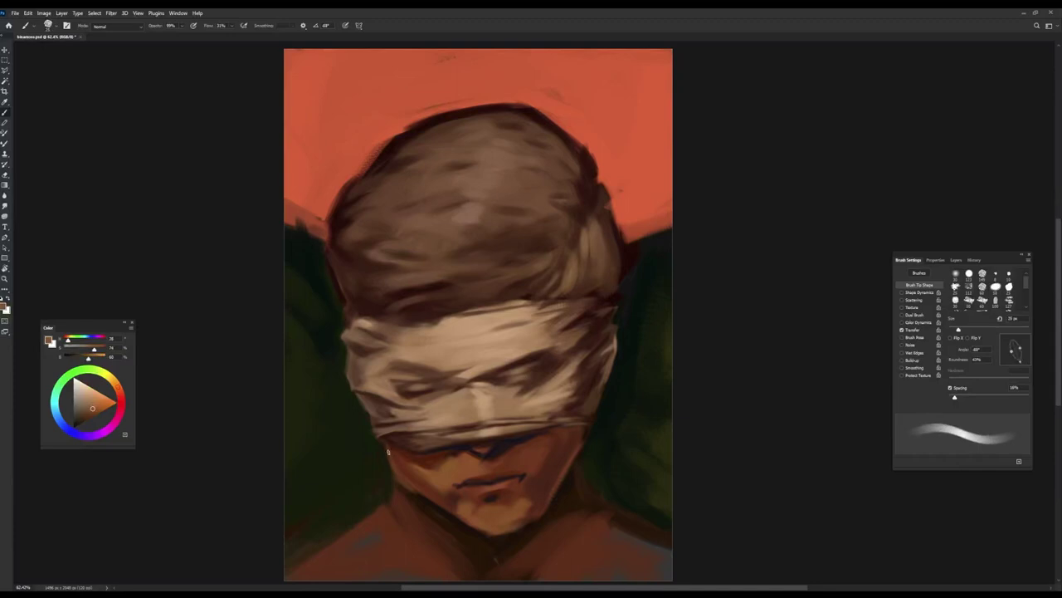
Step: Paint darker brown shading and warm skin strokes over the chin and cheek
left_click_drag(475, 531, 480, 534)
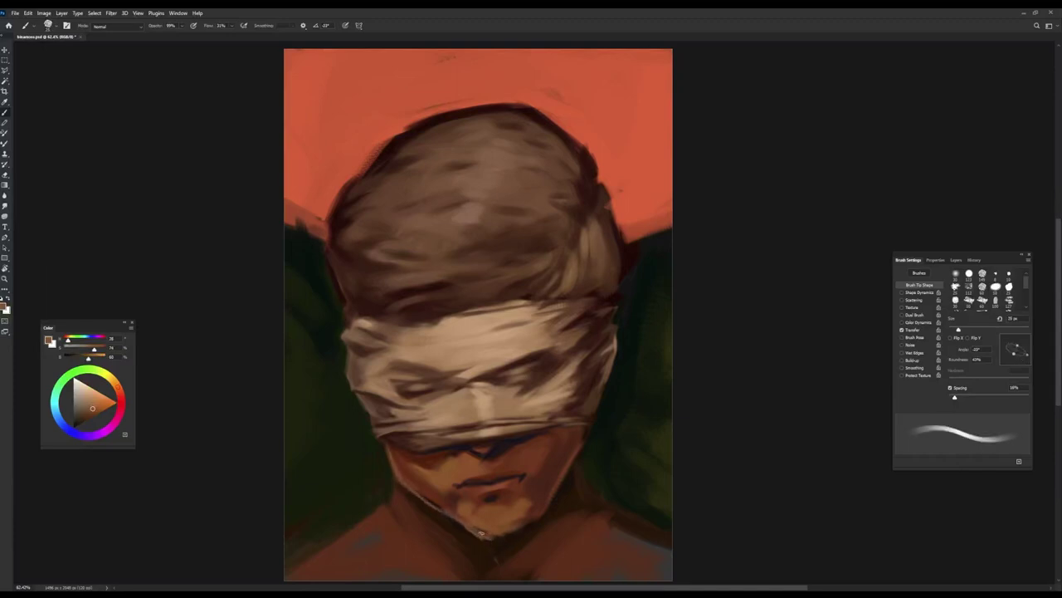
left_click_drag(583, 439, 498, 531)
left_click(491, 544, "alt")
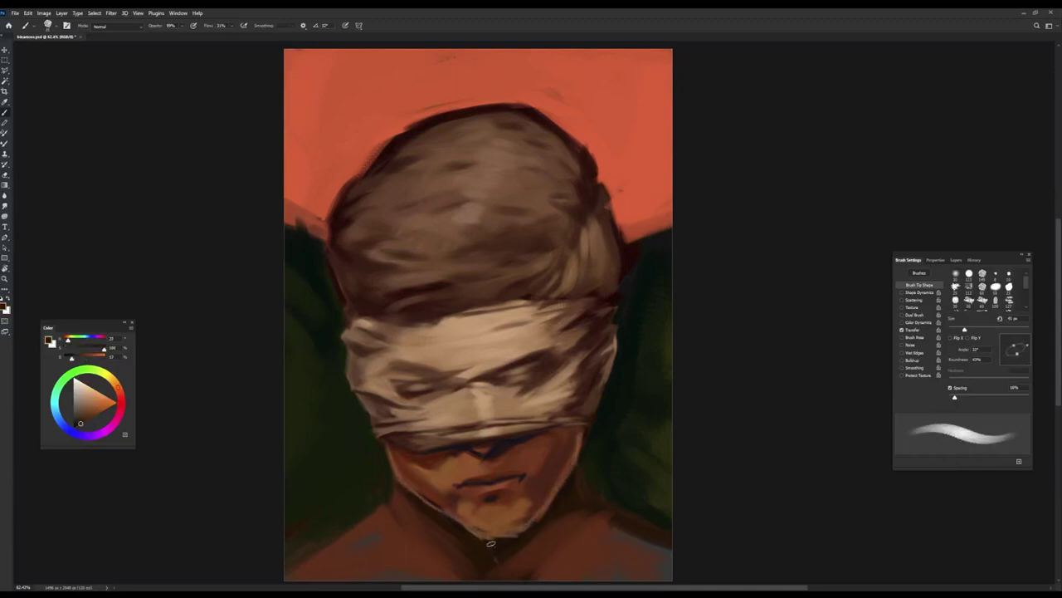
left_click(482, 532, "alt")
left_click_drag(422, 498, 440, 506)
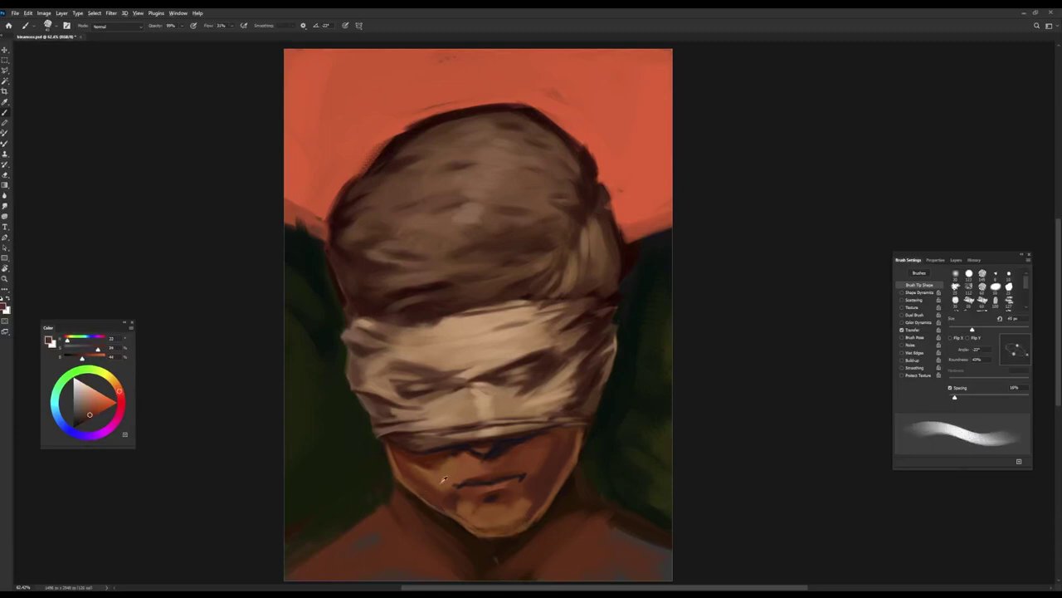
left_click(427, 490, "alt")
left_click_drag(419, 464, 444, 498)
left_click_drag(540, 481, 533, 453)
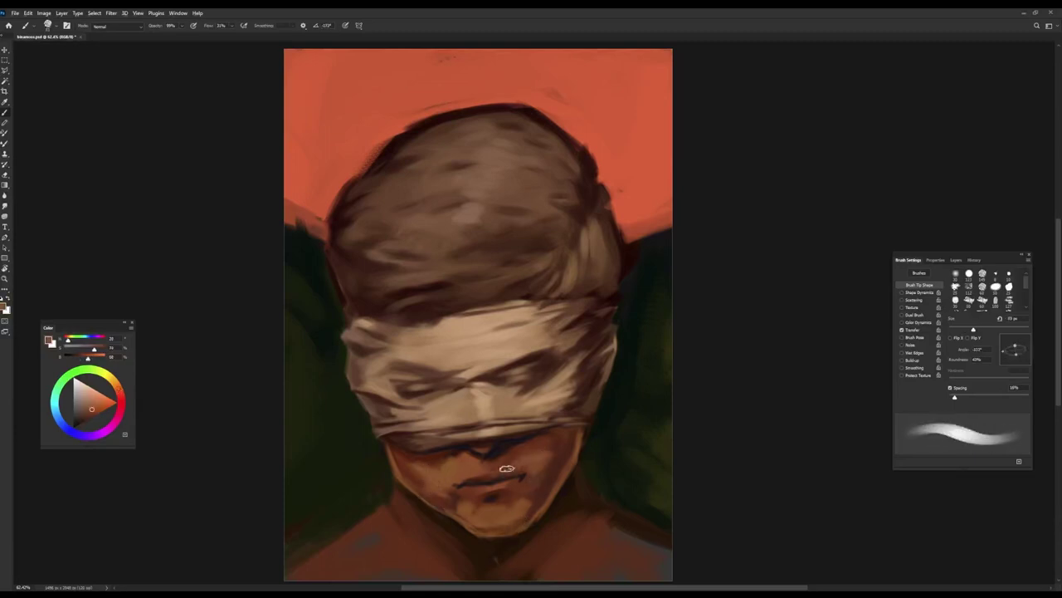
Step: Sample several skin tones from the nose, face and chin while resizing the brush
left_click(494, 456, "alt")
left_click(509, 446, "alt")
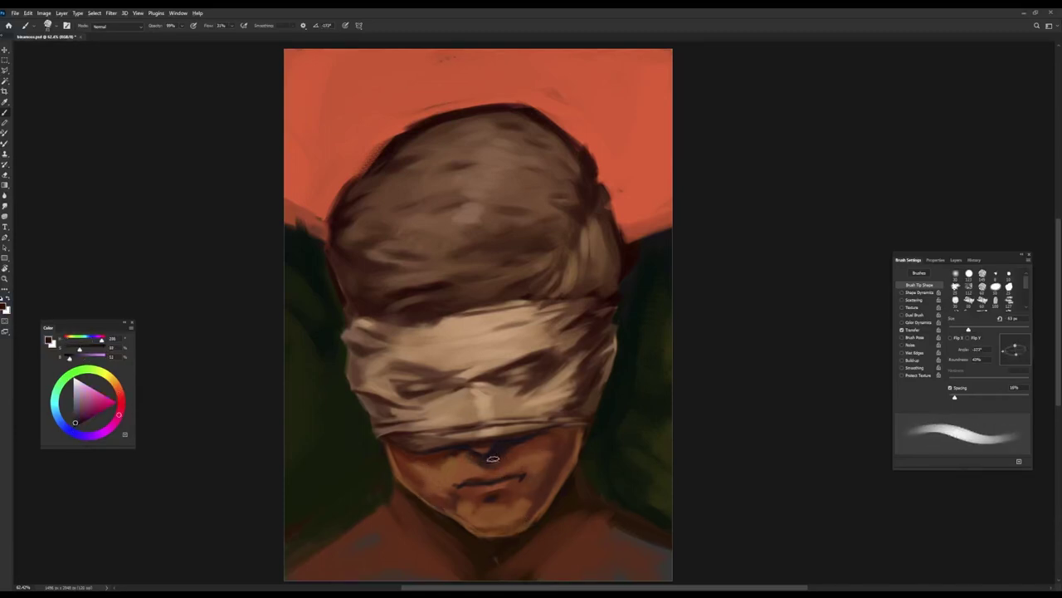
key("bracketleft")
key("bracketleft")
key("bracketleft")
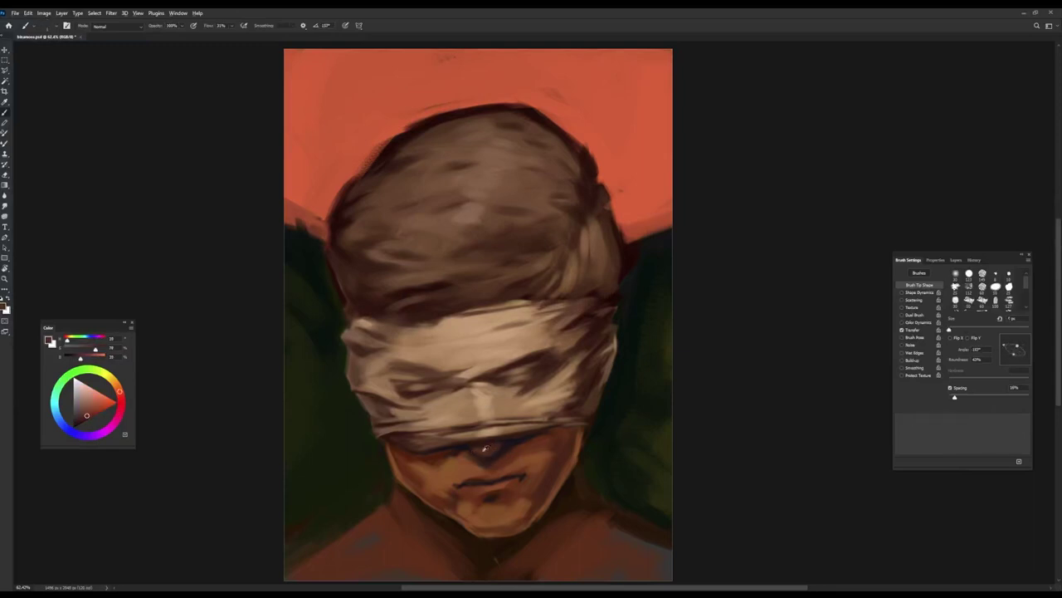
key("bracketright")
key("bracketright")
key("bracketright")
left_click(488, 450, "alt")
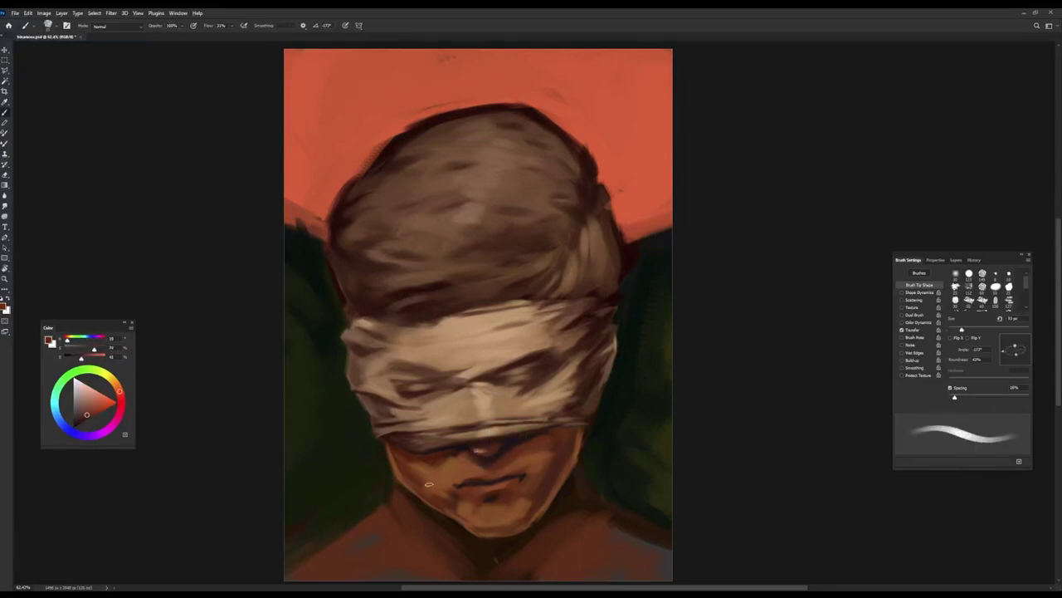
key("bracketright")
key("bracketright")
key("bracketright")
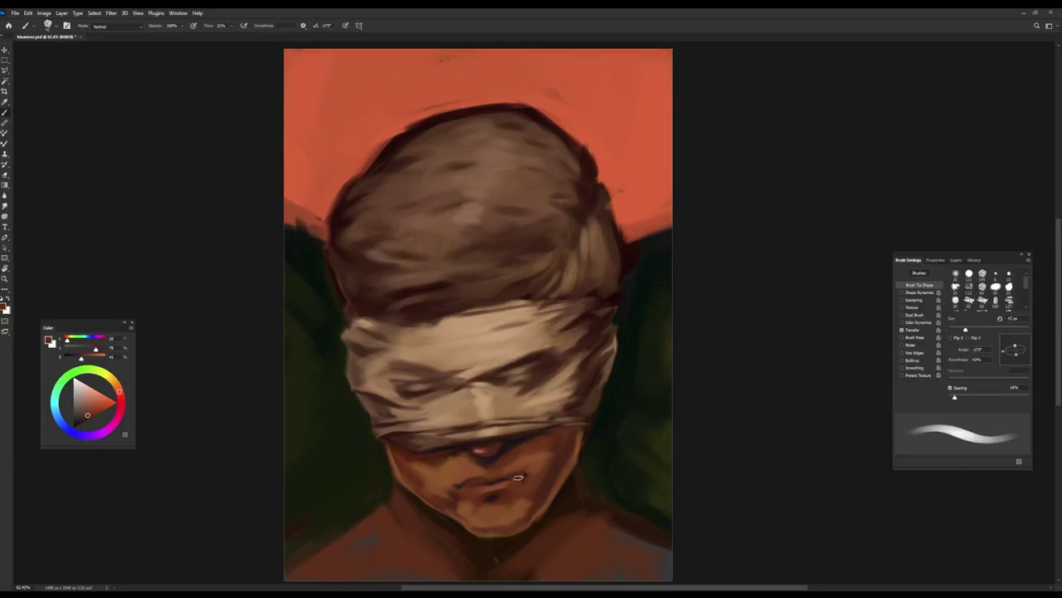
left_click(486, 498, "alt")
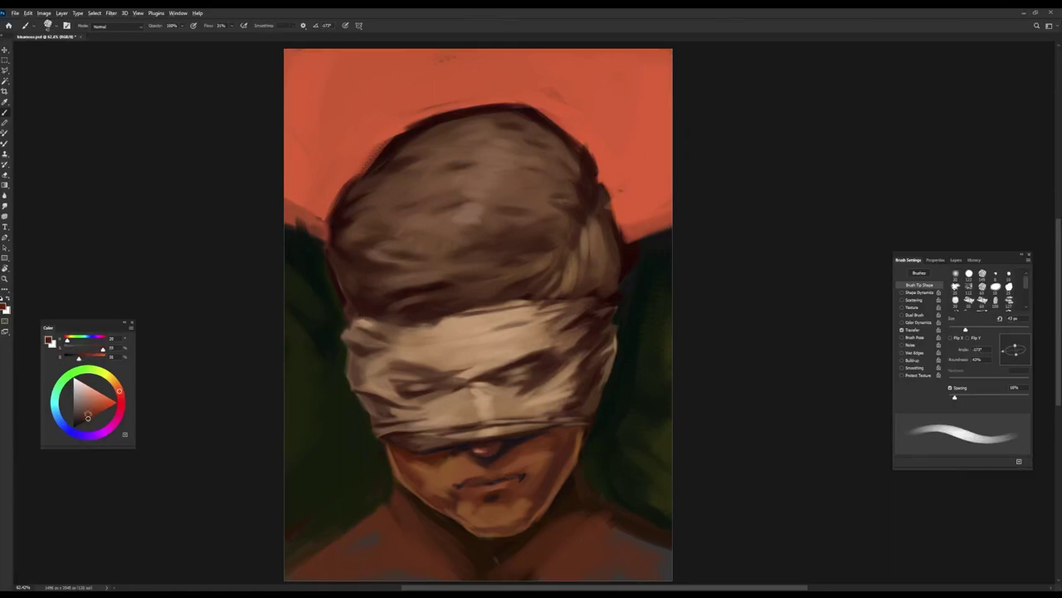
left_click(492, 518, "alt")
key("bracketright")
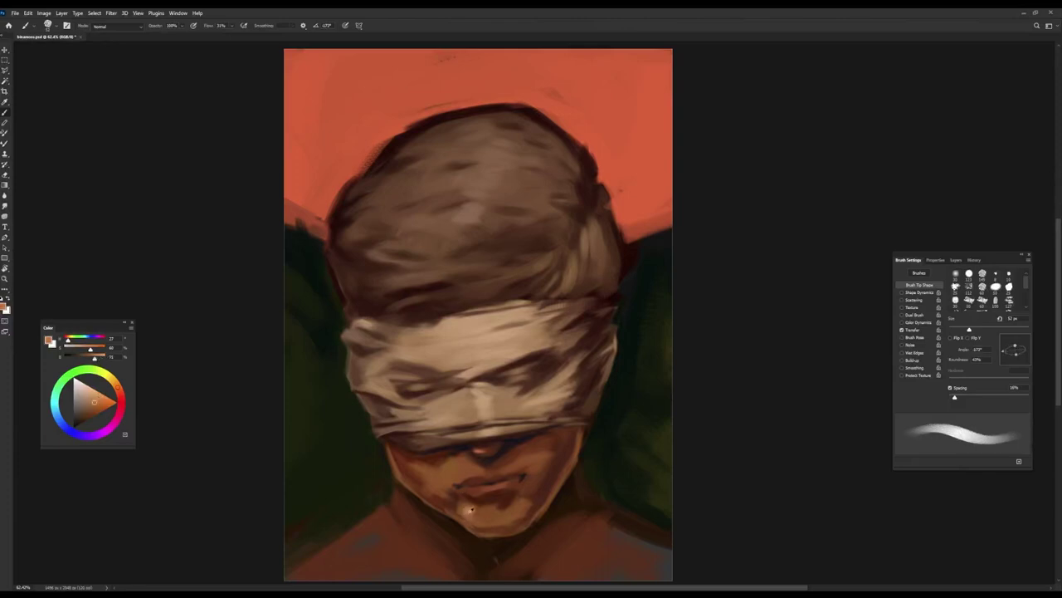
Step: Dab lighter tones along the lips with a finer brush and sample neck skin colours
key("bracketleft")
key("bracketleft")
left_click(481, 479, "alt")
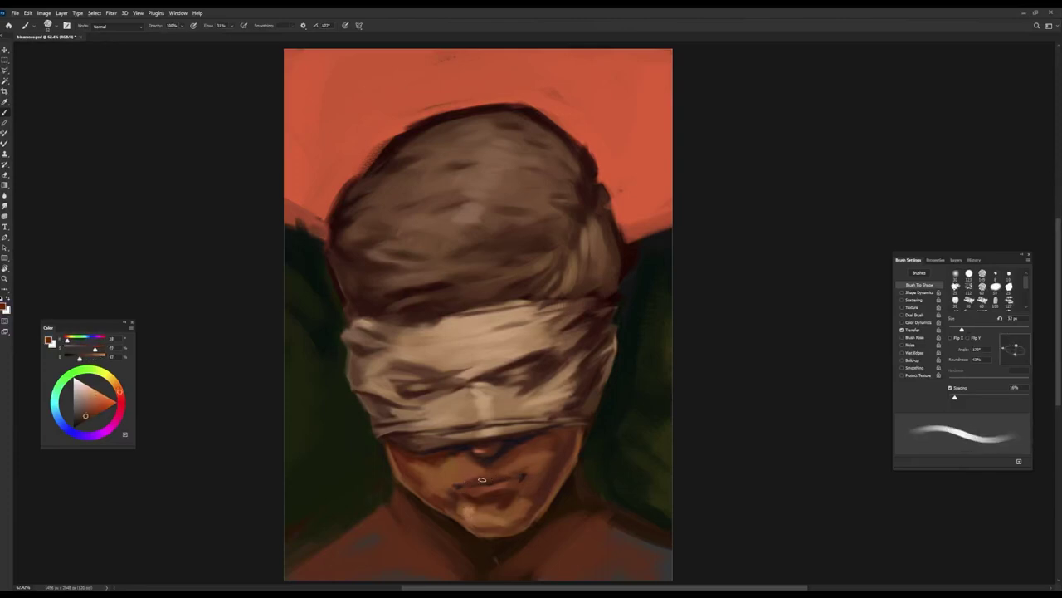
key("bracketright")
left_click(515, 473, "alt")
left_click(440, 482, "alt")
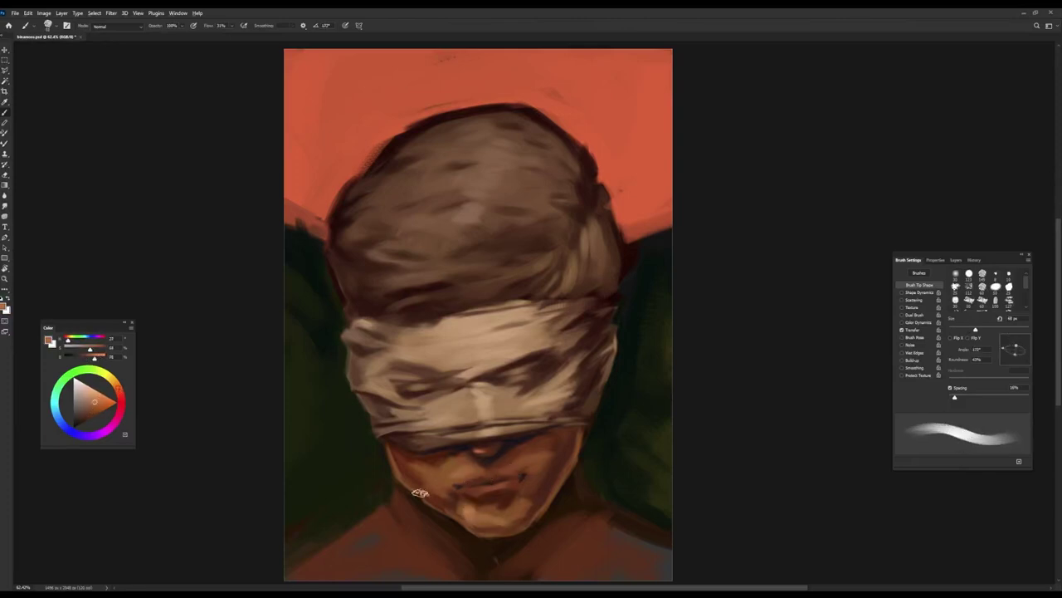
left_click(442, 482, "alt")
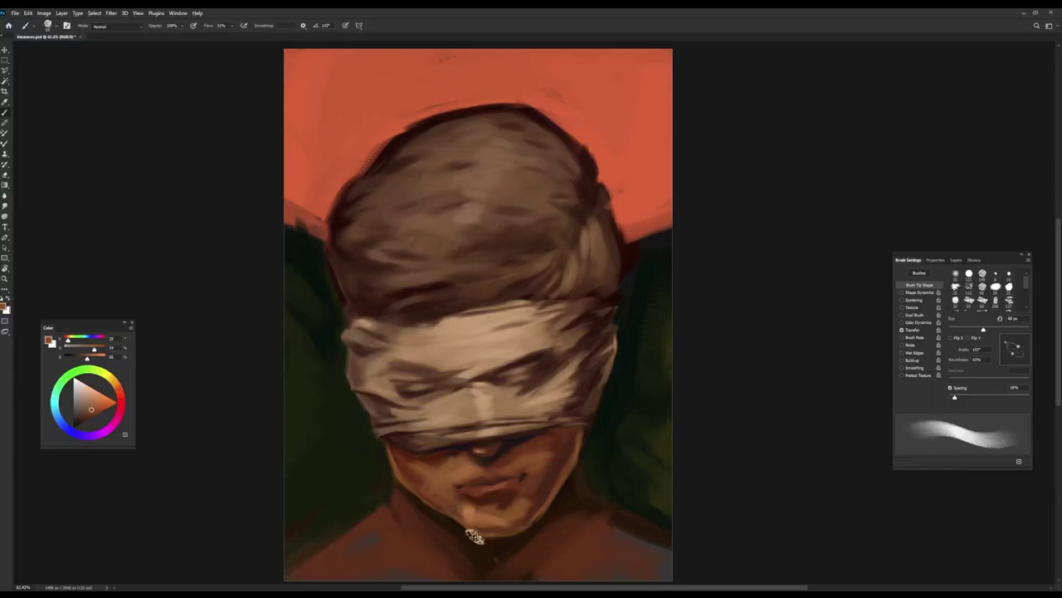
key("bracketleft")
key("bracketleft")
key("bracketleft")
left_click(515, 470, "alt")
left_click(475, 479, "alt")
key("bracketleft")
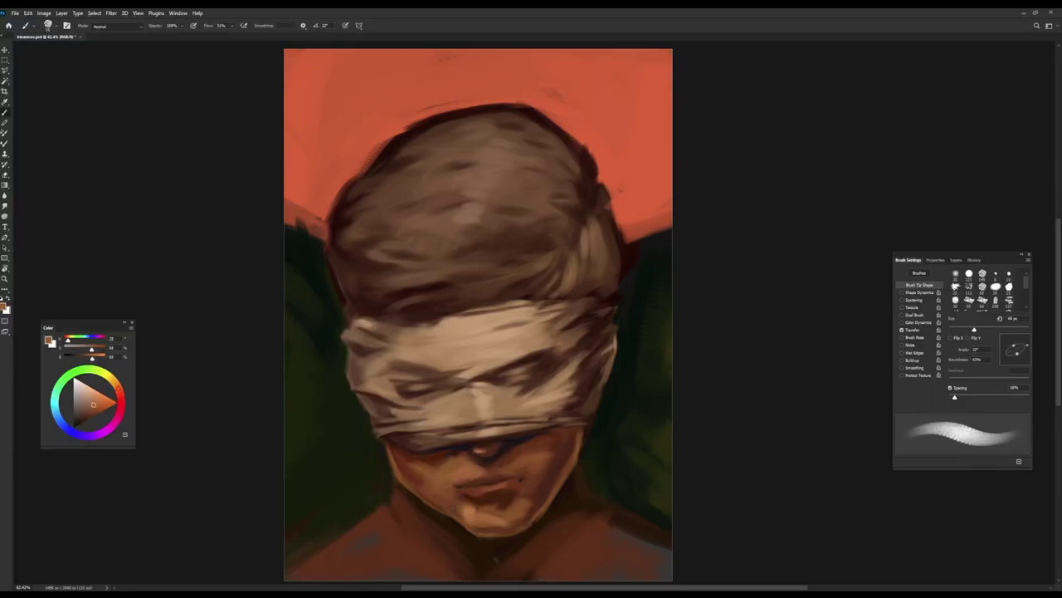
Step: Lighten the chin and lip area with a light sampled skin tone
left_click(501, 446, "alt")
key("bracketleft")
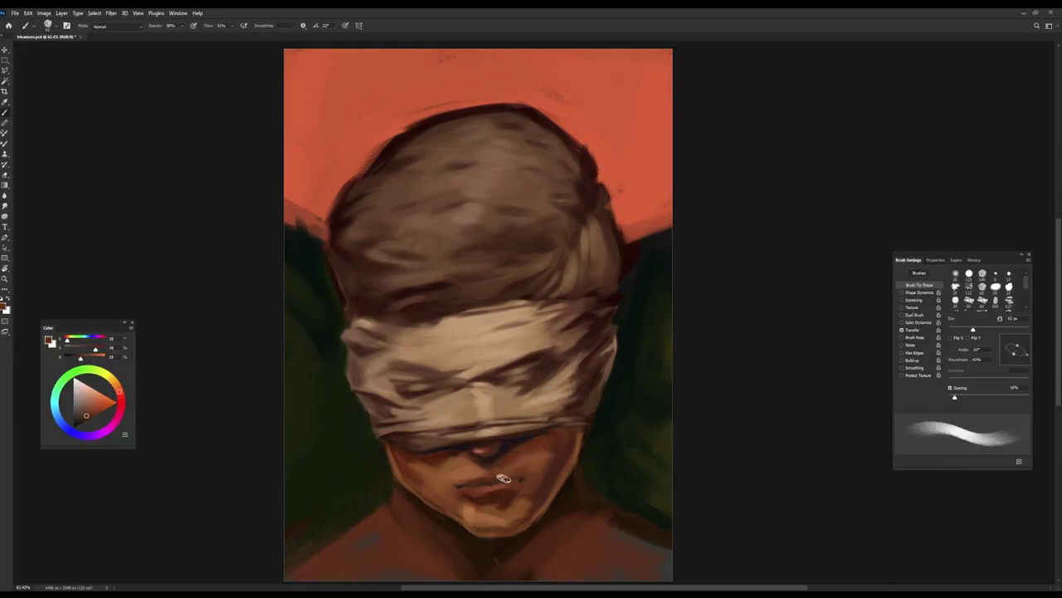
key("bracketleft")
key("bracketright")
left_click(490, 491, "alt")
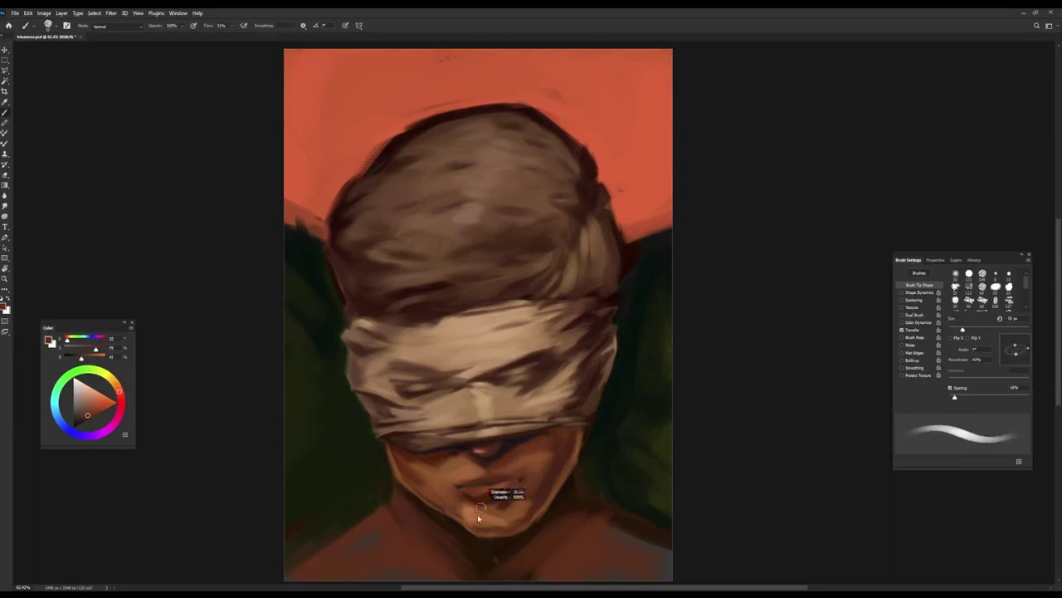
key("bracketleft")
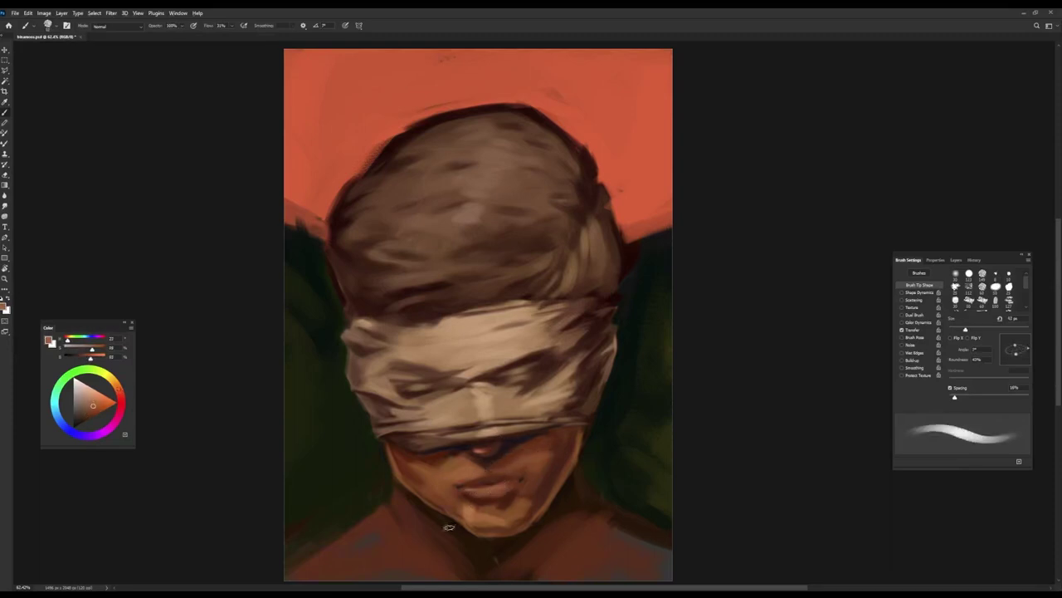
left_click(456, 526, "alt")
left_click_drag(480, 503, 500, 525)
key("bracketright")
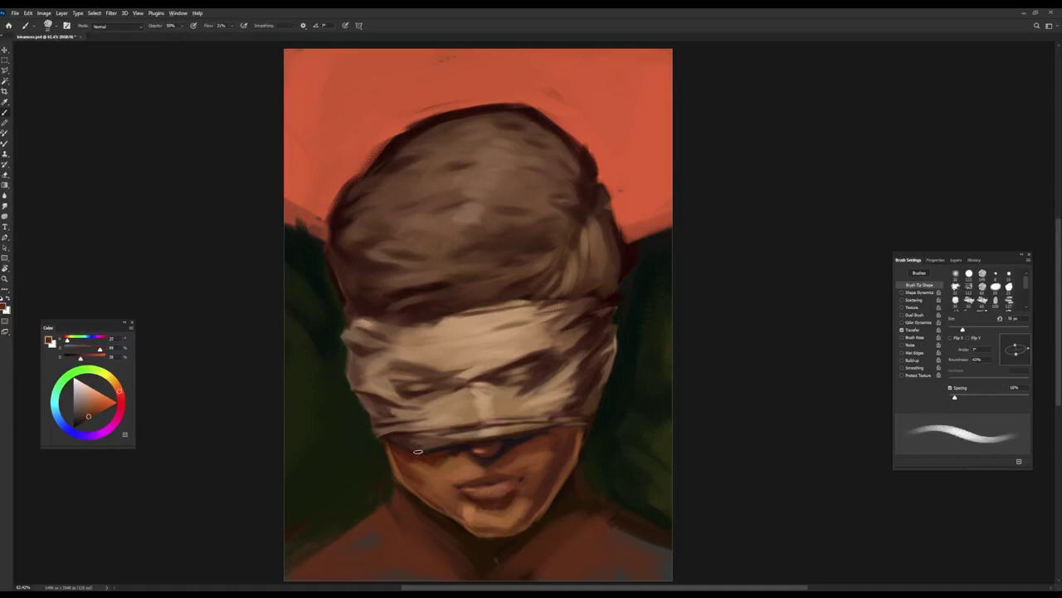
Step: Set brush opacity to 100% and sample colour just below the blindfold
key("shift+Right")
key("shift+Right")
left_click(437, 493, "alt")
key("shift+Right")
key("shift+Right")
key("shift+Right")
left_click(535, 429, "alt")
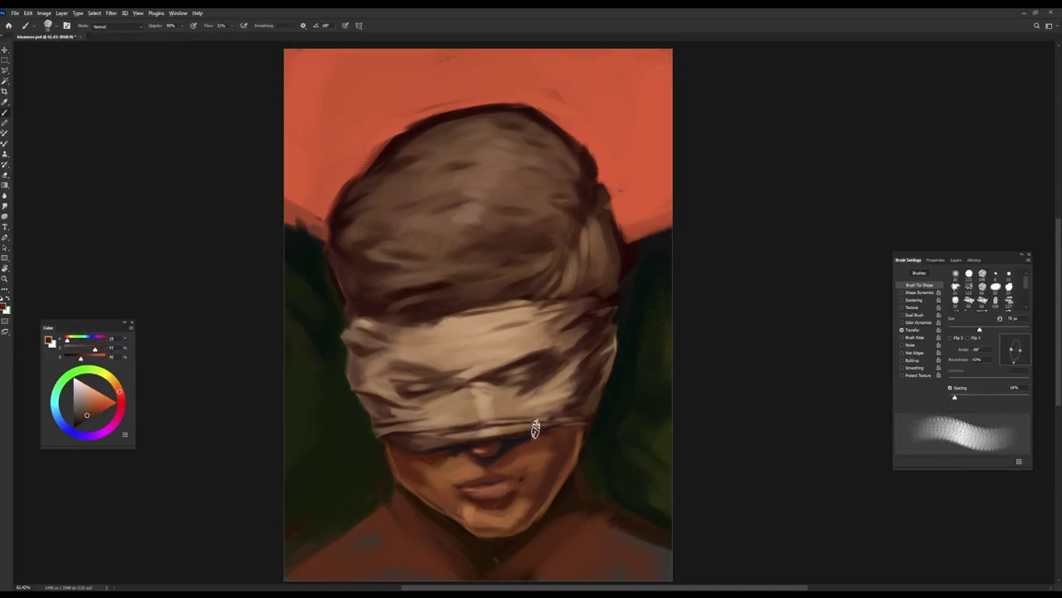
key("bracketleft")
key("bracketleft")
key("bracketleft")
key("0")
Step: Sample dark and reddish-brown tones from the face and blindfold, adjusting brush size and angle
left_click(537, 436, "alt")
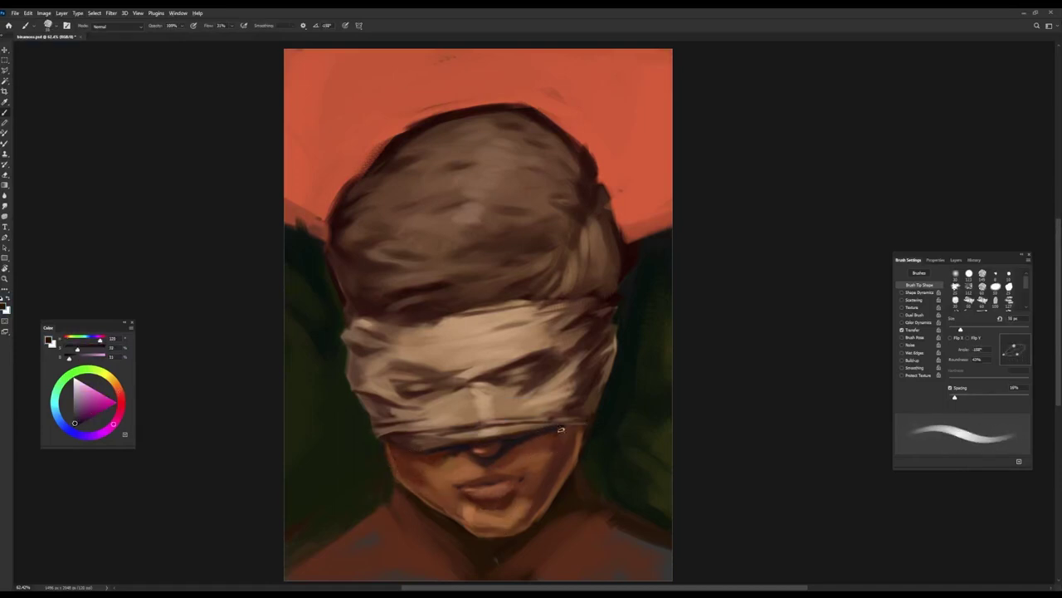
left_click(547, 442, "alt")
left_click(573, 420, "alt")
key("bracketright")
key("bracketright")
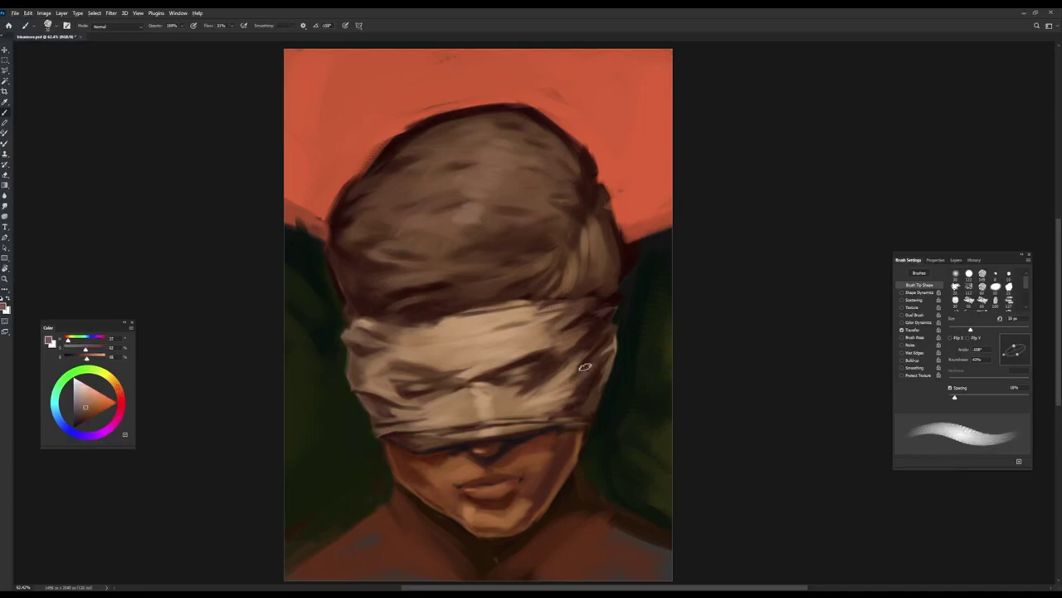
key("shift+Right")
key("shift+Right")
key("shift+Right")
left_click(438, 478, "alt")
key("bracketleft")
key("bracketleft")
key("bracketleft")
Step: Sample near-black shadow and reddish-brown skin tones from beside the nose and cheek
key("shift+Left")
left_click(542, 449, "alt")
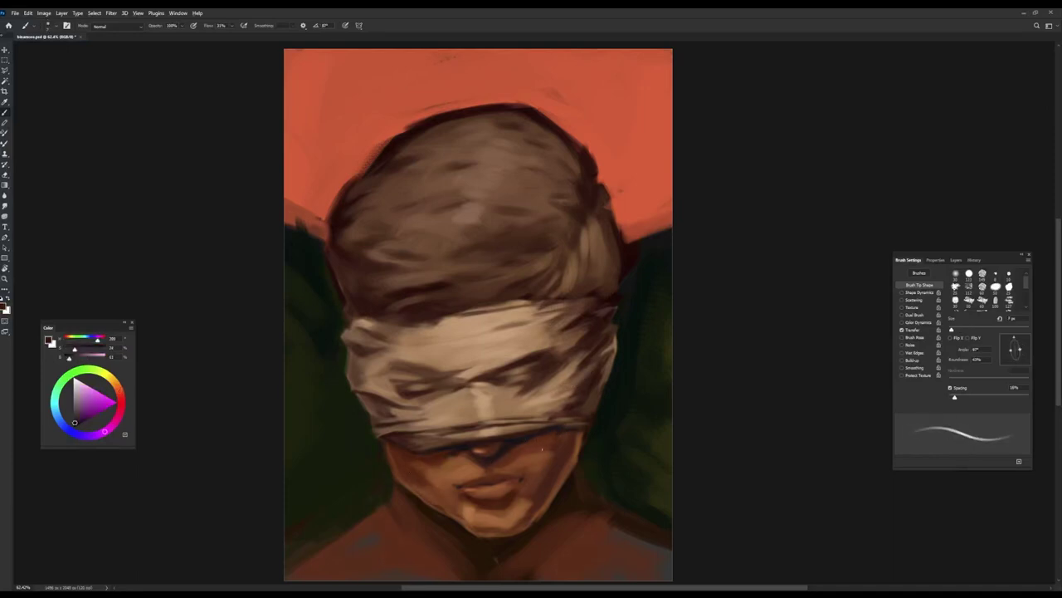
key("bracketright")
key("bracketright")
key("bracketright")
left_click(492, 478, "alt")
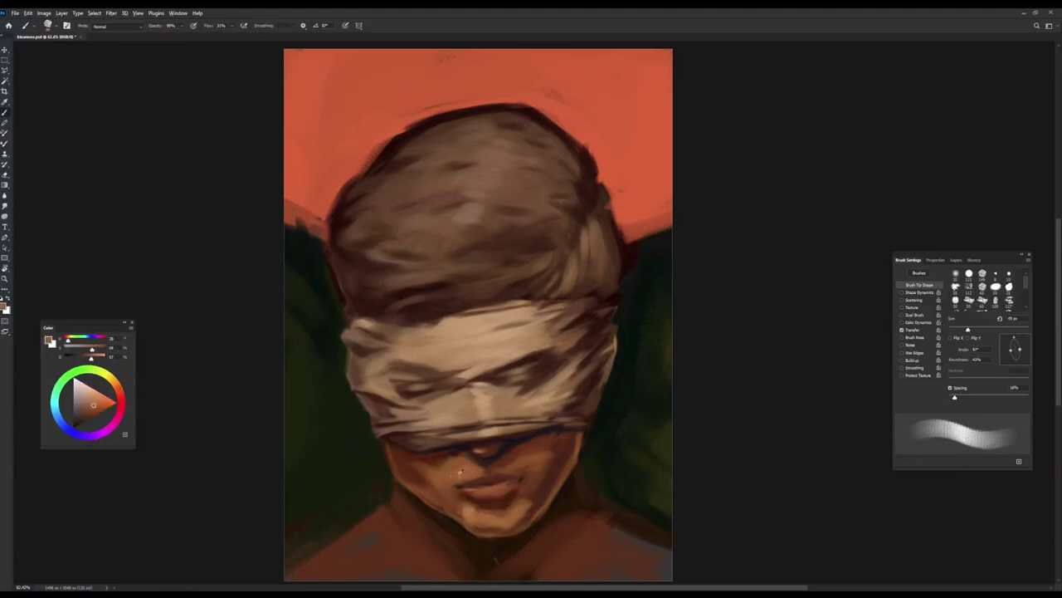
key("shift+Right")
key("shift+Right")
left_click(428, 490, "alt")
left_click(548, 467, "alt")
key("bracketleft")
key("shift+Right")
key("shift+Right")
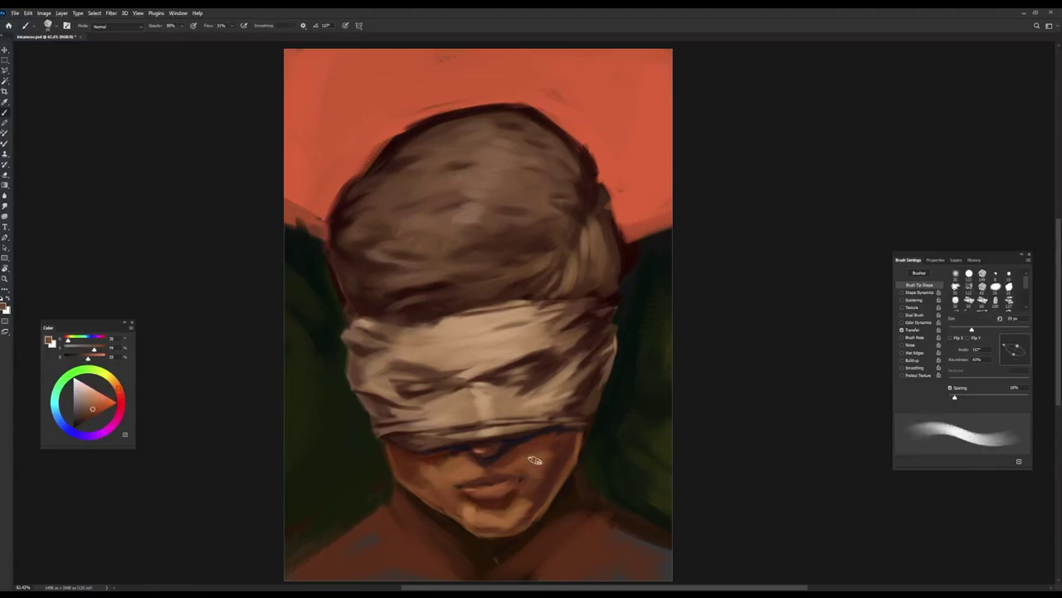
Step: Try light beige strokes over the left green background, then undo them
key("shift+Right")
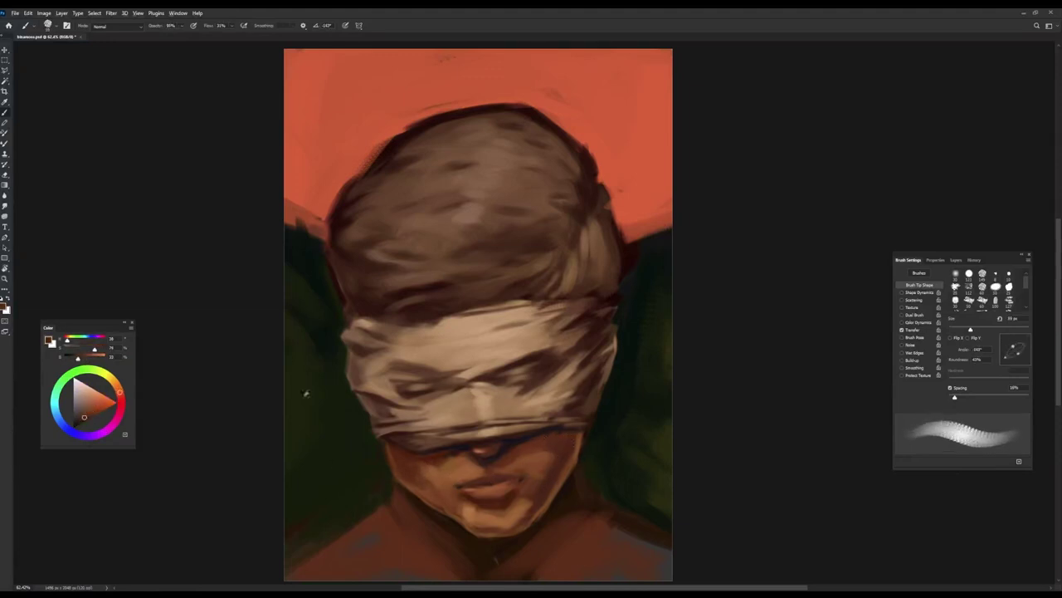
left_click(308, 387, "alt")
key("shift+Right")
left_click(299, 294, "alt")
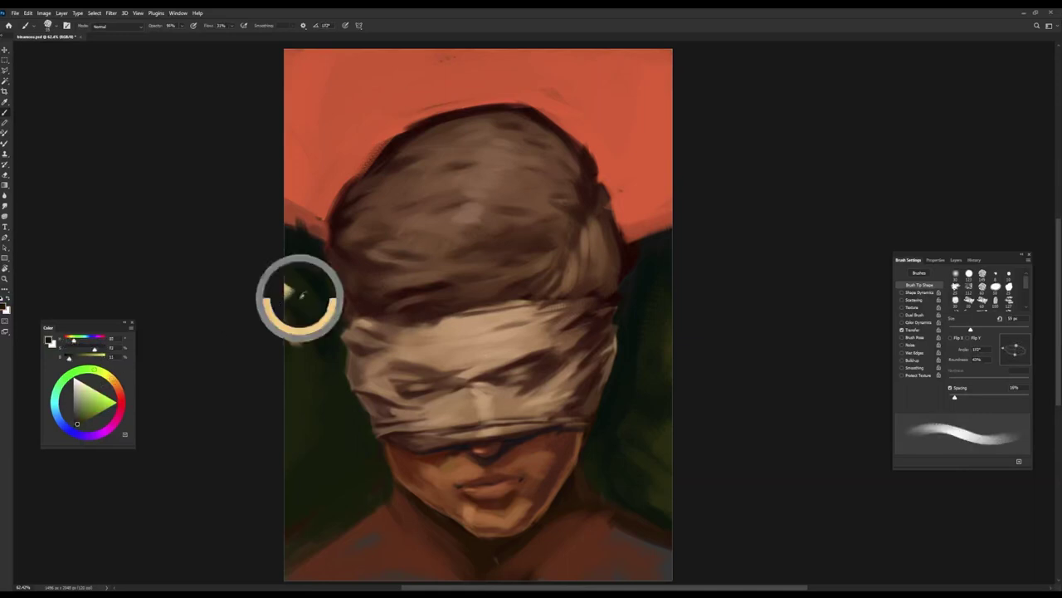
left_click_drag(314, 330, 296, 311)
left_click_drag(287, 354, 314, 303)
key("ctrl+z")
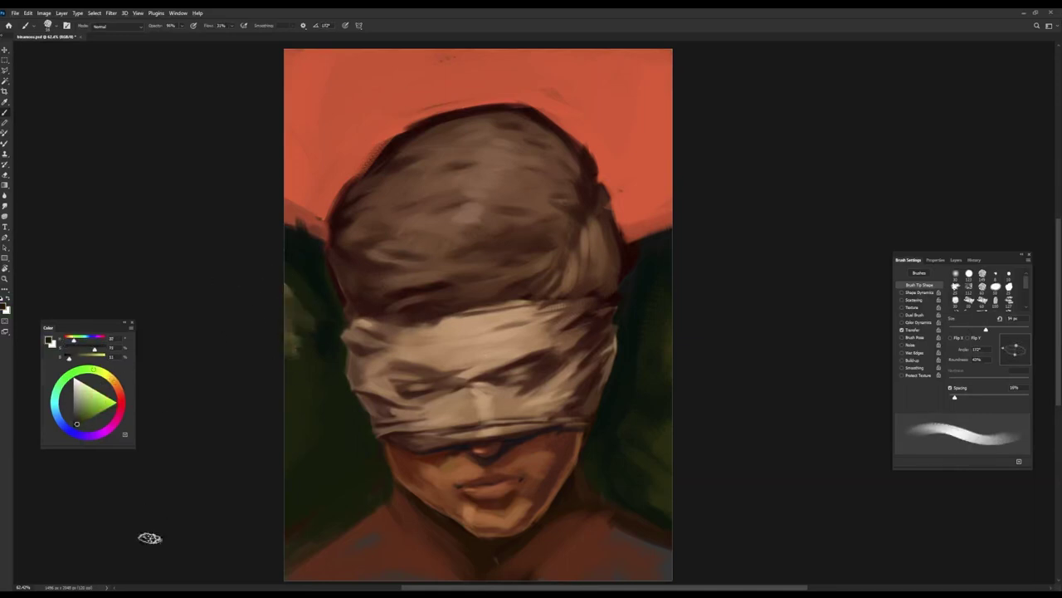
Step: Reduce the brush to 48 px, rotate its tip and sample dark green from the right background
key("shift+Right")
left_click_drag(393, 495, 377, 499)
key("shift+Right")
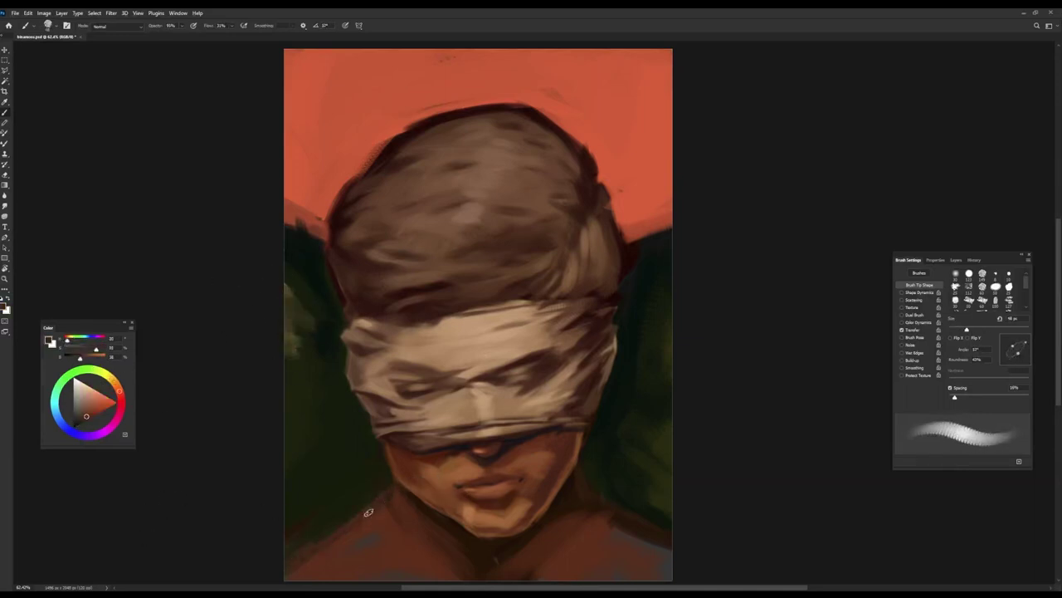
key("shift+Right")
key("shift+Right")
key("shift+Right")
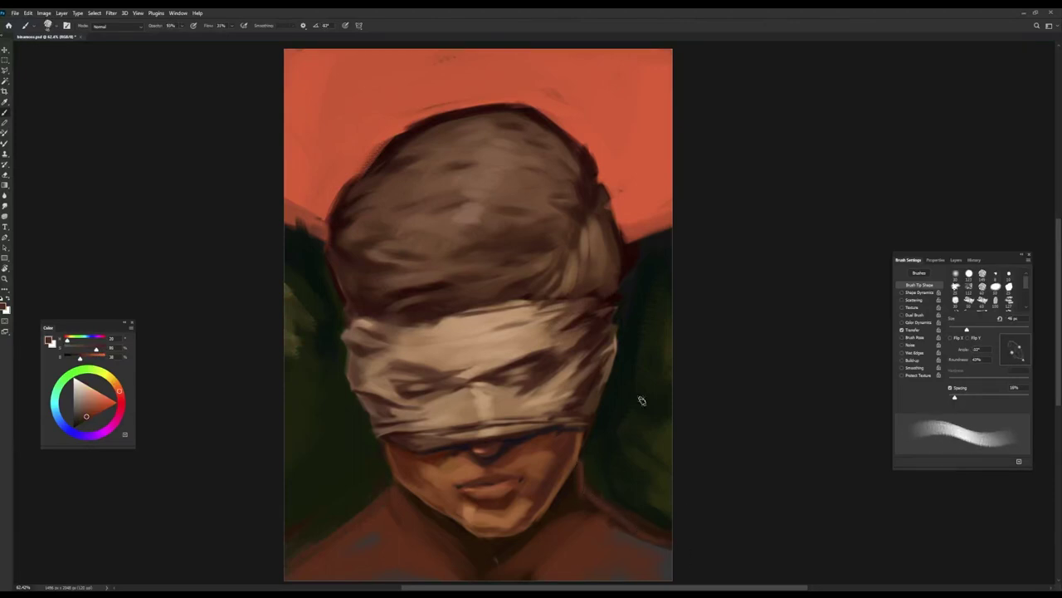
key("shift+Right")
left_click(641, 396, "alt")
Step: Sample reddish and lighter skin tones from the neck, face, chin and lips
key("shift+Right")
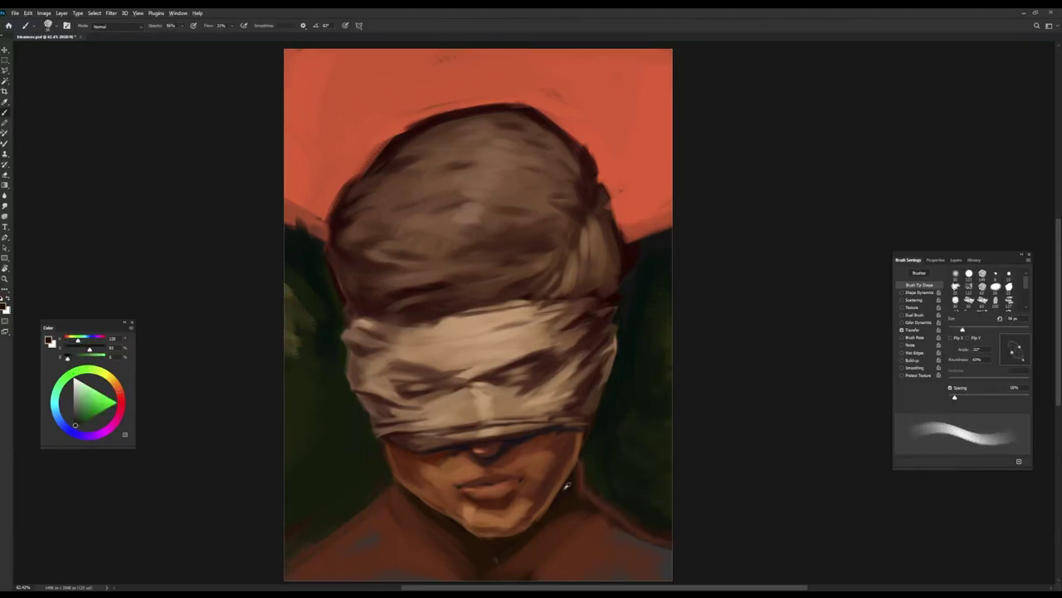
left_click(557, 483, "alt")
key("shift+Right")
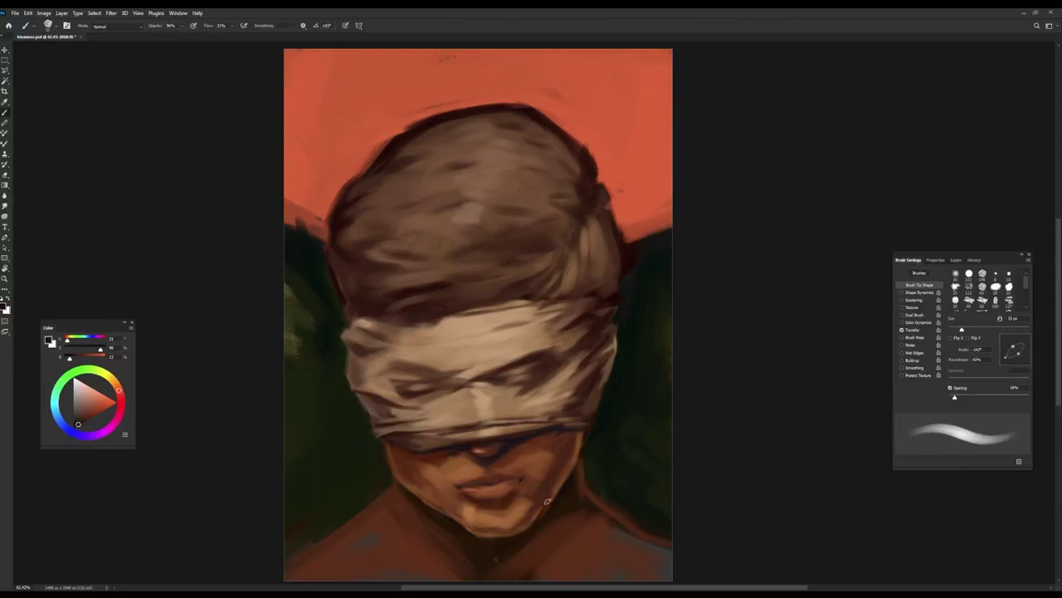
left_click(546, 496, "alt")
left_click(541, 448, "alt")
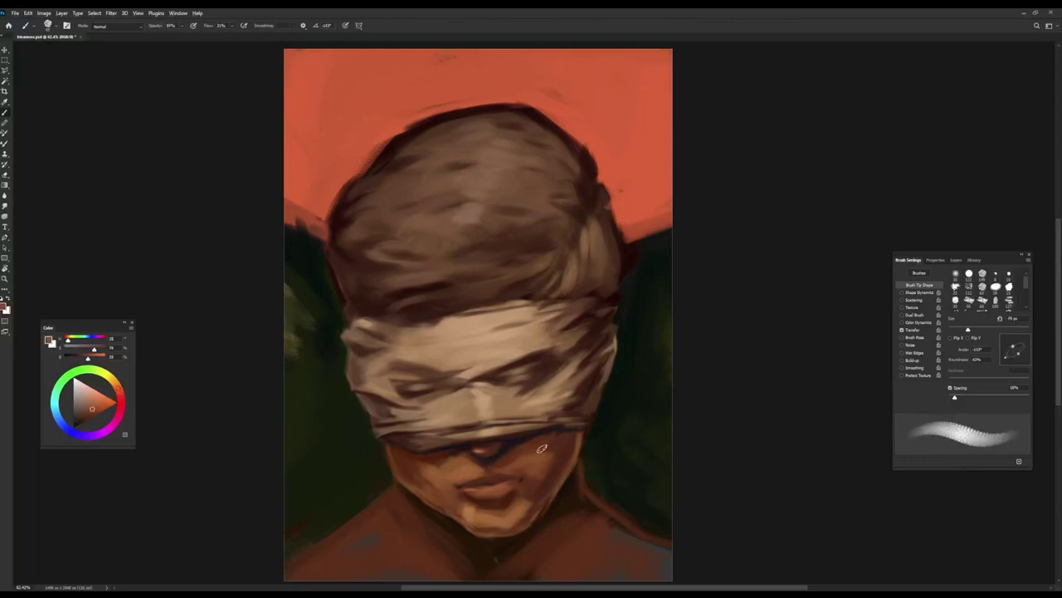
left_click(451, 498, "alt")
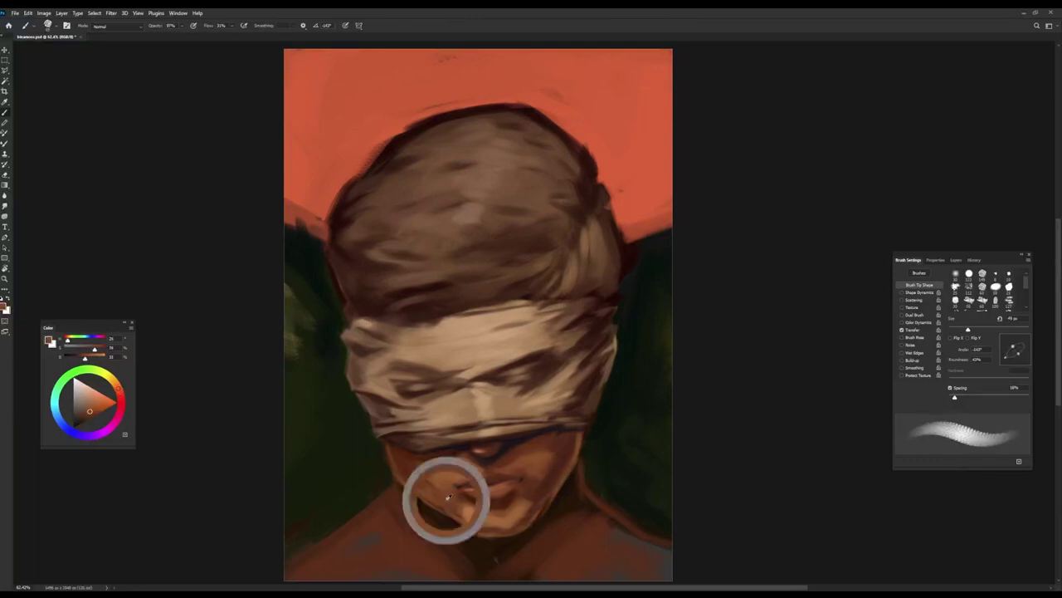
key("shift+Right")
left_click(473, 544, "alt")
Step: Sample darker neck tones and a warm tone near the chin
key("shift+Right")
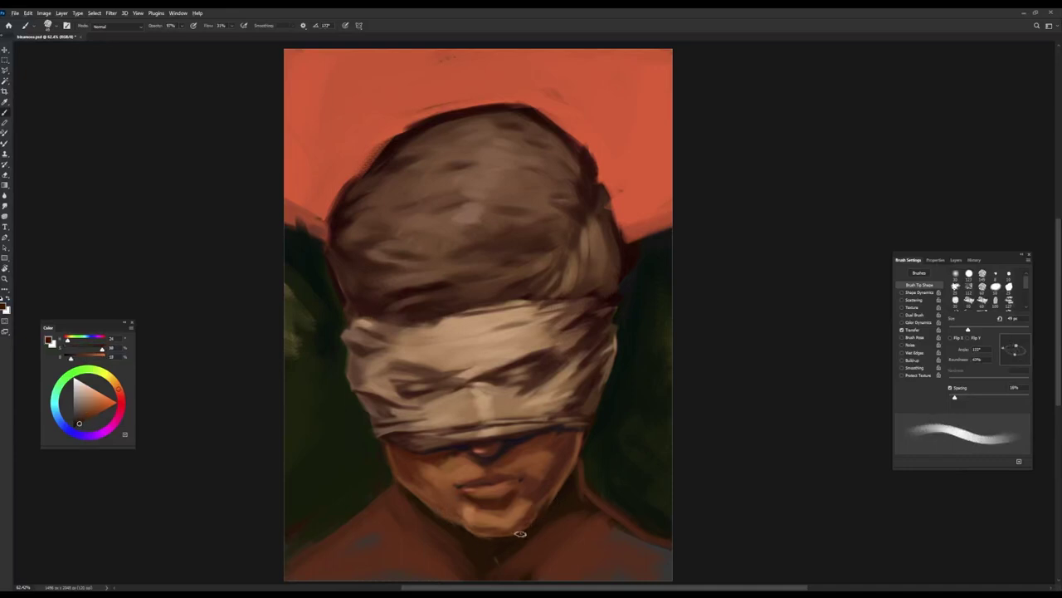
key("shift+Right")
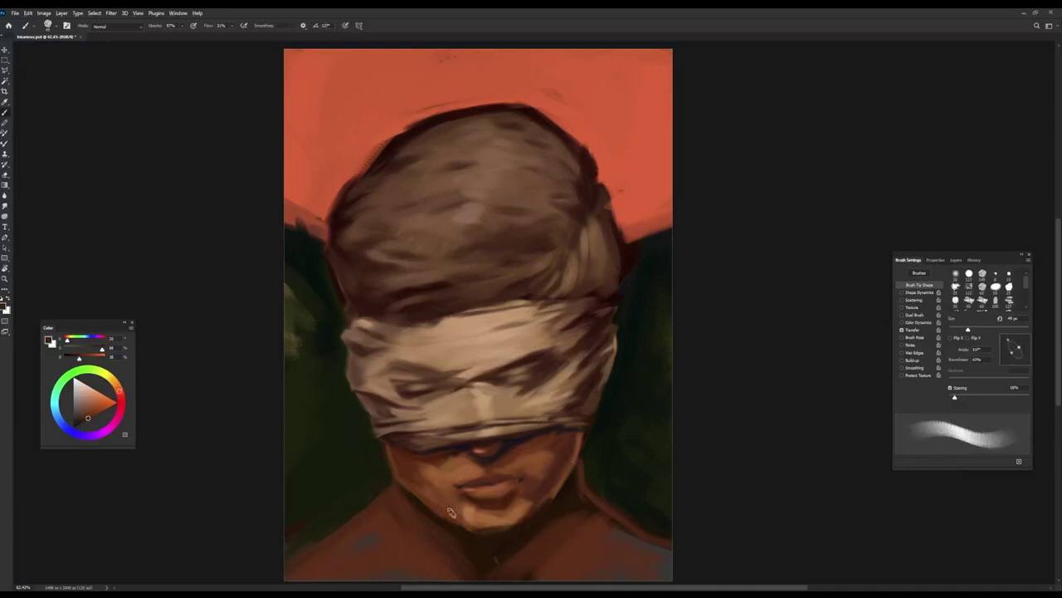
left_click(515, 535, "alt")
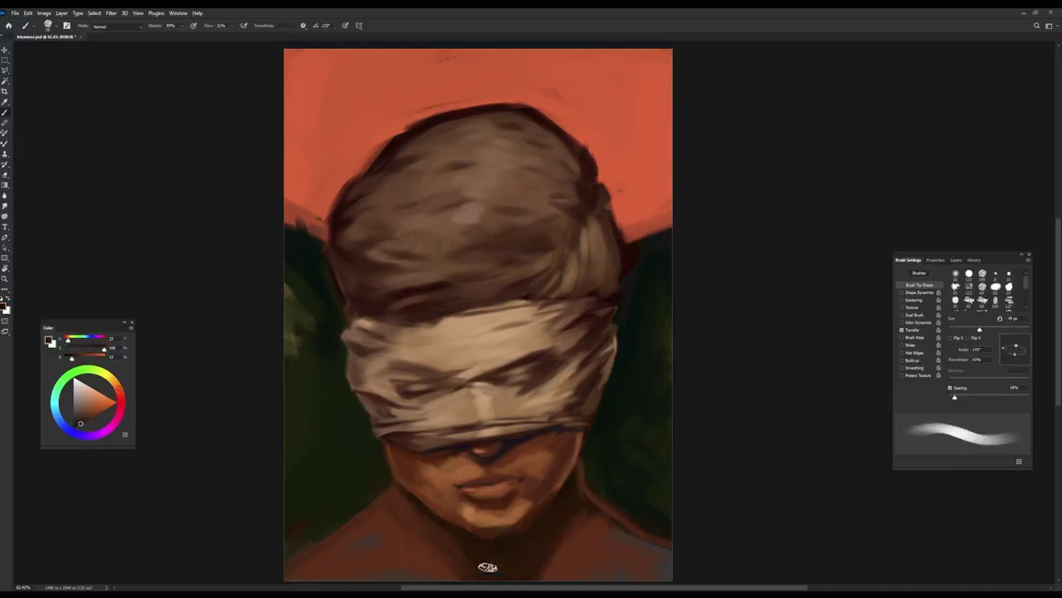
key("shift+Right")
left_click(353, 557, "alt")
key("shift+Right")
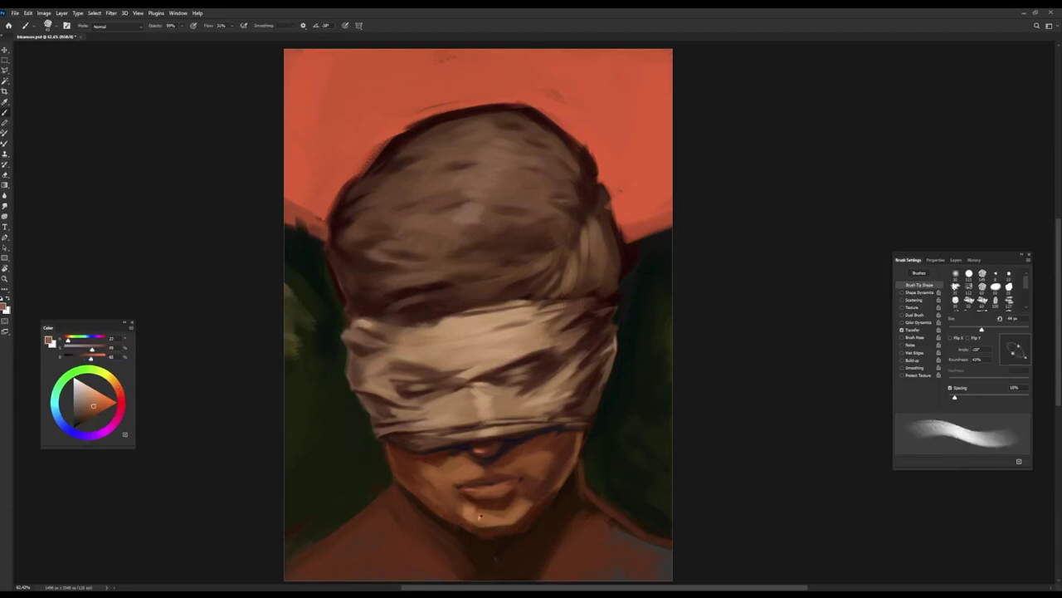
Step: Paint dark shadow strokes on the lower-right neck and shoulder
scroll(307, 561, "left", 10)
scroll(313, 563, "right", 10)
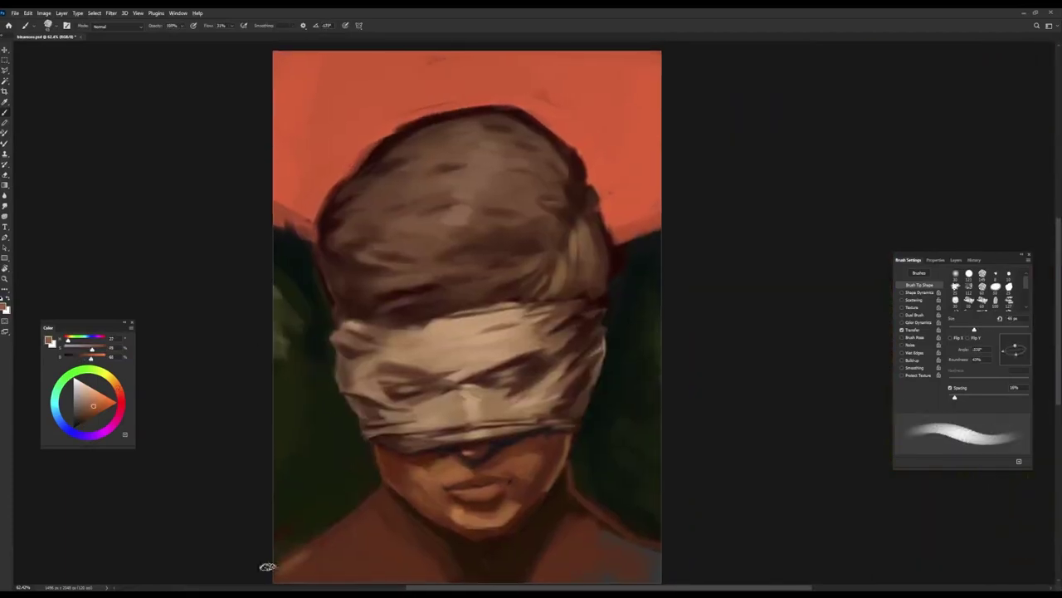
left_click(327, 541, "alt")
key("shift+Right")
left_click(574, 511, "alt")
mouse_move(575, 513)
left_mouse_down()
mouse_move(647, 548)
mouse_move(556, 581)
left_mouse_up()
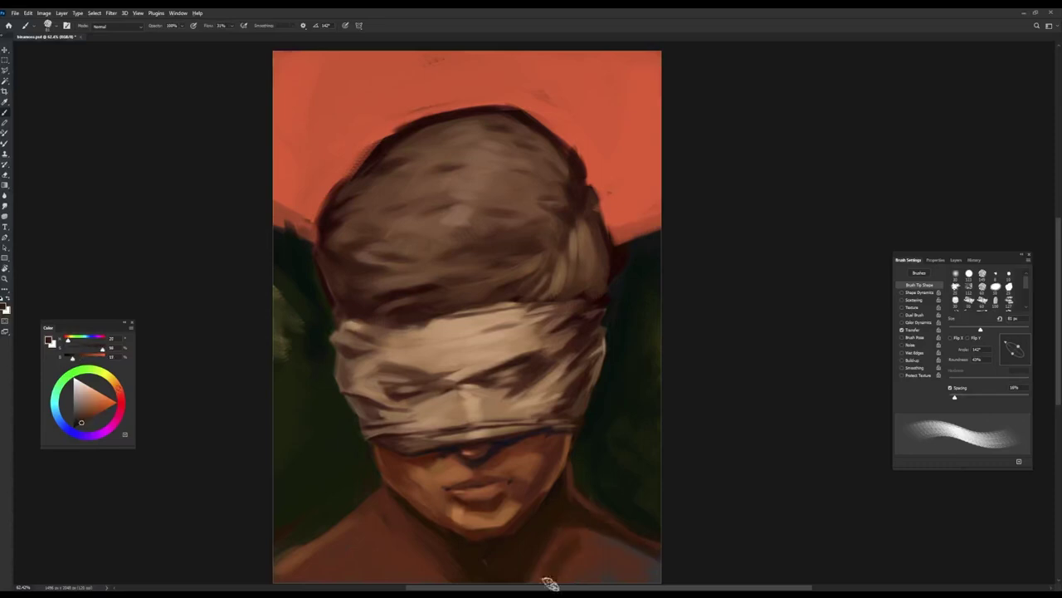
left_click_drag(581, 548, 561, 542)
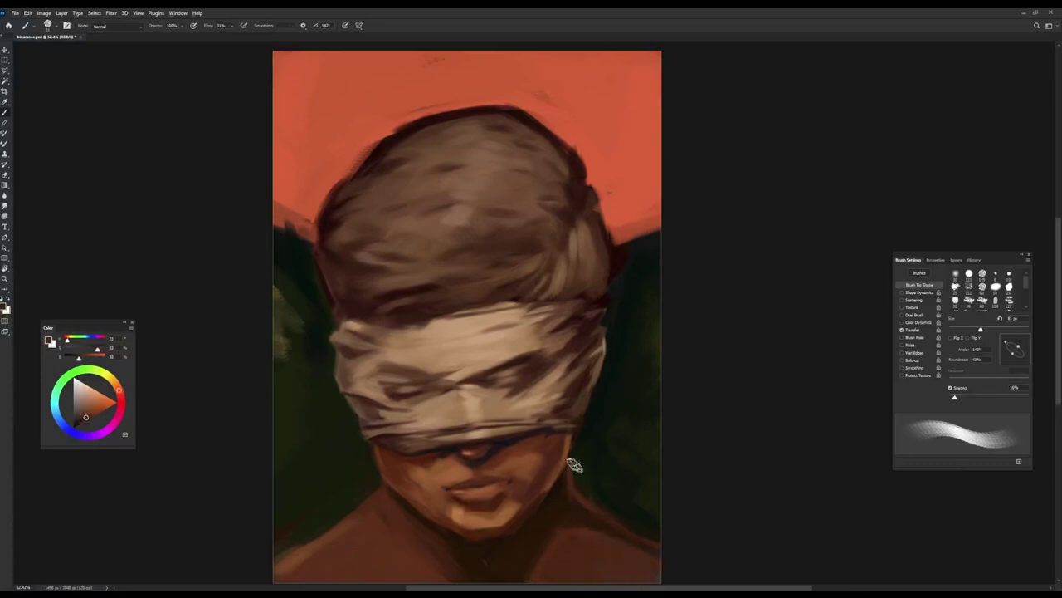
Step: Sample dark neck, dark green, orange-brown, salmon and hair-brown tones from the painting
left_click(538, 560, "alt")
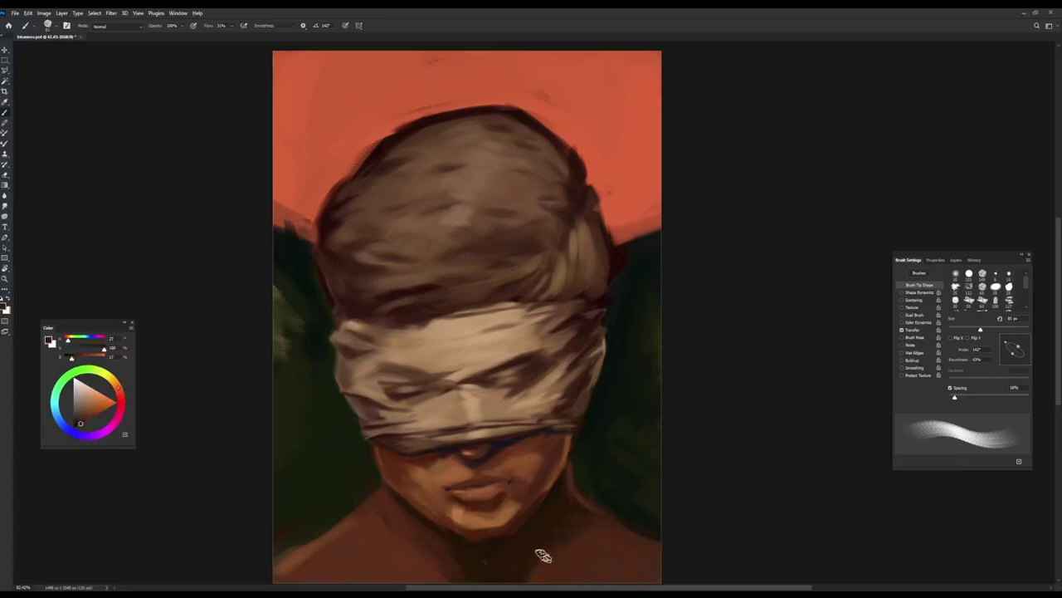
left_click(294, 519, "alt")
left_click(440, 544, "alt")
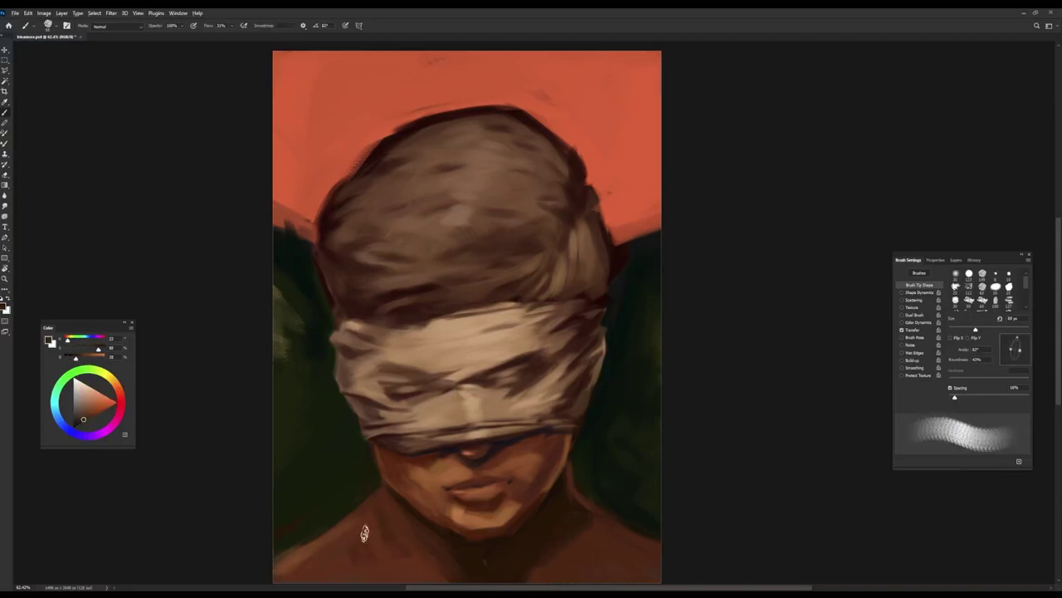
left_click(299, 197, "alt")
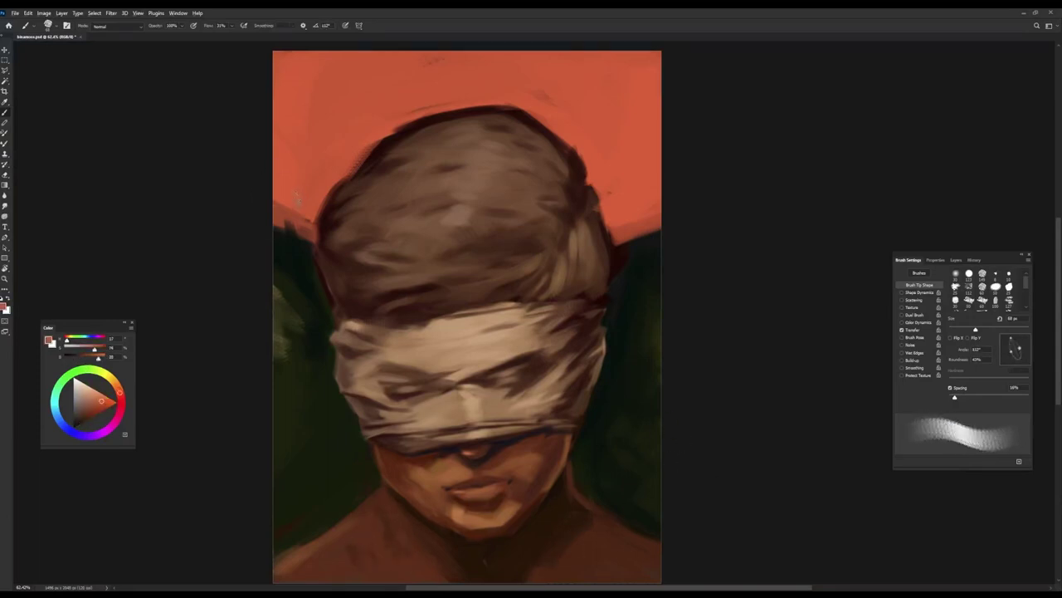
left_click(284, 322, "alt")
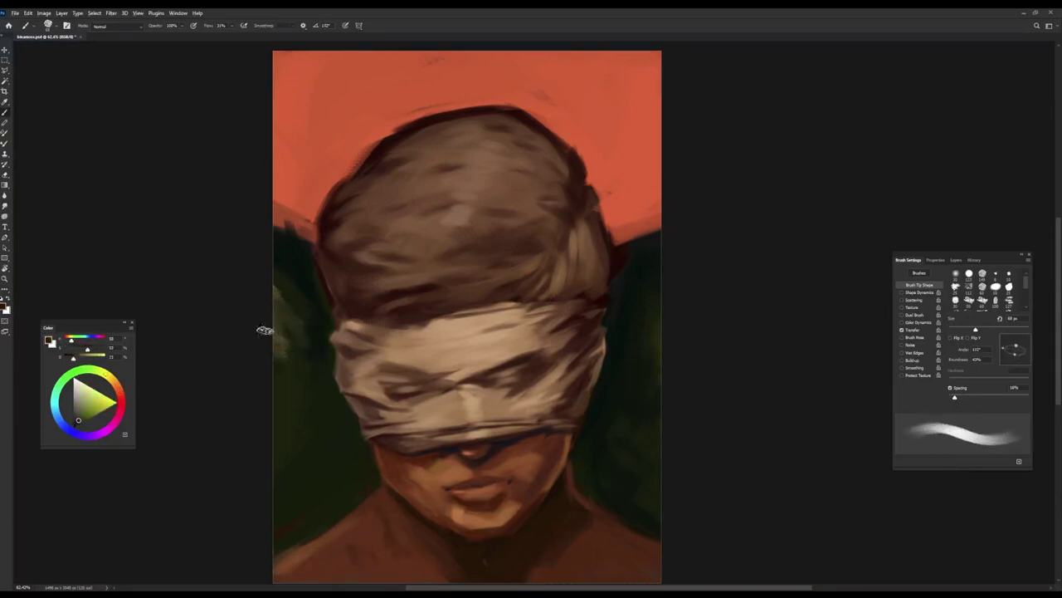
left_click(618, 305, "alt")
left_click(606, 265, "alt")
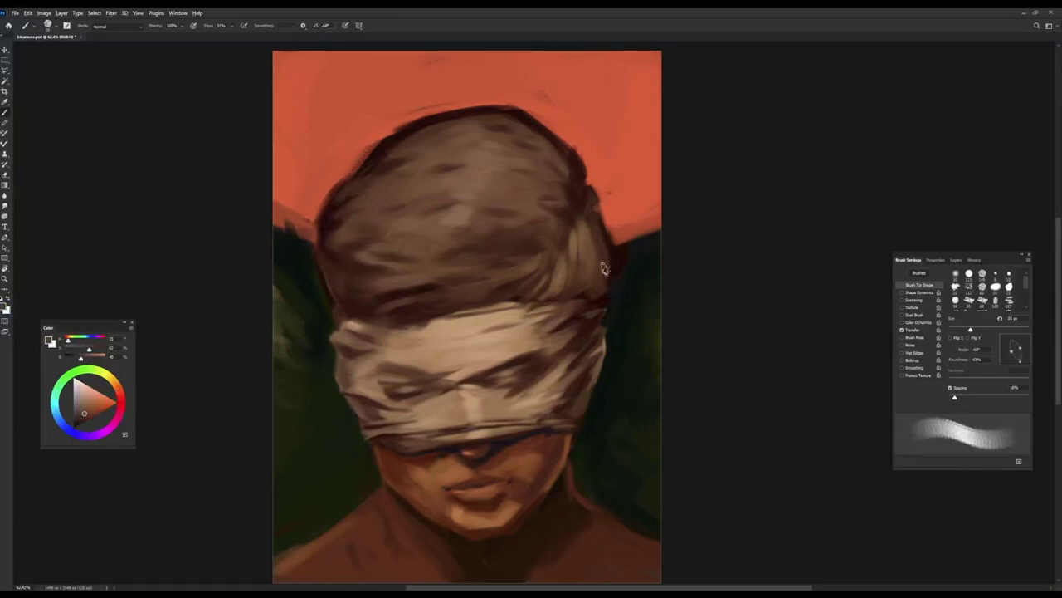
Step: Choose a light orange colour for the background light streaks
left_click(268, 221, "alt")
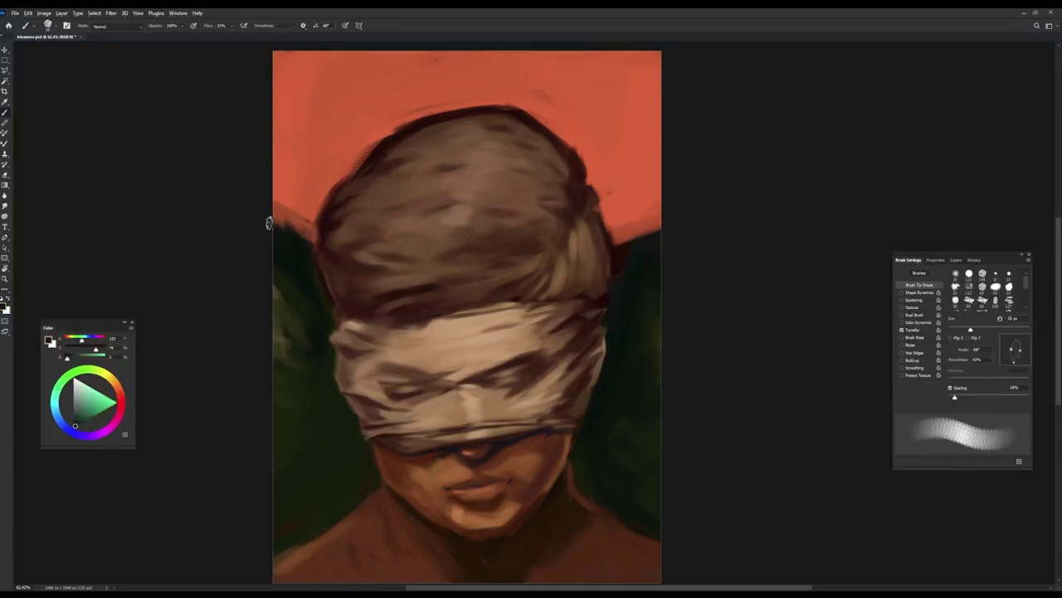
left_click(301, 232, "alt")
left_click(310, 182, "alt")
left_click(271, 178, "alt")
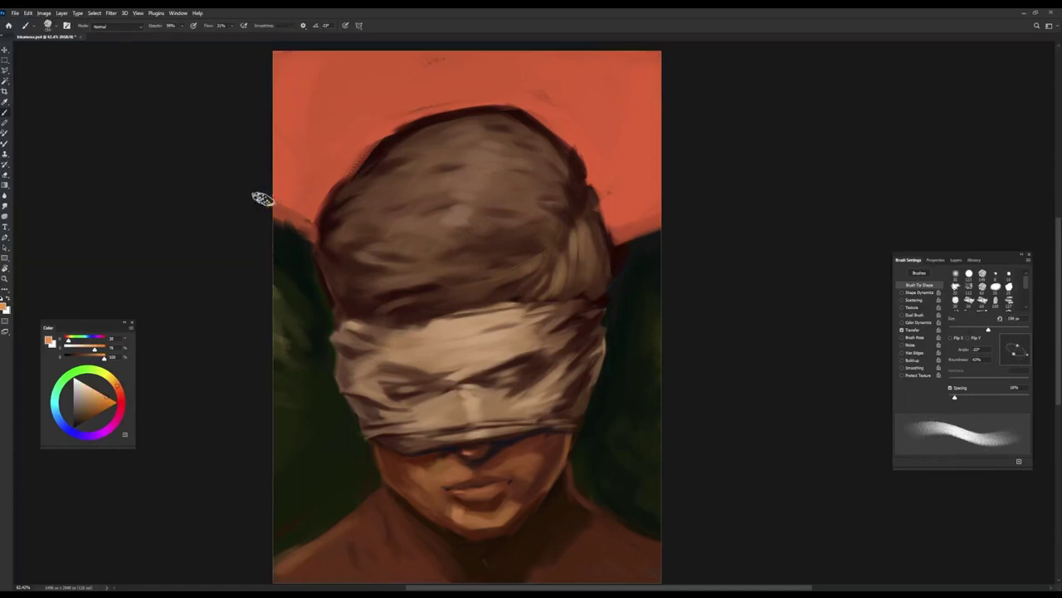
Step: Paint light-orange streaks down the upper-left edge of the background
mouse_move(263, 199)
left_mouse_down()
mouse_move(303, 124)
mouse_move(297, 108)
left_mouse_up()
left_click(306, 189, "alt")
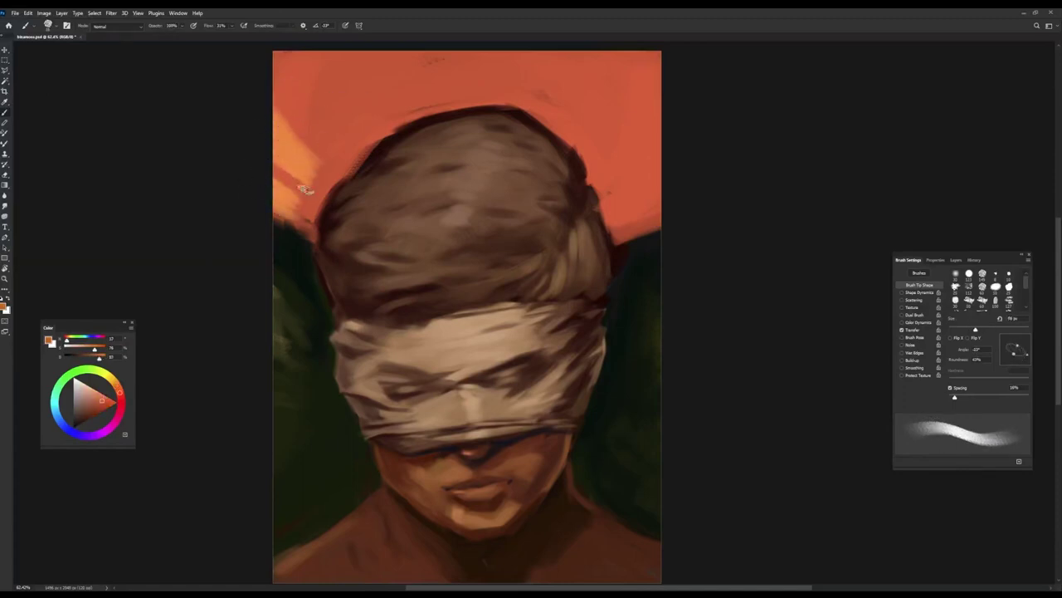
left_click(286, 143, "alt")
left_click_drag(278, 192, 315, 173)
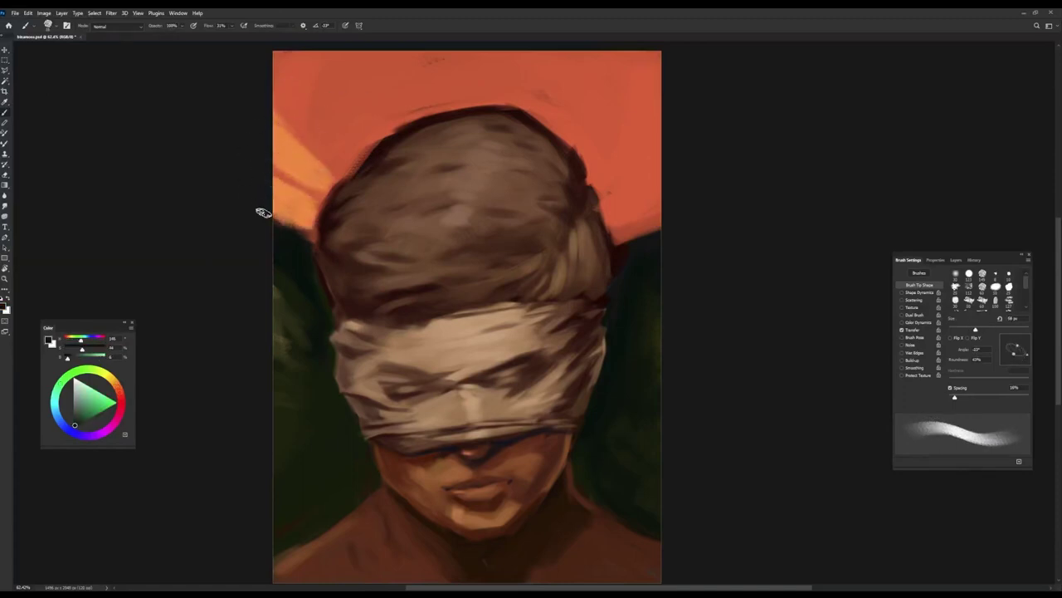
Step: Set opacity to 99% and paint a red-orange halo along the hair's left edge
left_click(377, 210, "alt")
key("9")
key("9")
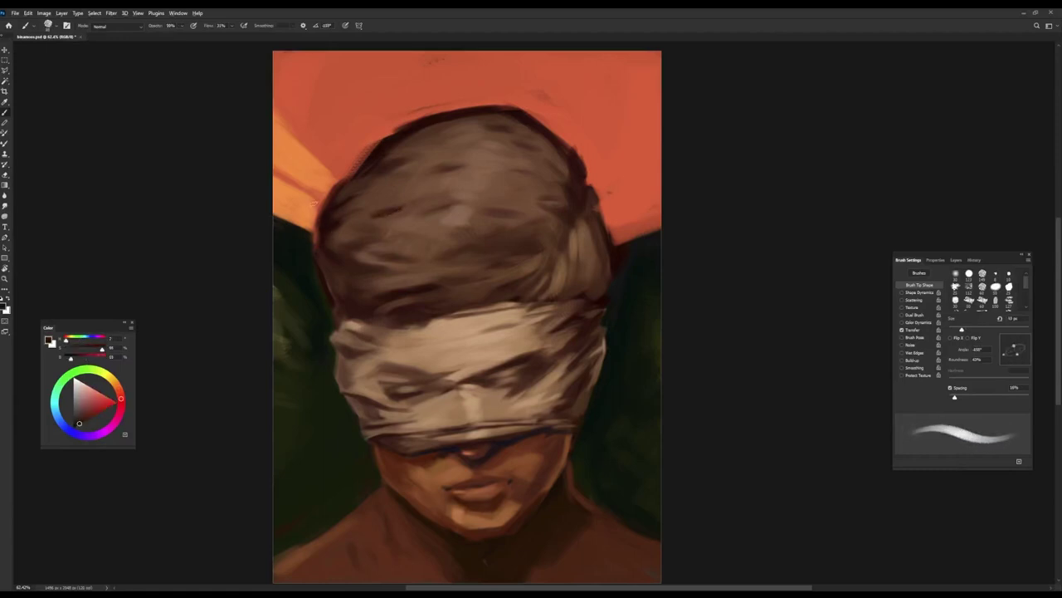
left_click(495, 158, "alt")
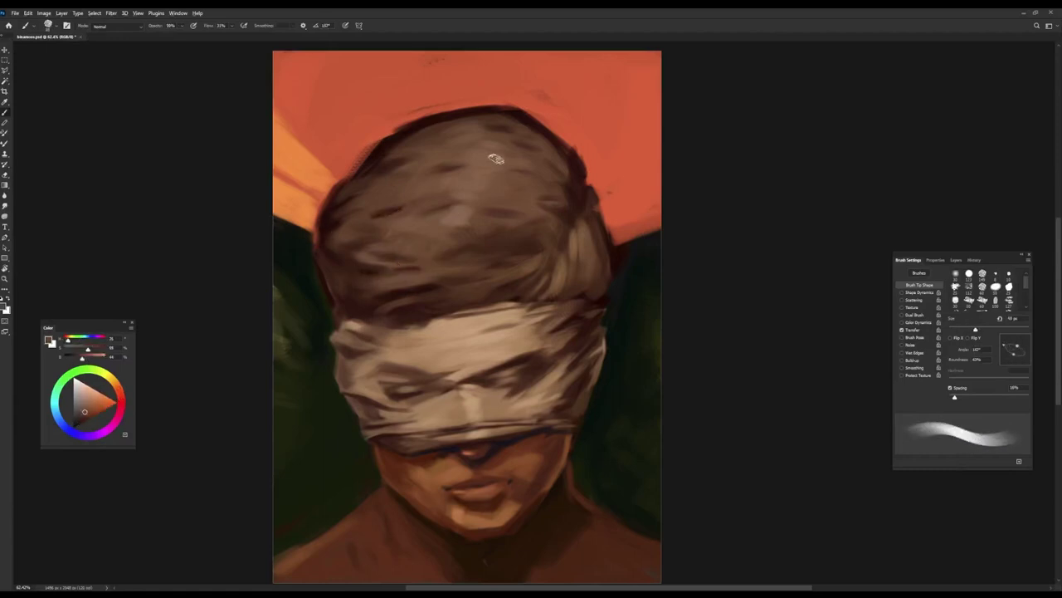
left_click(345, 158, "alt")
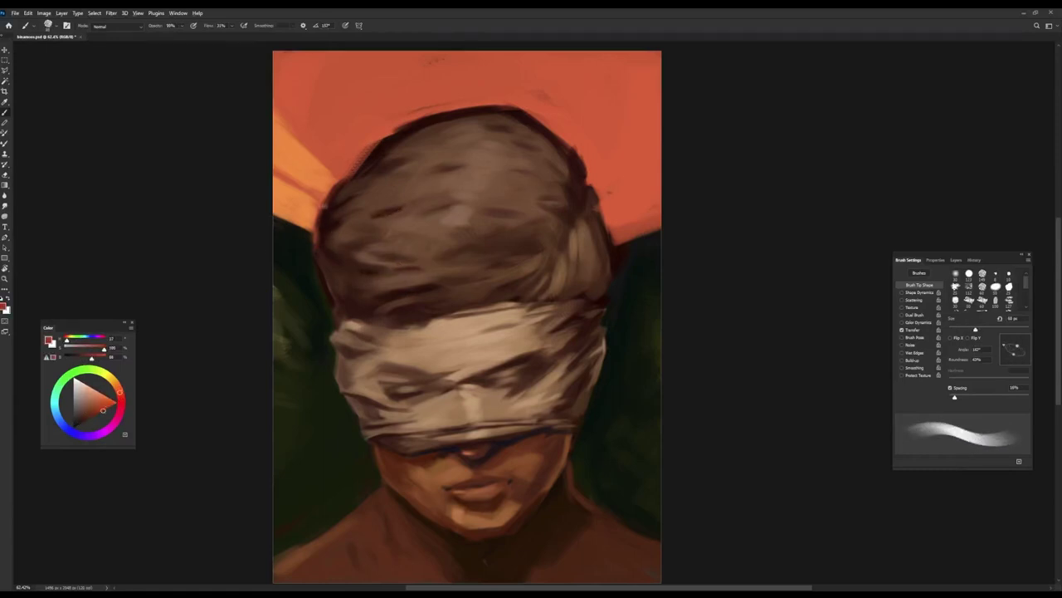
mouse_move(322, 222)
left_mouse_down()
mouse_move(312, 197)
mouse_move(349, 150)
mouse_move(481, 90)
mouse_move(555, 95)
mouse_move(603, 218)
mouse_move(585, 125)
mouse_move(453, 79)
left_mouse_up()
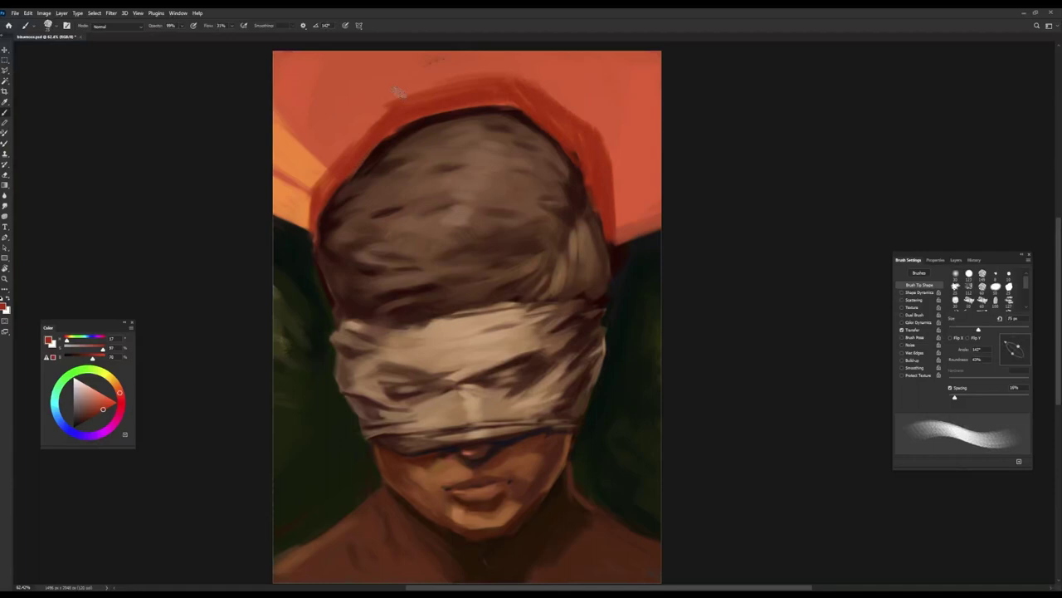
Step: Add thin dark strokes across the orange streaks, then cover them with sampled orange
left_click(328, 186, "alt")
left_click_drag(274, 166, 314, 190)
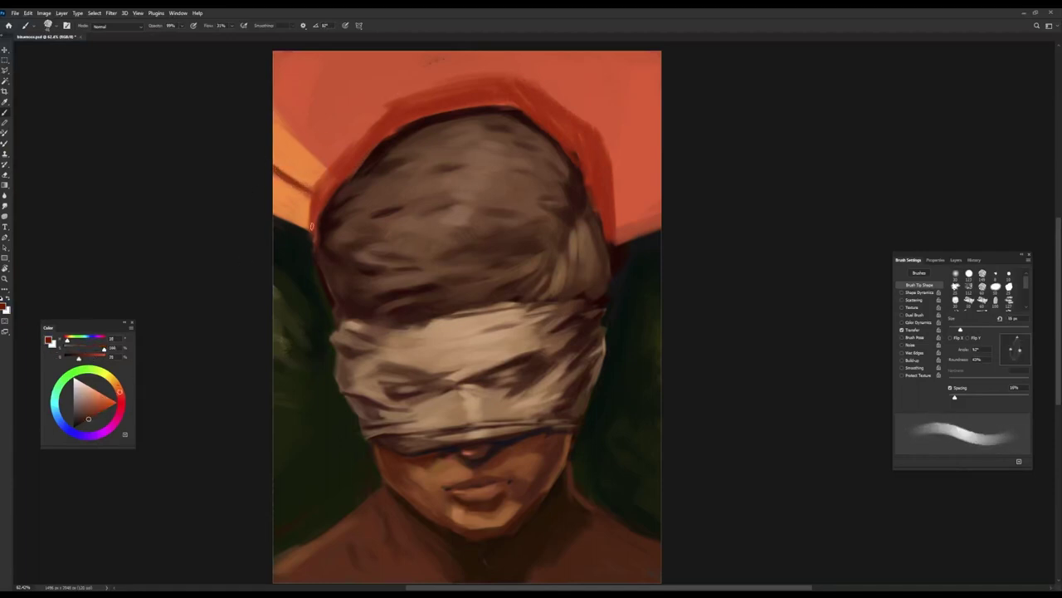
left_click_drag(275, 213, 311, 229)
left_click(296, 208, "alt")
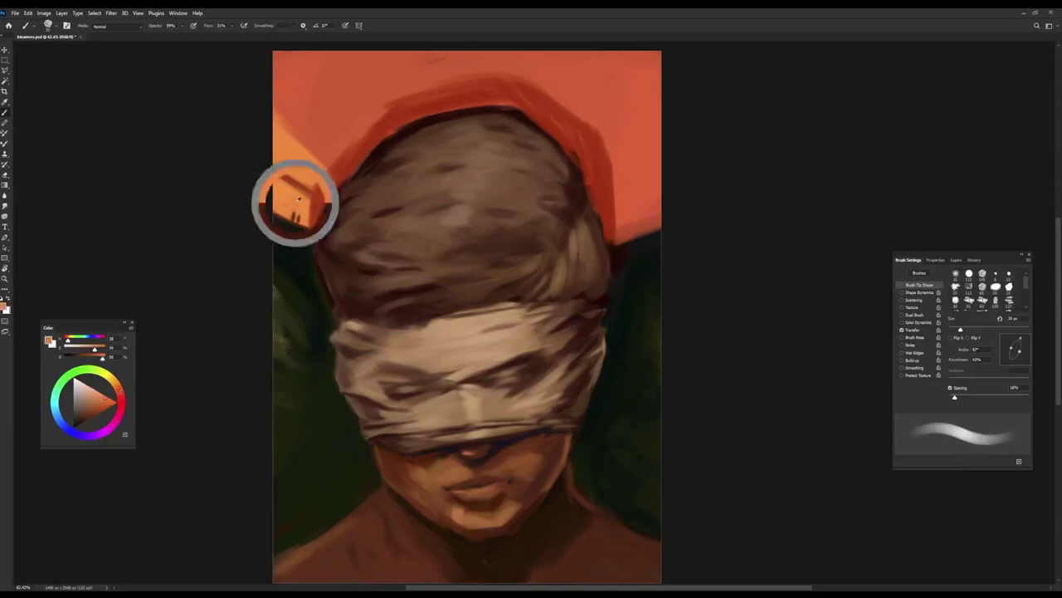
left_click(296, 212, "alt")
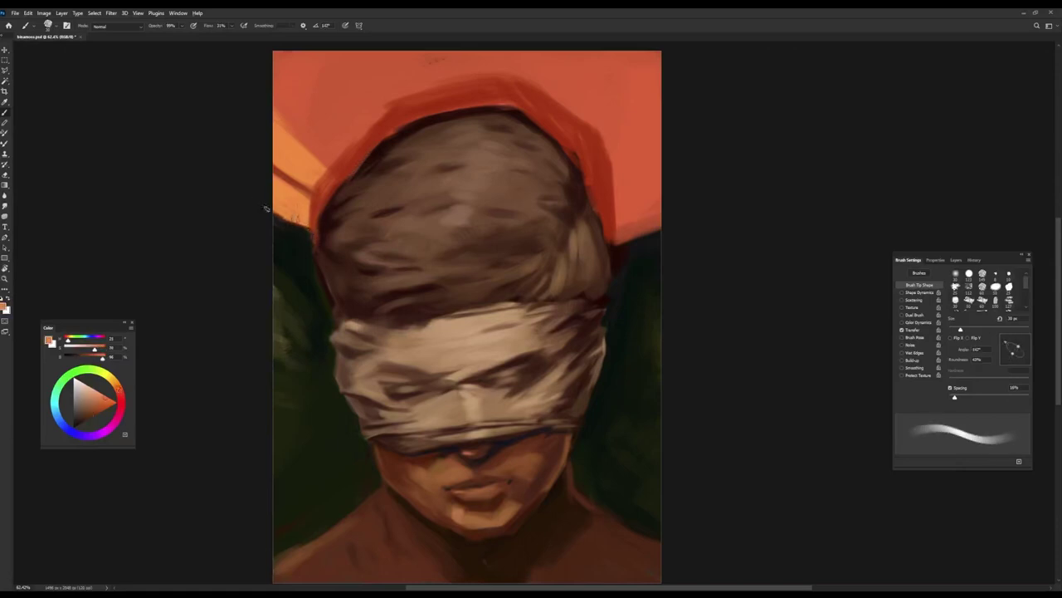
left_click_drag(282, 218, 309, 226)
Step: Touch up the upper-left streak at 40–62 px with peach and darker reddish strokes
key("bracketright")
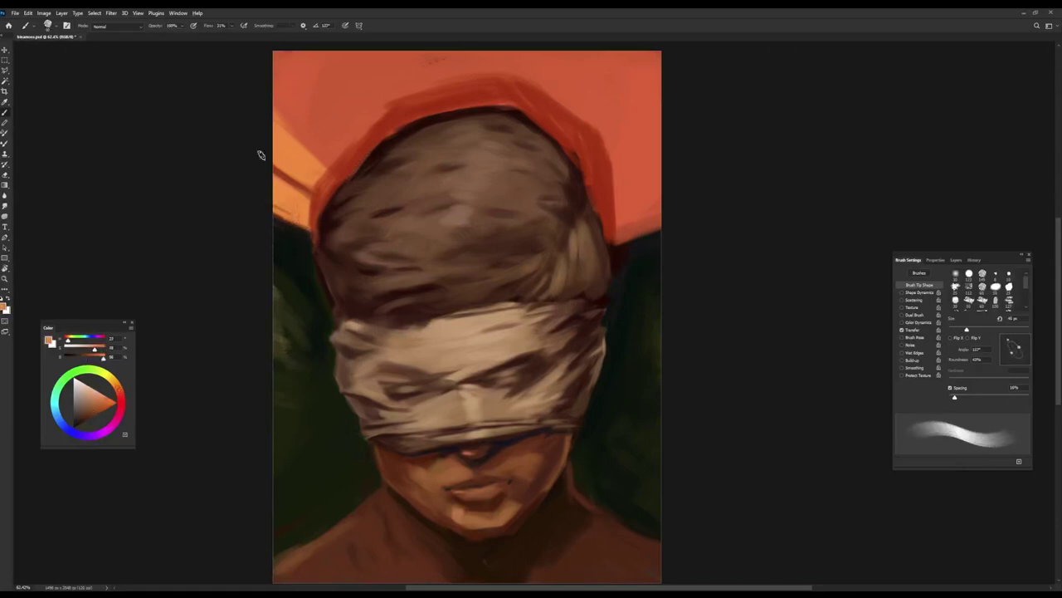
left_click_drag(294, 178, 319, 170)
key("bracketright")
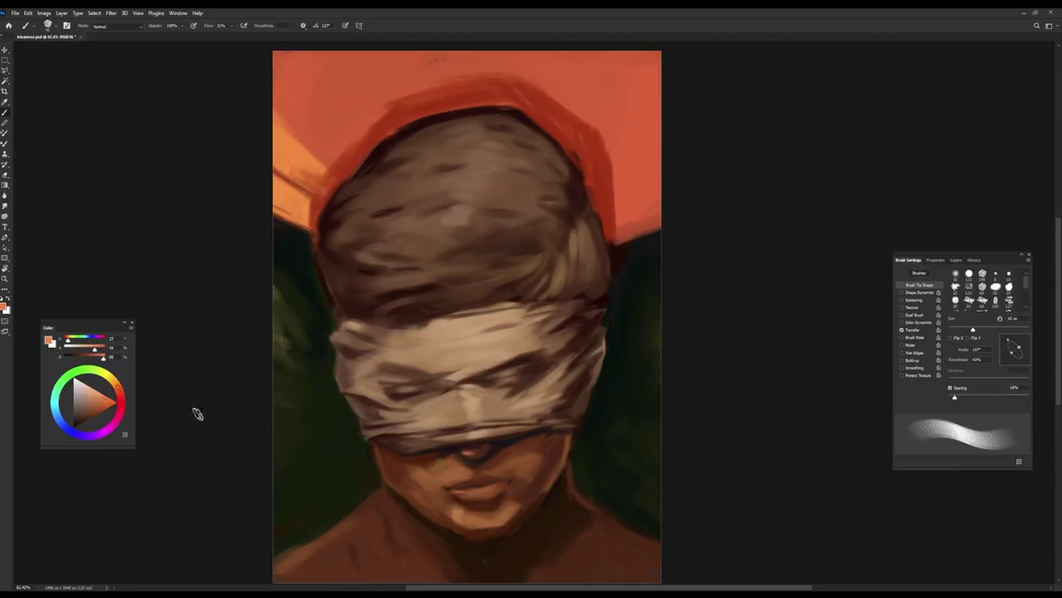
left_click_drag(282, 133, 296, 151)
key("bracketleft")
key("bracketleft")
key("bracketleft")
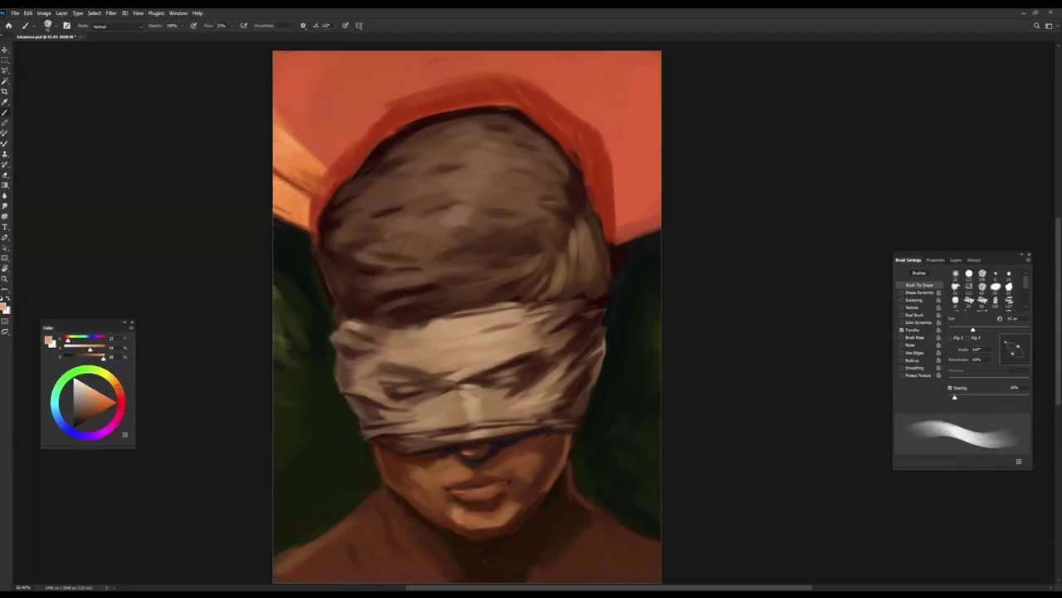
left_click_drag(282, 120, 324, 163)
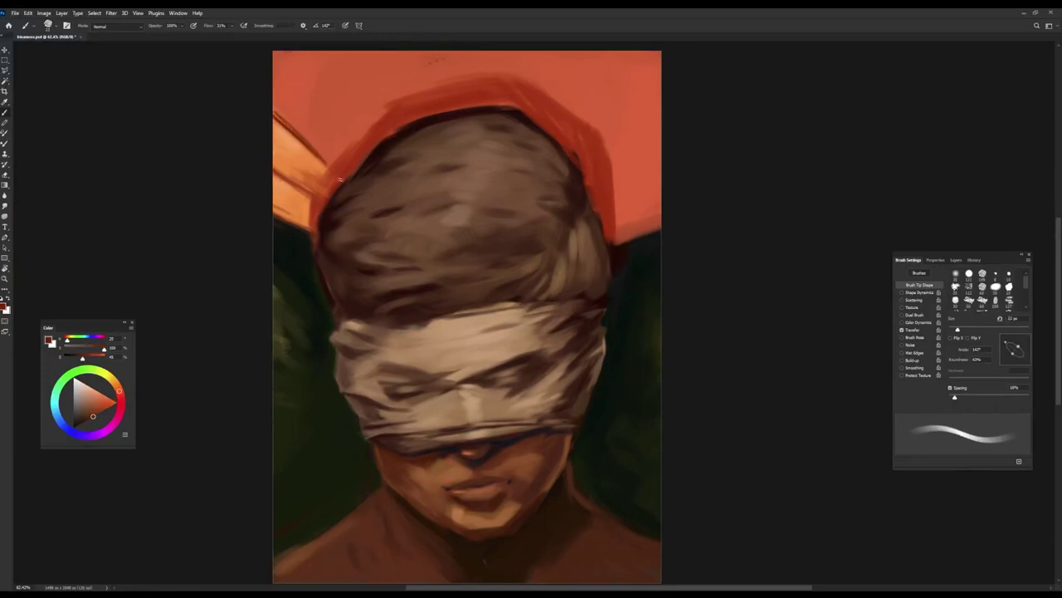
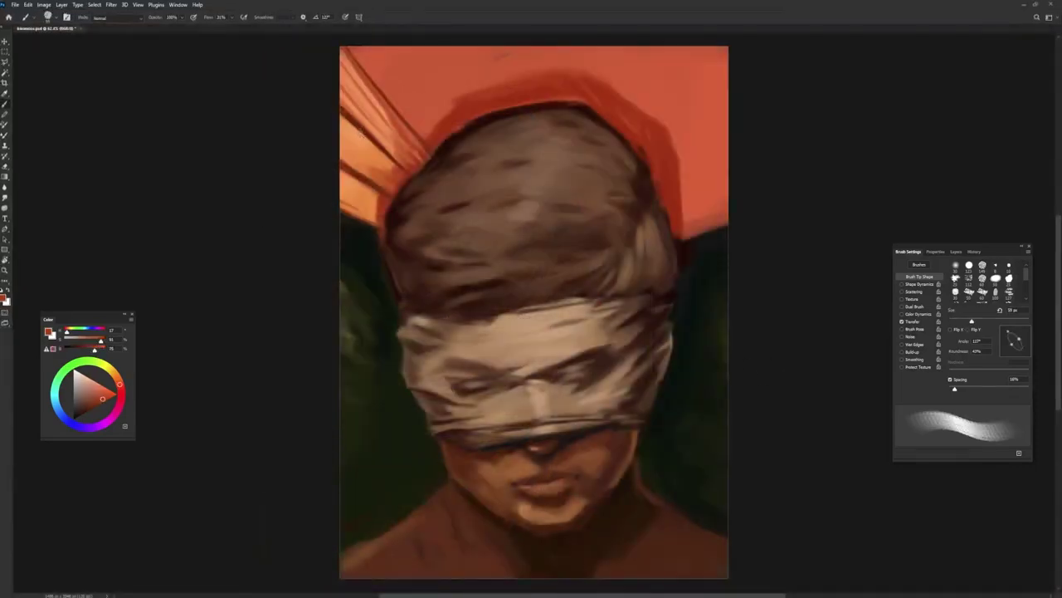
Step: With a smaller brush, paint dark strokes in the upper-left background and from the hair to the canvas top
key("bracketleft")
key("bracketleft")
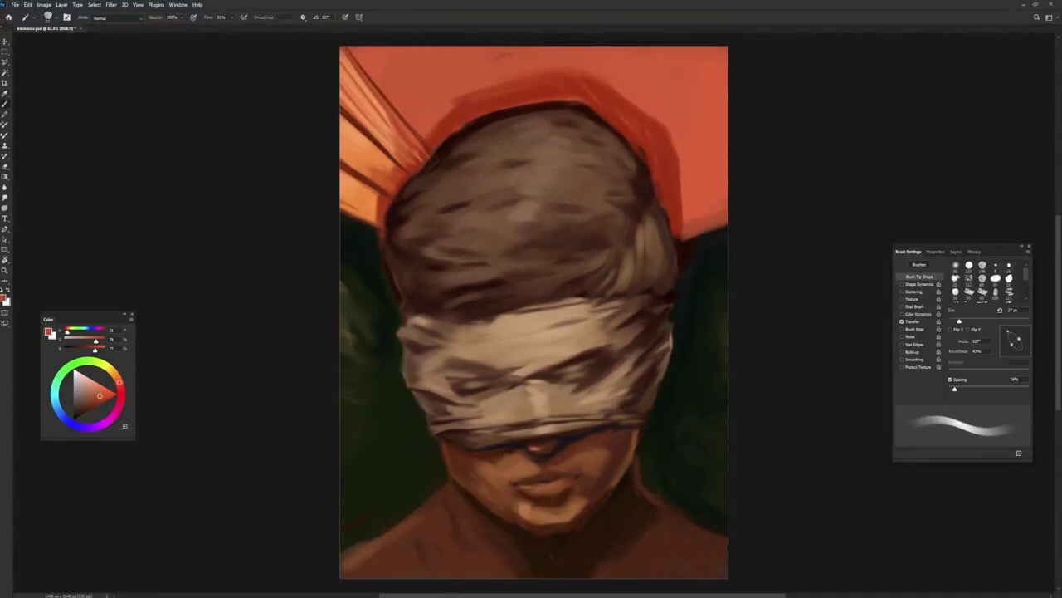
left_click_drag(389, 47, 443, 124)
left_click(513, 109, "alt")
left_click_drag(513, 110, 526, 47)
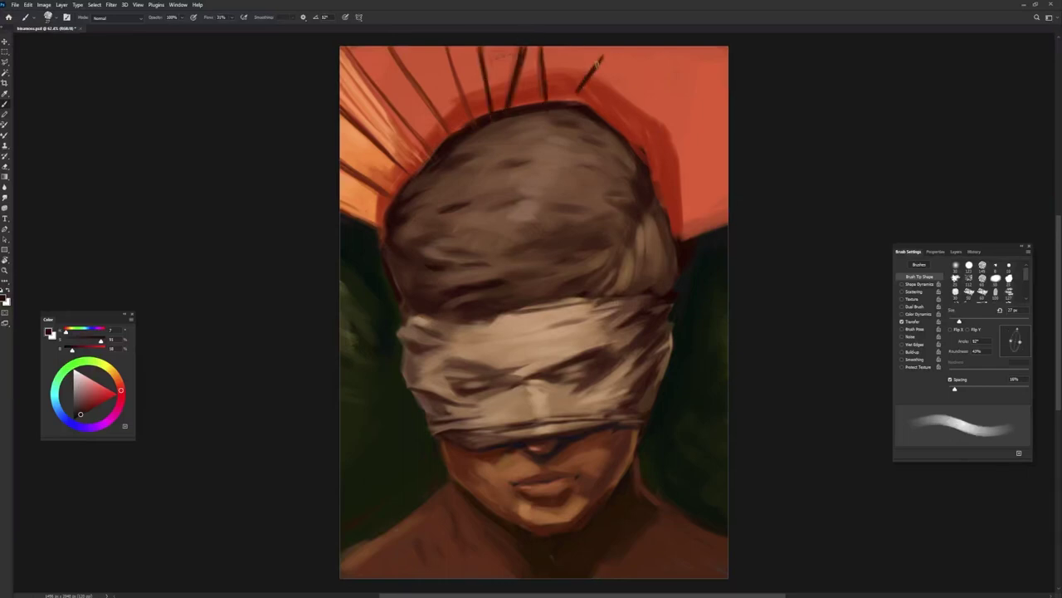
Step: Soften the upper-left rays with broad orange and add darker red beside the hair on the right
key("bracketright")
key("bracketright")
key("bracketright")
left_click(455, 134, "alt")
mouse_move(614, 79)
left_mouse_down()
mouse_move(377, 145)
mouse_move(380, 199)
mouse_move(393, 170)
mouse_move(652, 124)
mouse_move(695, 213)
mouse_move(646, 171)
left_mouse_up()
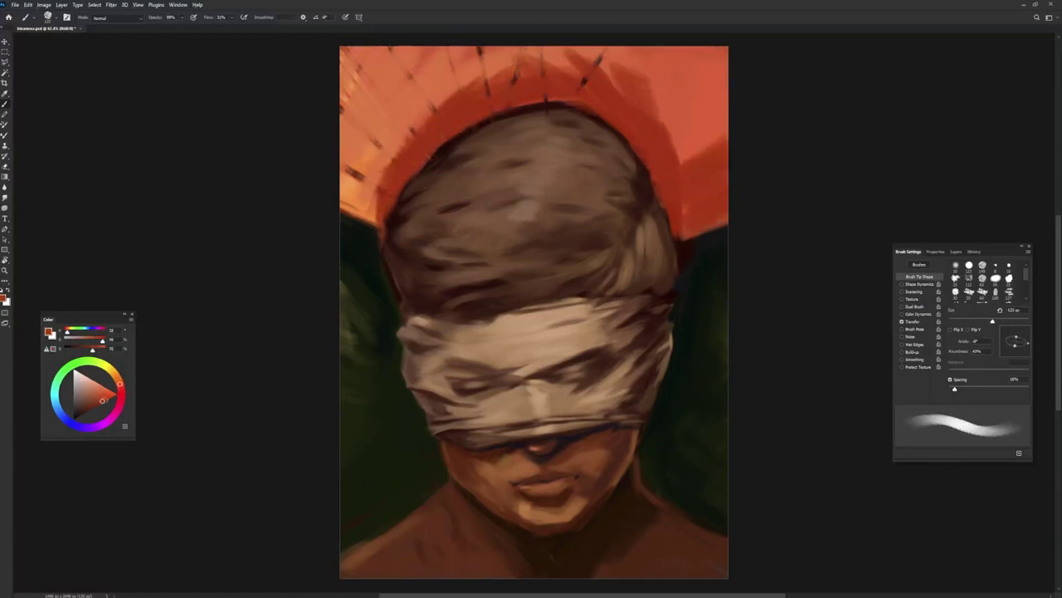
left_click(658, 259, "alt")
mouse_move(730, 201)
left_mouse_down()
mouse_move(683, 235)
mouse_move(680, 137)
mouse_move(721, 163)
mouse_move(675, 208)
left_mouse_up()
Step: Add lighter orange beside the hair and cover the dark left-edge stroke
key("bracketleft")
key("bracketleft")
key("bracketleft")
left_click(540, 274, "alt")
mouse_move(344, 249)
left_mouse_down()
mouse_move(366, 240)
mouse_move(357, 199)
mouse_move(379, 246)
left_mouse_up()
left_click(357, 199, "alt")
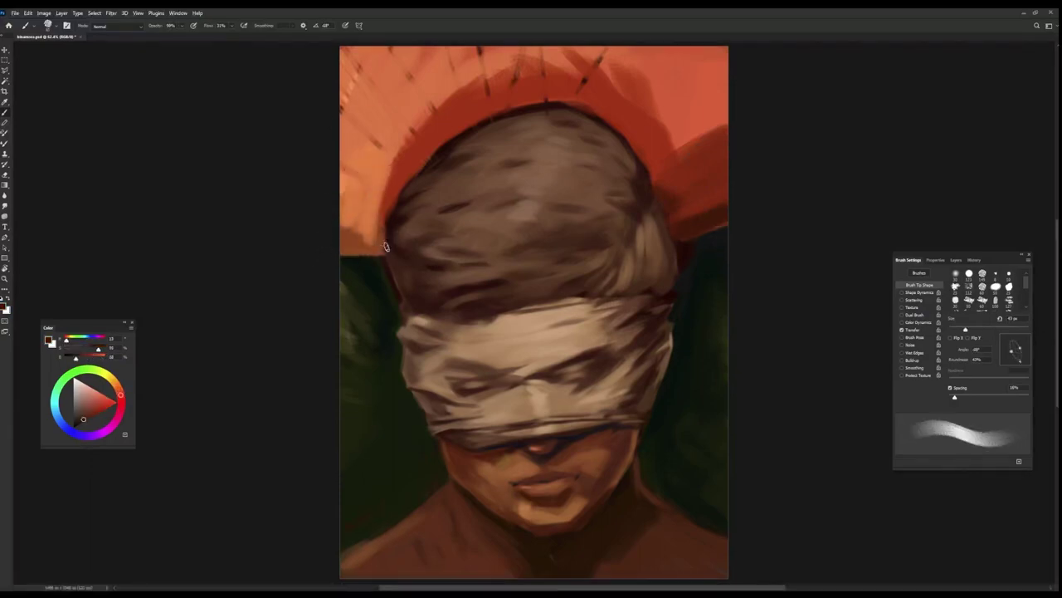
Step: Darken the hair-edge outline, then paint red over the dark spiky strokes at the top
left_click(652, 218, "alt")
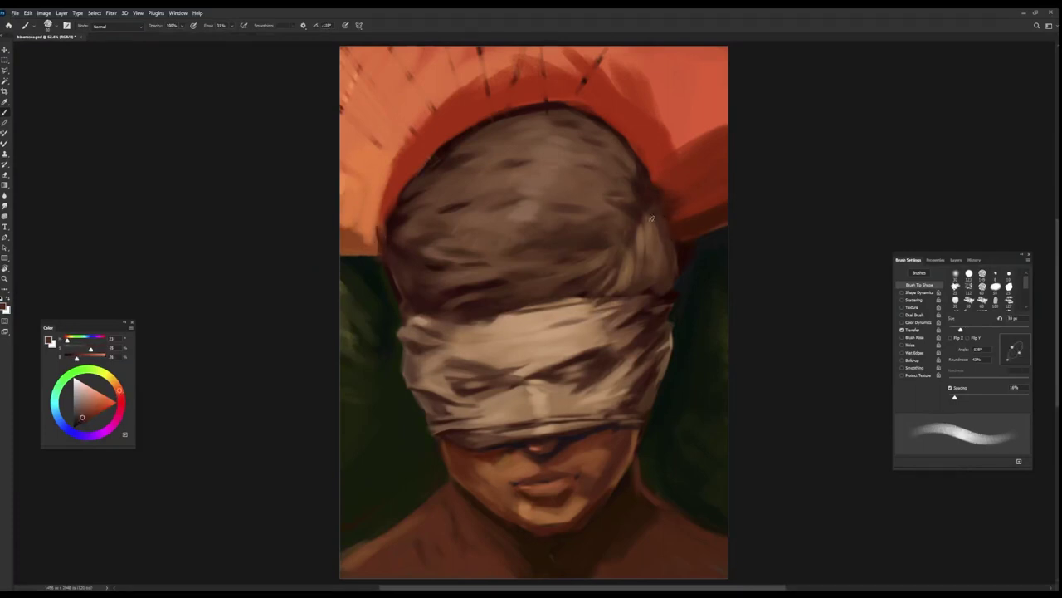
left_click(677, 233, "alt")
left_click_drag(643, 185, 628, 152)
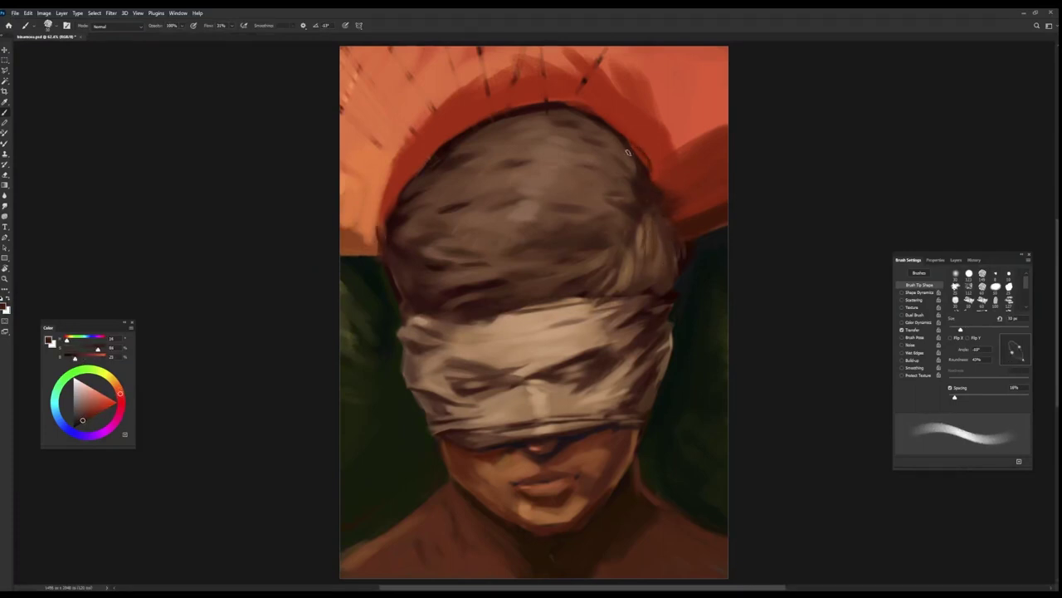
key("]")
key("]")
key("]")
left_click(685, 230, "alt")
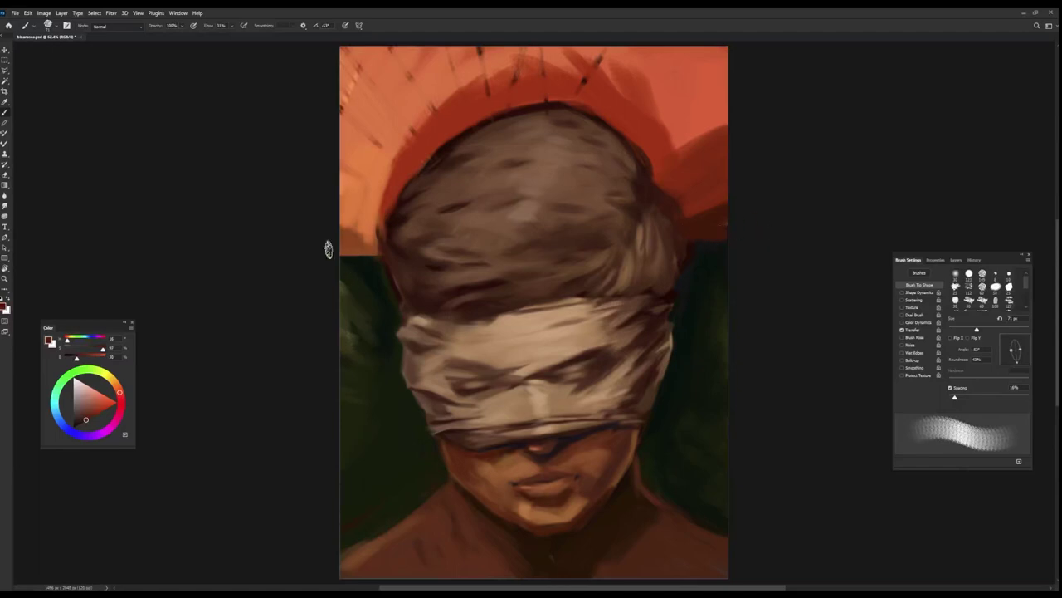
left_click(657, 74, "alt")
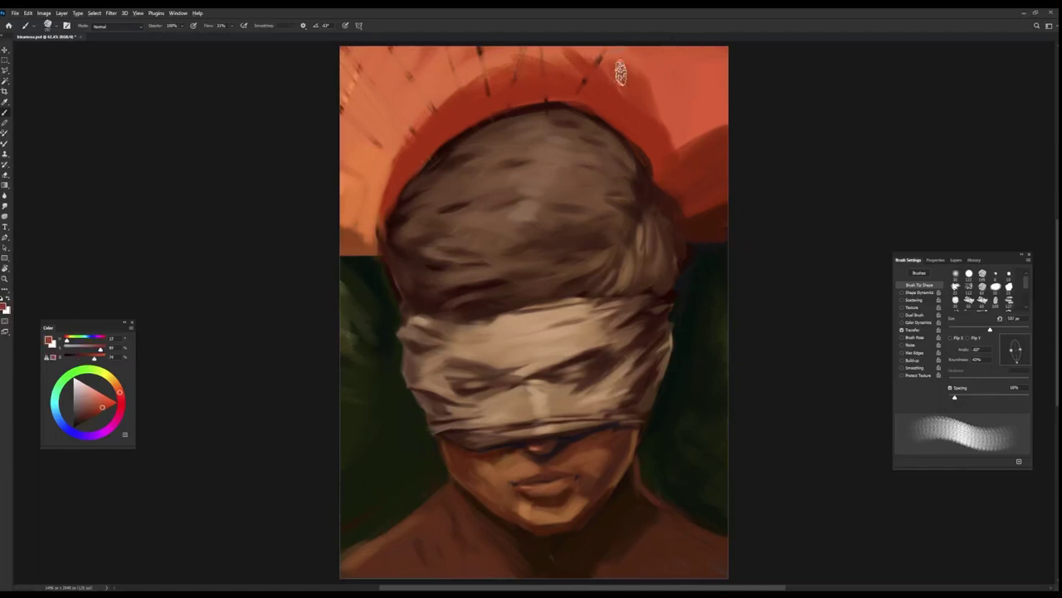
mouse_move(614, 67)
left_mouse_down()
mouse_move(415, 99)
mouse_move(711, 150)
left_mouse_up()
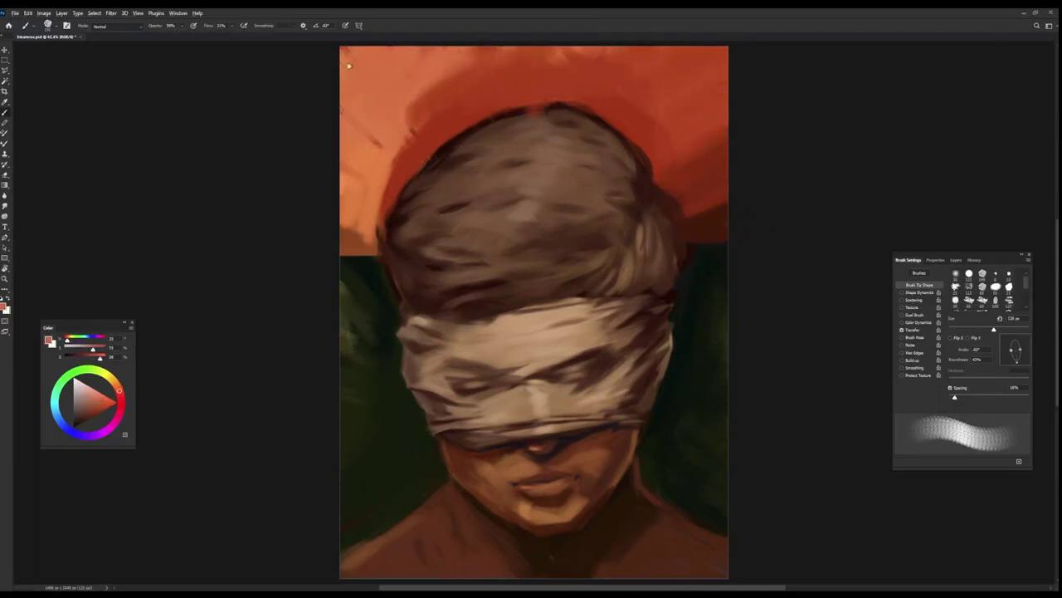
Step: Smooth the top-left streaks with red-orange and cover the light strokes right of the head in red
left_click_drag(451, 83, 365, 216)
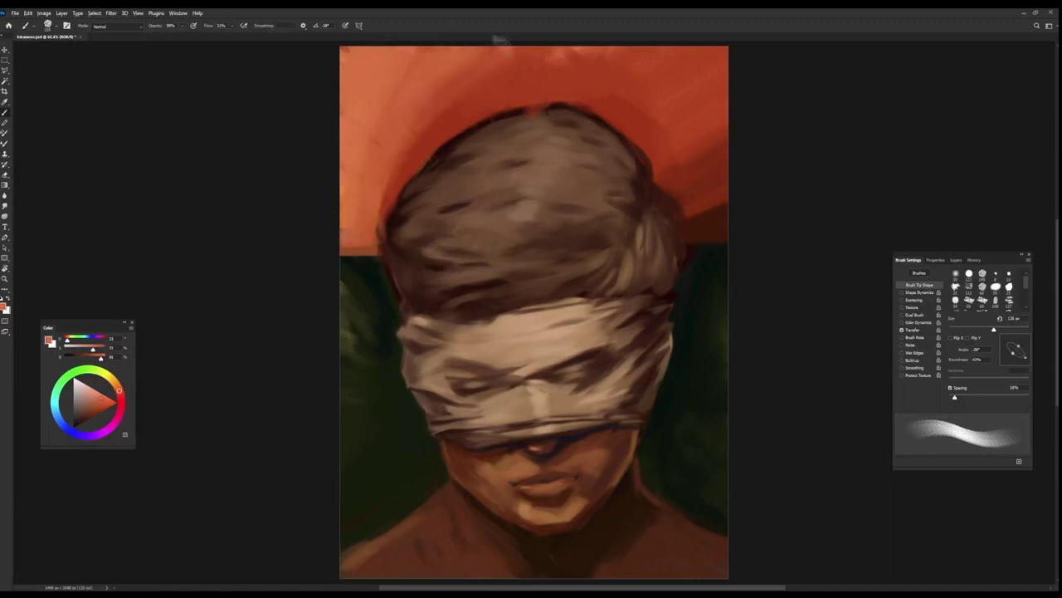
left_click(677, 125, "alt")
mouse_move(677, 124)
left_mouse_down()
mouse_move(669, 204)
mouse_move(718, 142)
mouse_move(742, 78)
left_mouse_up()
Step: Draw dark straight rays to the hair from the top-left, left, top, top-right and right edges
key("bracketleft")
key("bracketleft")
key("bracketleft")
left_click(405, 150, "alt")
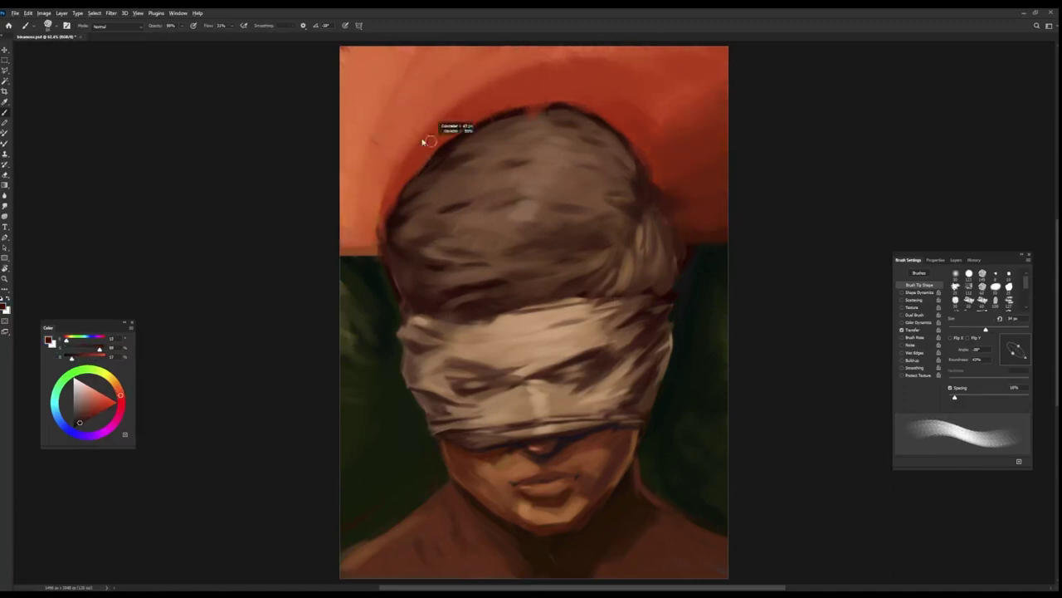
left_click(335, 56, "shift")
left_click_drag(314, 159, 384, 191)
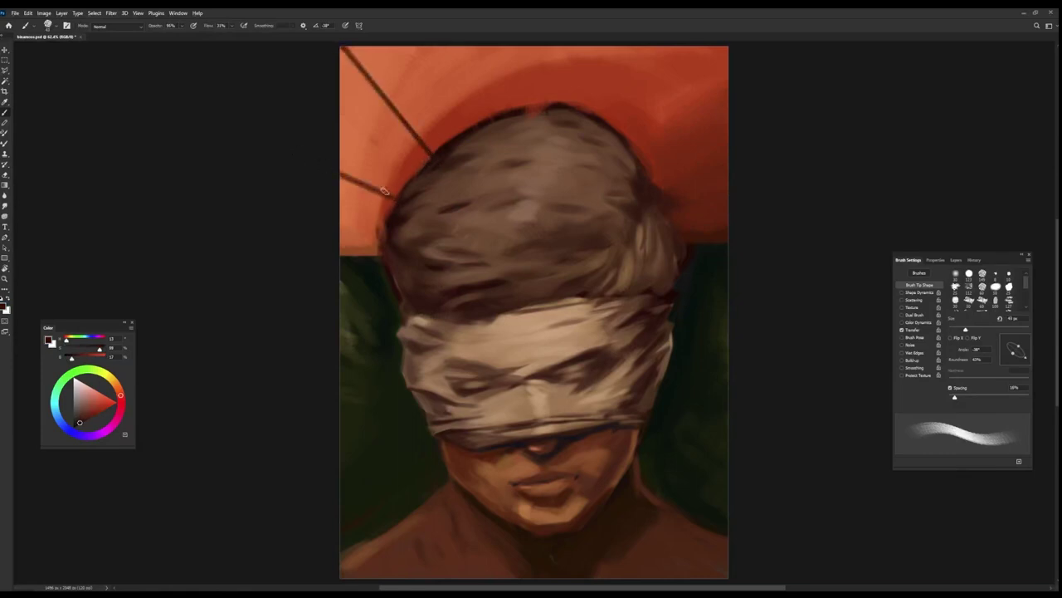
left_click_drag(515, 46, 515, 106)
left_click_drag(615, 129, 727, 47)
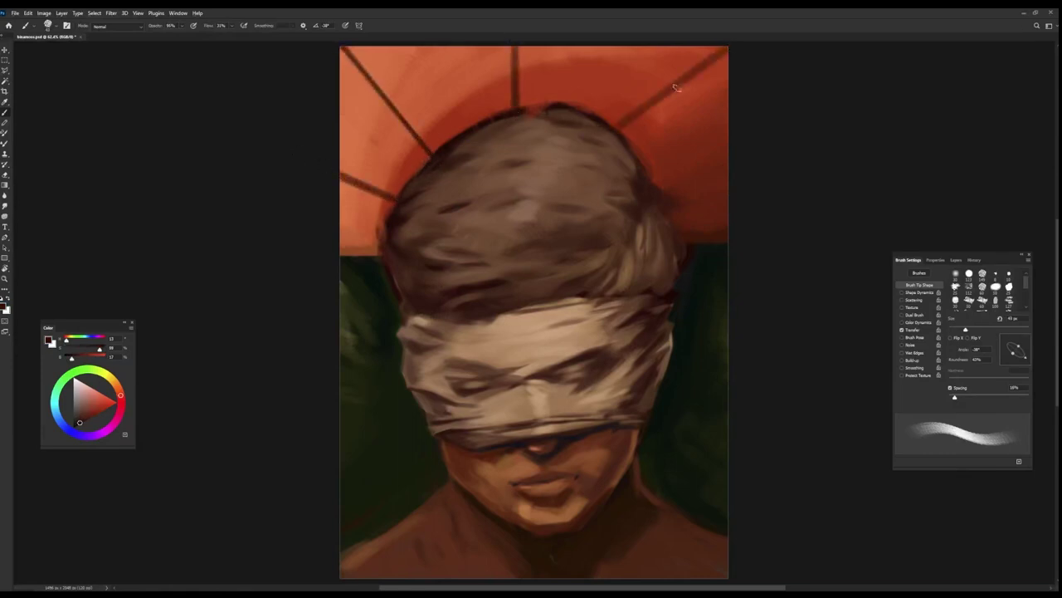
left_click_drag(728, 160, 652, 184)
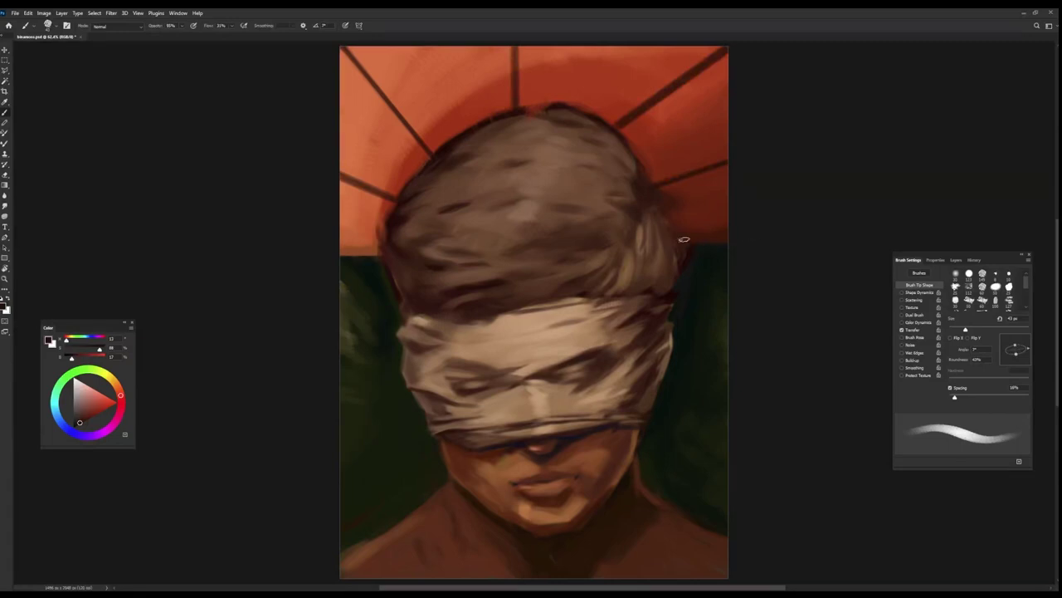
Step: Darken the top edge of the hair with a darker brown
left_click(349, 249, "alt")
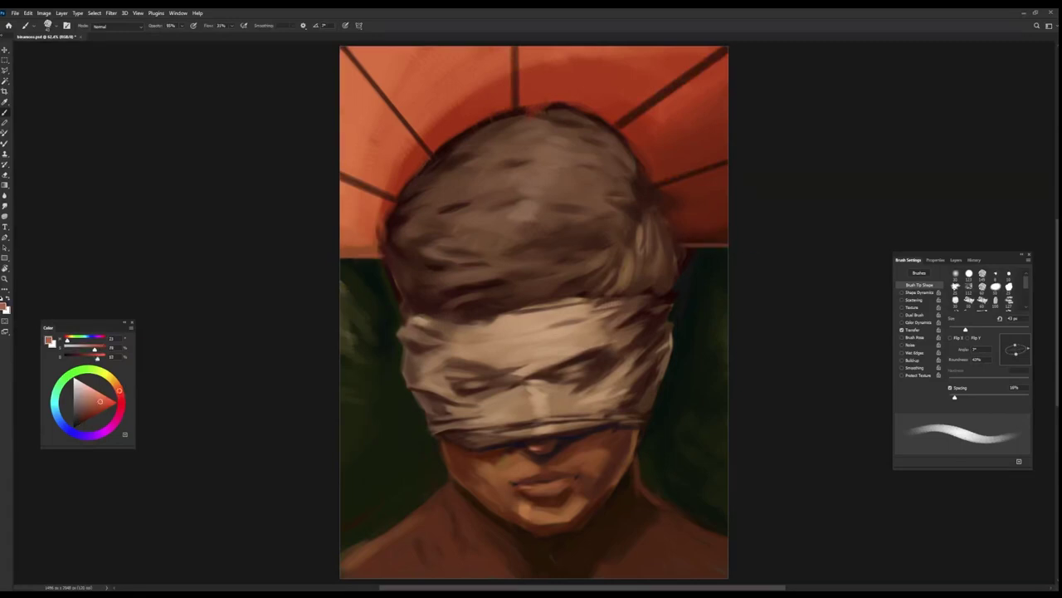
left_click(651, 159, "alt")
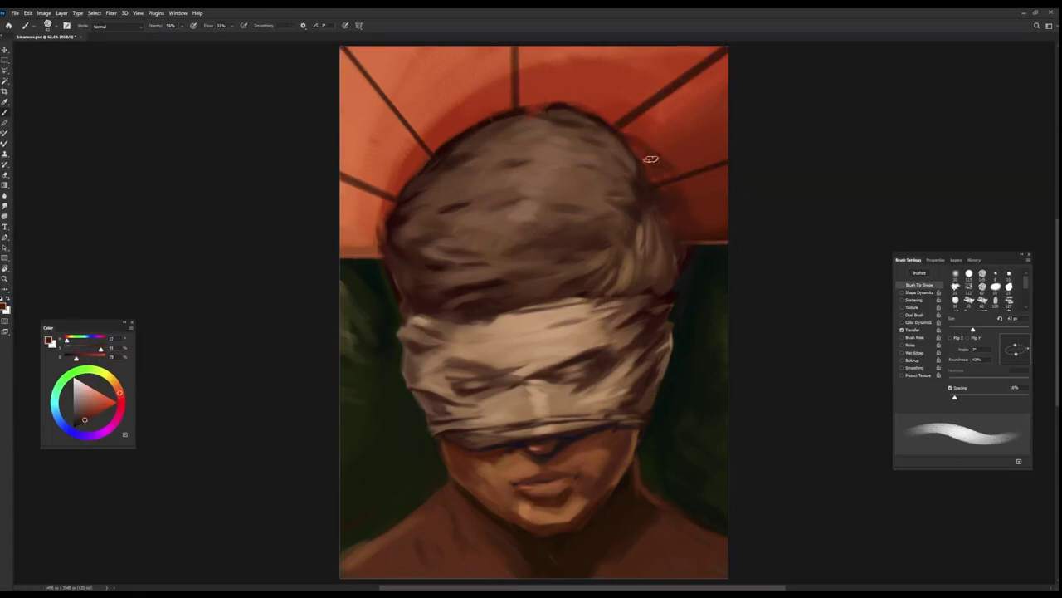
mouse_move(568, 101)
left_mouse_down()
mouse_move(450, 142)
mouse_move(510, 106)
left_mouse_up()
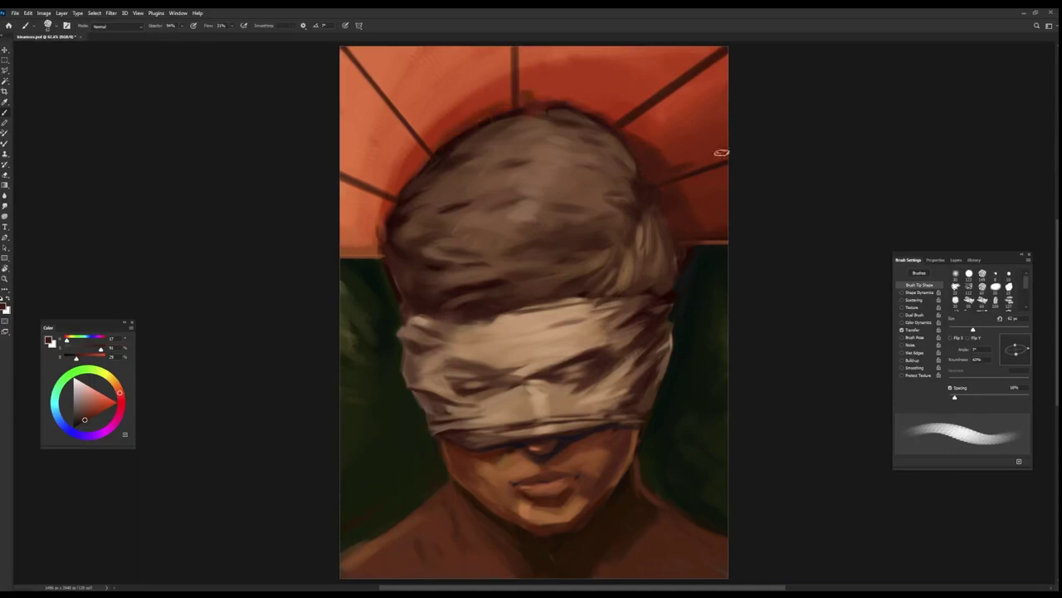
key("period")
left_click(365, 378, "alt")
key("period")
Step: Darken the shadow along the right jaw and neck
left_click(393, 509, "alt")
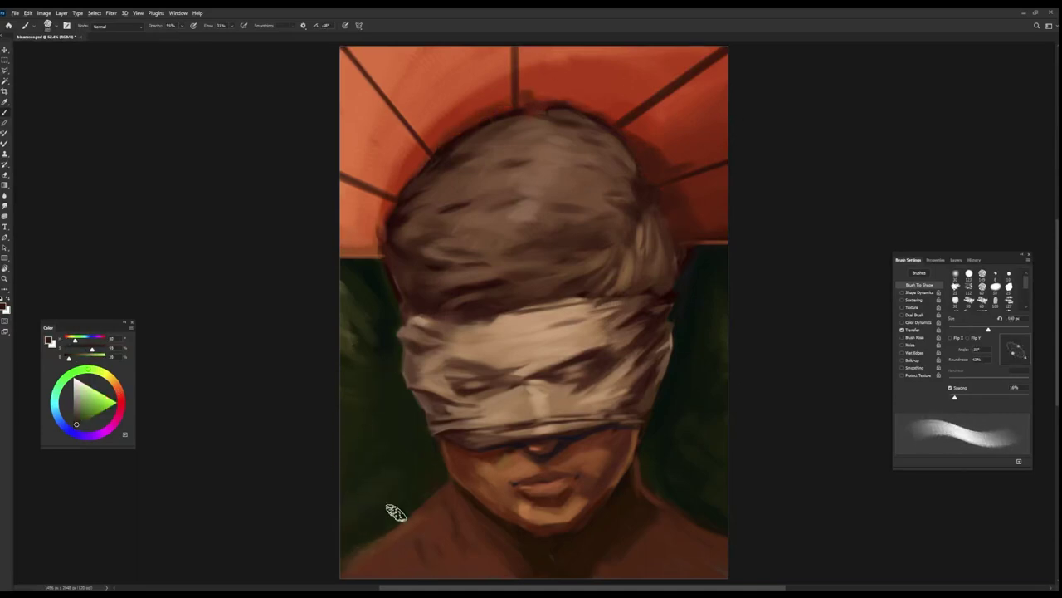
key("period")
left_click(633, 493, "alt")
key("period")
left_click_drag(634, 493, 640, 522)
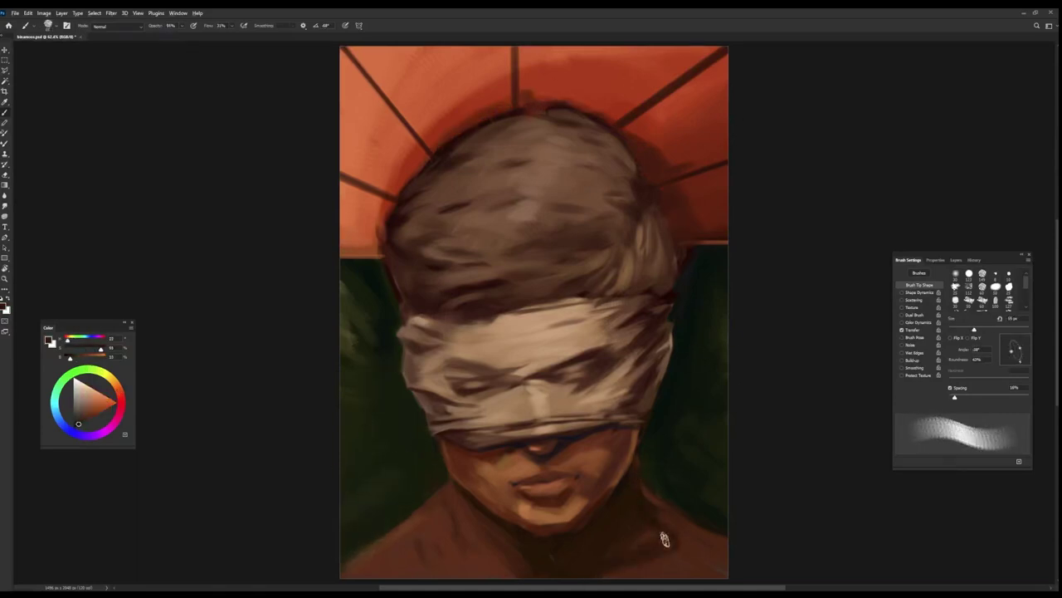
left_click(649, 454, "alt")
key("bracketright")
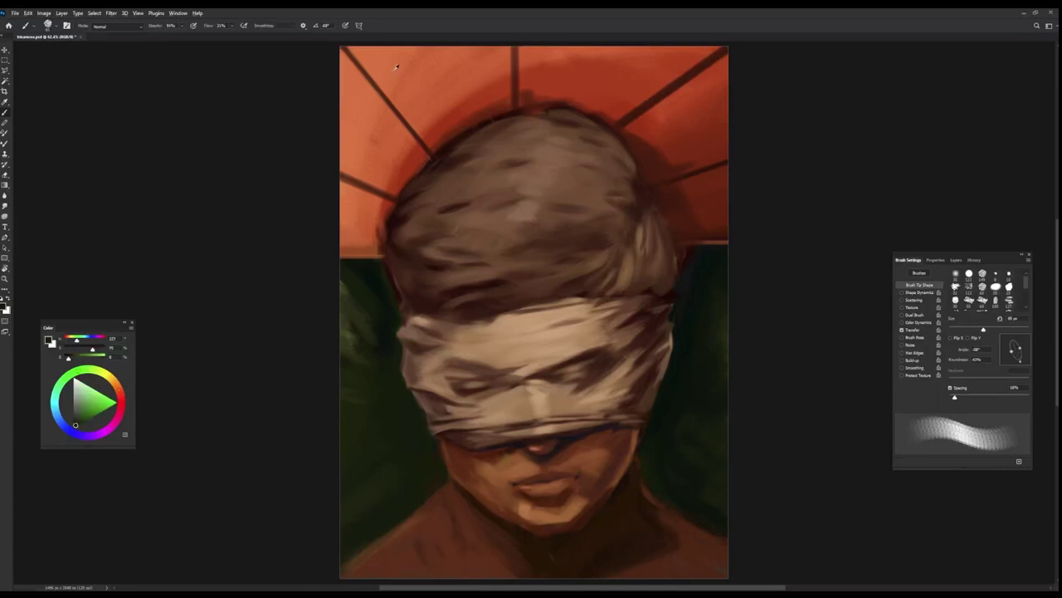
Step: Lighten the upper-left and upper-right background and the vertical ray with light peach strokes at about 87 px
left_click(396, 67, "alt")
mouse_move(357, 50)
left_mouse_down()
mouse_move(386, 87)
mouse_move(383, 62)
mouse_move(449, 108)
left_mouse_up()
key("bracketright")
mouse_move(345, 75)
left_mouse_down()
mouse_move(369, 175)
mouse_move(405, 191)
left_mouse_up()
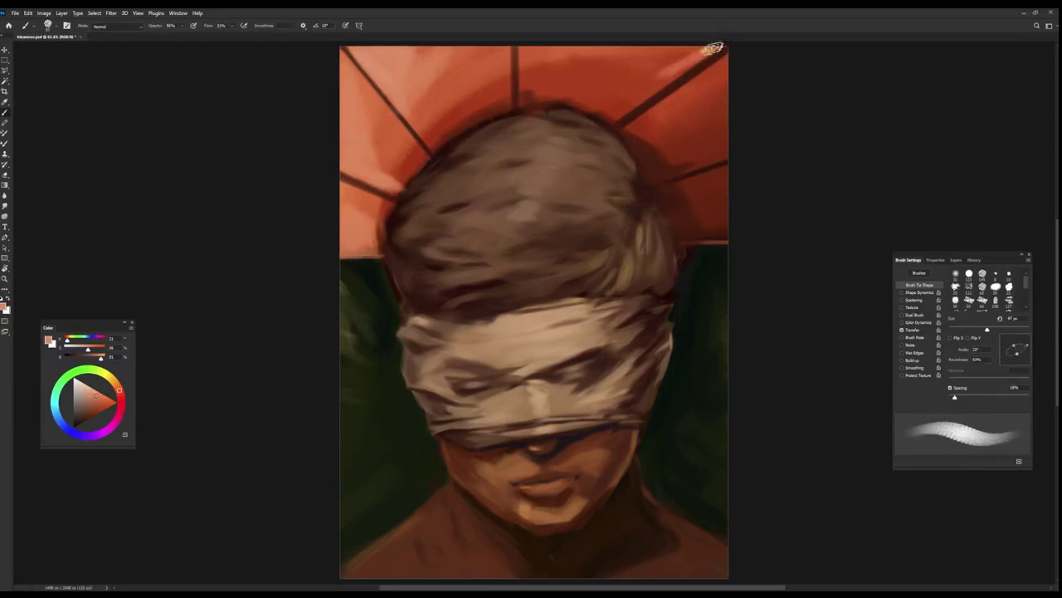
left_click_drag(711, 47, 650, 87)
key("Right")
key("Right")
key("Right")
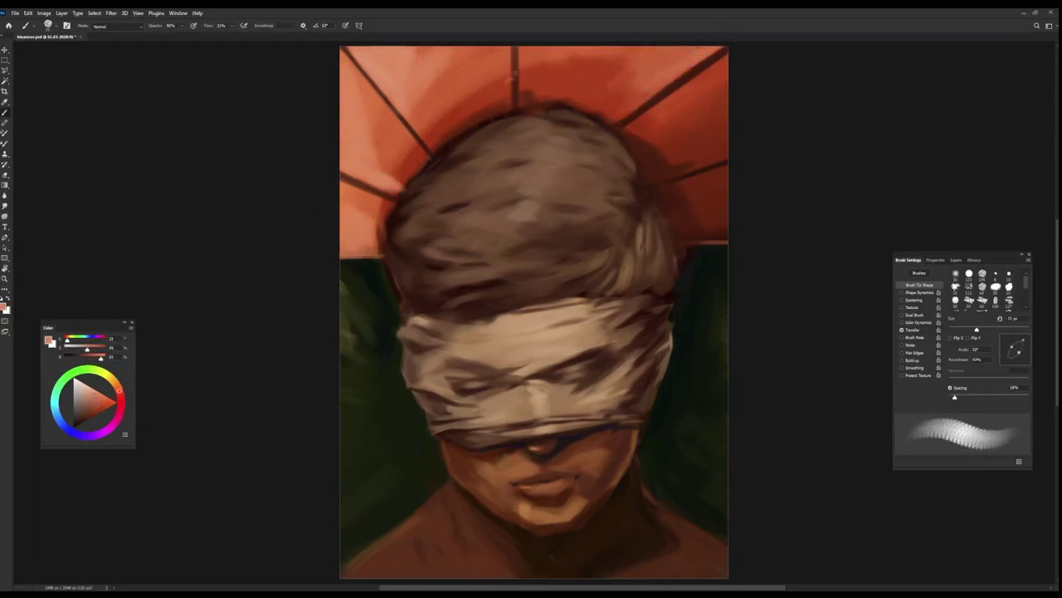
left_click_drag(514, 49, 526, 113)
left_click(525, 114, "alt")
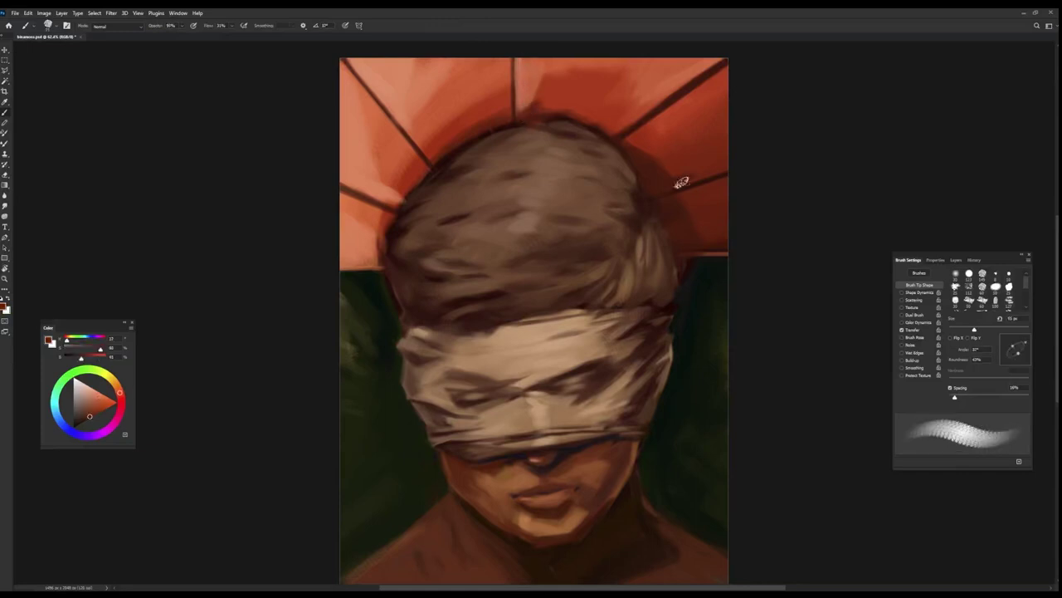
Step: Choose a dark brown paint colour in the Color wheel, rotating the brush tip angle
left_click(671, 169, "alt")
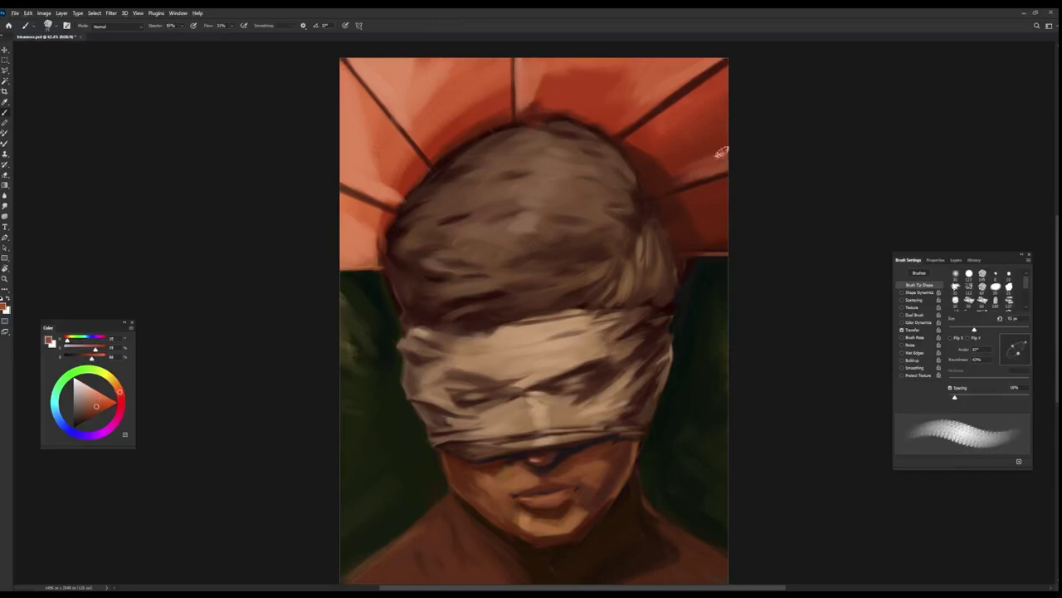
key("Left")
key("Left")
key("Left")
left_click(732, 249, "alt")
scroll(671, 287, "down", 1)
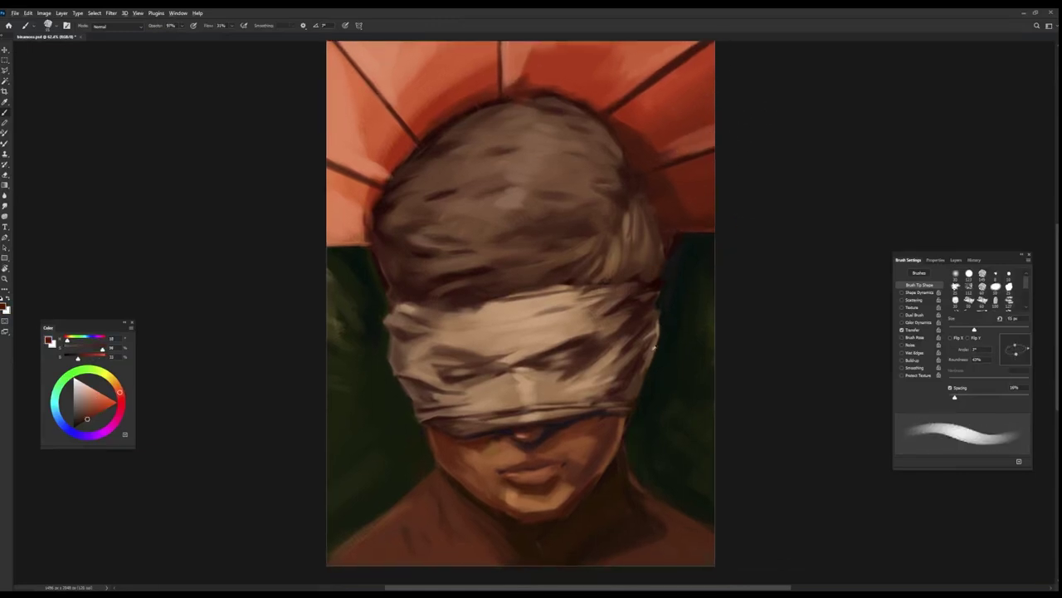
key("Left")
left_click(616, 375, "alt")
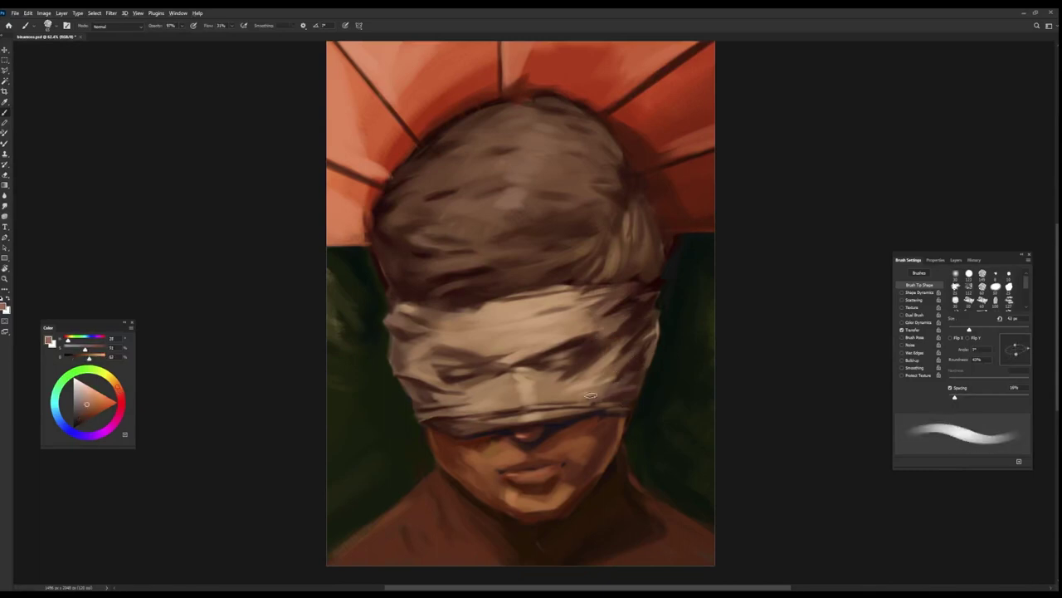
left_click(623, 401, "alt")
left_click(521, 333, "alt")
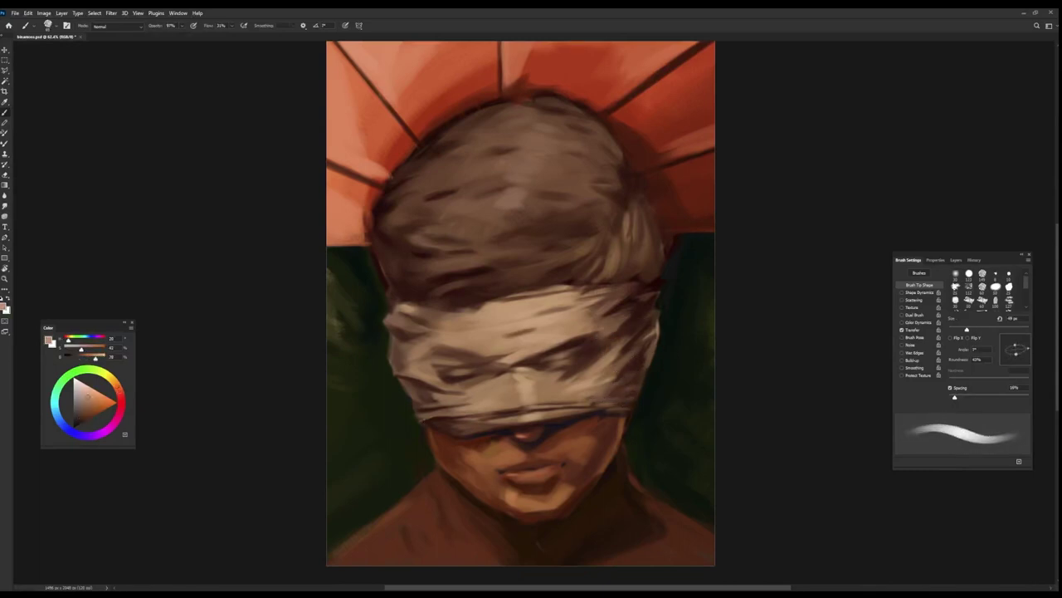
left_click(568, 400, "alt")
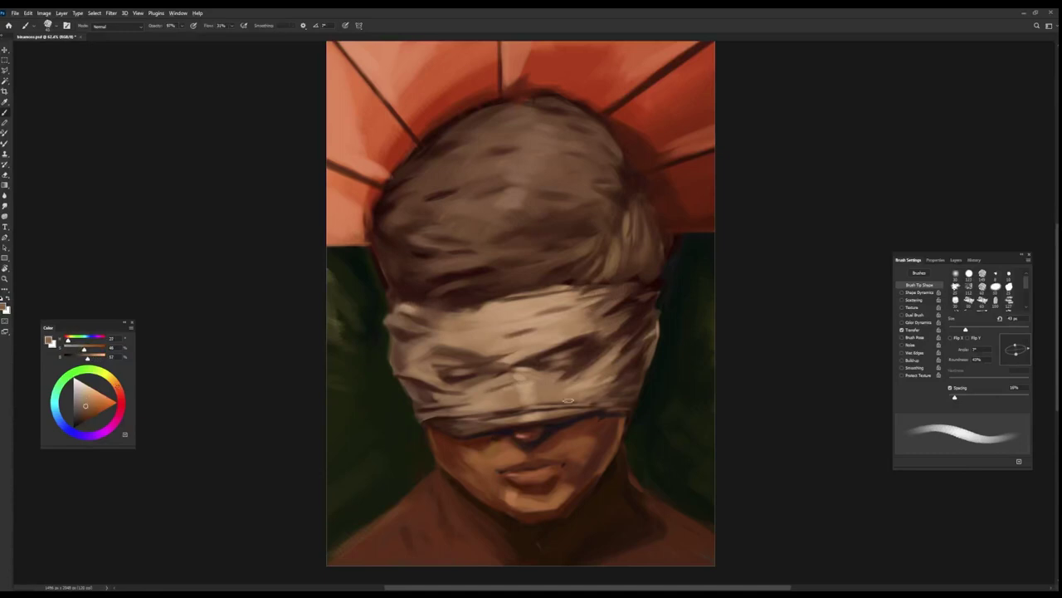
left_click(488, 368, "alt")
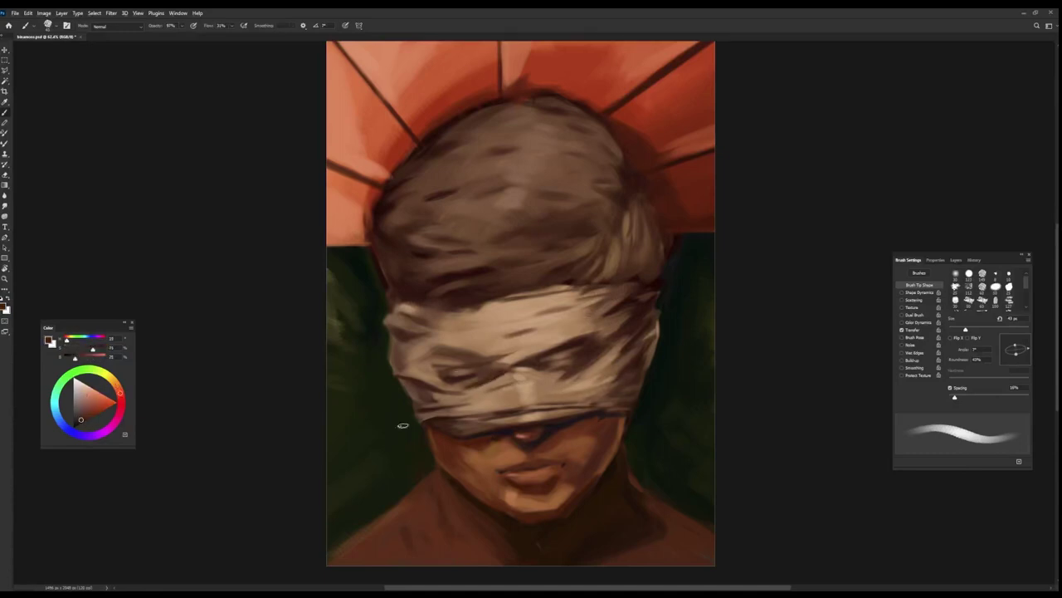
left_click(460, 319, "alt")
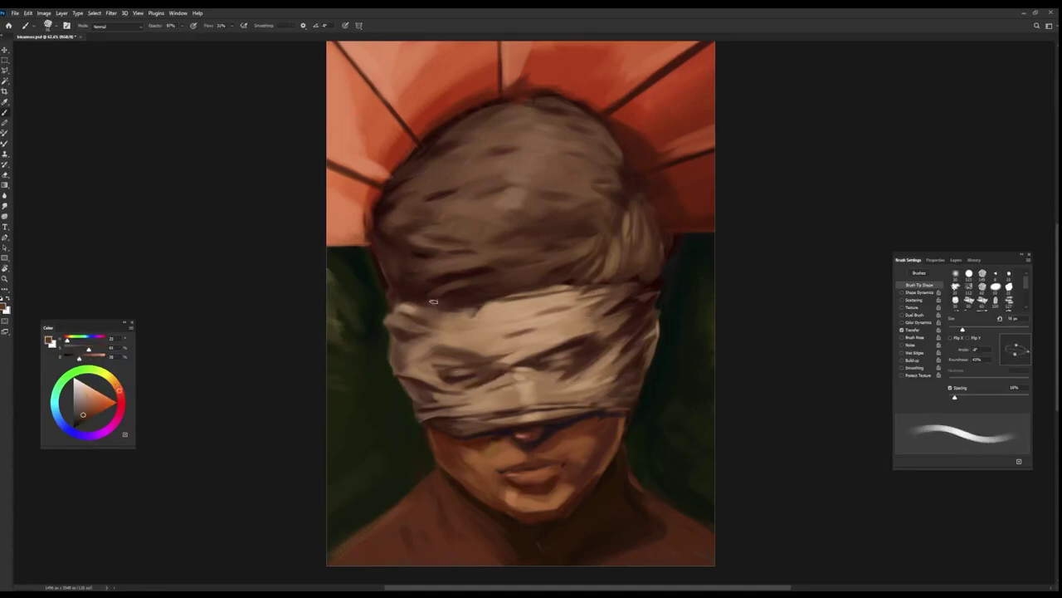
left_click(445, 313, "alt")
left_click(480, 465, "alt")
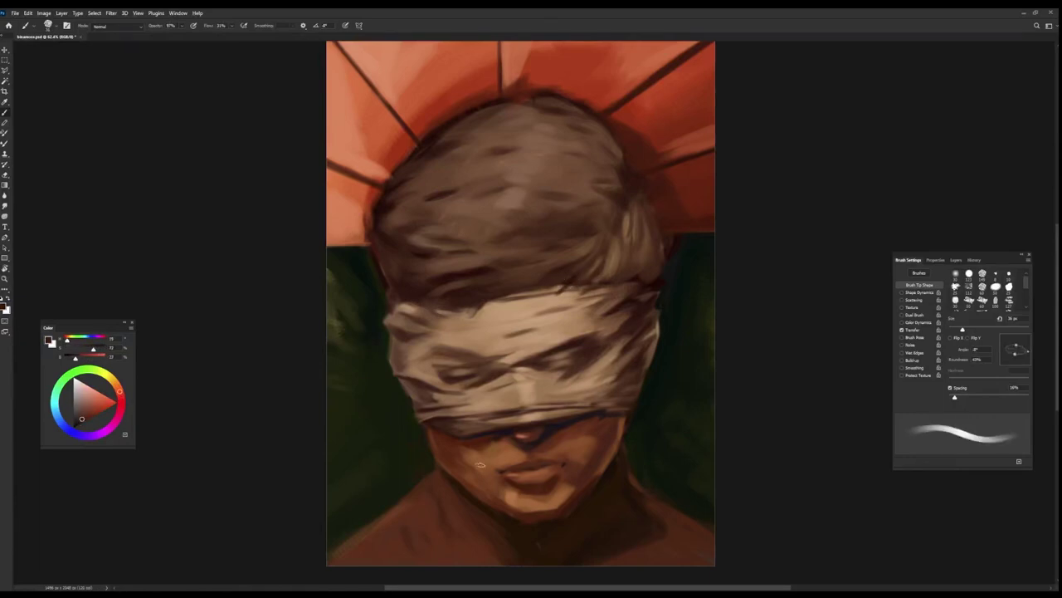
Step: Add a Color Lookup adjustment layer from the Layers panel
left_click(960, 260)
left_click(947, 462)
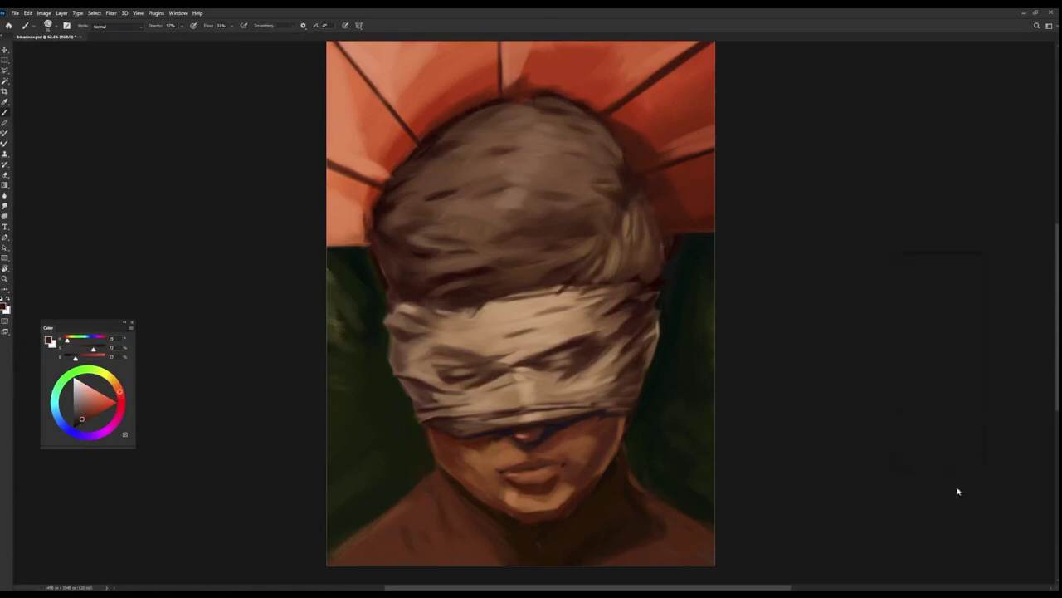
left_click(962, 403)
Step: Step through 3DLUT File presets to a cooler grade that darkens the background
left_click(950, 285)
key("Down")
key("Down")
key("Down")
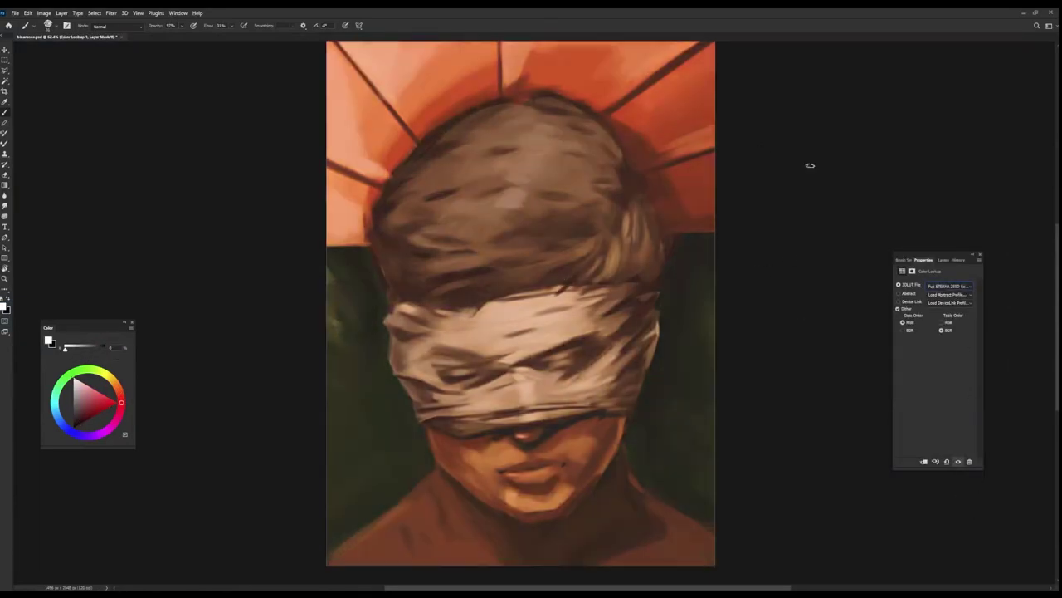
key("Down")
key("Down")
key("Down")
key("Down")
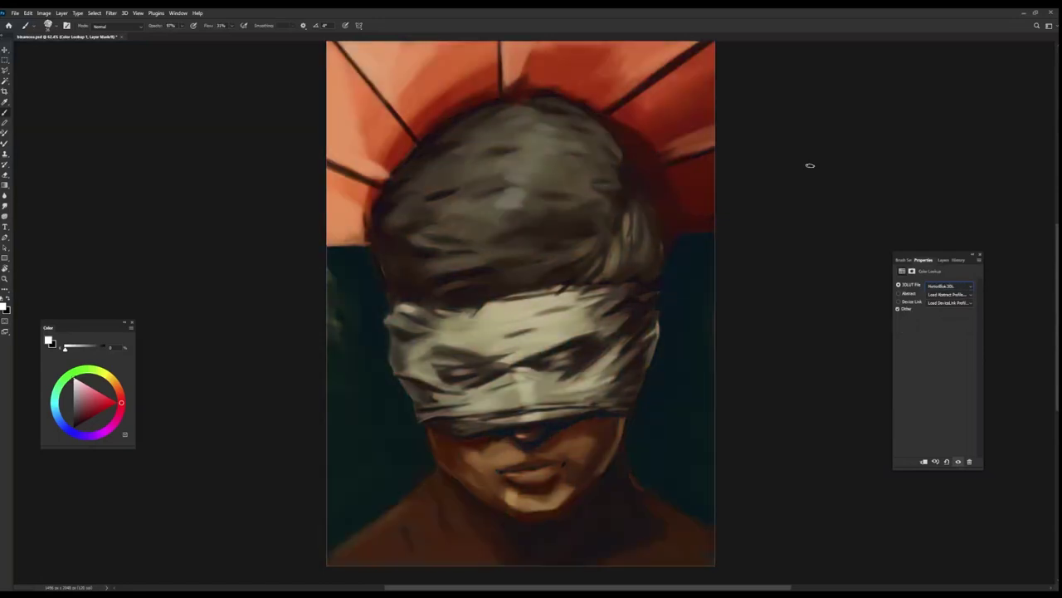
Step: On a new layer, paint a light orange-tan zigzag down the hair and over the blindfold
left_click(956, 259)
left_click(963, 405)
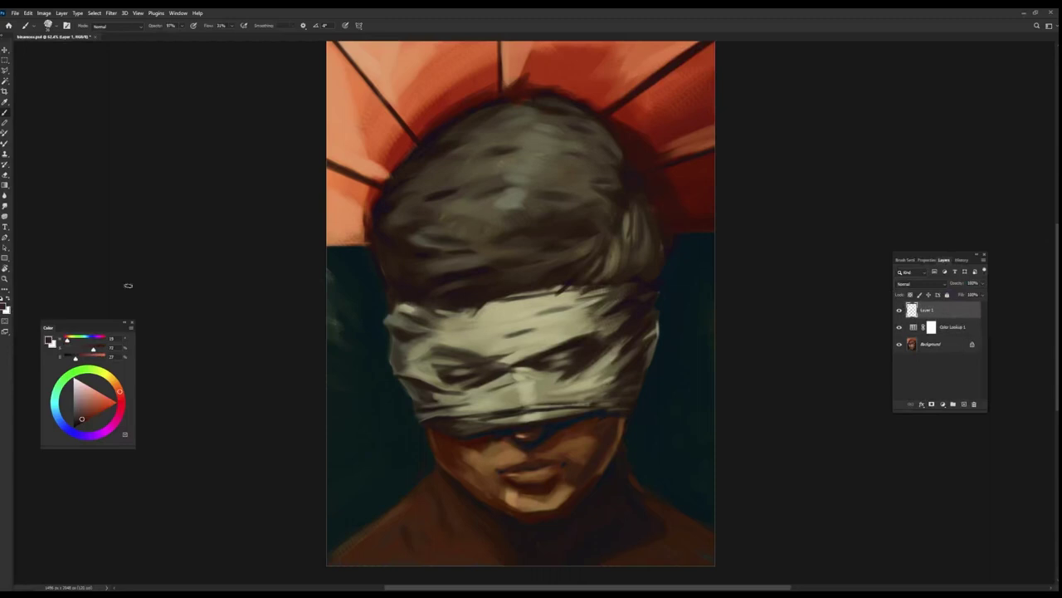
left_click(116, 384)
left_click(103, 395)
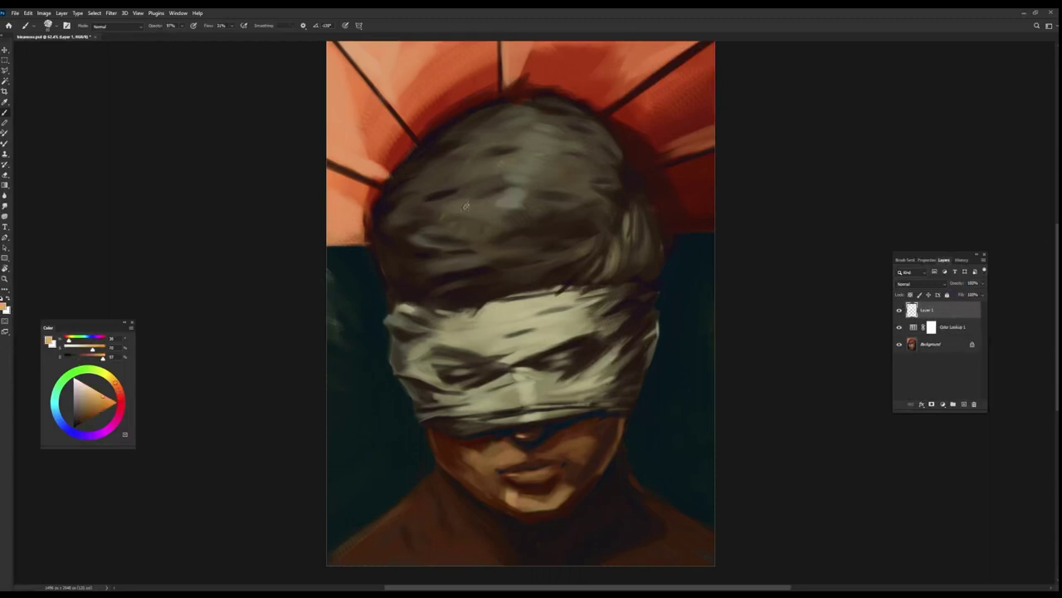
mouse_move(466, 205)
left_mouse_down()
mouse_move(486, 162)
mouse_move(439, 225)
mouse_move(435, 278)
mouse_move(488, 274)
mouse_move(427, 337)
mouse_move(506, 282)
mouse_move(448, 328)
mouse_move(497, 348)
mouse_move(448, 419)
left_mouse_up()
left_click_drag(482, 348, 456, 424)
Step: Carry the orange band over the face, blindfold and chin, erasing the zigzag's top
mouse_move(498, 473)
left_mouse_down()
mouse_move(467, 366)
mouse_move(442, 353)
mouse_move(514, 382)
mouse_move(506, 417)
mouse_move(556, 390)
left_mouse_up()
left_click_drag(485, 440, 498, 518)
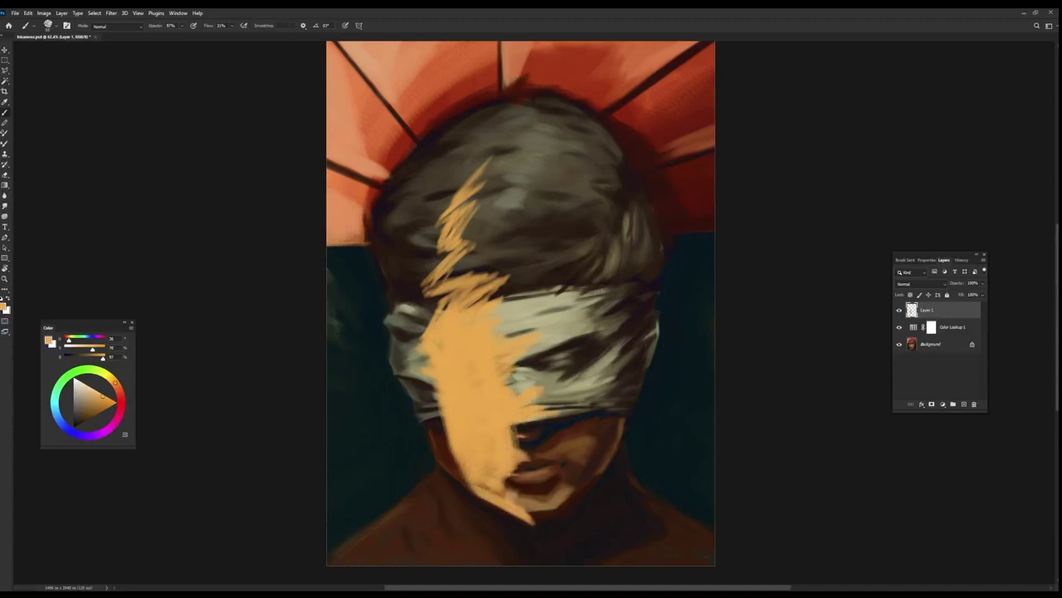
left_click_drag(486, 477, 531, 518)
left_click_drag(485, 552, 504, 569)
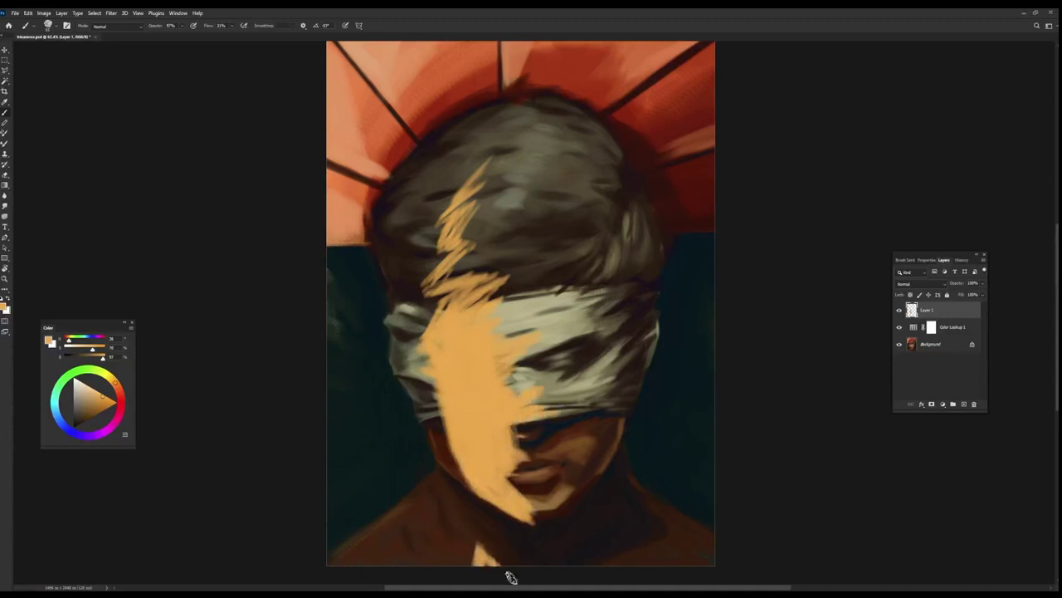
key("shift+b")
mouse_move(489, 164)
left_mouse_down()
mouse_move(452, 211)
mouse_move(456, 232)
mouse_move(450, 217)
mouse_move(470, 172)
left_mouse_up()
key("b")
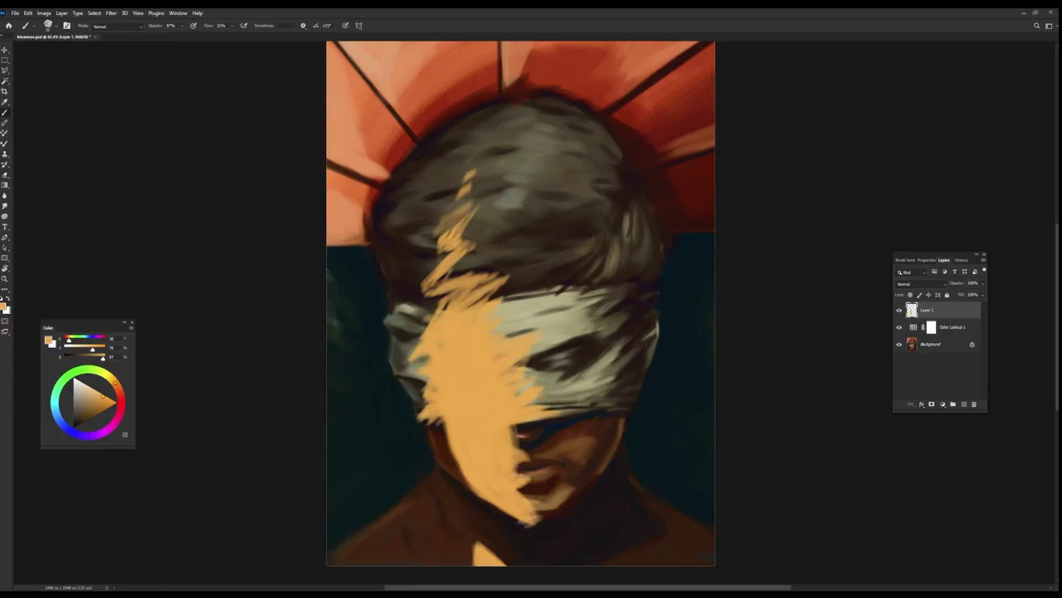
Step: Give the Eraser wider spacing and a flattened oval tip in Brush Settings
key("e")
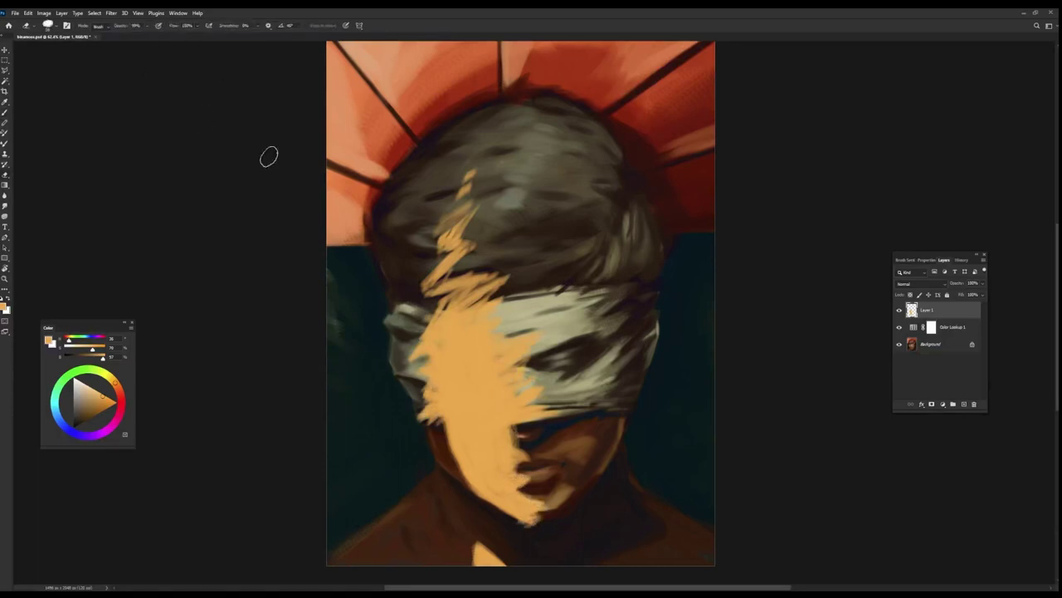
key("F5")
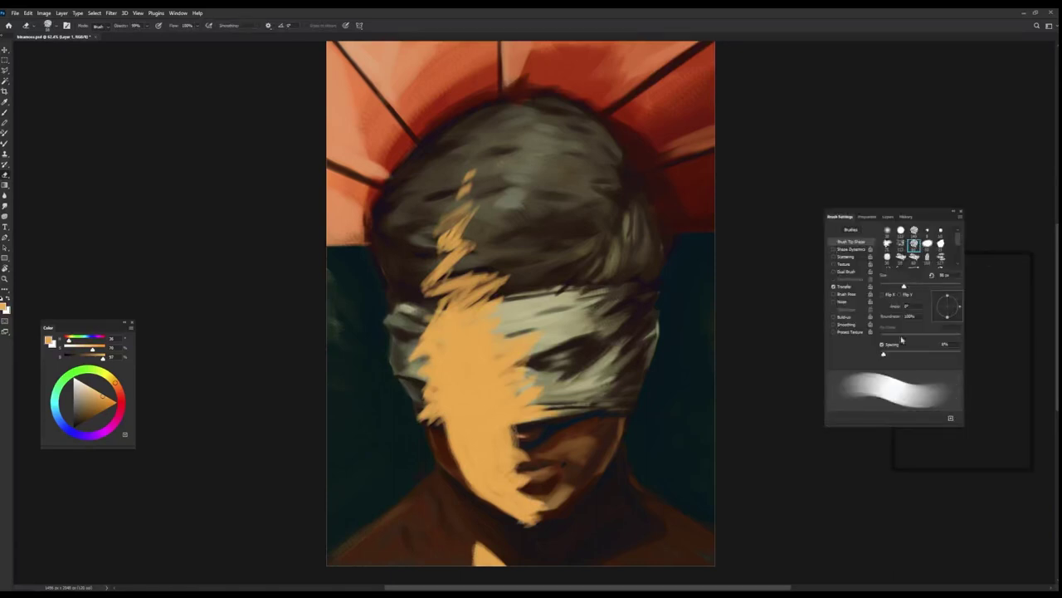
left_click_drag(883, 354, 889, 354)
left_click_drag(947, 296, 954, 300)
Step: Erase ragged gaps in the orange at the hair top, beside the bandage, across the face and below the chin
left_click_drag(464, 174, 452, 240)
mouse_move(407, 349)
left_mouse_down()
mouse_move(431, 330)
mouse_move(423, 366)
left_mouse_up()
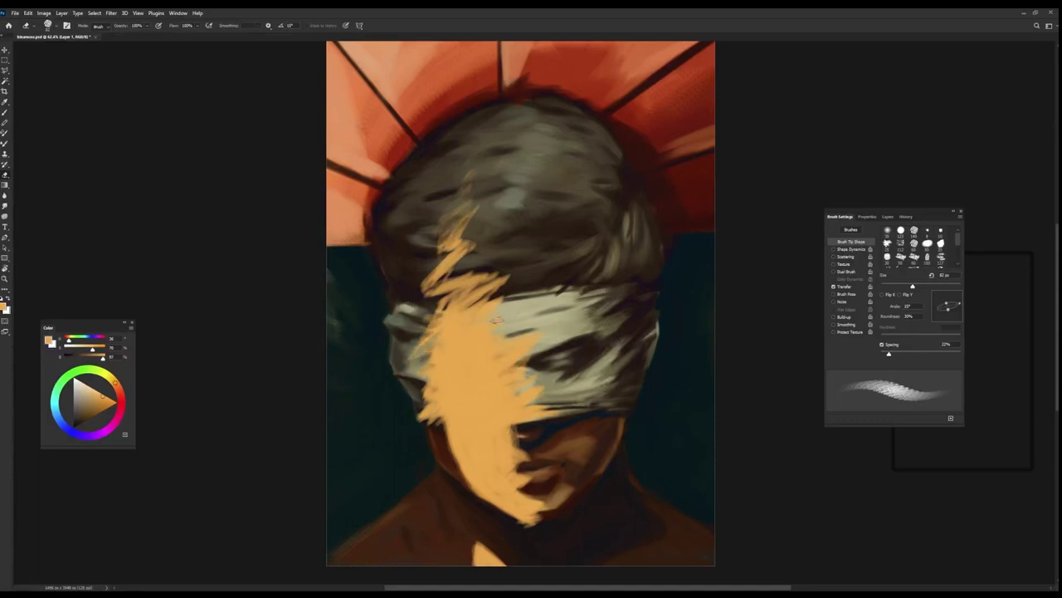
mouse_move(406, 416)
left_mouse_down()
mouse_move(452, 427)
mouse_move(432, 461)
left_mouse_up()
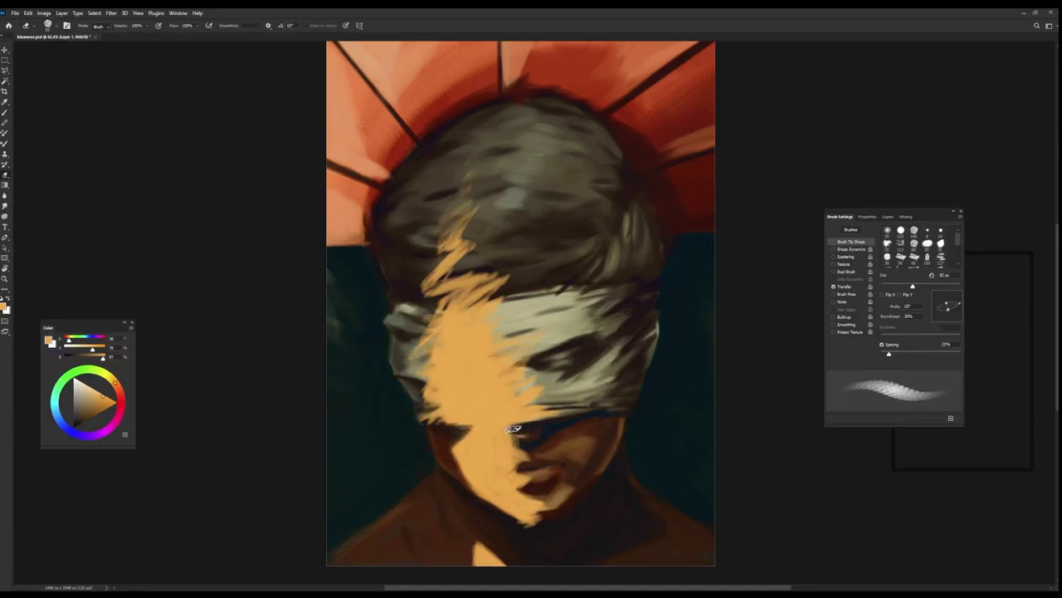
left_click_drag(505, 427, 536, 440)
left_click_drag(490, 547, 535, 521)
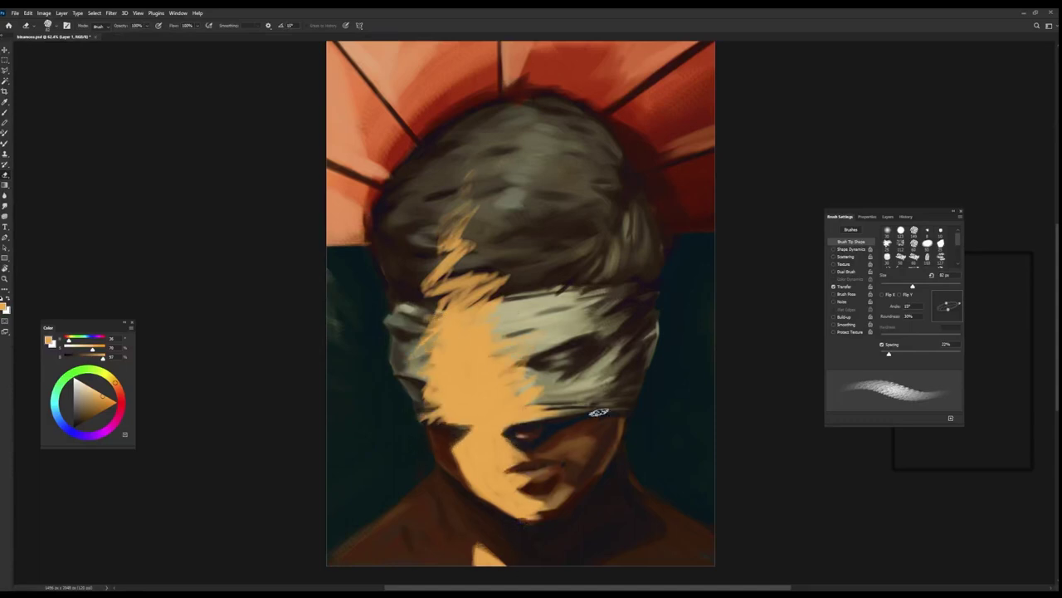
key("F7")
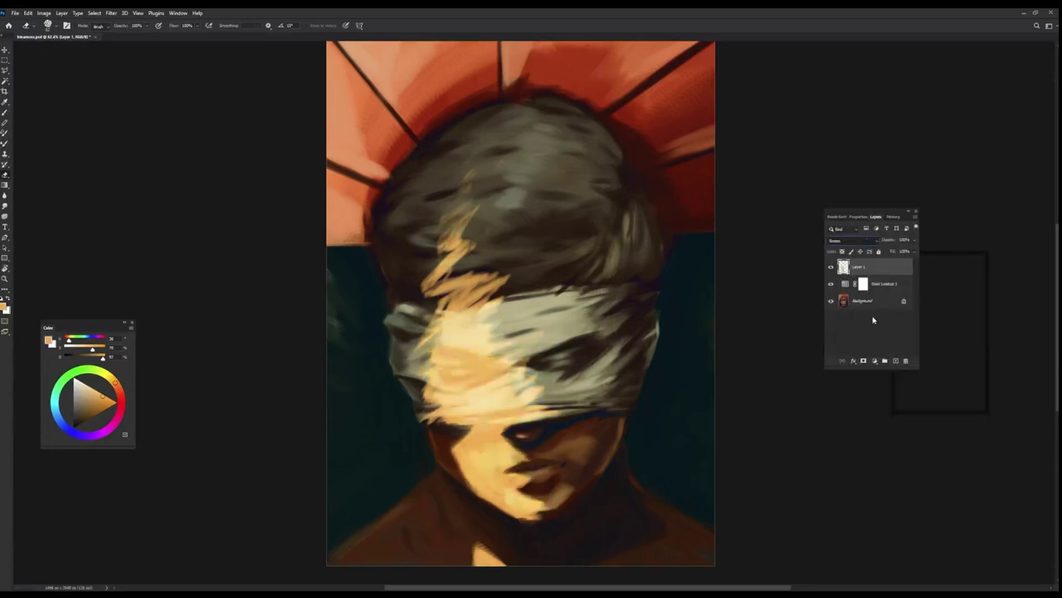
Step: Try Overlay and Hard Light blending on the orange layer, then return it to Normal
key("Down")
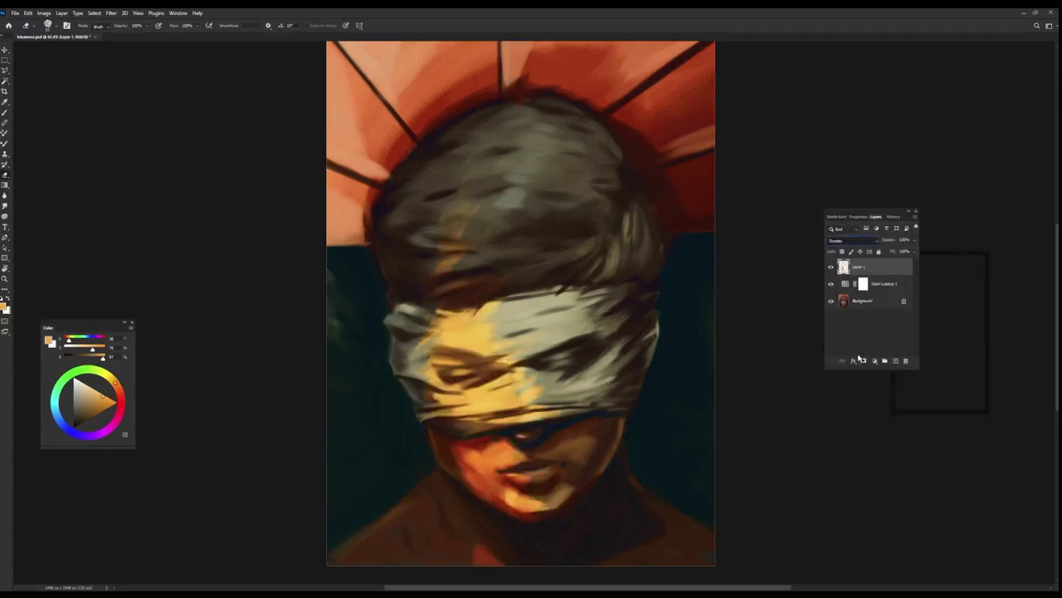
key("Down")
key("Down")
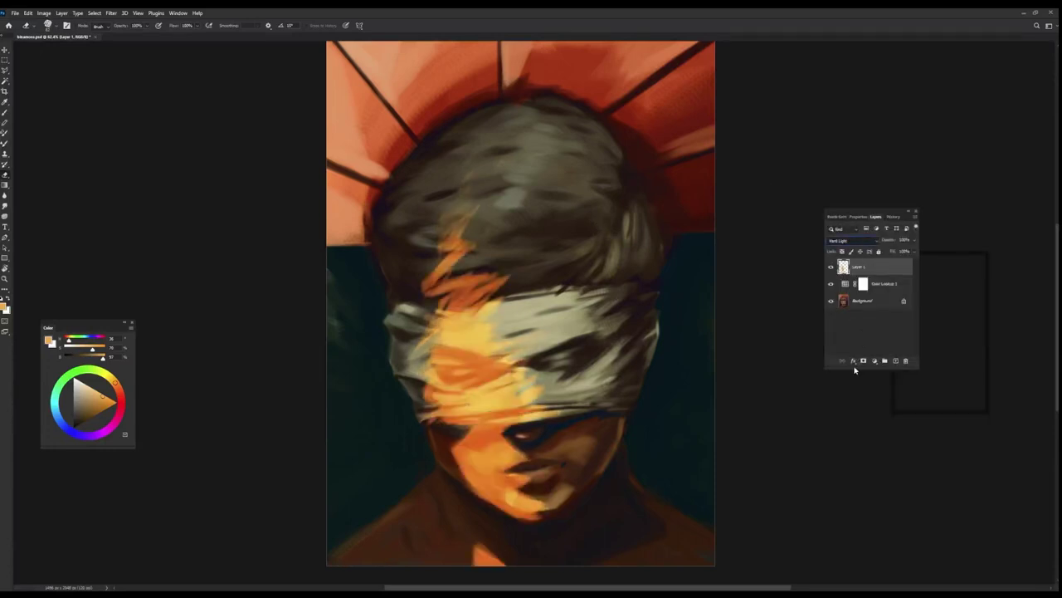
key("Down")
key("Home")
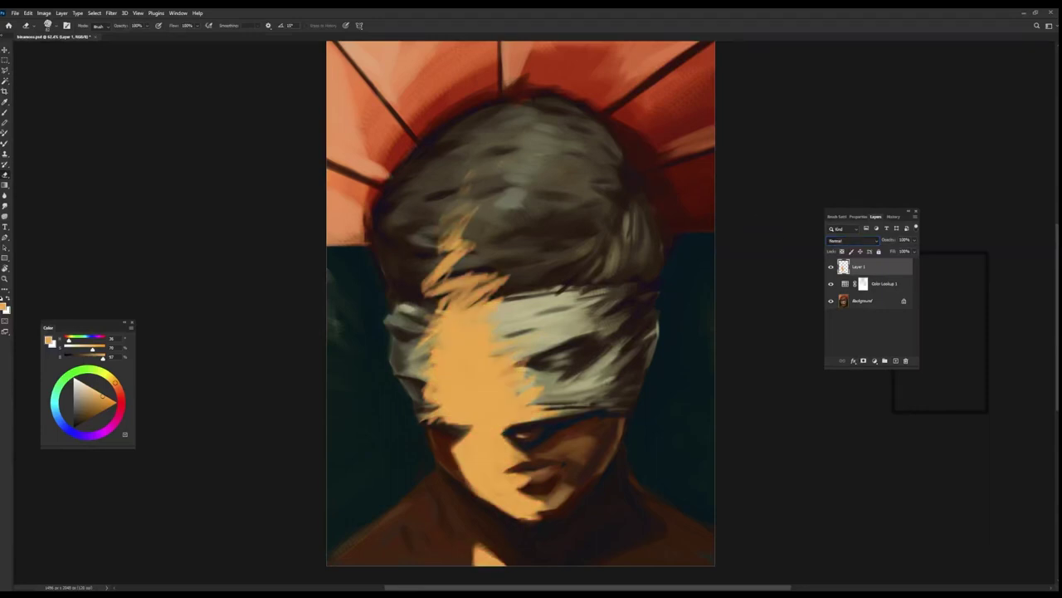
Step: Add a Gradient Map masked to the orange paint's shape, then create a new empty layer
left_click(843, 266, "ctrl")
key("F2")
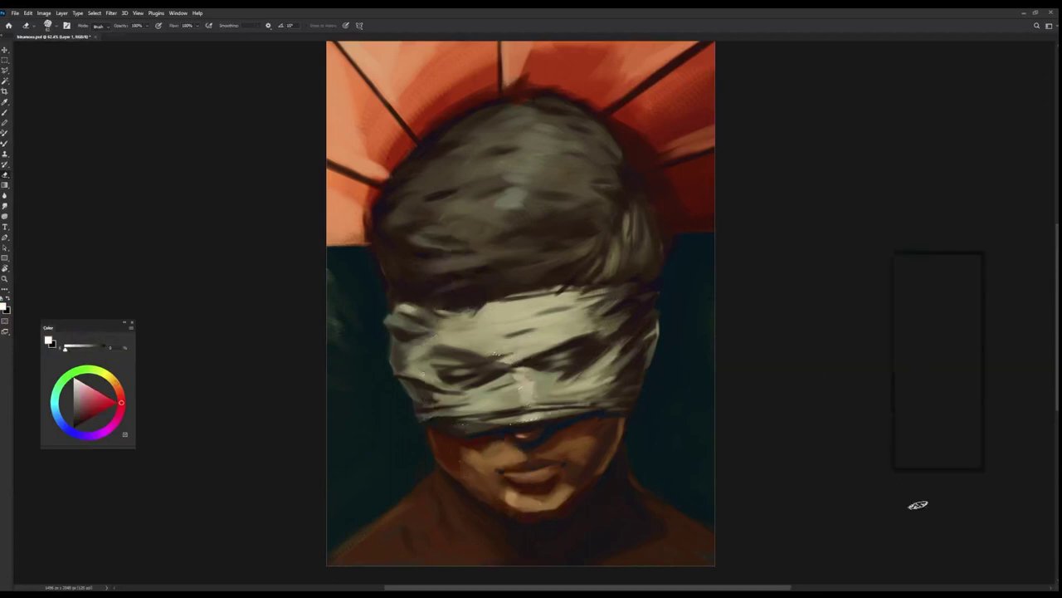
scroll(396, 373, "down", 5)
scroll(343, 321, "up", 5)
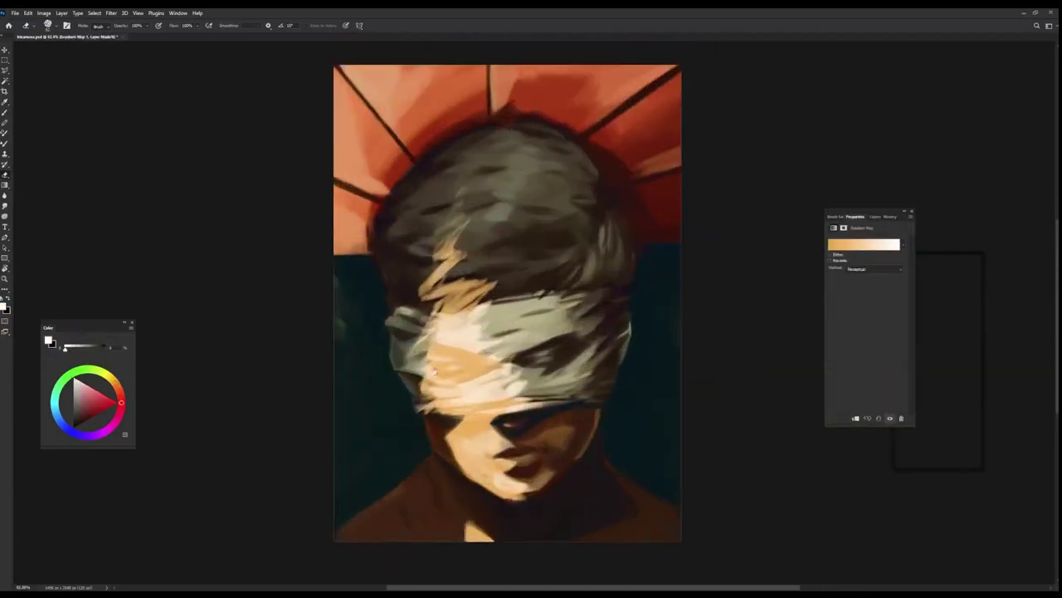
left_click_drag(688, 291, 677, 307)
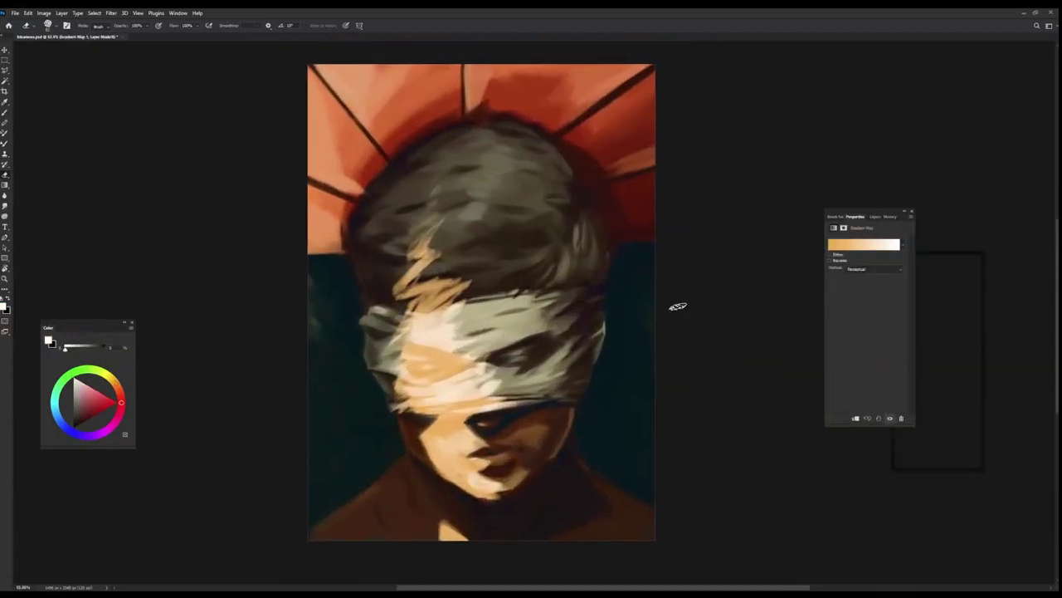
left_click(874, 216)
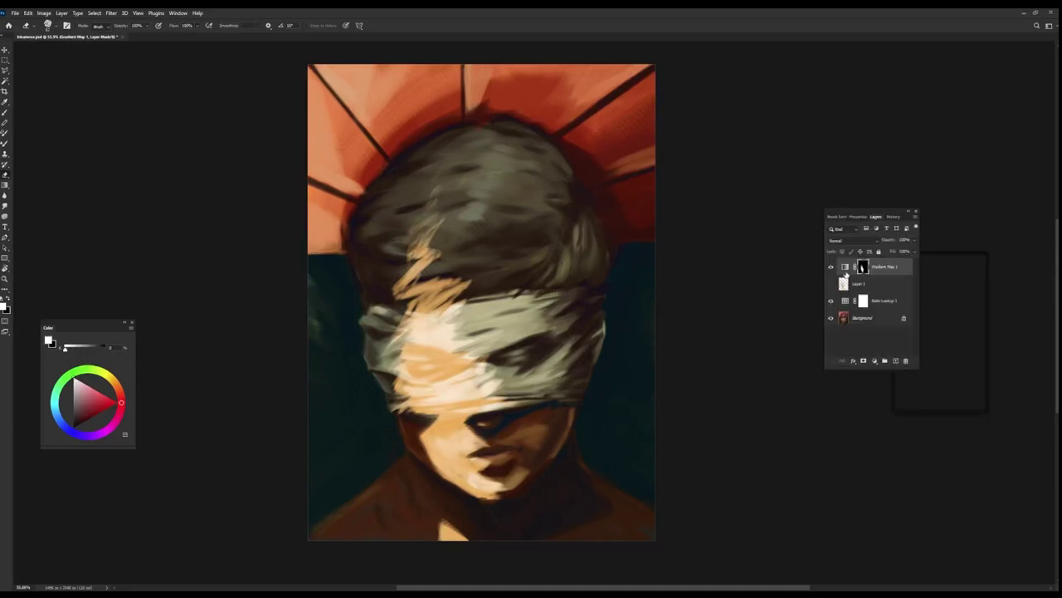
key("ctrl+shift+alt+n")
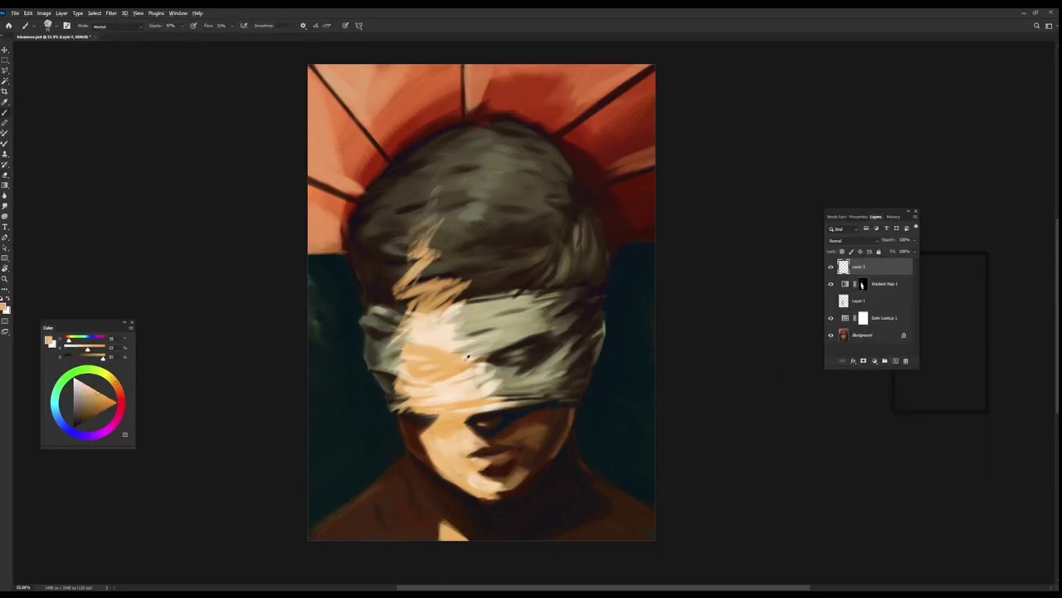
Step: Paint light highlights across the bandage, enlarging its light patch and brightening its bottom edge
mouse_move(467, 357)
left_mouse_down()
mouse_move(406, 363)
mouse_move(455, 369)
mouse_move(425, 388)
left_mouse_up()
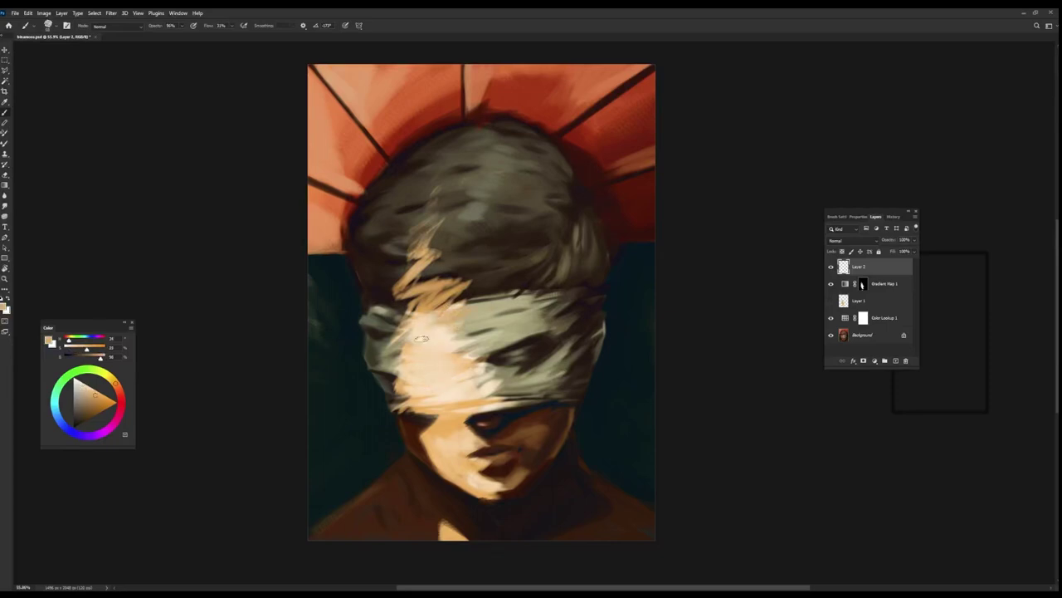
mouse_move(421, 338)
left_mouse_down()
mouse_move(431, 321)
mouse_move(399, 274)
mouse_move(423, 267)
mouse_move(453, 299)
mouse_move(429, 236)
mouse_move(444, 184)
left_mouse_up()
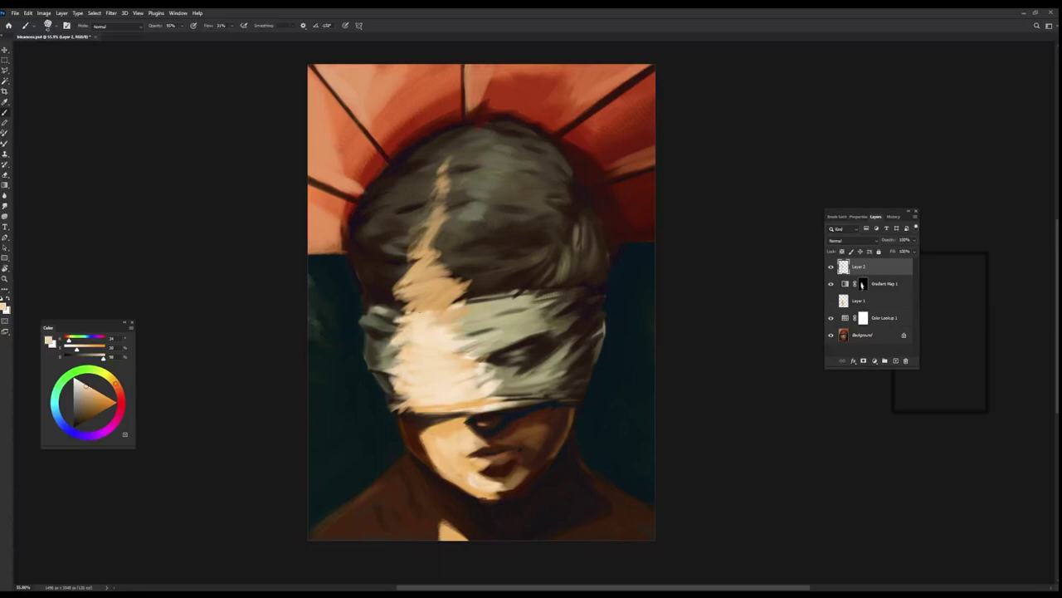
left_click(437, 408, "alt")
left_click_drag(437, 407, 490, 410)
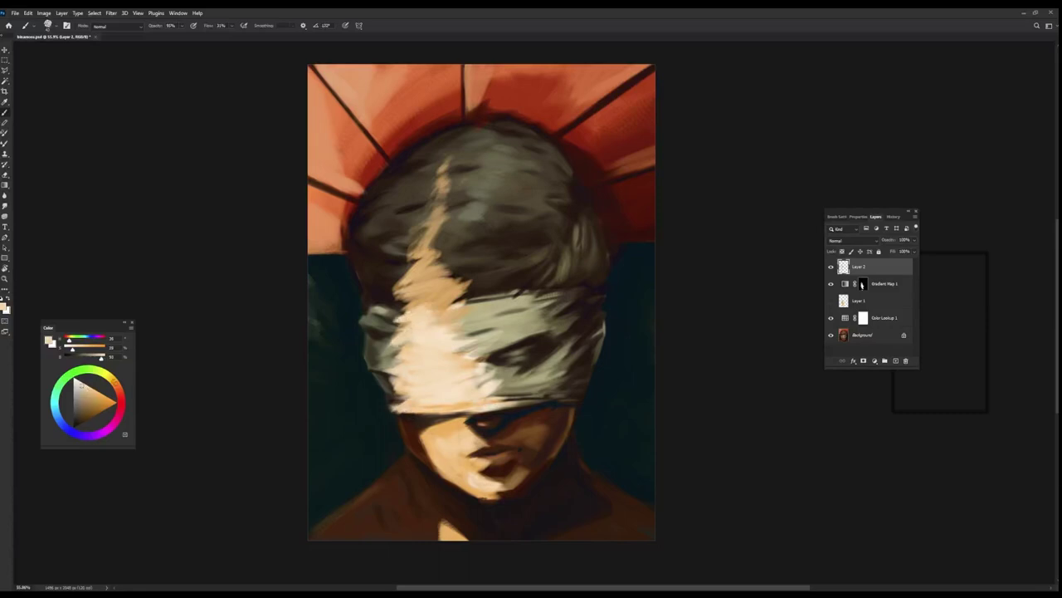
Step: Extend the bright lower-left bandage patch with a light tan stroke
left_click(407, 308, "alt")
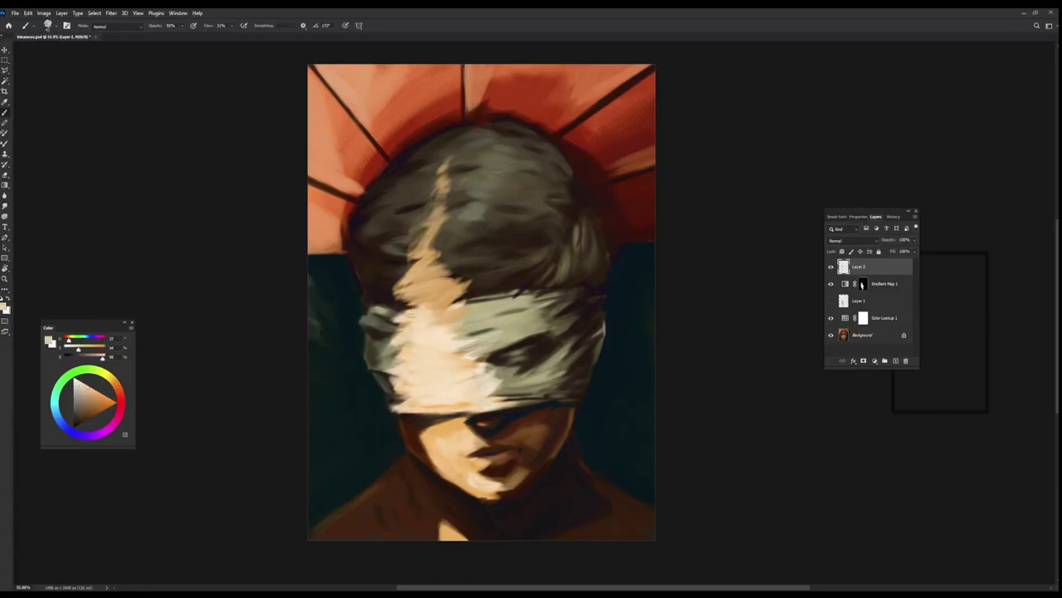
left_click(419, 444, "alt")
left_click(453, 531, "alt")
left_click_drag(452, 531, 438, 523)
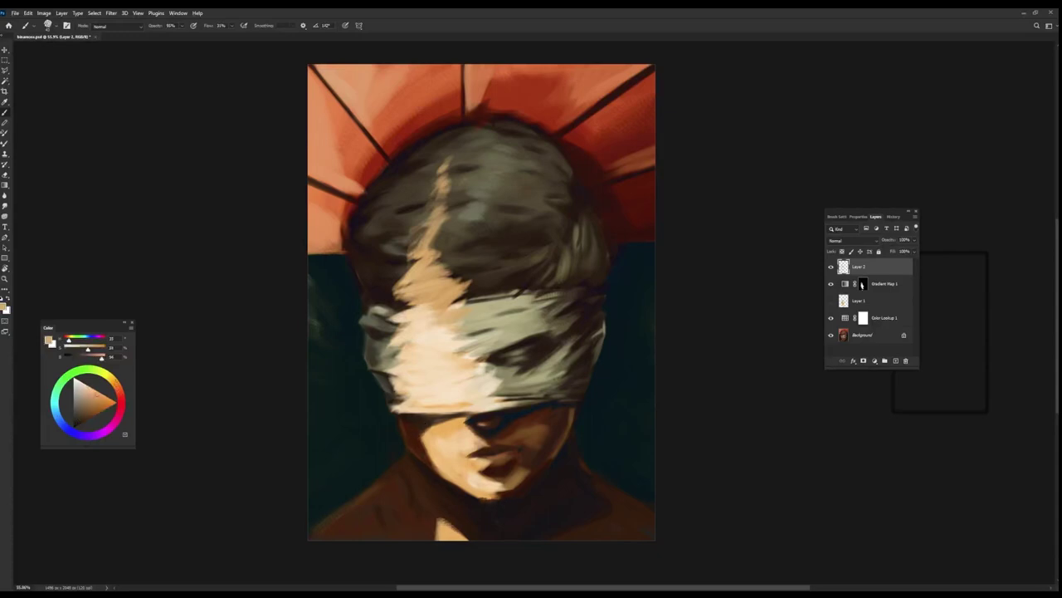
left_click(469, 235, "alt")
Step: Reset the view and stamp the visible painting into a new merged layer
scroll(440, 329, "down", 5)
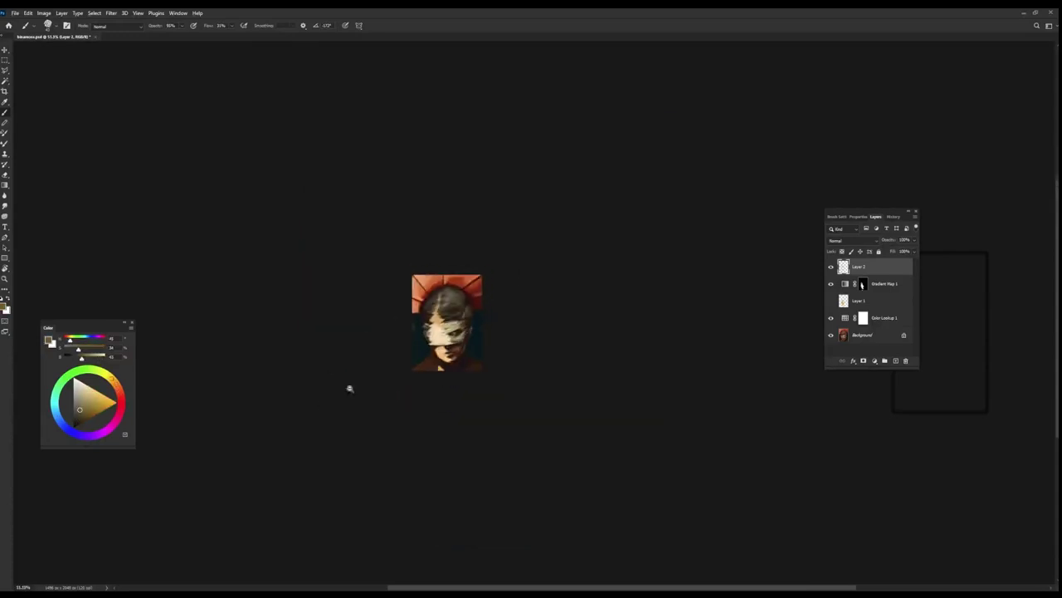
scroll(393, 466, "up", 3)
scroll(394, 465, "up", 2)
left_click(895, 361)
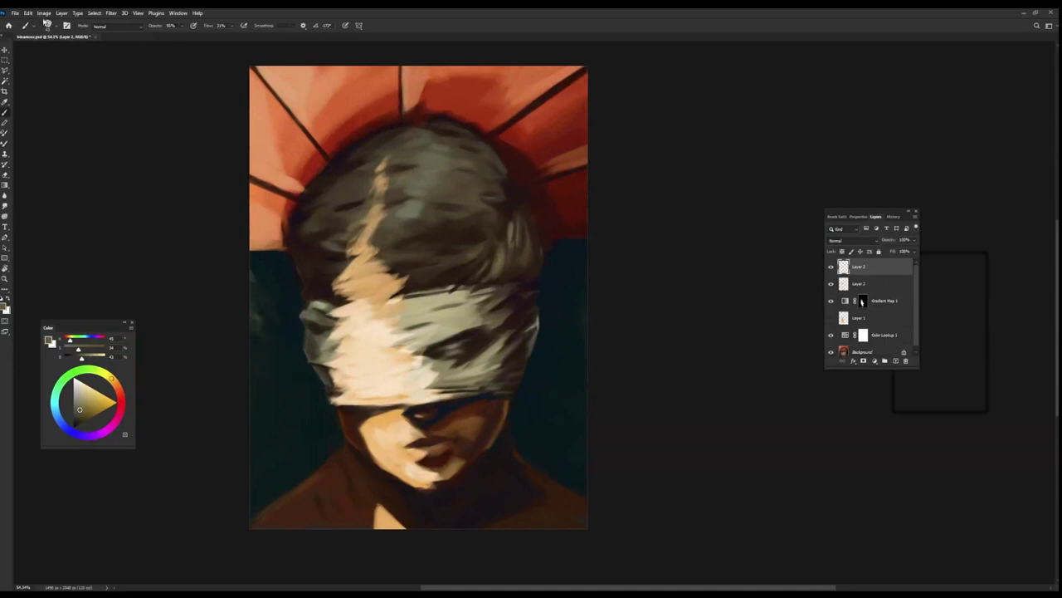
key("ctrl+shift+alt+e")
Step: Lasso a right-side bandage patch, rotate it about 5.7°, and deselect
key("l")
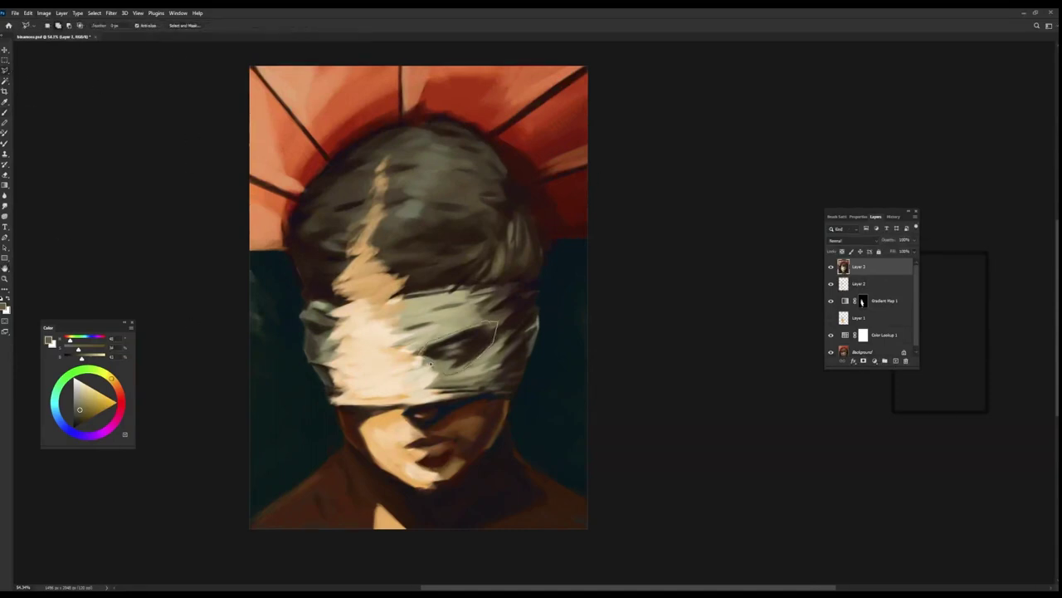
key("ctrl+t")
left_click_drag(523, 374, 515, 384)
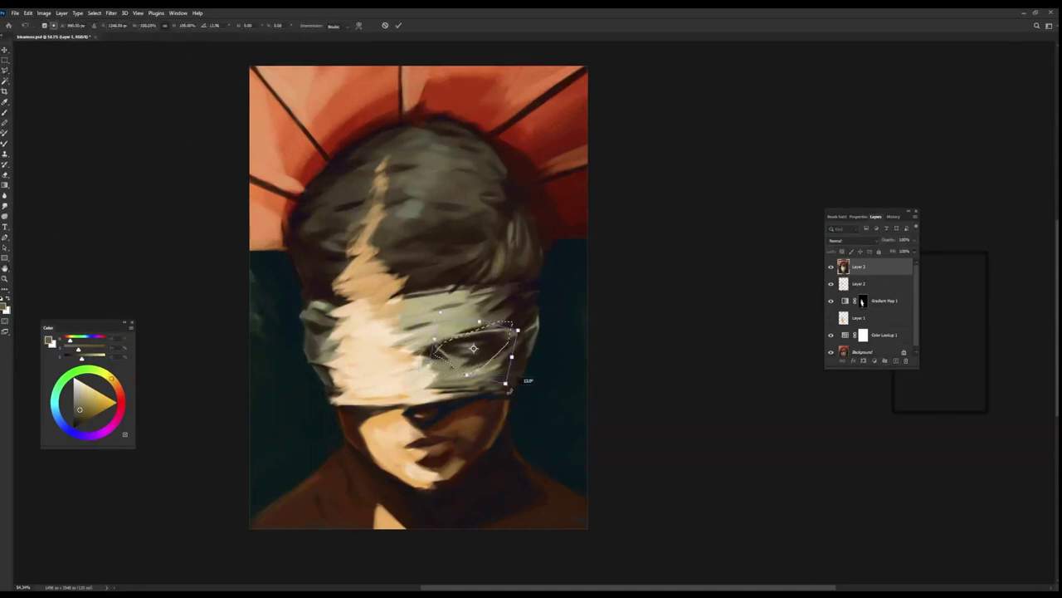
key("Return")
key("ctrl+d")
Step: Paint darker and greyish-yellow strokes on the bandage's right side, then add a new empty layer
key("b")
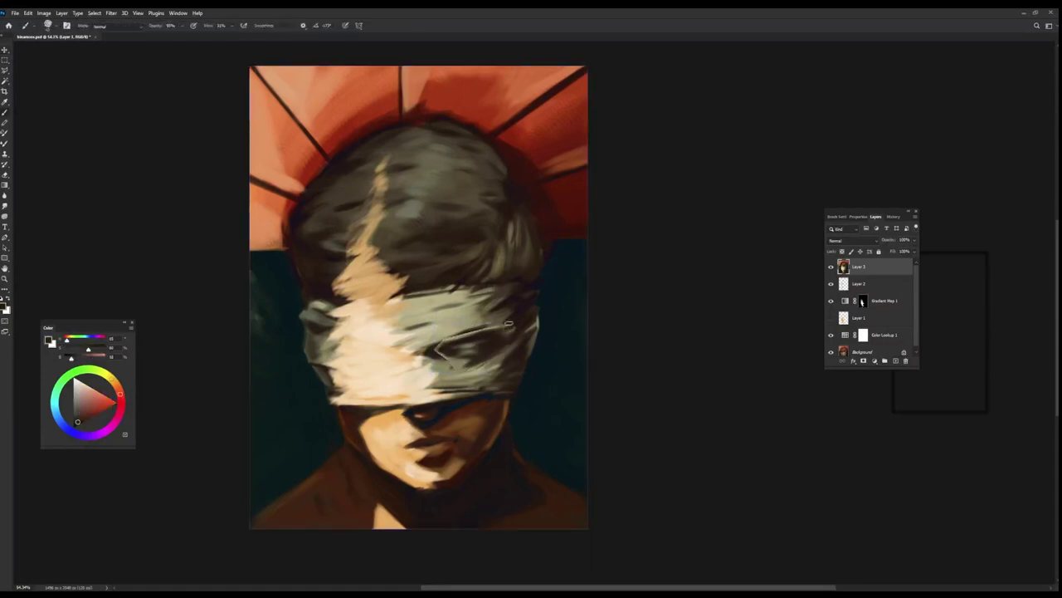
left_click(496, 314, "alt")
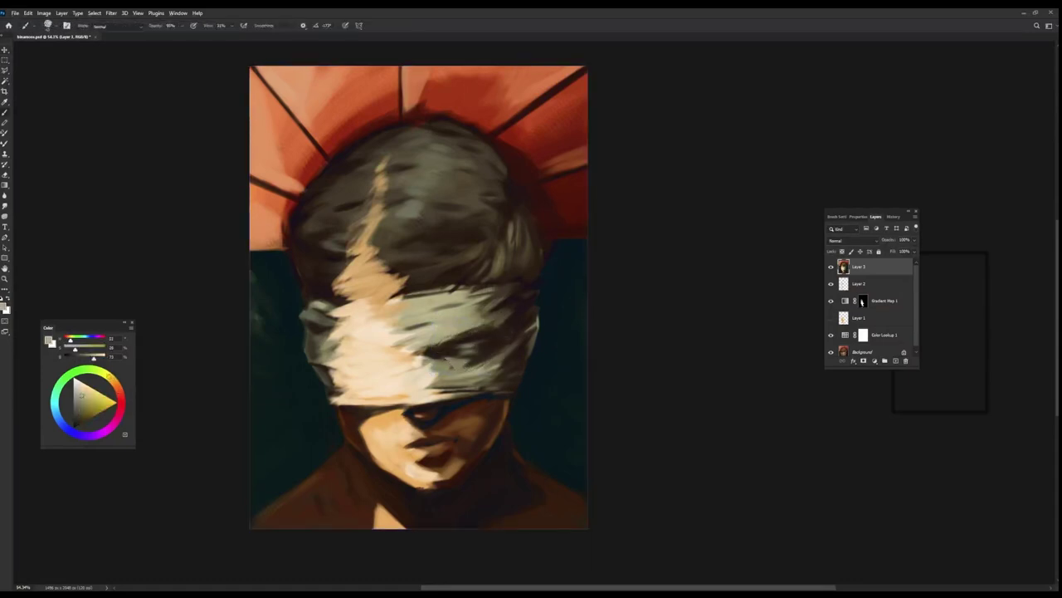
left_click(440, 355, "alt")
left_click_drag(444, 359, 502, 357)
left_click(485, 357, "alt")
left_click(489, 359, "alt")
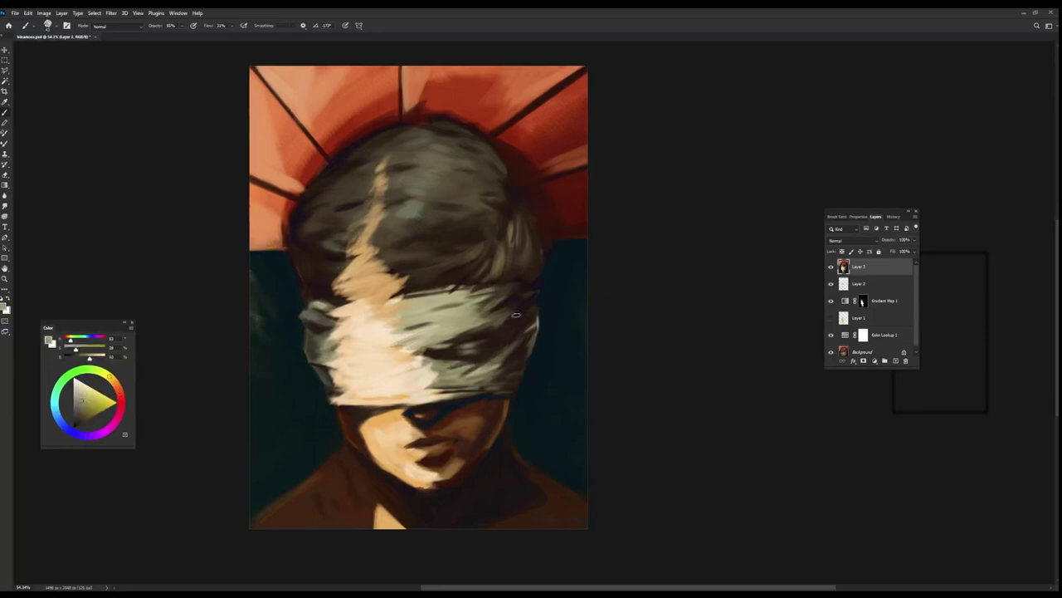
key("ctrl+shift+alt+n")
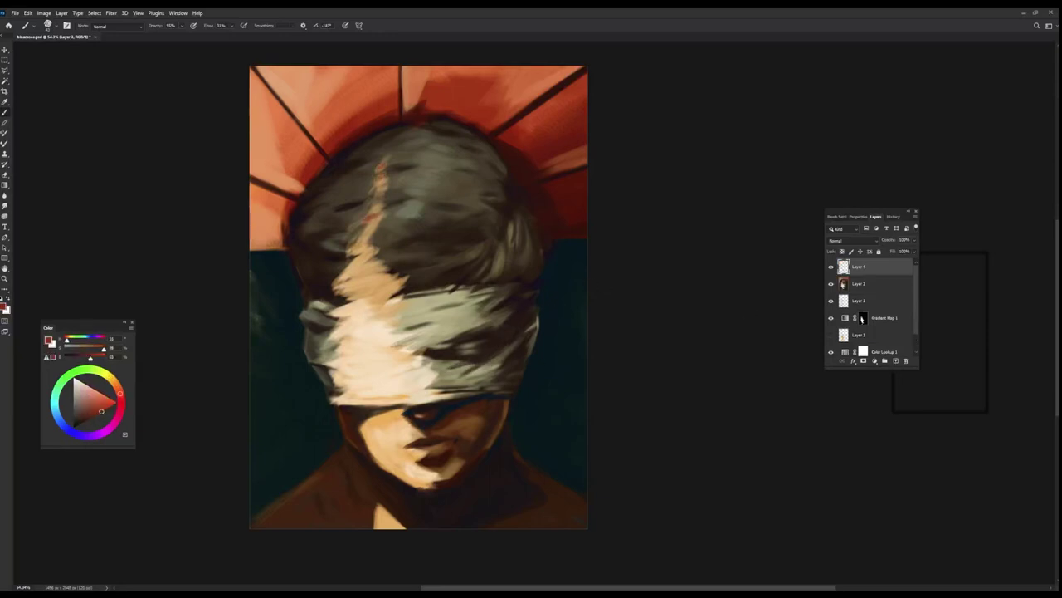
Step: Darken the hair parting and peach hair streak, and brighten the chin and jaw with salmon
left_click(371, 225, "alt")
left_click_drag(370, 233, 362, 249)
left_click(116, 401)
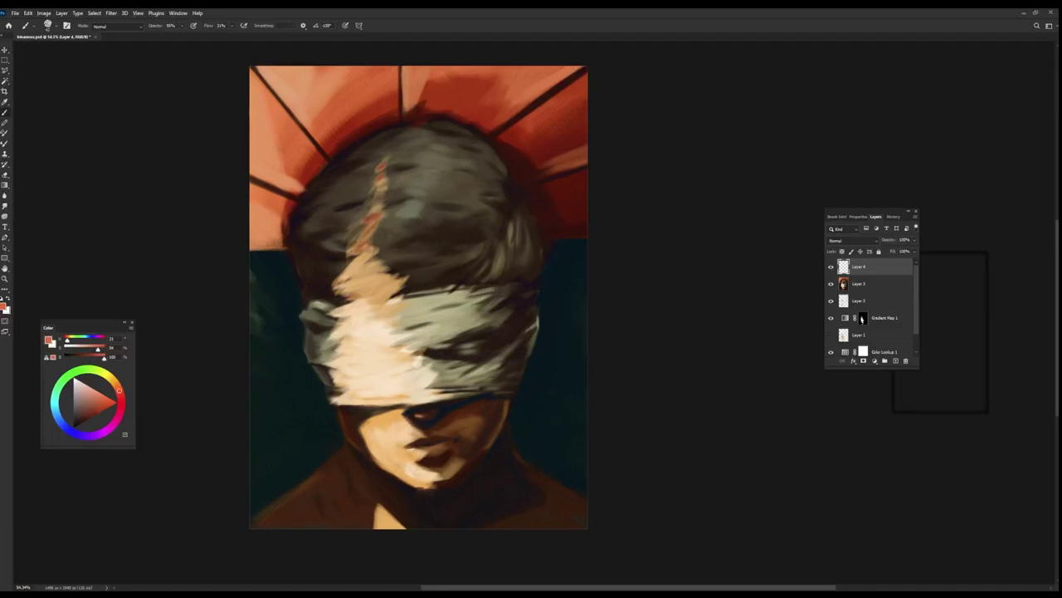
left_click_drag(407, 481, 363, 438)
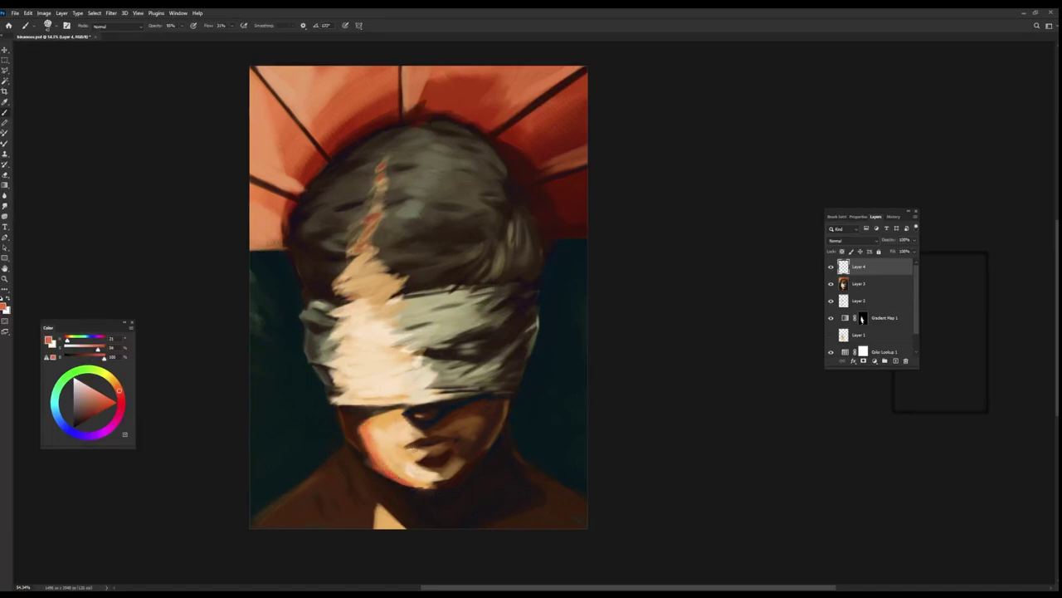
left_click(355, 399, "alt")
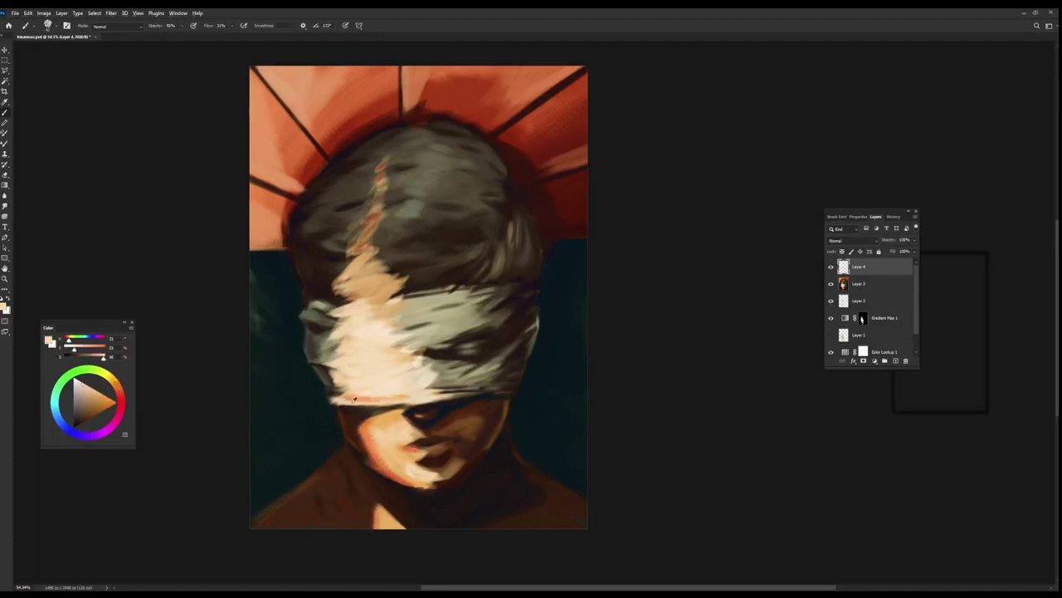
left_click(332, 381, "alt")
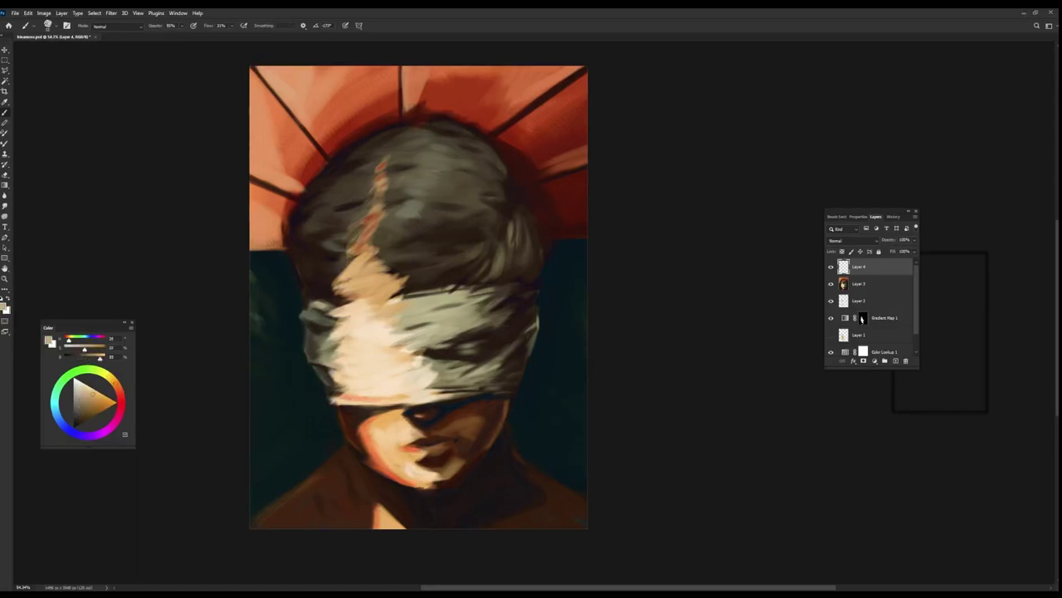
left_click_drag(340, 258, 391, 271)
left_click(389, 202, "alt")
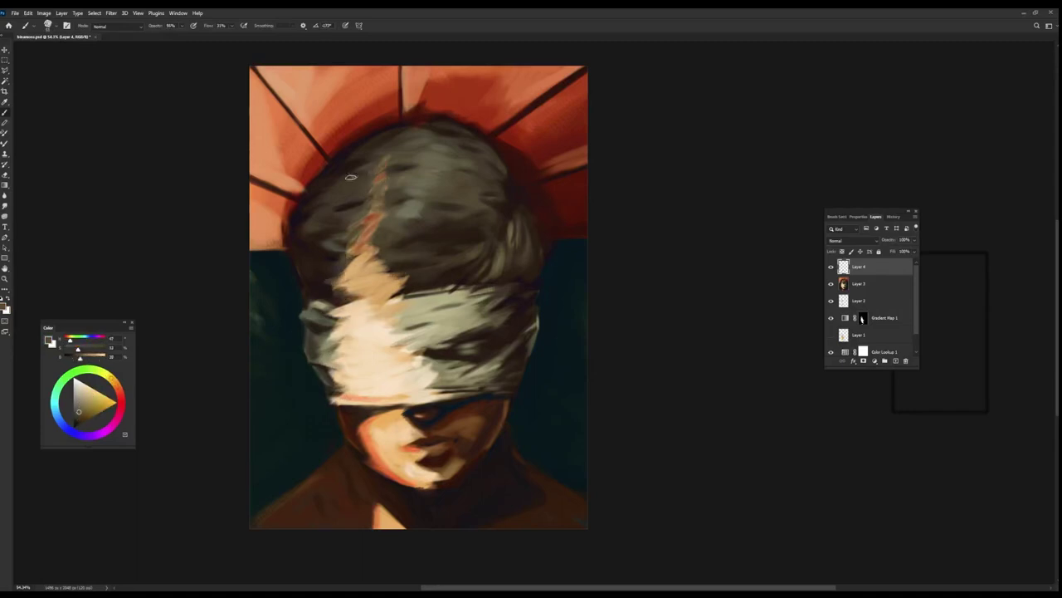
Step: Paint a light cyan rim along the left and upper-left hair and above the head
left_click_drag(112, 378, 55, 409)
left_click(110, 398)
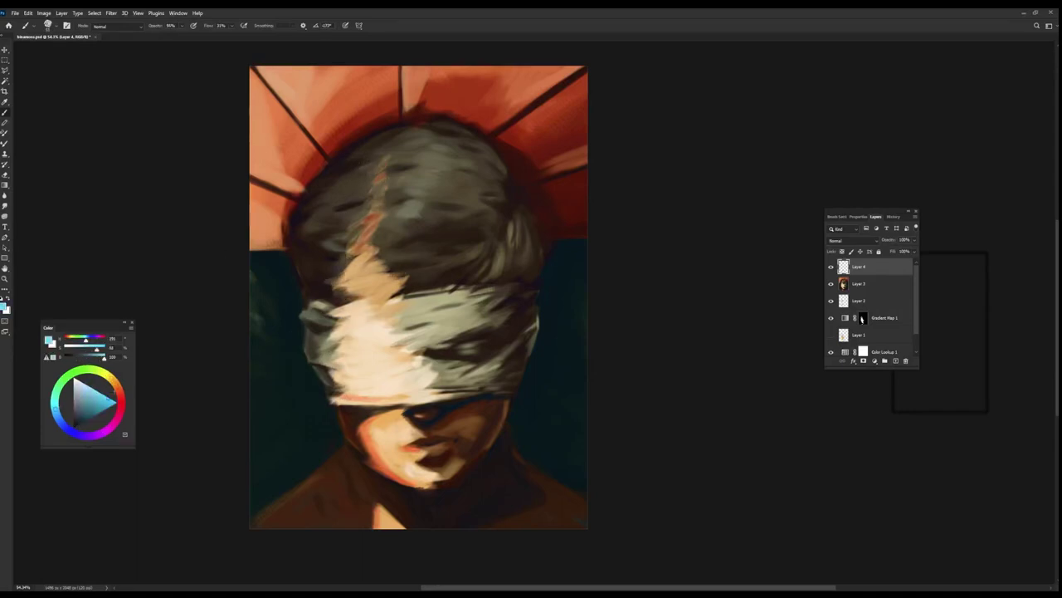
mouse_move(296, 187)
left_mouse_down()
mouse_move(284, 234)
mouse_move(369, 121)
mouse_move(353, 106)
mouse_move(469, 118)
mouse_move(515, 162)
mouse_move(541, 240)
left_mouse_up()
mouse_move(287, 240)
left_mouse_down()
mouse_move(290, 191)
mouse_move(320, 161)
left_mouse_up()
left_click_drag(290, 214, 340, 148)
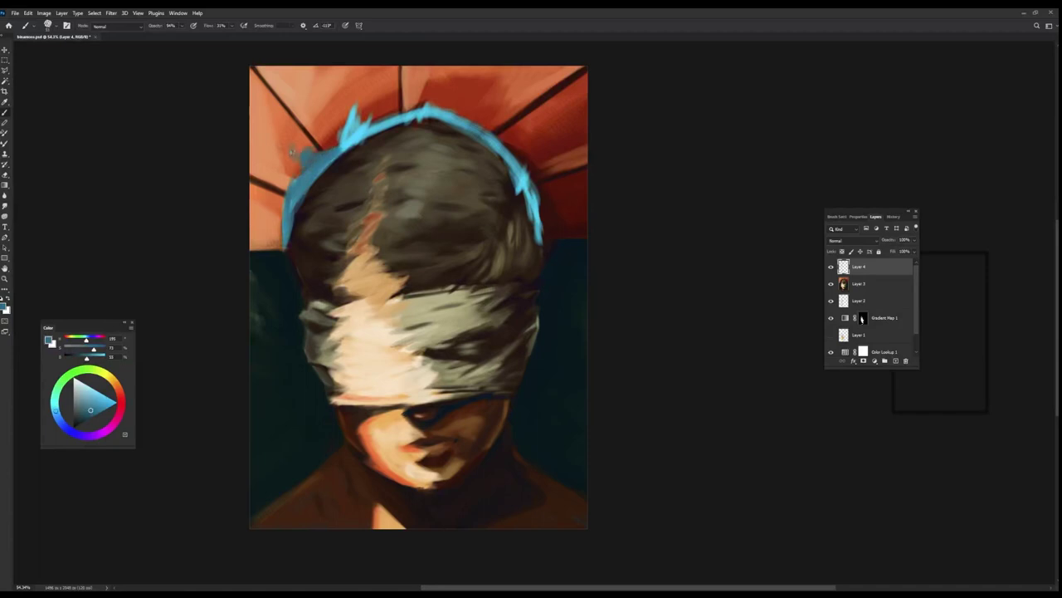
mouse_move(282, 170)
left_mouse_down()
mouse_move(299, 137)
mouse_move(309, 166)
mouse_move(386, 87)
left_mouse_up()
left_click_drag(348, 124, 498, 133)
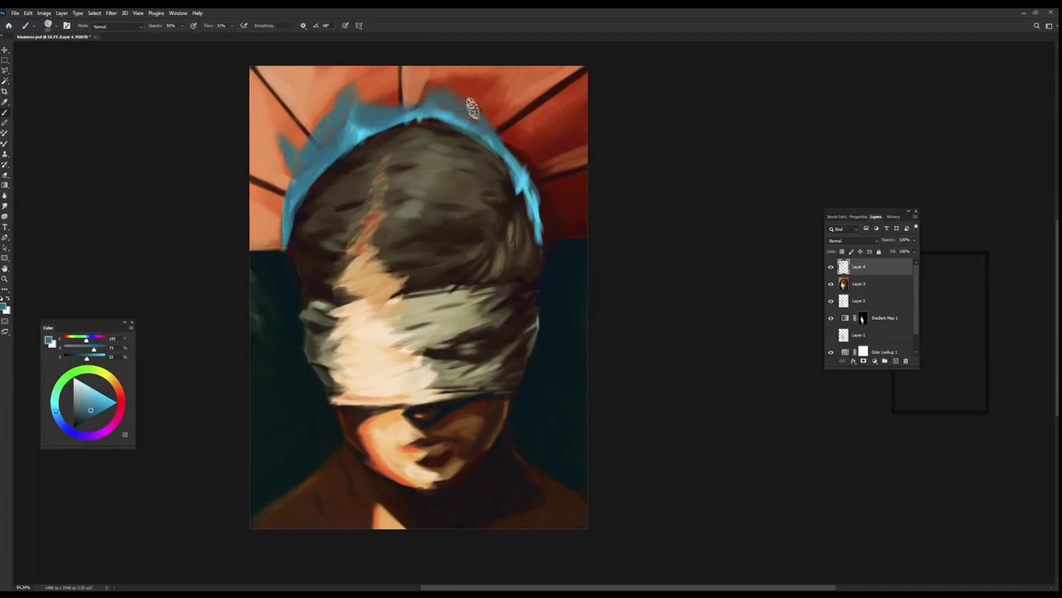
left_click_drag(390, 104, 444, 77)
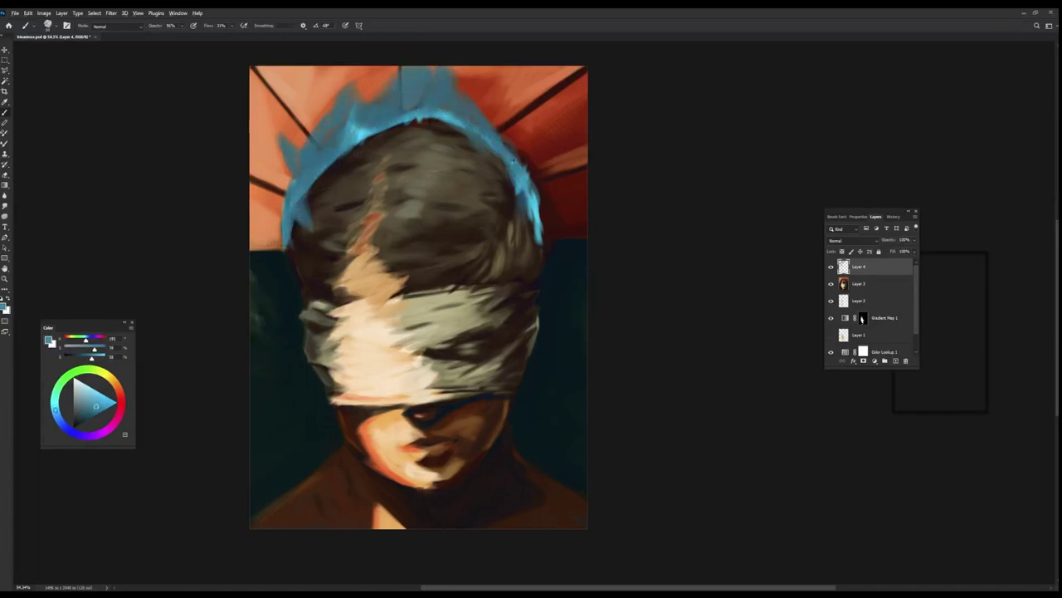
Step: Add small lighter-cyan strokes down the left and right hair edges
left_click(507, 170, "alt")
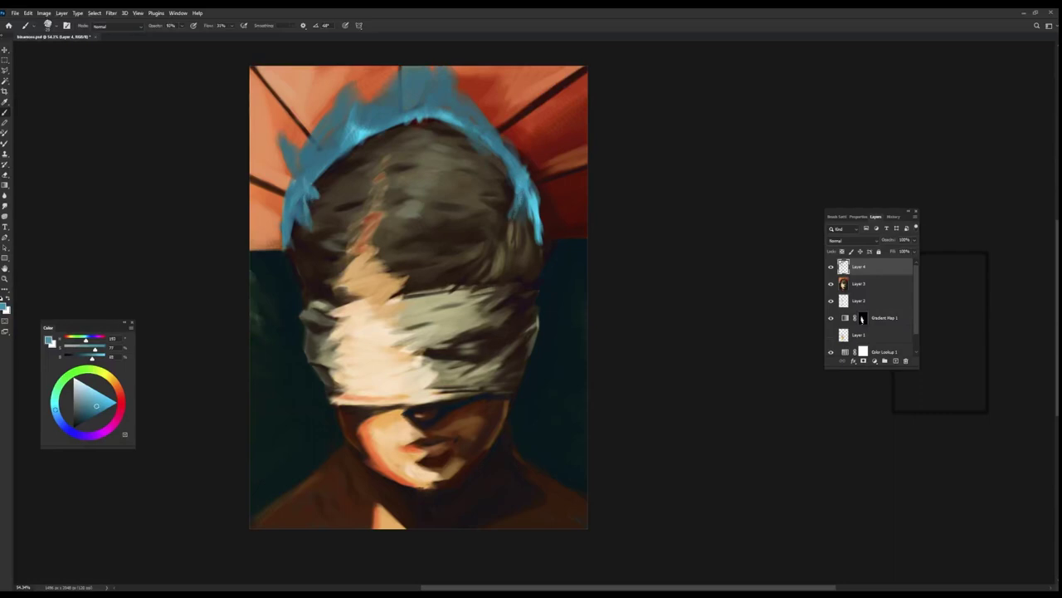
left_click_drag(307, 195, 289, 247)
left_click_drag(538, 207, 535, 282)
left_click_drag(303, 220, 294, 278)
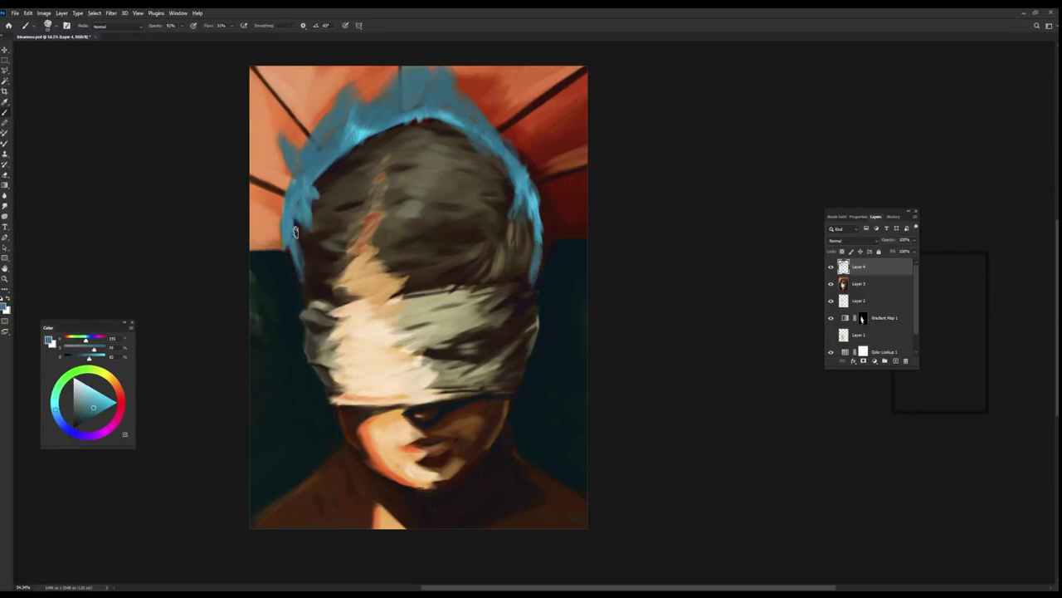
left_click(299, 232, "alt")
left_click_drag(296, 198, 295, 210)
Step: Touch up the top-left with orange and blue, then add blue-grey strokes along the top hair
left_click(274, 159, "alt")
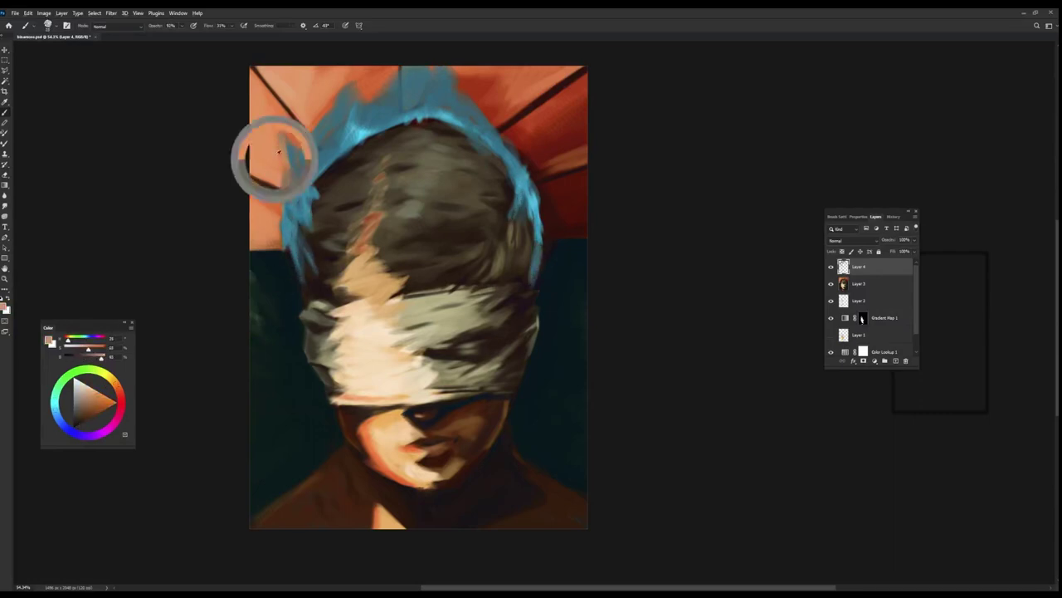
left_click_drag(307, 133, 338, 65)
left_click(353, 133, "alt")
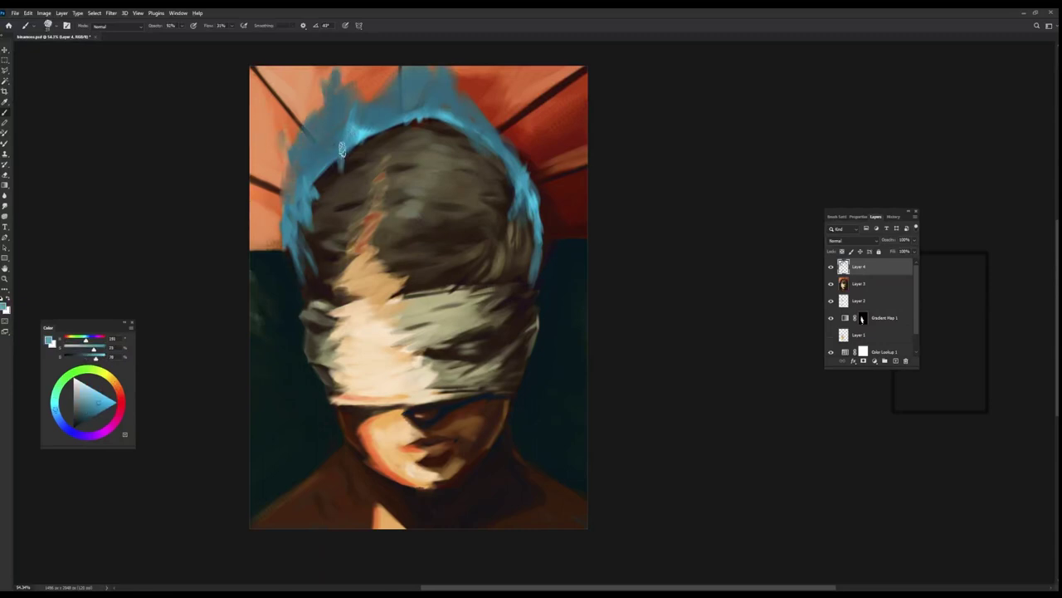
left_click_drag(341, 171, 341, 106)
left_click(342, 145, "alt")
left_click(322, 128, "alt")
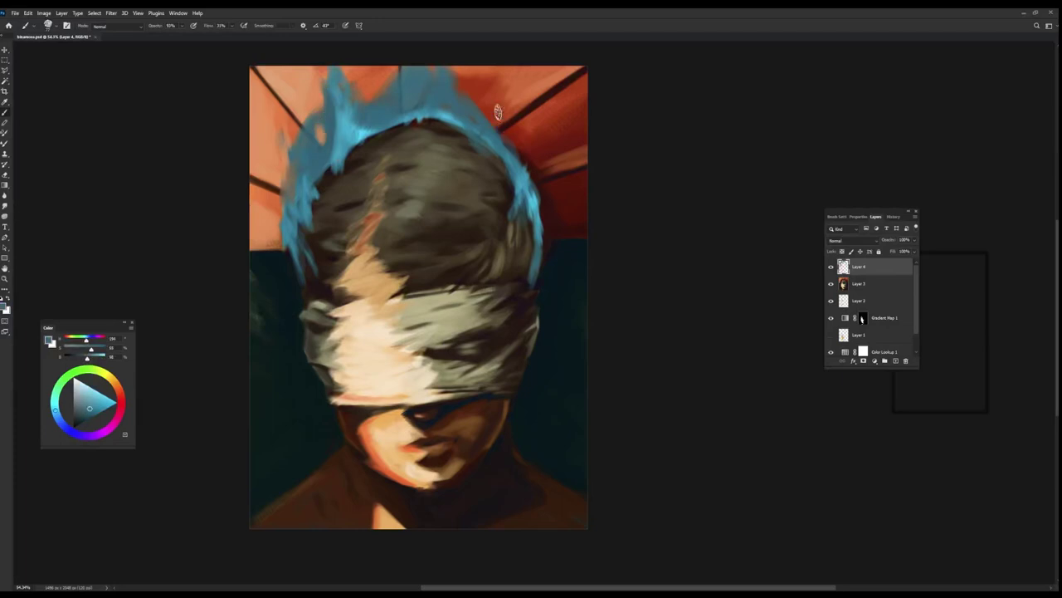
left_click(461, 104, "alt")
mouse_move(359, 111)
left_mouse_down()
mouse_move(366, 78)
mouse_move(390, 71)
left_mouse_up()
Step: Cut orange into the top hair, then paint blue flames along the top-right and right edge
left_click(375, 104, "alt")
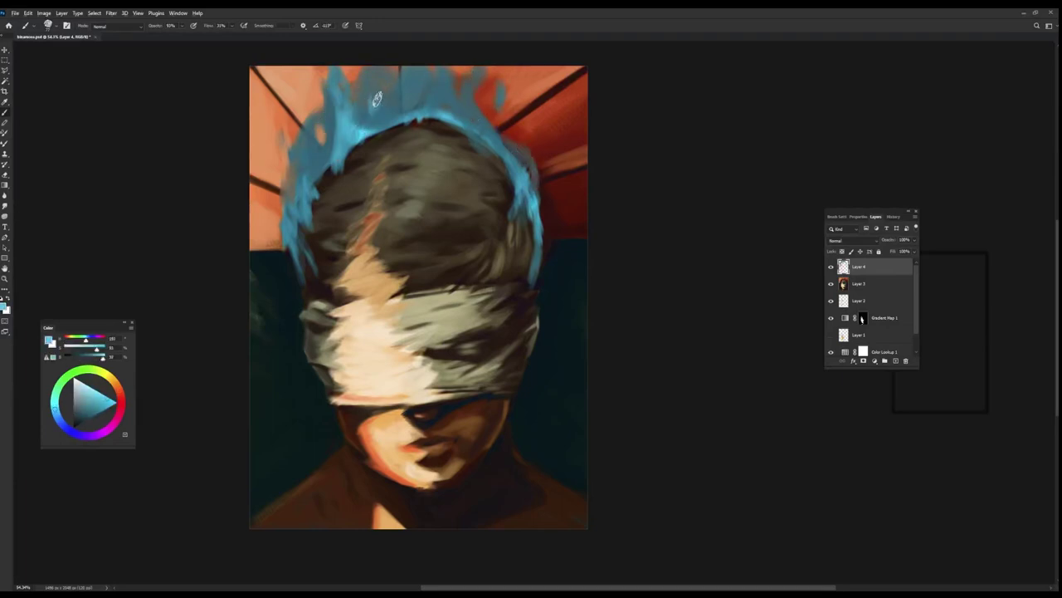
left_click_drag(374, 108, 394, 63)
left_click(394, 62, "alt")
left_click_drag(438, 112, 440, 92)
left_click(495, 137, "alt")
mouse_move(510, 150)
left_mouse_down()
mouse_move(481, 79)
mouse_move(519, 112)
left_mouse_up()
left_click_drag(510, 74, 490, 116)
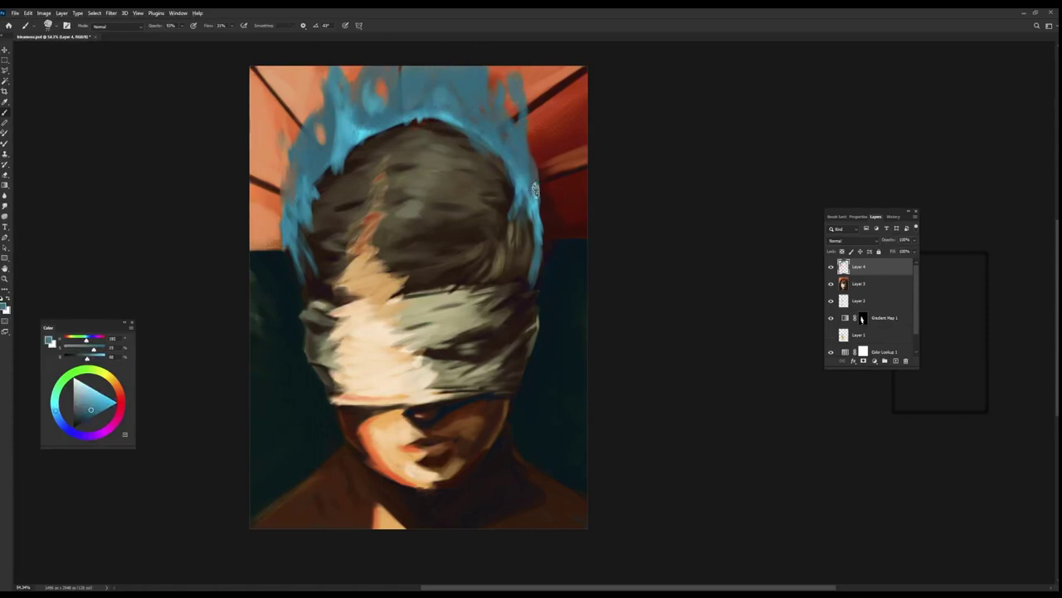
left_click_drag(538, 166, 538, 245)
Step: Extend light-blue flame strokes along the top edge of the hair
left_click(498, 120, "alt")
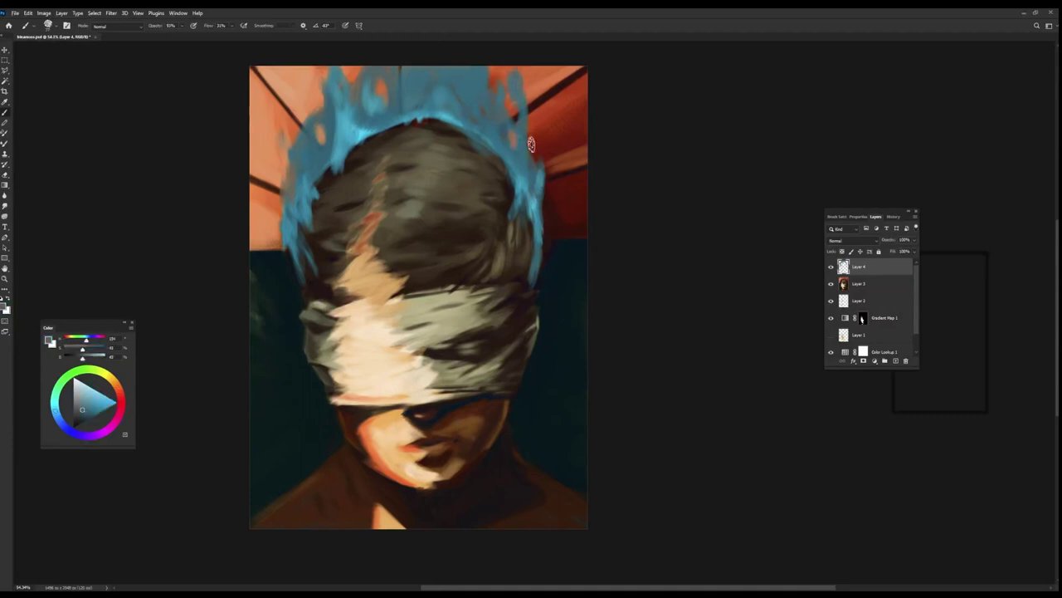
left_click(451, 99, "alt")
left_click(386, 118, "alt")
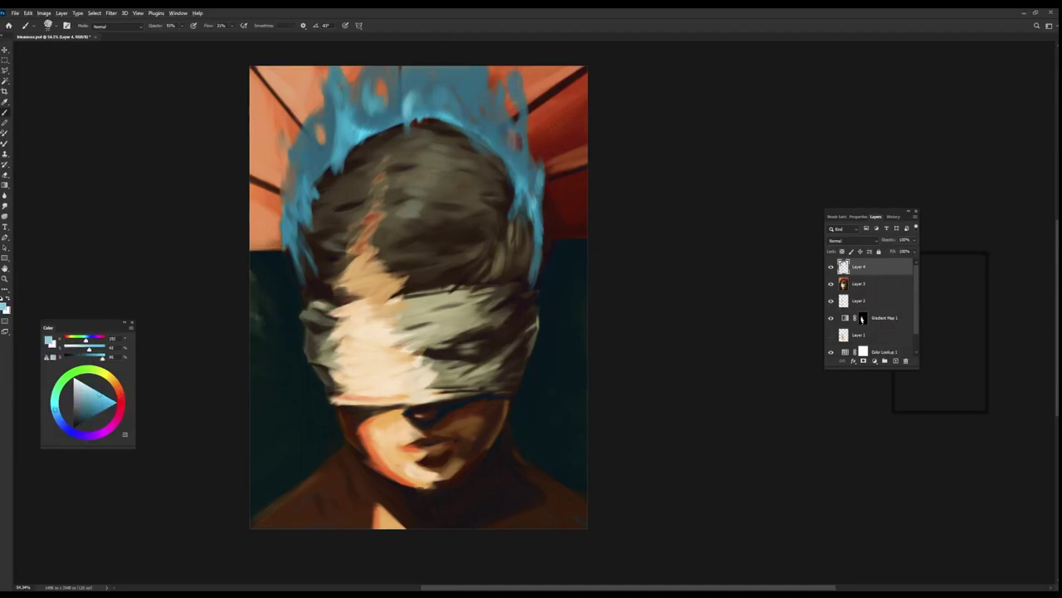
mouse_move(411, 93)
left_mouse_down()
mouse_move(390, 133)
mouse_move(423, 113)
left_mouse_up()
left_click_drag(403, 70, 445, 122)
left_click(453, 96, "alt")
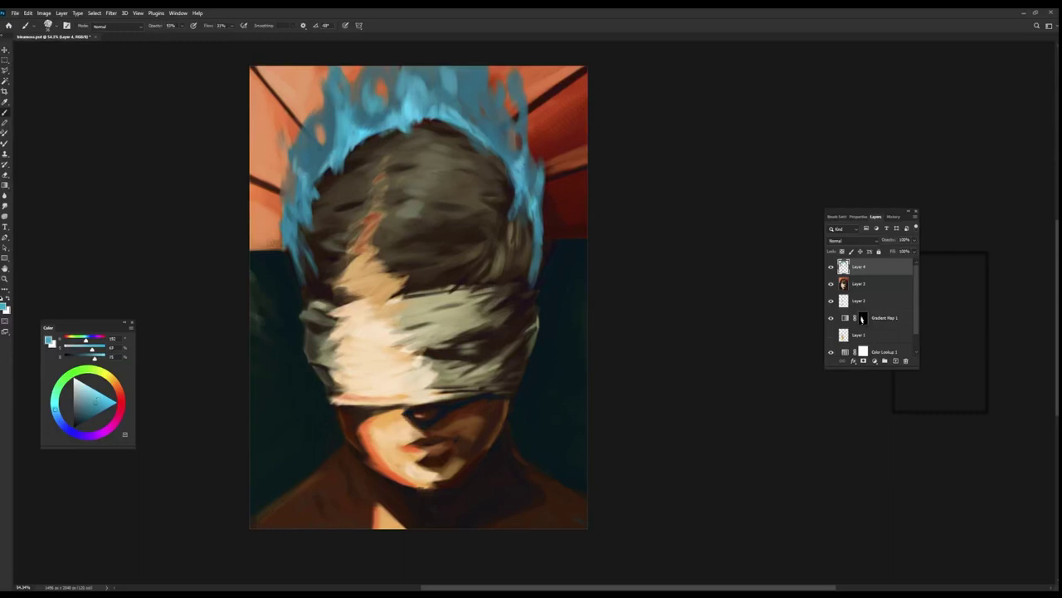
Step: Paint blue flames along the right and left hair edges and small light-blue strokes on top
left_click(323, 159, "alt")
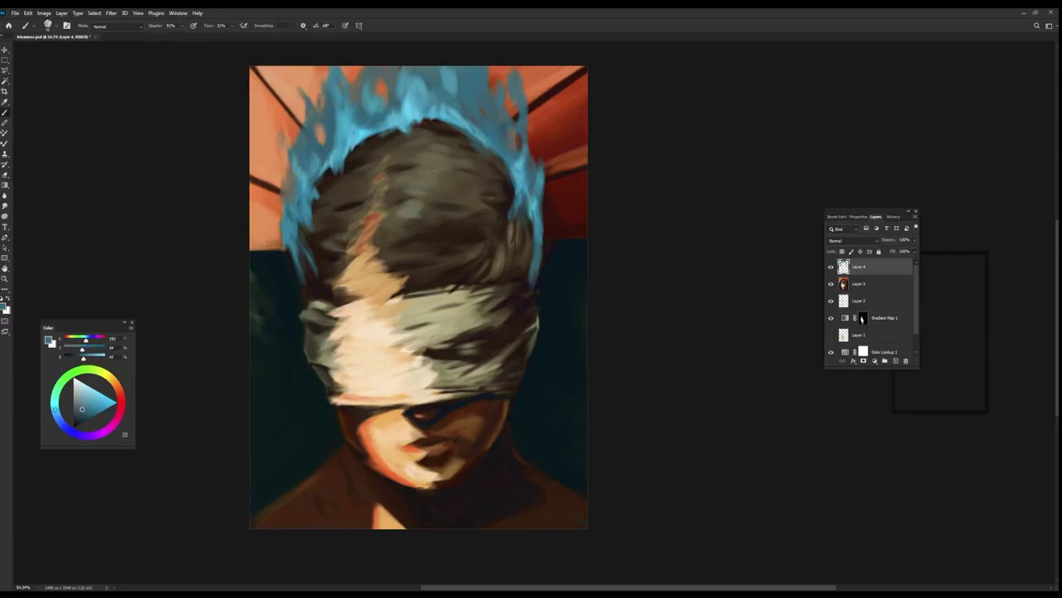
left_click(536, 270, "alt")
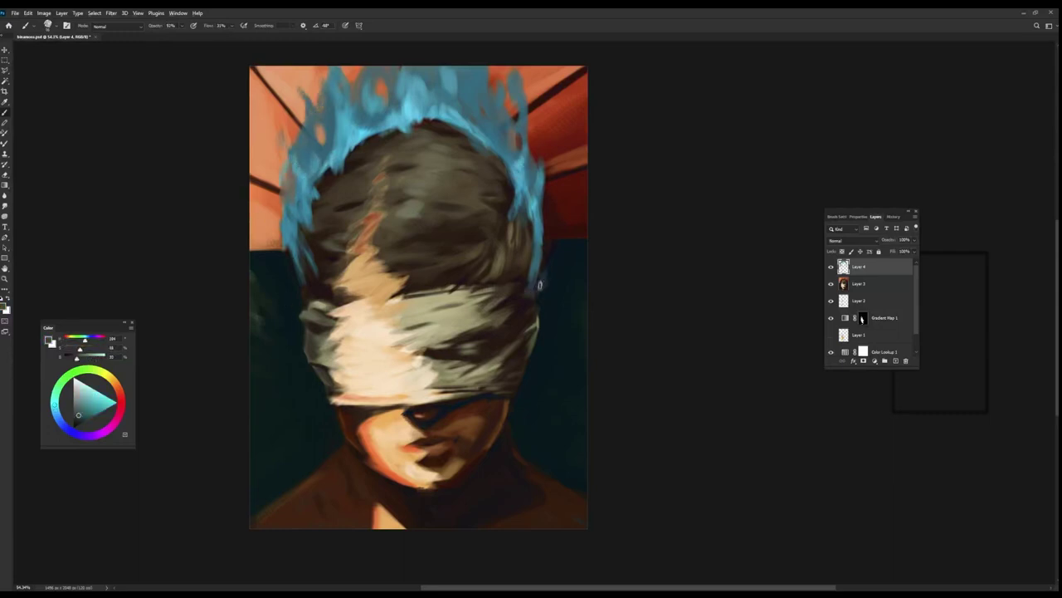
left_click_drag(543, 274, 546, 242)
left_click(539, 265, "alt")
mouse_move(291, 253)
left_mouse_down()
mouse_move(303, 307)
mouse_move(305, 274)
left_mouse_up()
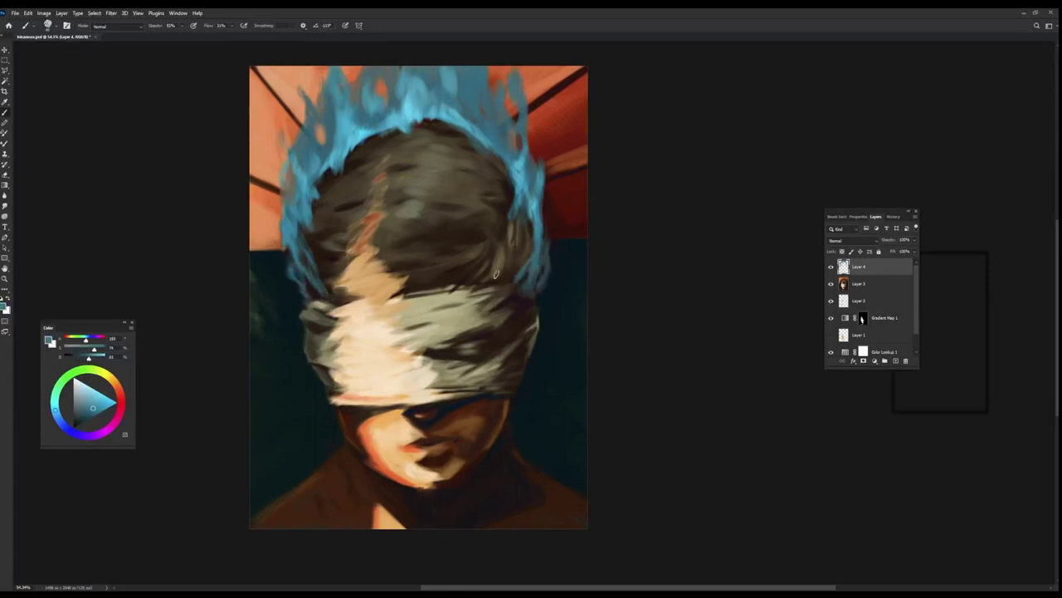
left_click(421, 131, "alt")
left_click_drag(423, 137, 430, 120)
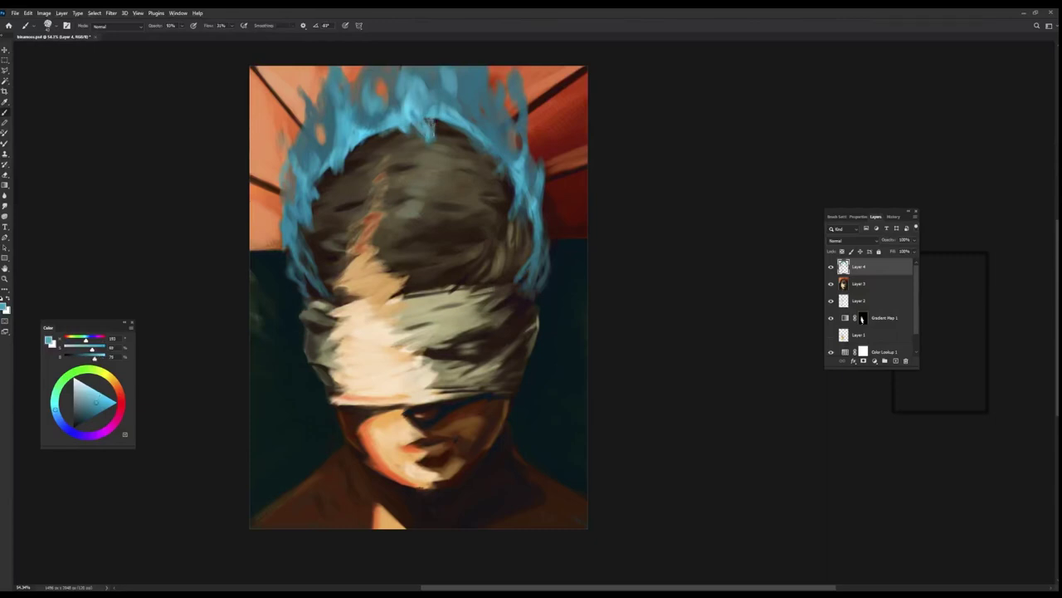
left_click(320, 156, "alt")
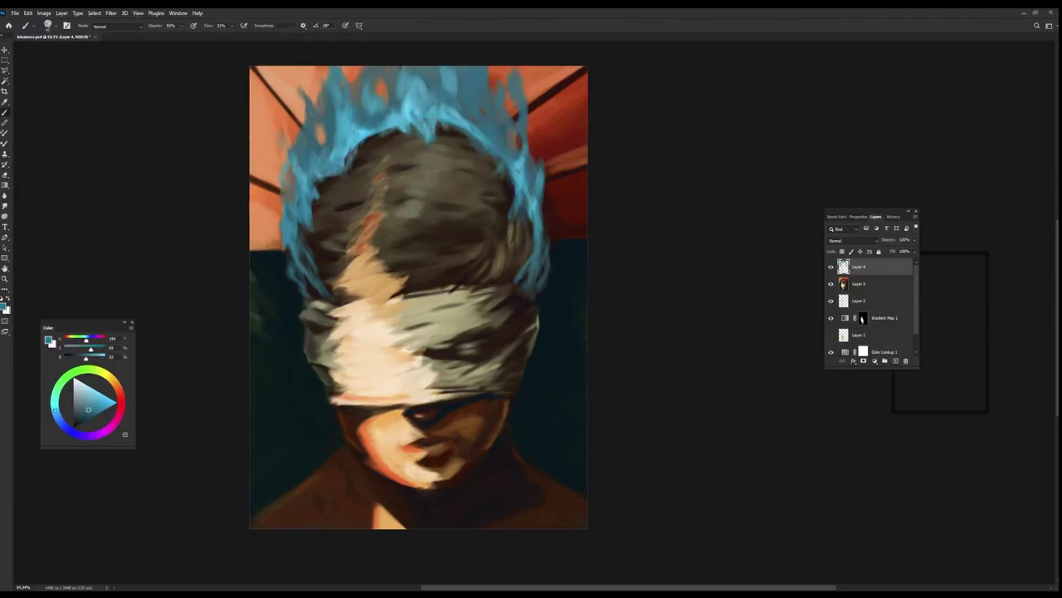
left_click(266, 440, "alt")
Step: Brush lighter teal into the lower-right background, sampling teal, orange and blue tones
mouse_move(562, 445)
left_mouse_down()
mouse_move(571, 440)
mouse_move(581, 490)
left_mouse_up()
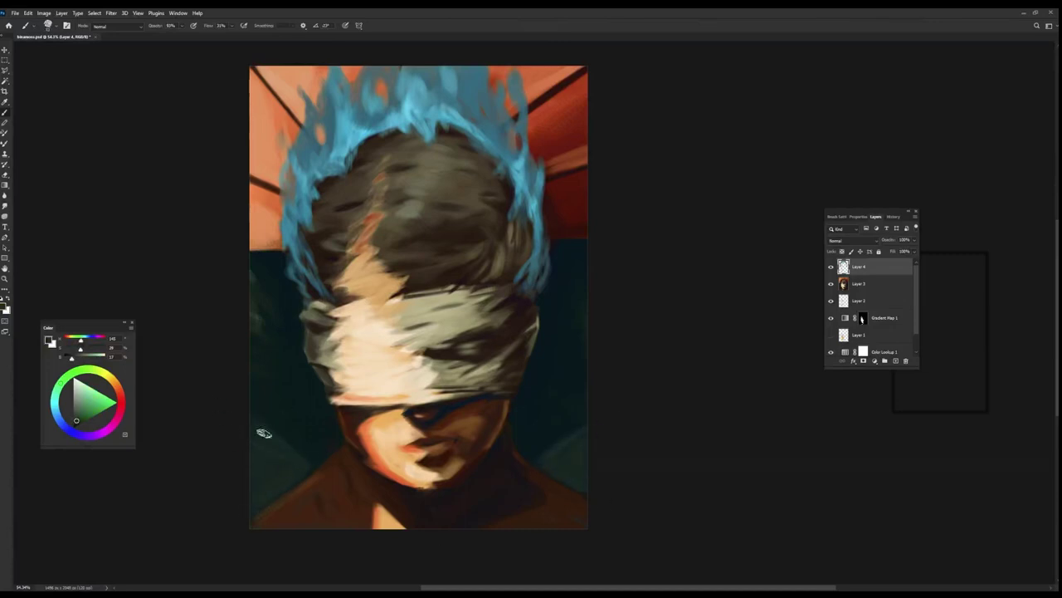
left_click(256, 440, "alt")
left_click(270, 447, "alt")
left_click(541, 457, "alt")
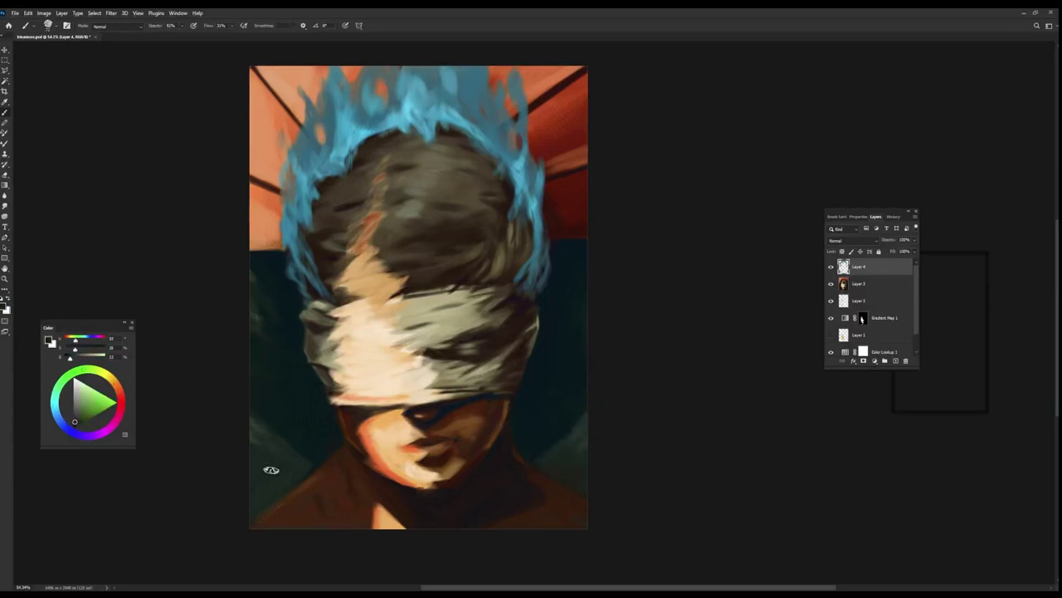
left_click(259, 382, "alt")
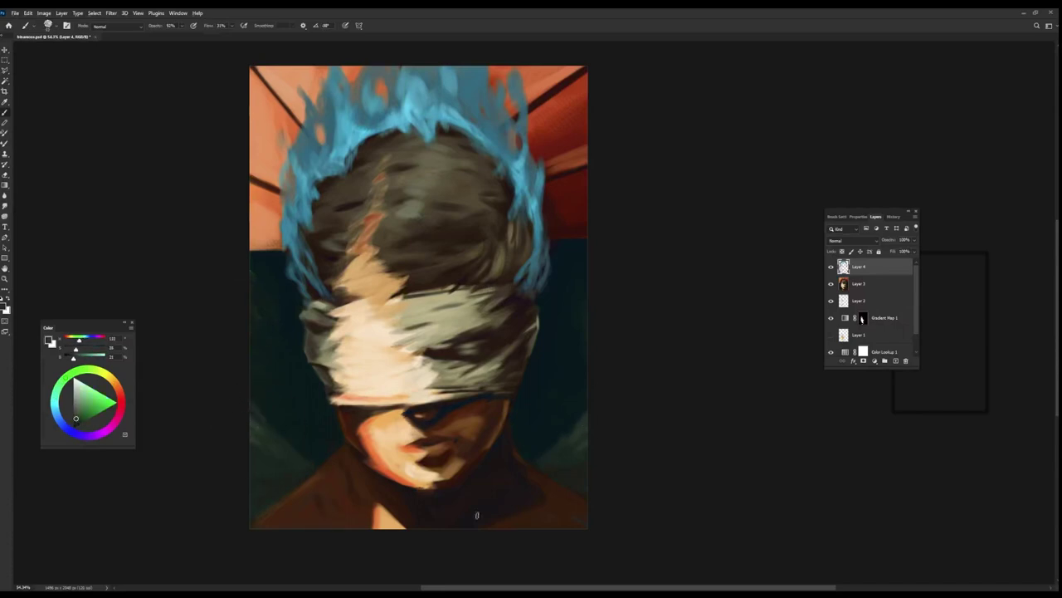
left_click(473, 338, "alt")
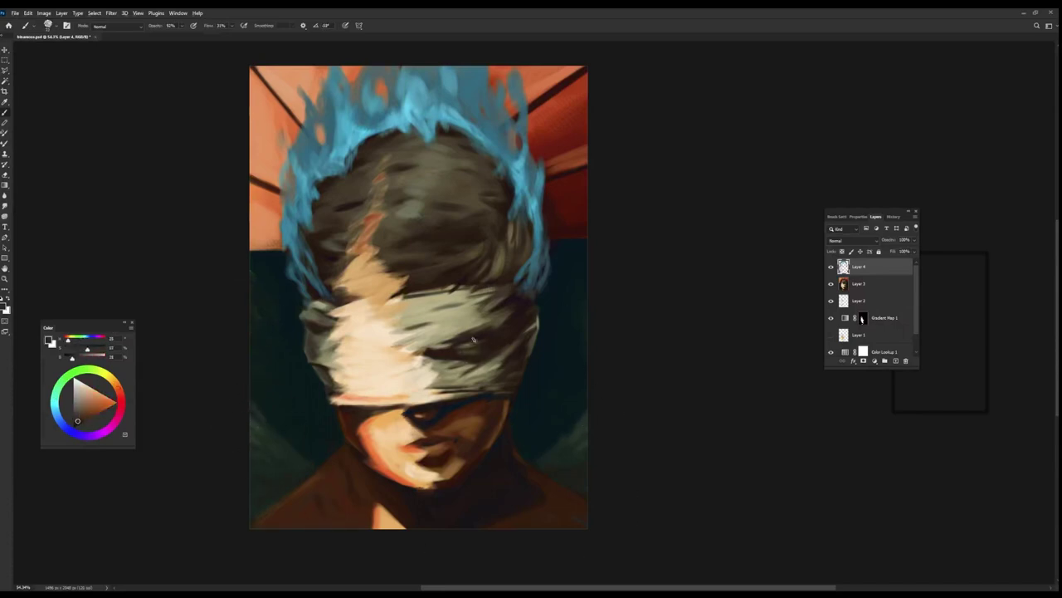
left_click(486, 336, "alt")
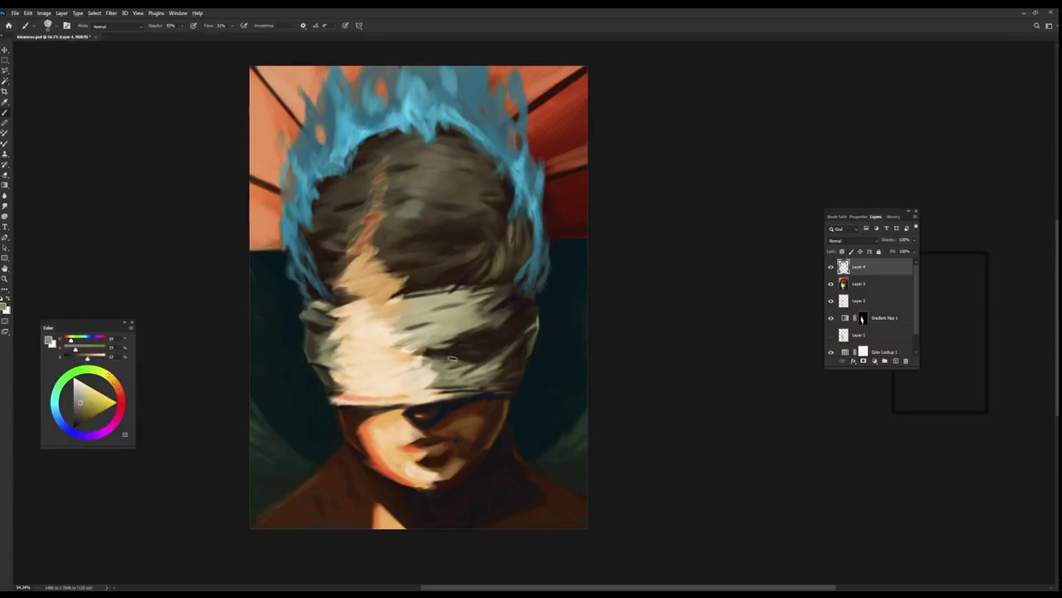
left_click(322, 146, "alt")
left_click(520, 156, "alt")
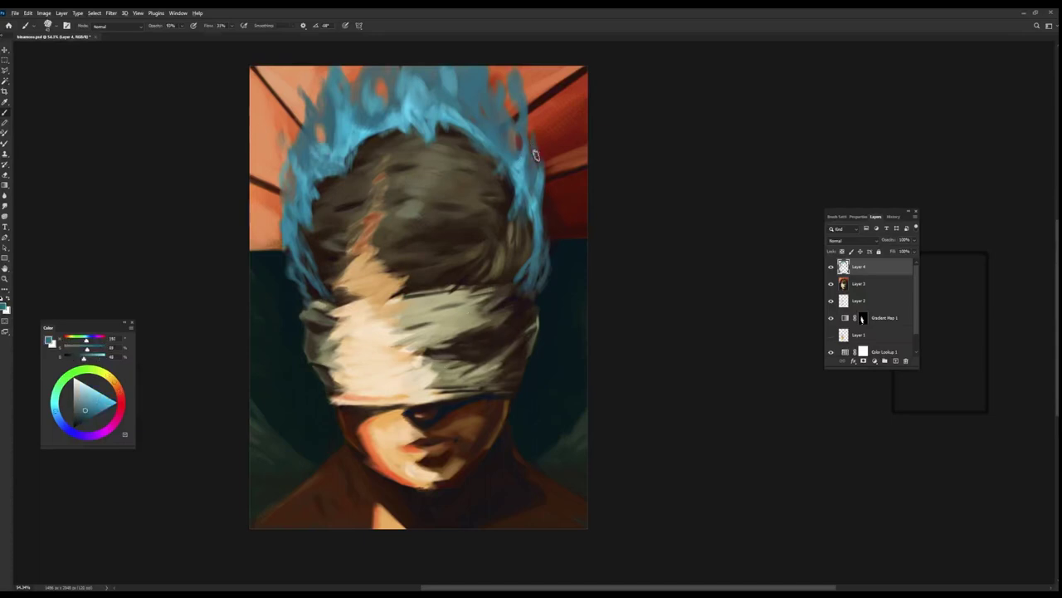
Step: Paint light orange and red-brown strokes along the halo's left edge
left_click(267, 125, "alt")
left_click_drag(259, 199, 259, 237)
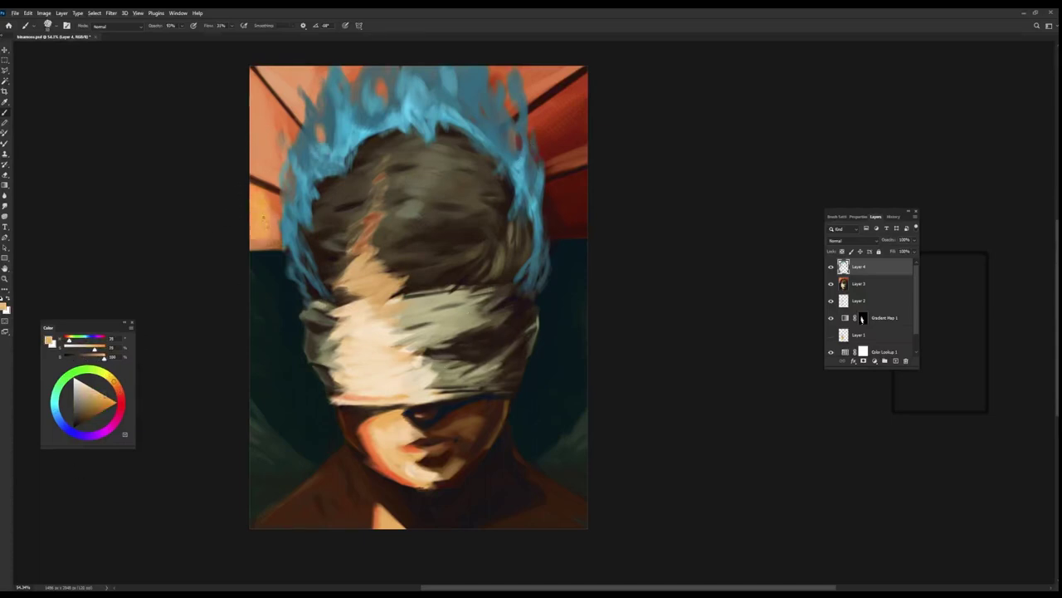
left_click(260, 232, "alt")
left_click_drag(262, 196, 264, 232)
left_click(261, 192, "alt")
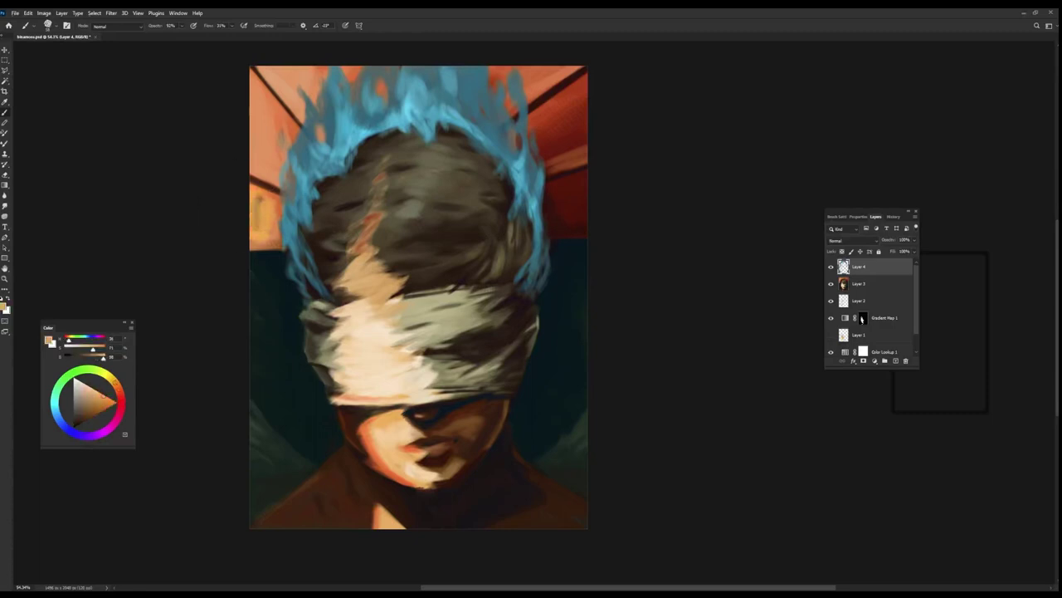
left_click_drag(274, 124, 283, 157)
Step: Add red-brown rays to the upper-right halo and dark diagonal rays with peach at upper-left
left_click(569, 116, "alt")
left_click_drag(548, 138, 581, 71)
left_click(558, 94, "alt")
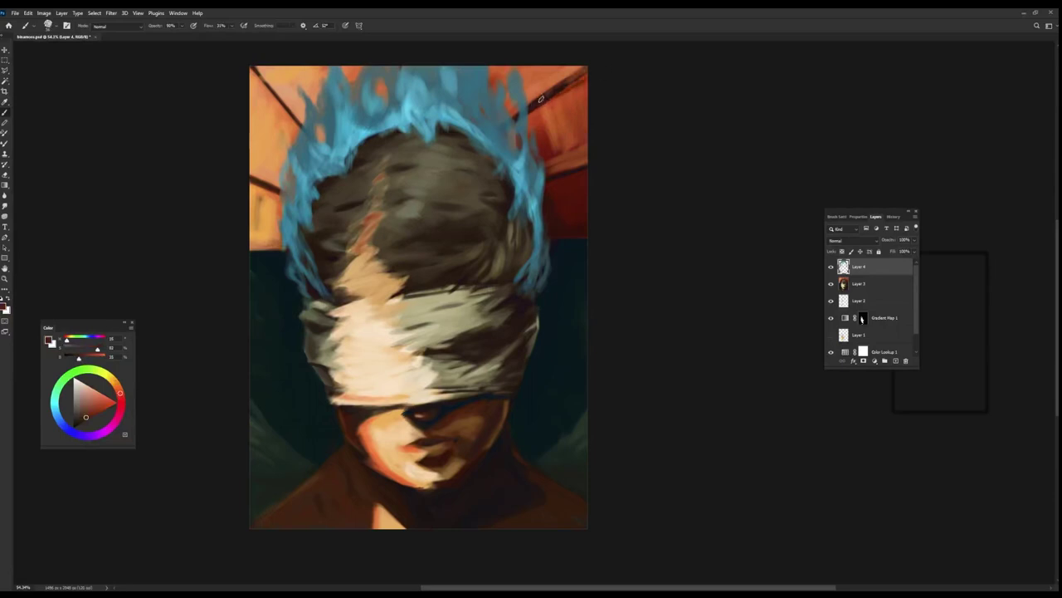
left_click(558, 179, "alt")
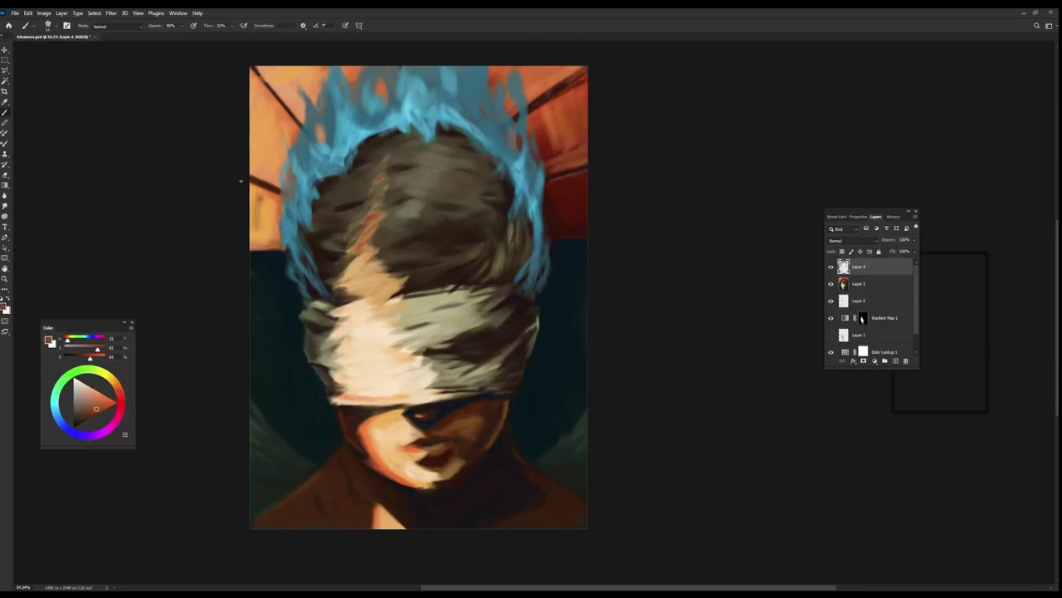
left_click(261, 207, "alt")
mouse_move(251, 141)
left_mouse_down()
mouse_move(282, 95)
mouse_move(277, 123)
left_mouse_up()
left_click(266, 83, "alt")
left_click(273, 147, "alt")
Step: Sample dark red, peach, brown and red-orange tones from the halo
left_click(576, 205, "alt")
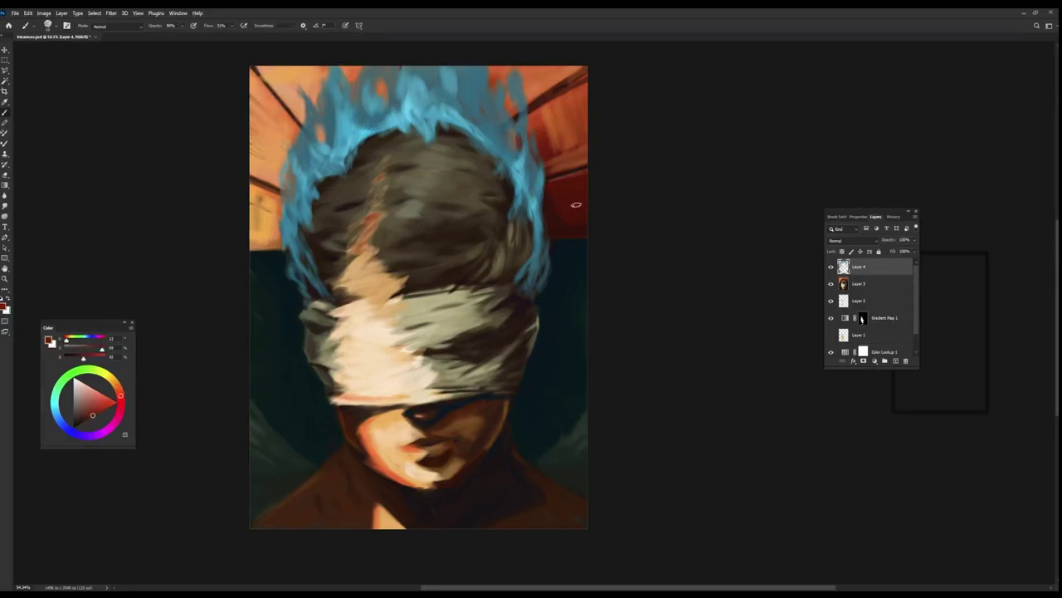
left_click(263, 208, "alt")
left_click(276, 131, "alt")
left_click(271, 121, "alt")
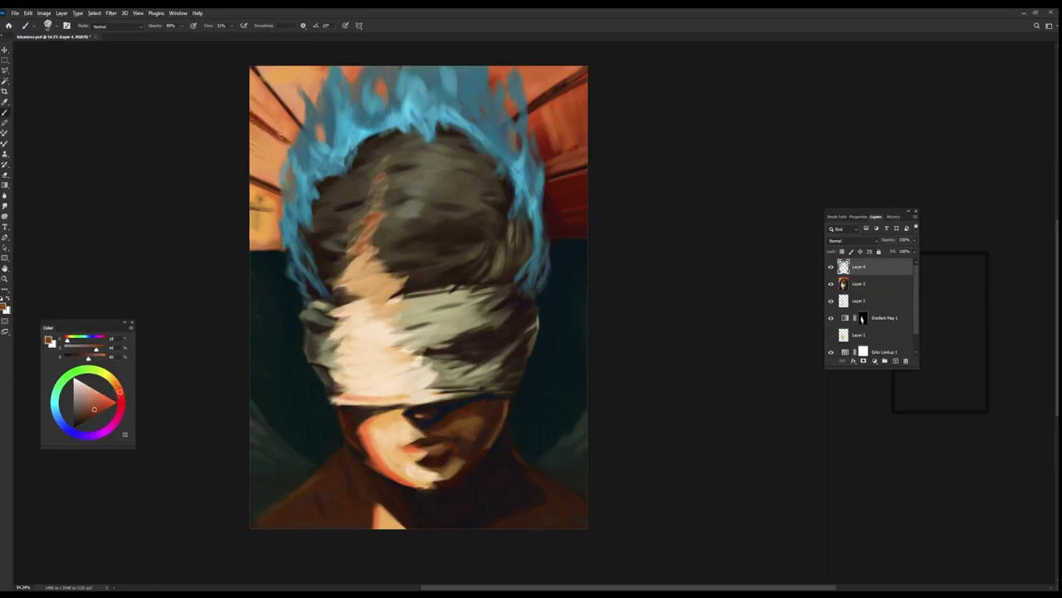
left_click(312, 66, "alt")
left_click(563, 197, "alt")
Step: Choose a new 3DLUT File preset for the Color Lookup 1 adjustment layer
left_click(552, 139, "alt")
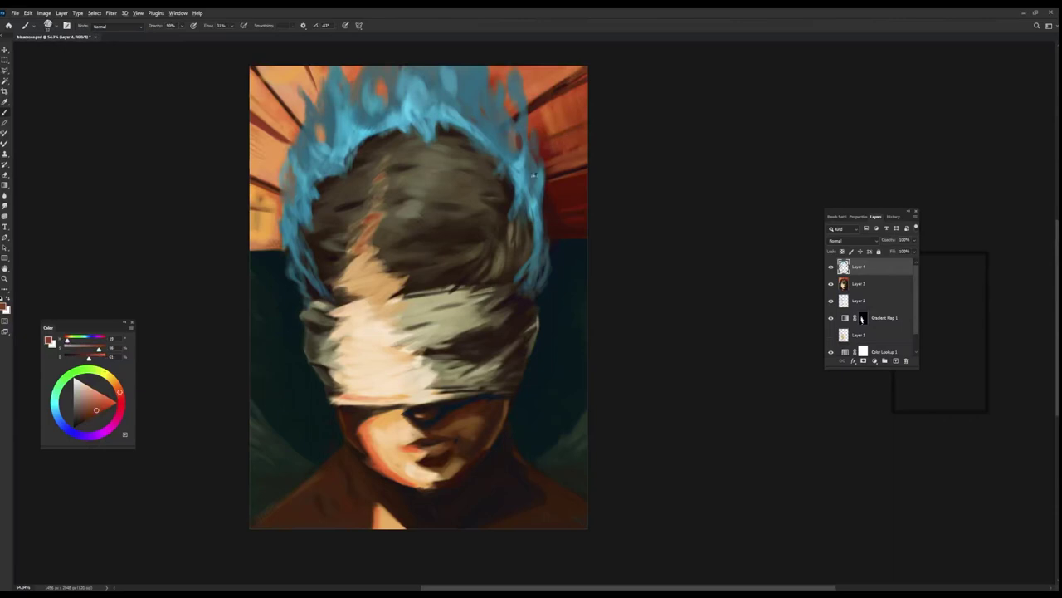
left_click(535, 81, "alt")
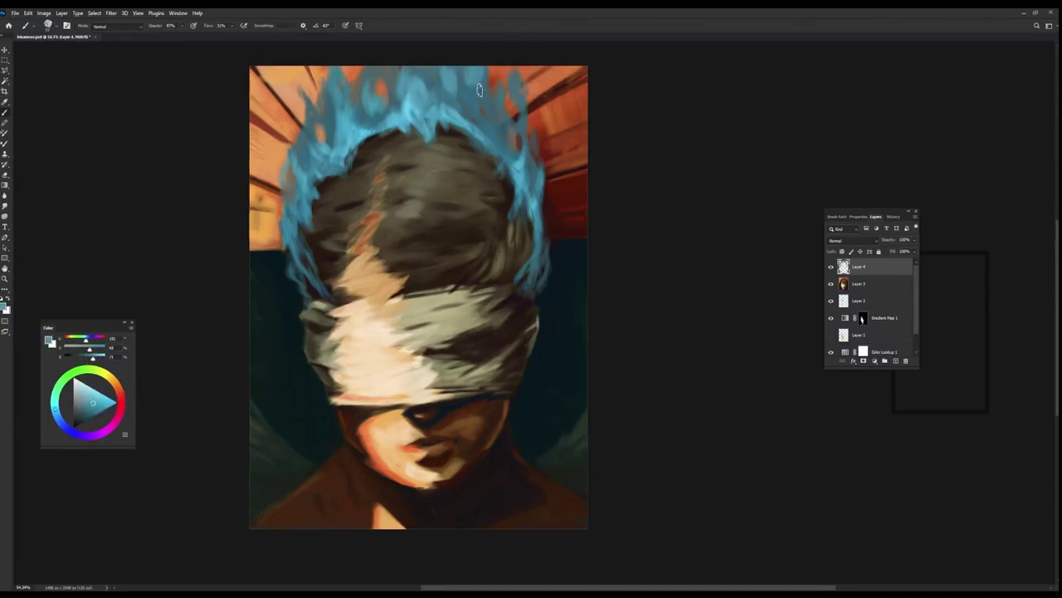
left_click(486, 148, "alt")
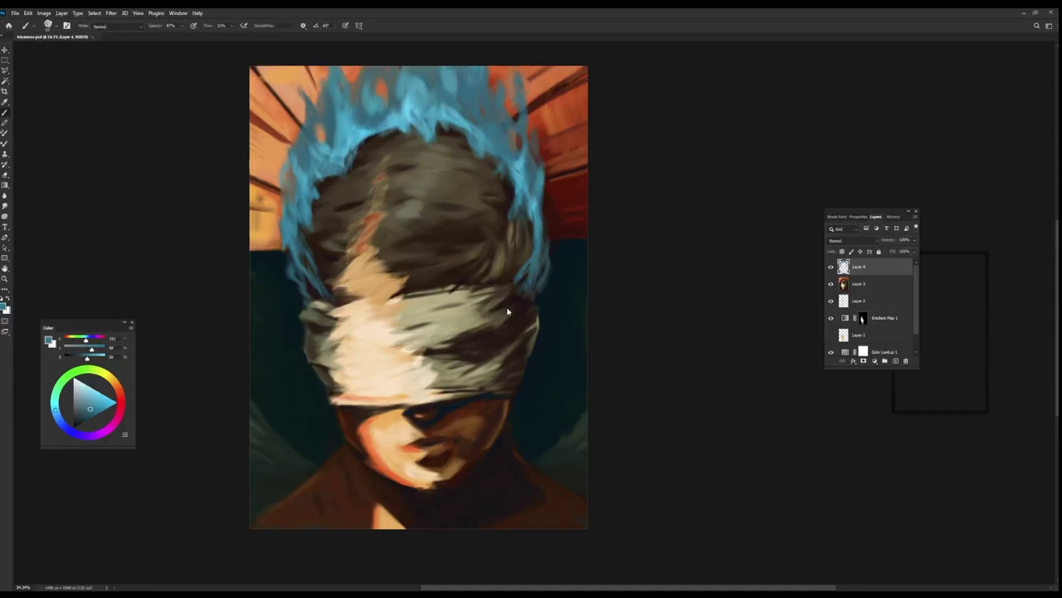
double_click(845, 352)
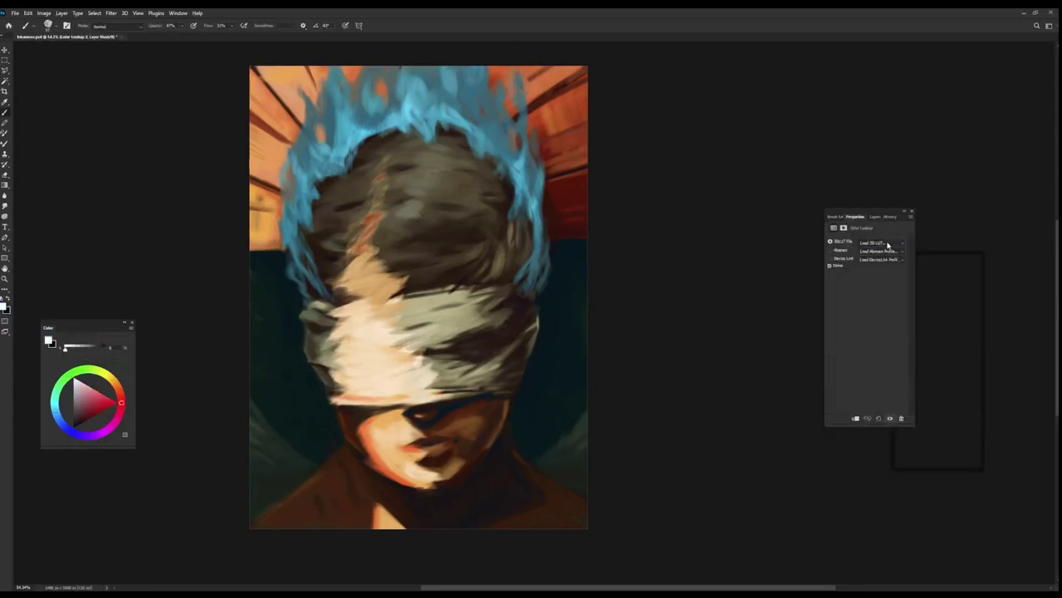
left_click(918, 452)
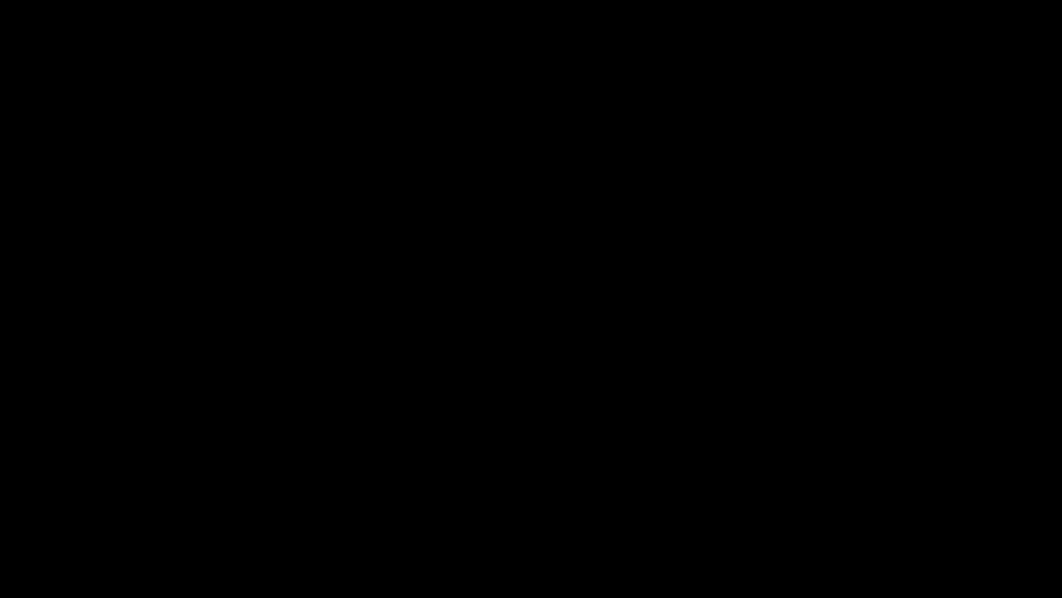